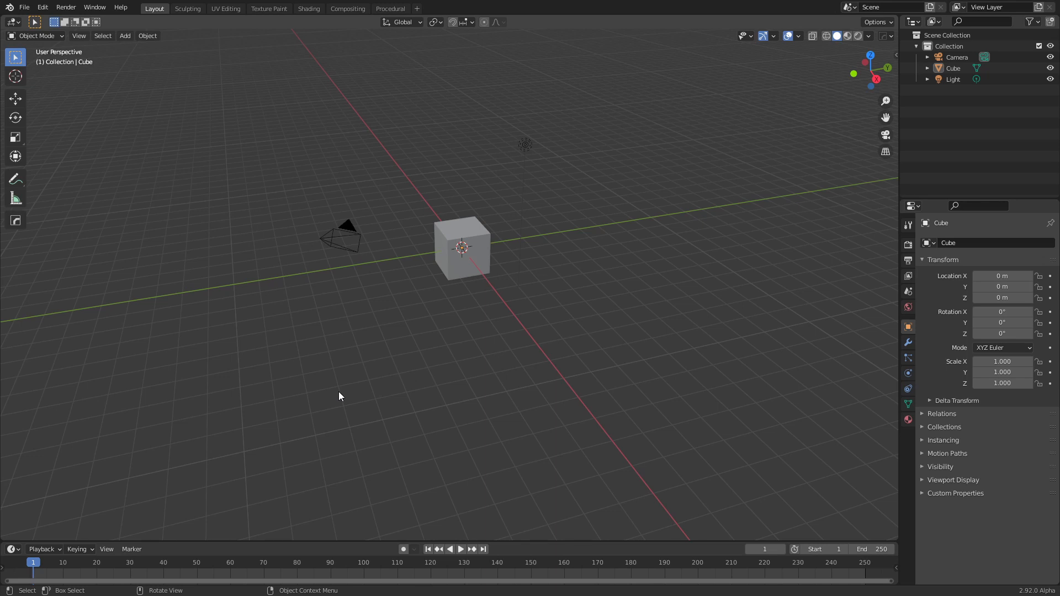
# - Select the default cube and switch to the Shading workspace
pyautogui.moveTo(585, 274); pyautogui.dragTo(453, 219, button='middle')
pyautogui.scroll(2, 529, 252)
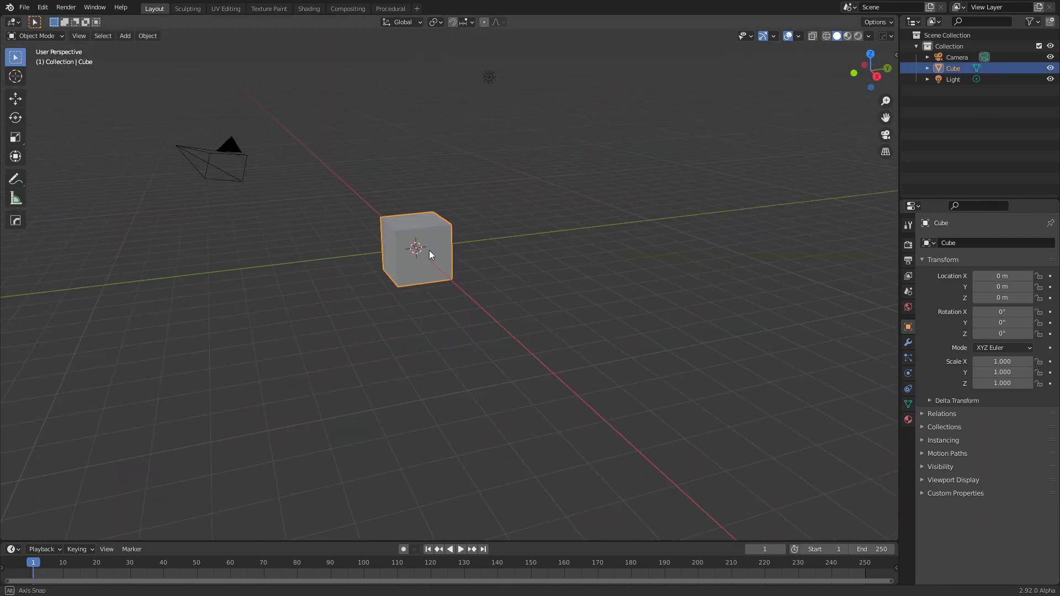
pyautogui.moveTo(431, 253); pyautogui.dragTo(413, 270, button='middle')
pyautogui.click(429, 179)
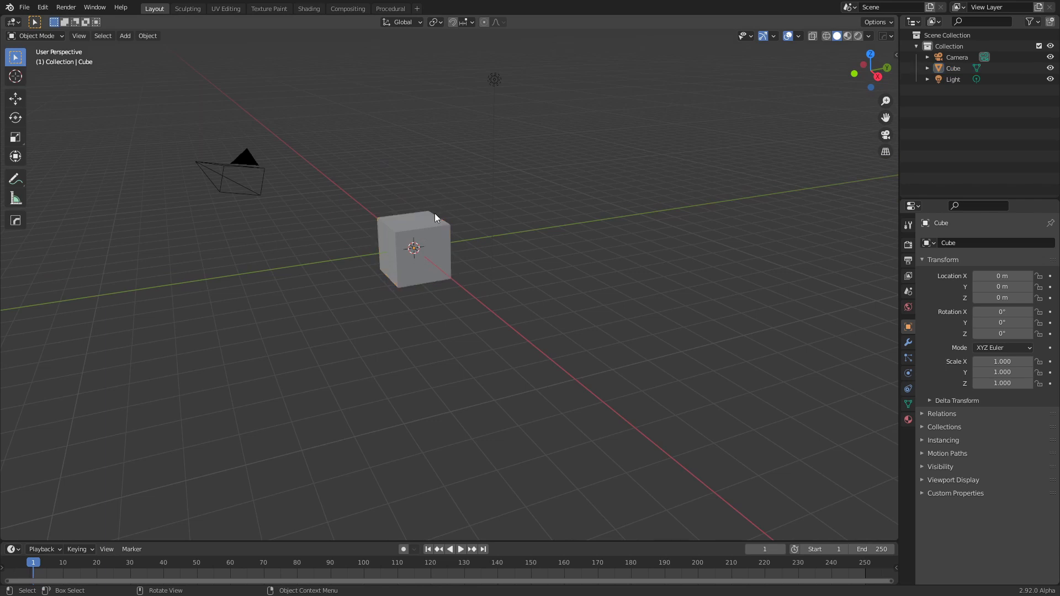
pyautogui.click(435, 216)
pyautogui.click(310, 8)
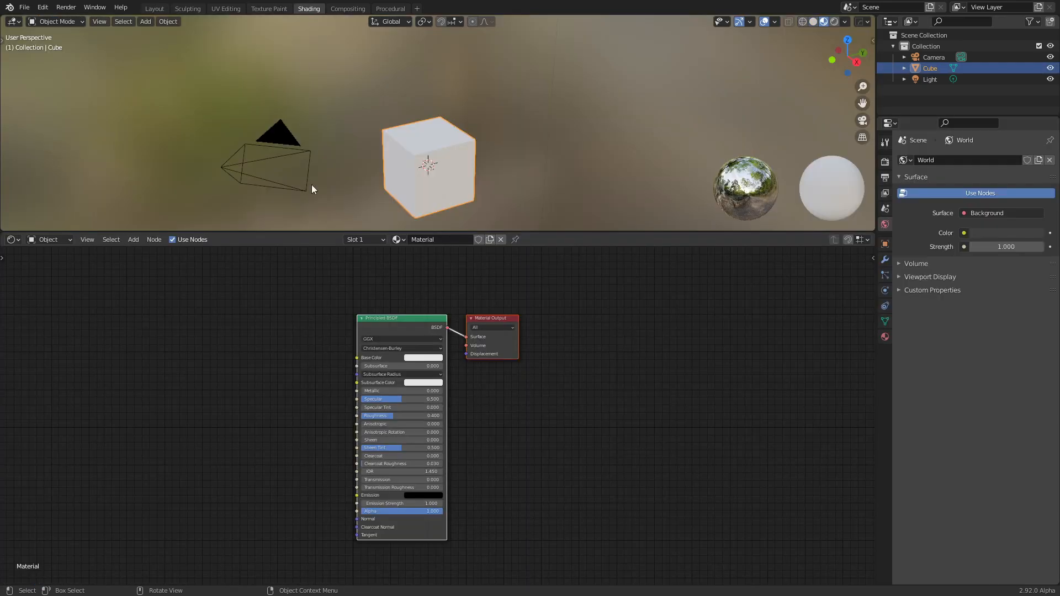
# - Change the shader node area into the Geometry Node Editor
pyautogui.moveTo(359, 224); pyautogui.dragTo(459, 178, button='middle')
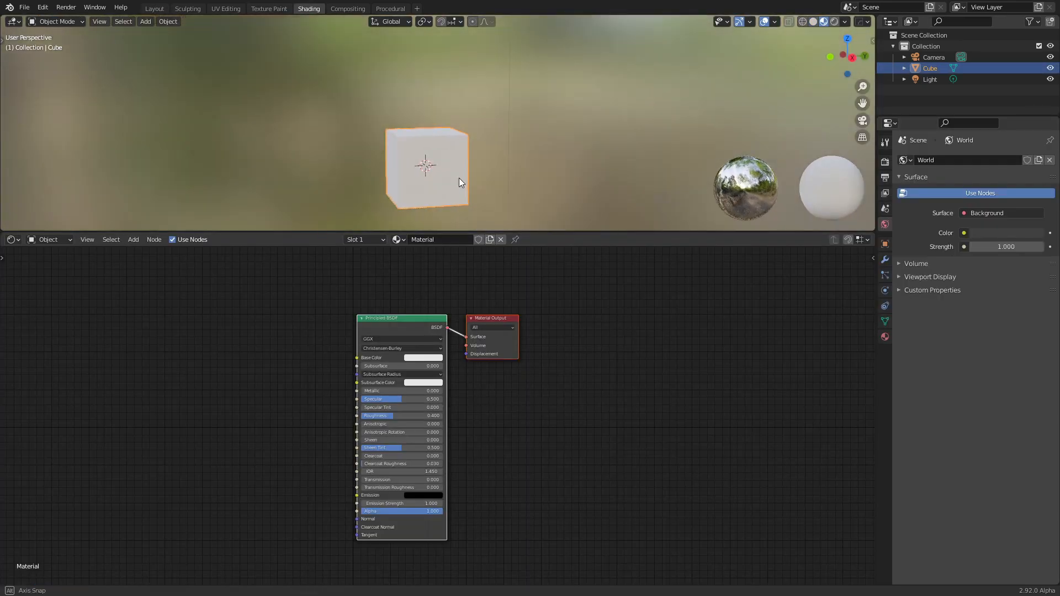
pyautogui.click(47, 239)
pyautogui.click(12, 239)
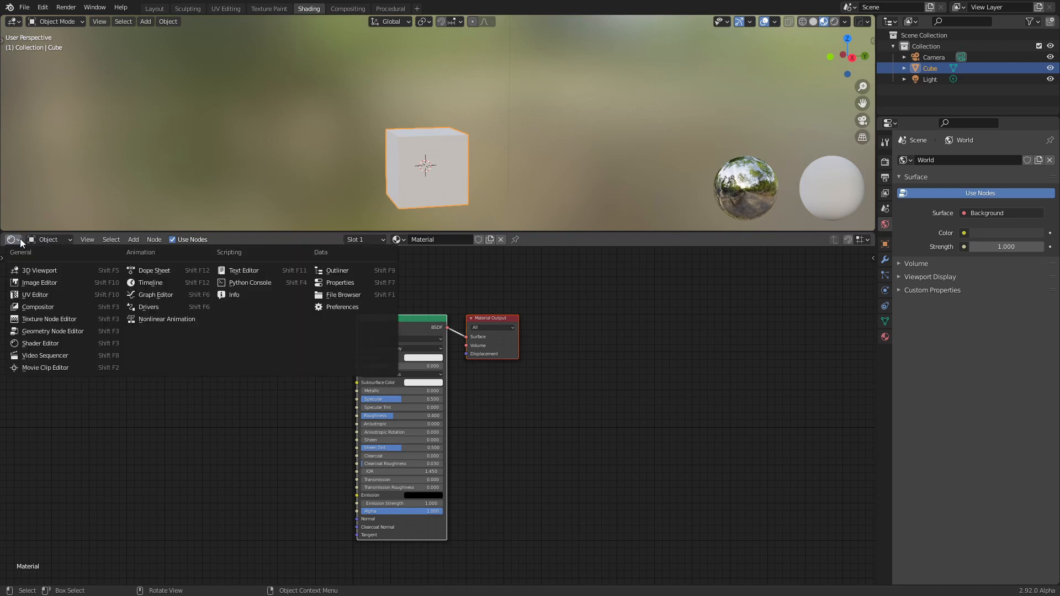
pyautogui.click(41, 332)
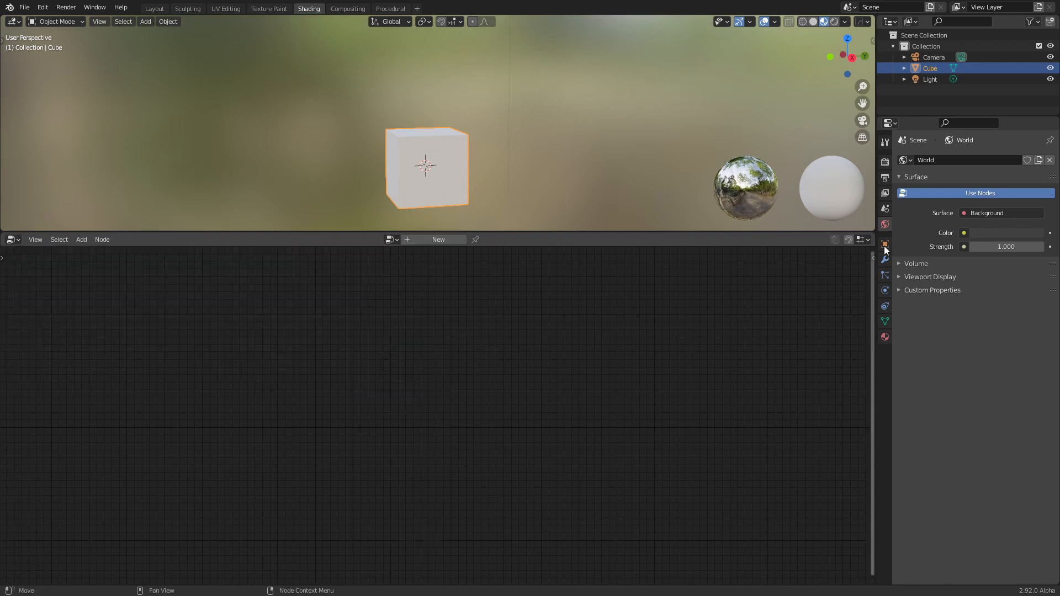
# - Add a Geometry Nodes modifier to the cube
pyautogui.click(884, 259)
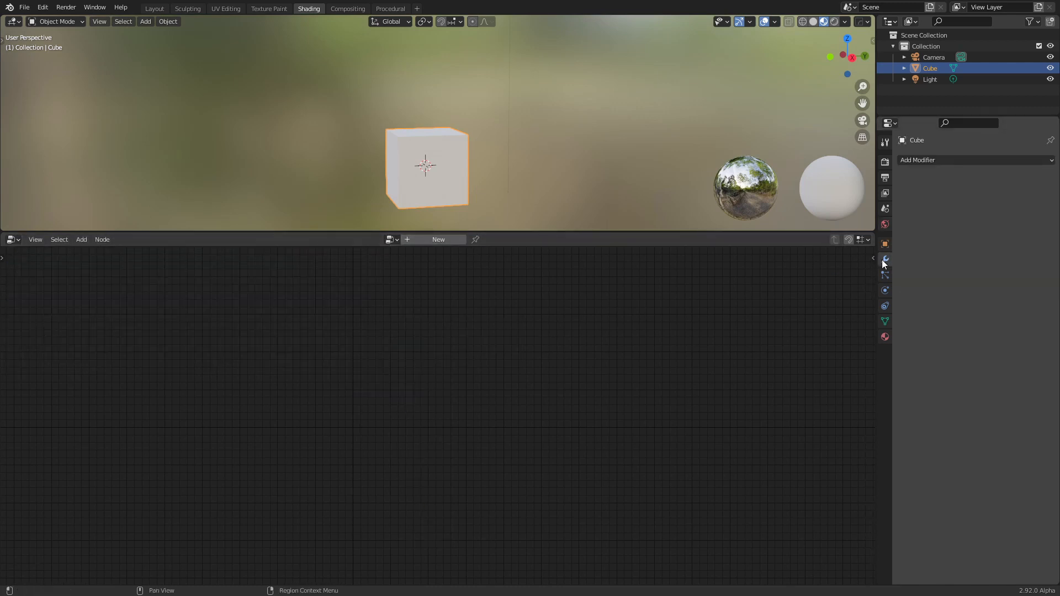
pyautogui.click(930, 159)
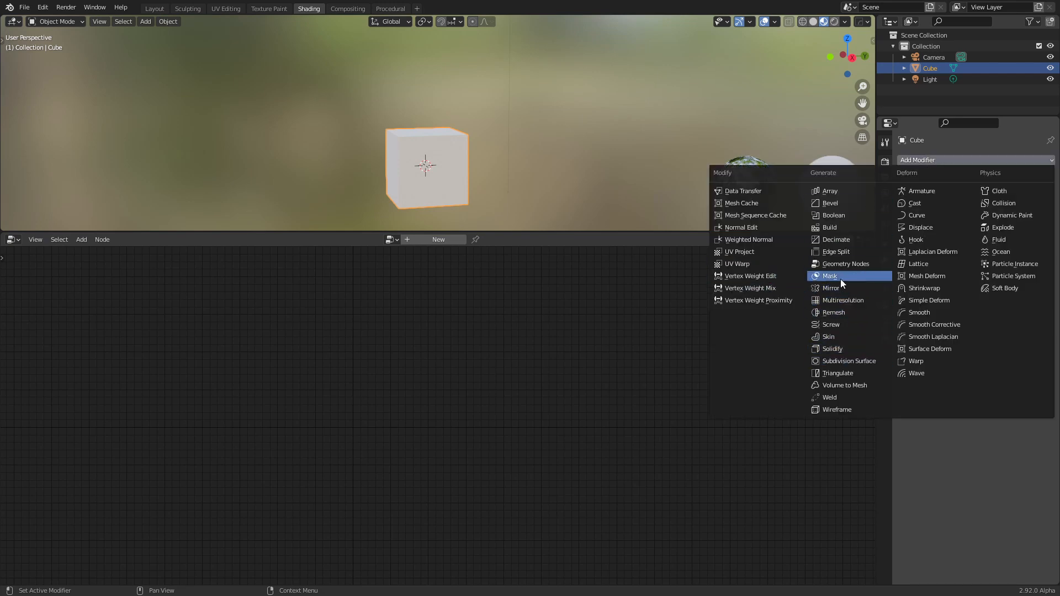
pyautogui.click(845, 264)
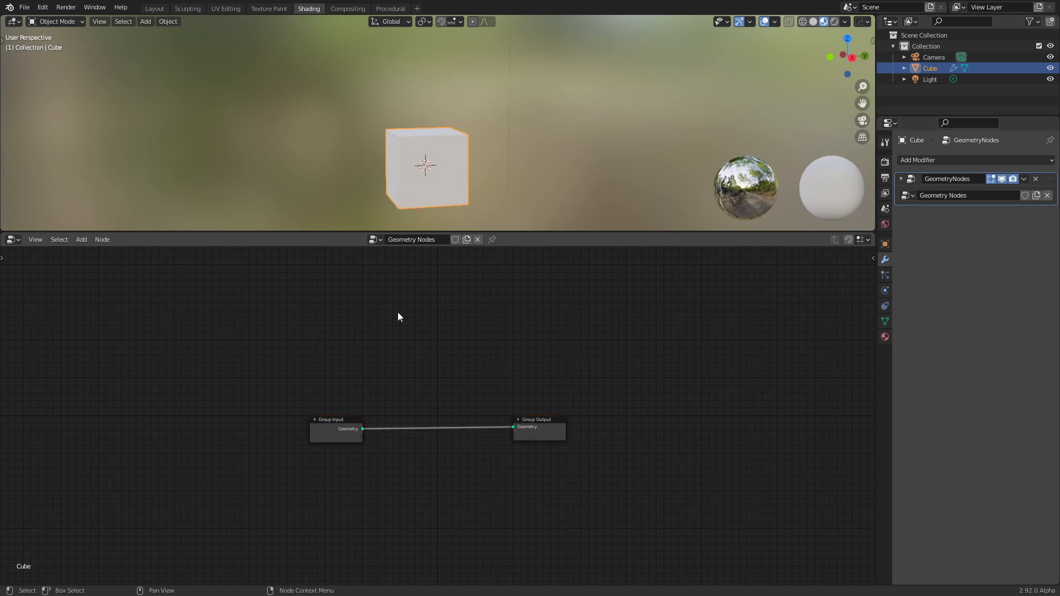
# - Spread the Group Input and Group Output nodes far apart and line them up along a level connection
pyautogui.moveTo(330, 430); pyautogui.dragTo(188, 364)
pyautogui.moveTo(534, 427); pyautogui.dragTo(639, 361)
pyautogui.moveTo(193, 363); pyautogui.dragTo(177, 348)
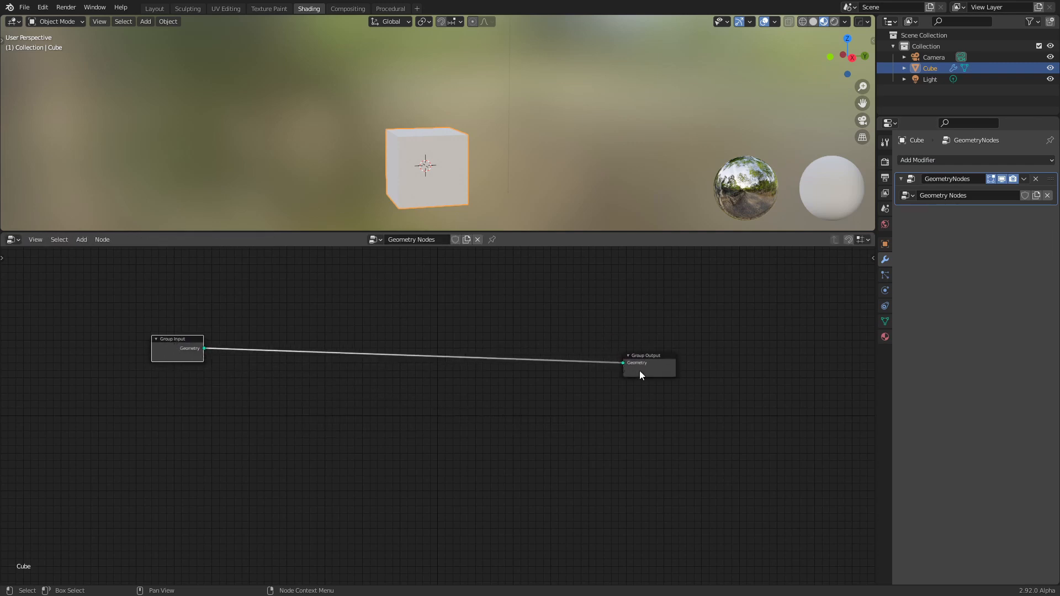
pyautogui.moveTo(656, 366); pyautogui.dragTo(666, 352)
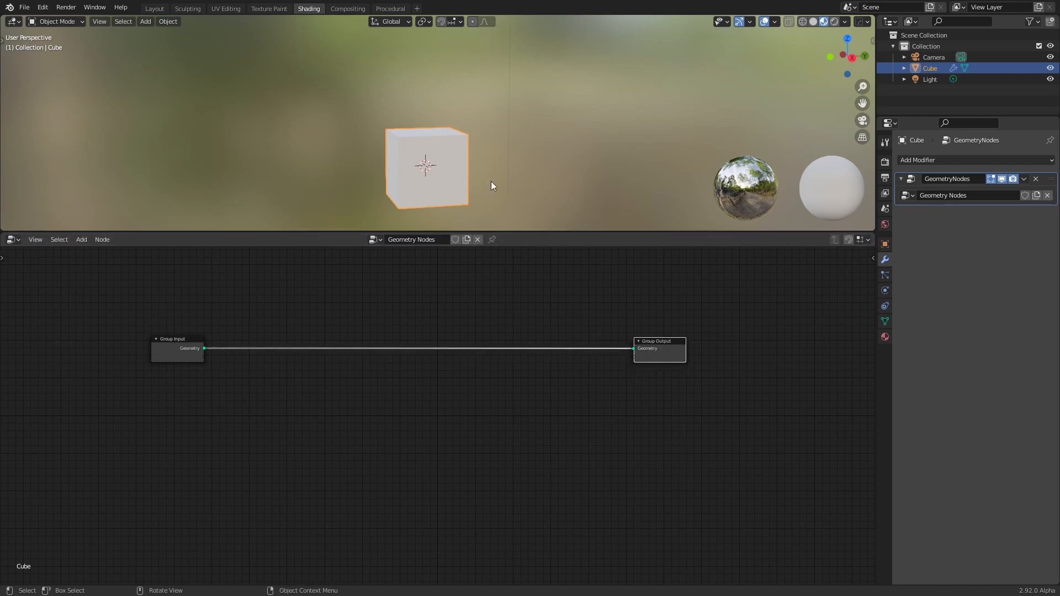
pyautogui.moveTo(375, 292); pyautogui.dragTo(478, 275, button='middle')
pyautogui.moveTo(451, 175); pyautogui.dragTo(469, 149, button='middle')
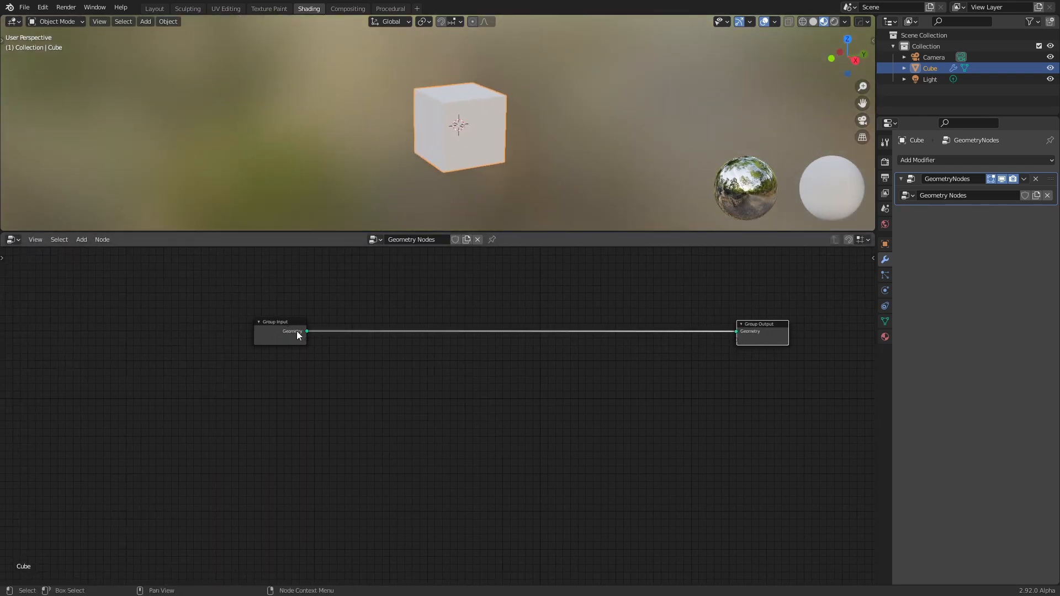
# - Insert a Transform node on the link between Group Input and Group Output, next to the Group Input node
pyautogui.scroll(3, 307, 333)
pyautogui.moveTo(241, 303); pyautogui.dragTo(252, 334, button='middle')
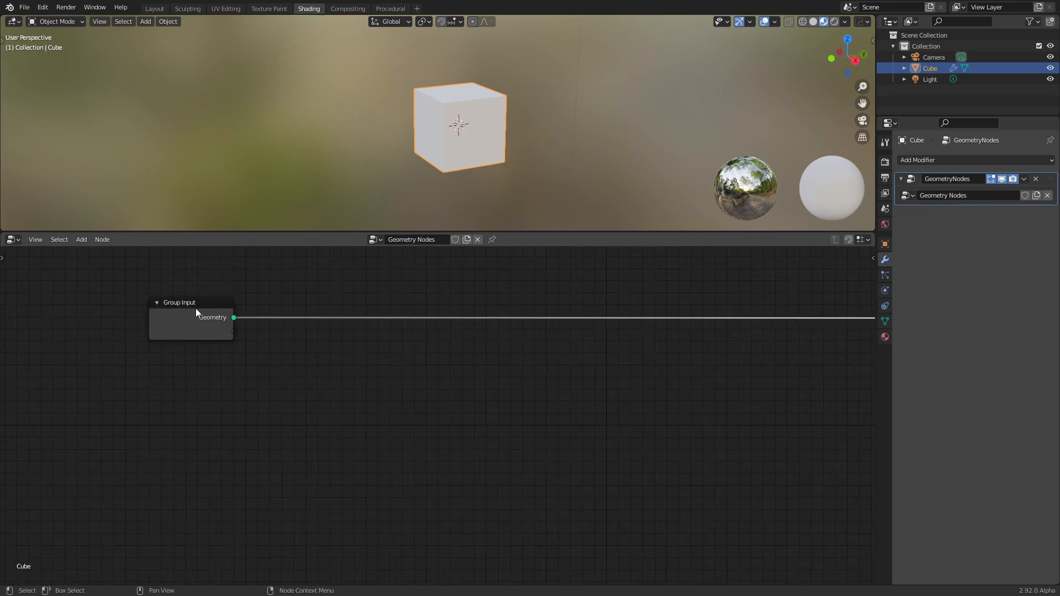
pyautogui.scroll(-1, 197, 310)
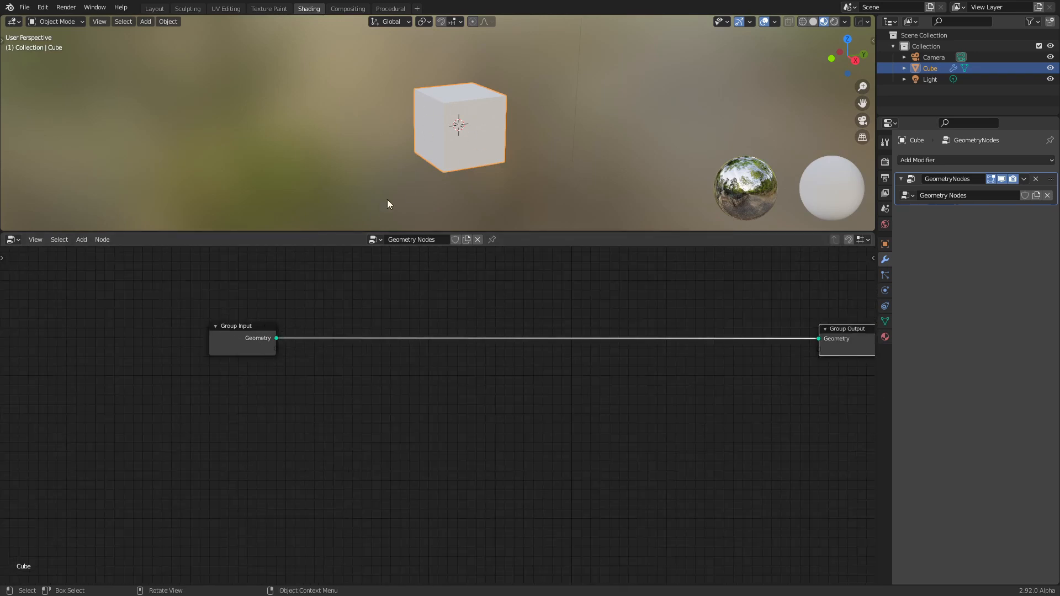
pyautogui.moveTo(247, 333); pyautogui.dragTo(208, 326)
pyautogui.hotkey('shift', 'a')
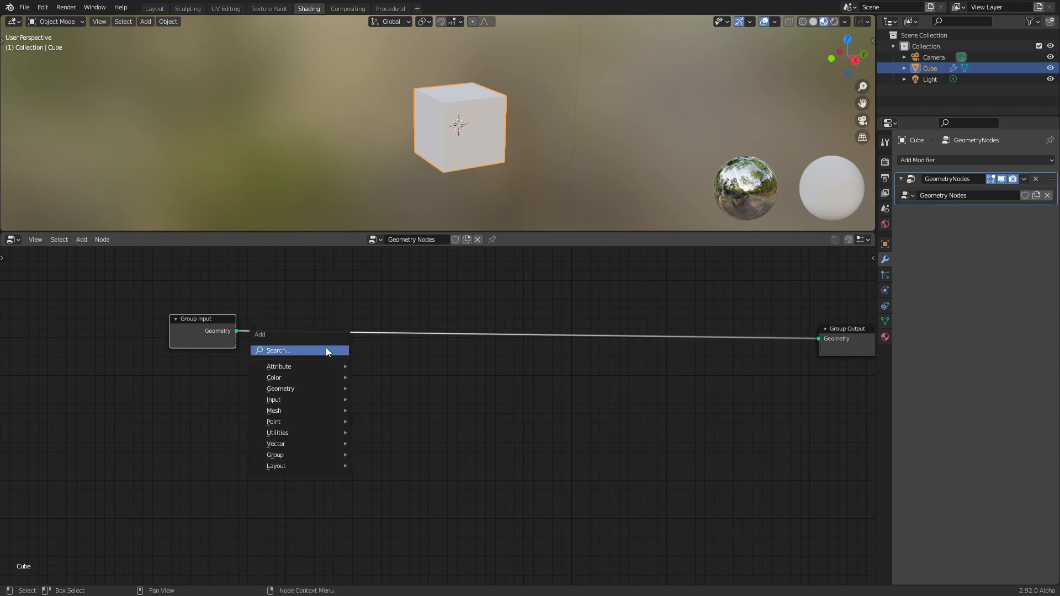
pyautogui.click(327, 351)
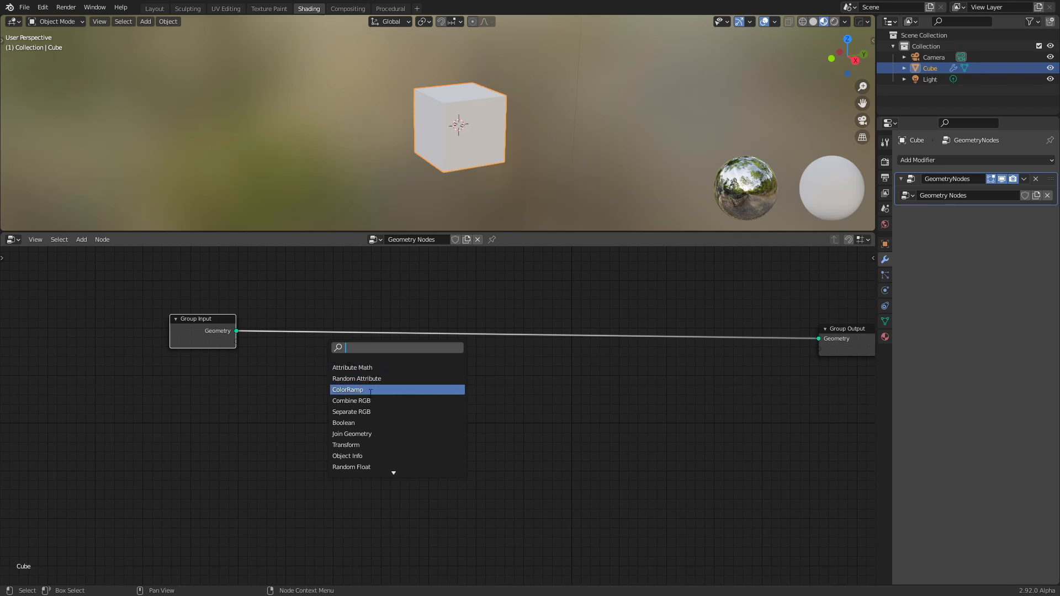
pyautogui.click(367, 443)
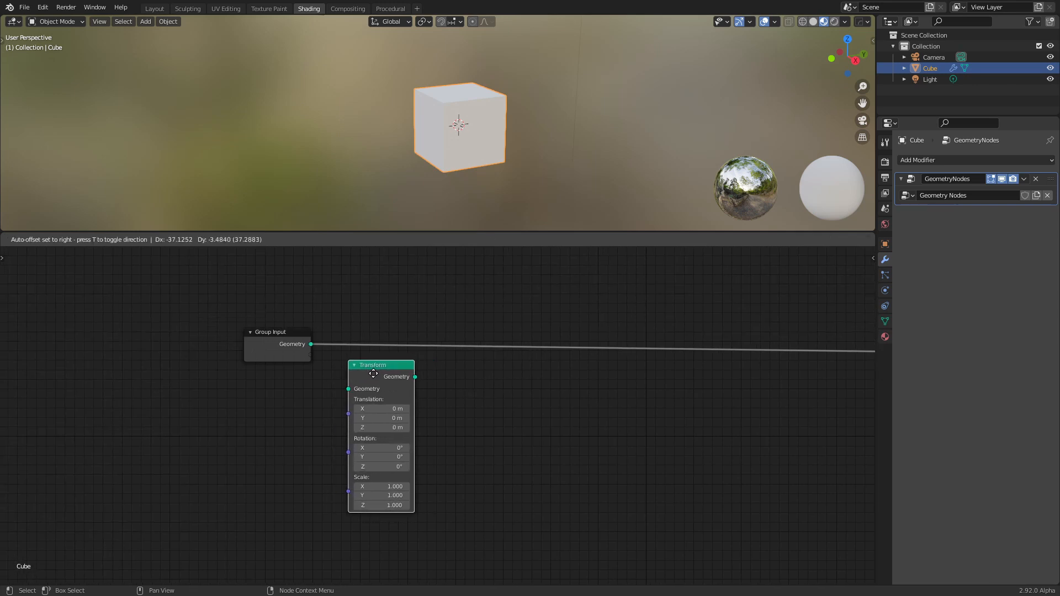
pyautogui.click(374, 343)
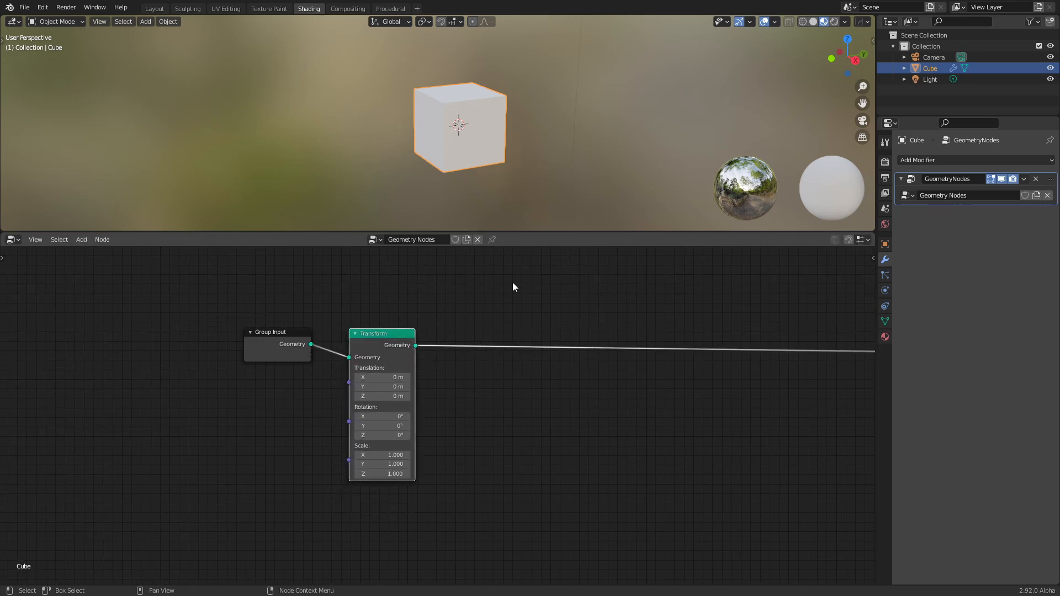
# - Briefly show the cube's transform values in the viewport, and widen the gap between the Group Input and Transform nodes
pyautogui.press('n')
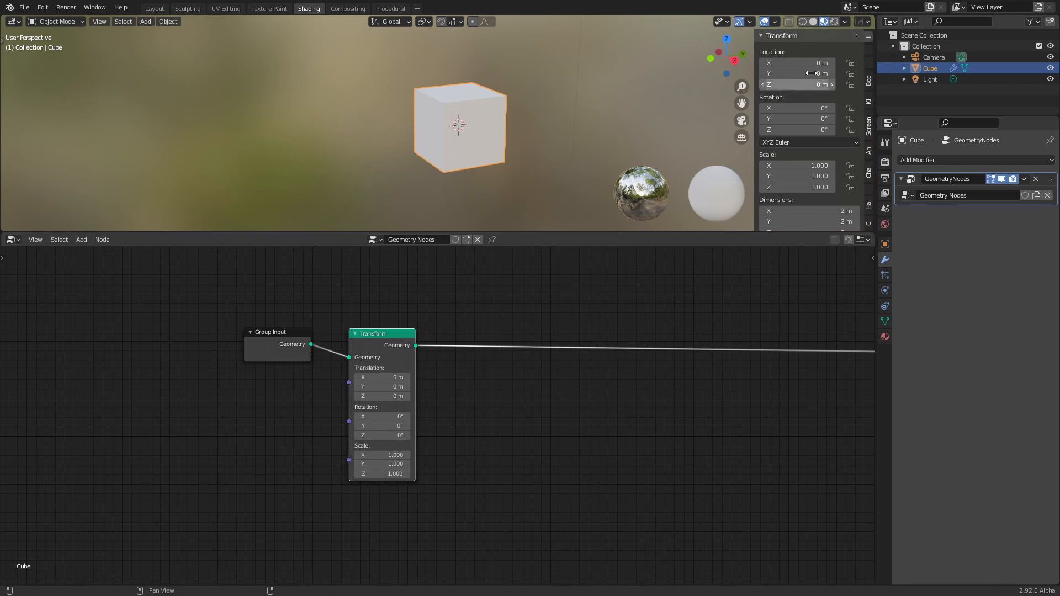
pyautogui.press('n')
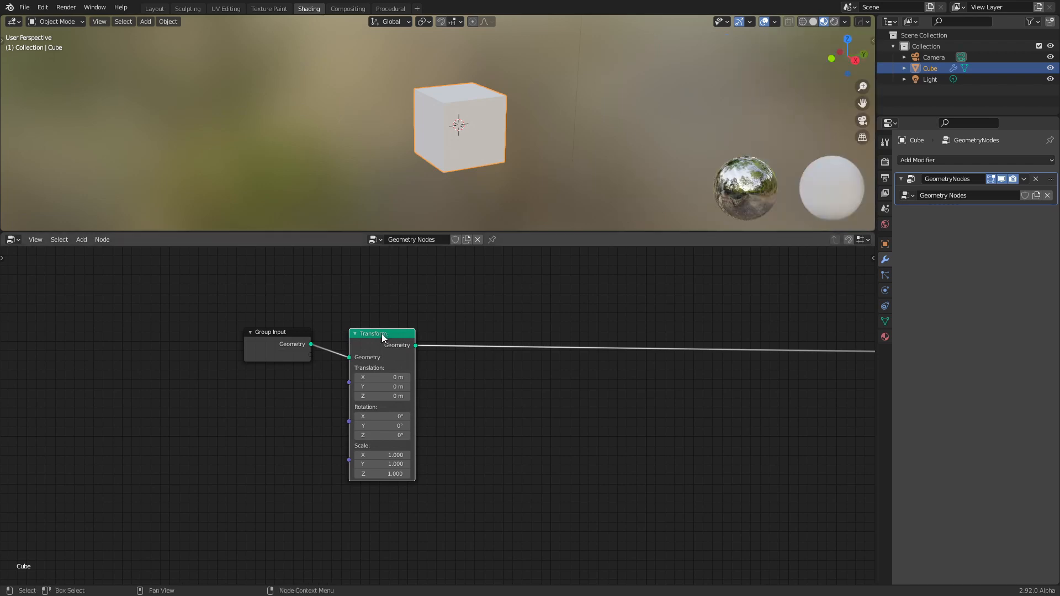
pyautogui.moveTo(383, 334); pyautogui.dragTo(382, 324)
pyautogui.moveTo(277, 334); pyautogui.dragTo(260, 334)
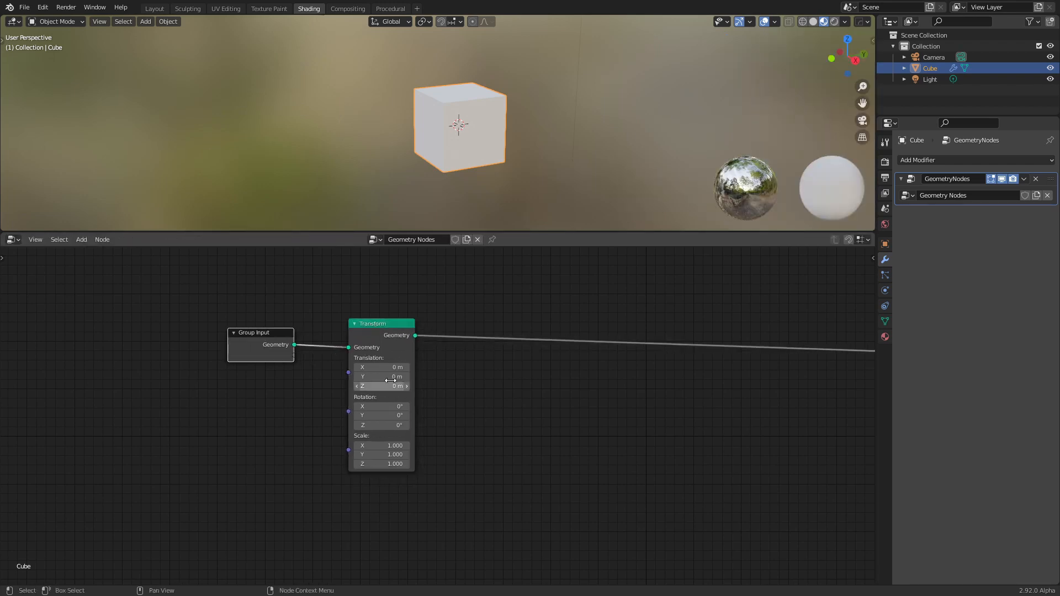
# - Set the Transform node's X translation to -0.1 m and display the X and Y axis guides in the 3D viewport
pyautogui.moveTo(387, 367); pyautogui.dragTo(378, 367)
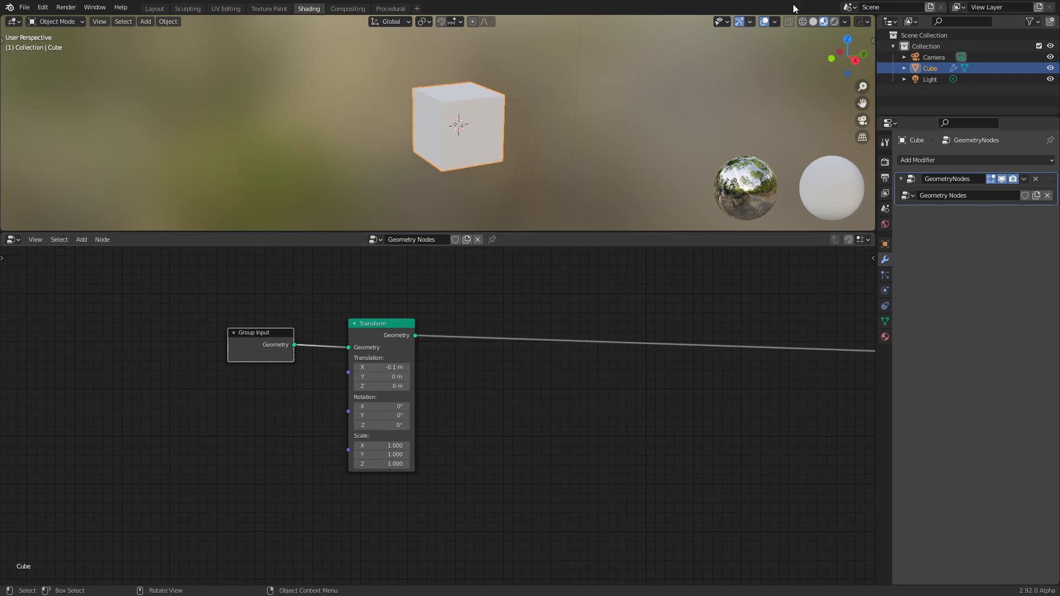
pyautogui.click(774, 22)
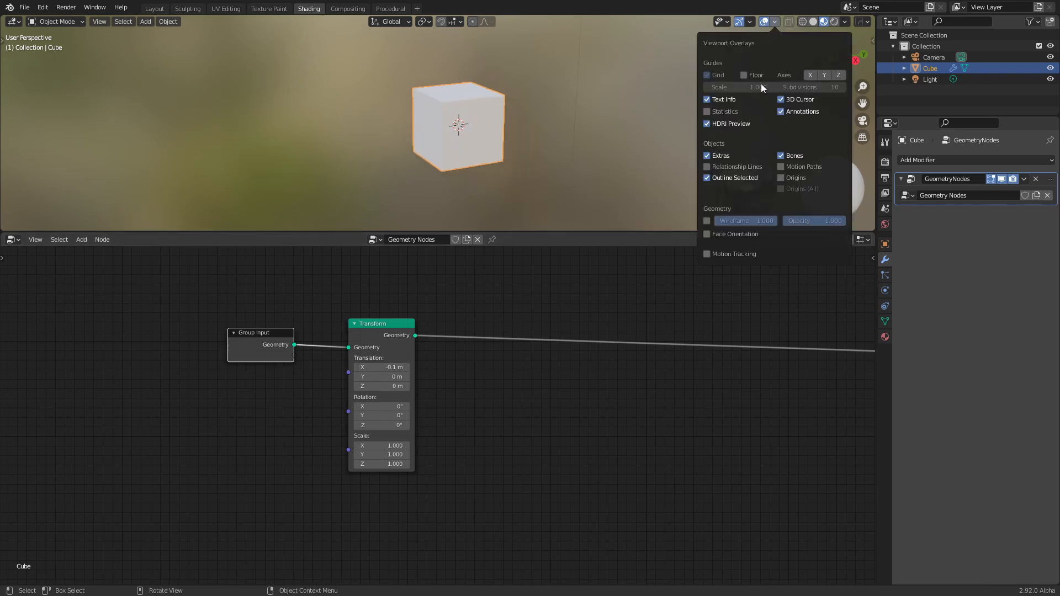
pyautogui.click(812, 75)
pyautogui.click(824, 74)
pyautogui.moveTo(594, 118); pyautogui.dragTo(572, 128, button='middle')
pyautogui.moveTo(504, 331); pyautogui.dragTo(494, 331, button='middle')
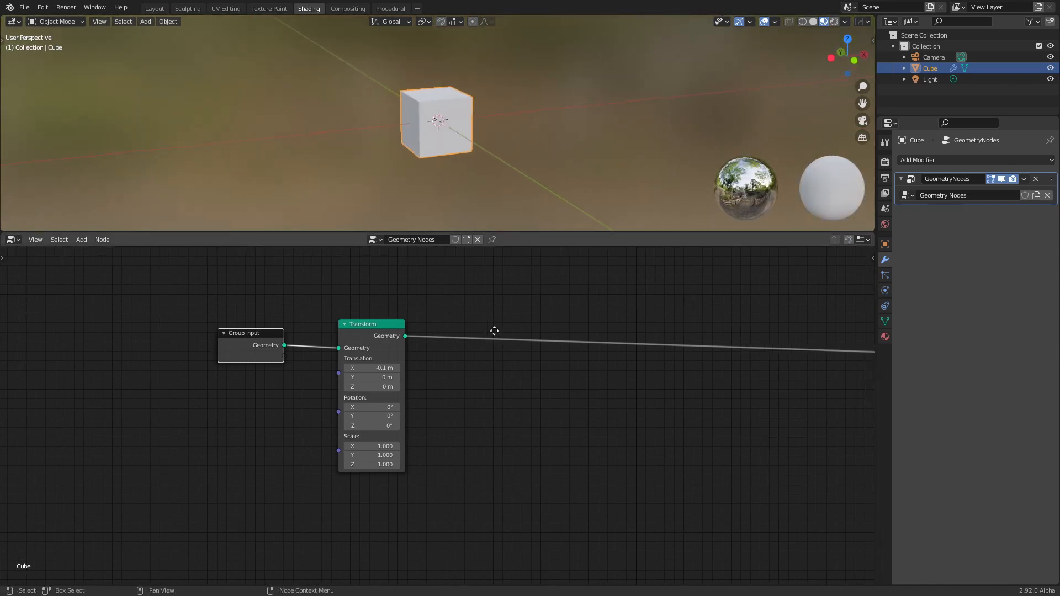
# - Set the Transform node's Z translation to 1.6 m
pyautogui.moveTo(380, 367); pyautogui.dragTo(377, 368)
pyautogui.click(381, 387)
pyautogui.write('1.6')
pyautogui.press('Return')
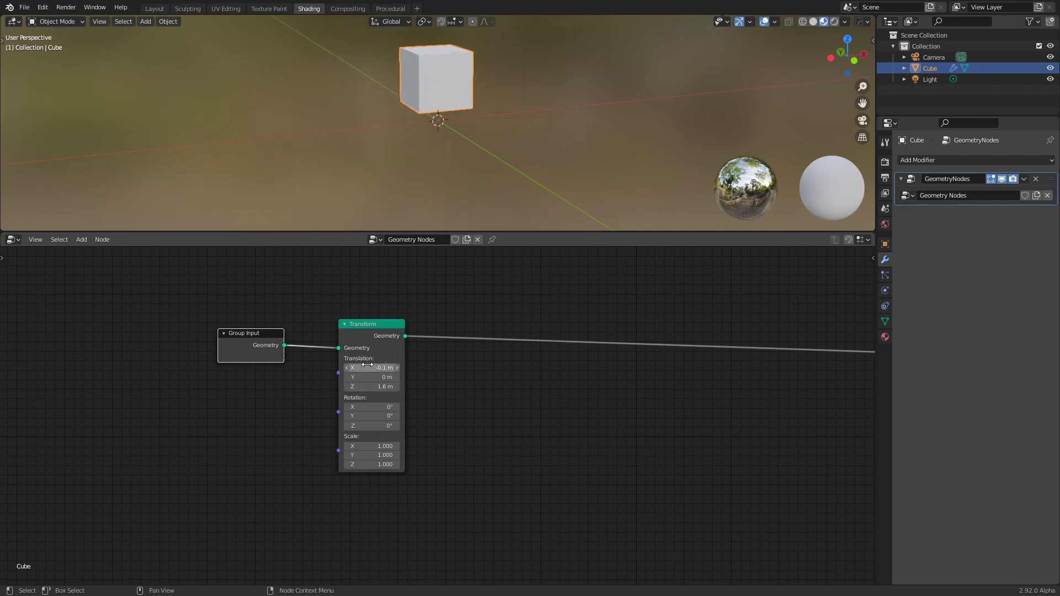
# - Reset the Transform node's X and Z translation to 0 m and deselect the cube
pyautogui.click(367, 367)
pyautogui.write('0')
pyautogui.press('Return')
pyautogui.click(378, 387)
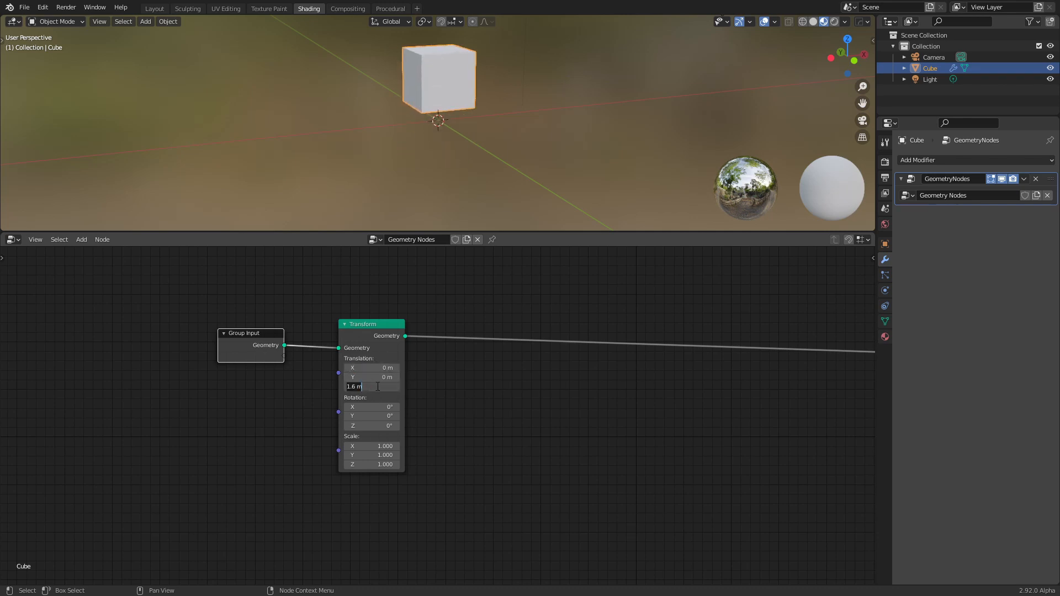
pyautogui.write('0')
pyautogui.press('Return')
pyautogui.moveTo(380, 446)
pyautogui.mouseDown()
pyautogui.moveTo(436, 446)
pyautogui.moveTo(372, 446)
pyautogui.mouseUp()
pyautogui.rightClick(380, 446)
pyautogui.click(551, 117)
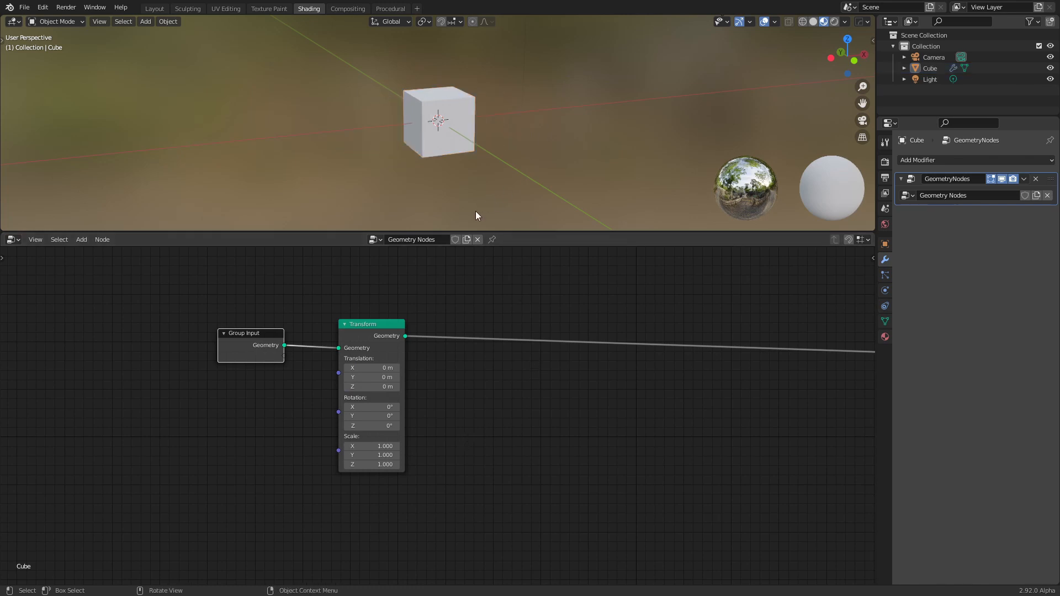
# - Add an unconnected Join Geometry node above the existing link and feed the Group Input geometry into its first input
pyautogui.moveTo(276, 335); pyautogui.dragTo(205, 338)
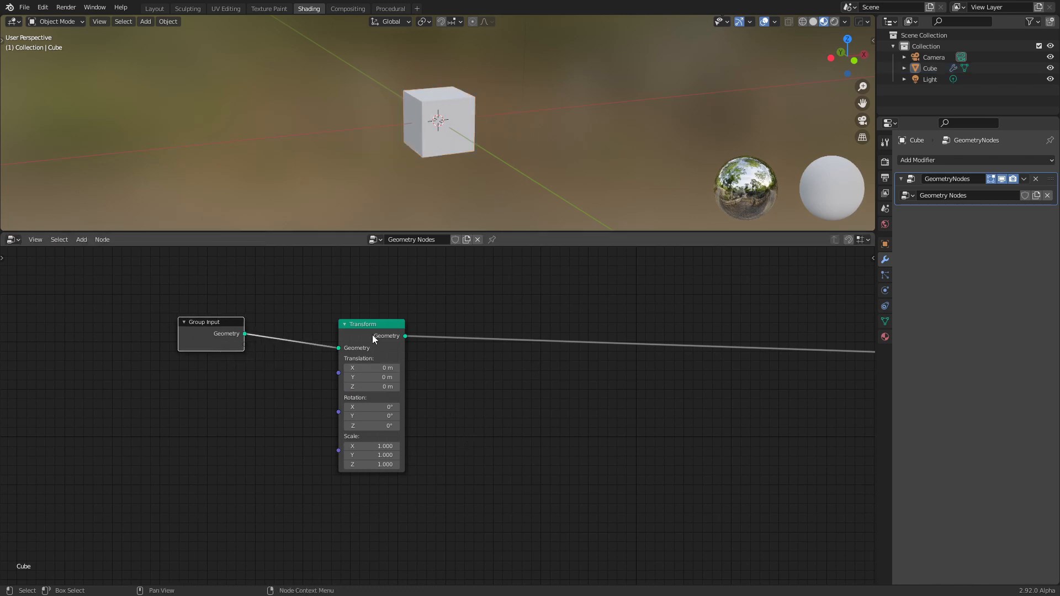
pyautogui.moveTo(372, 335); pyautogui.dragTo(378, 372)
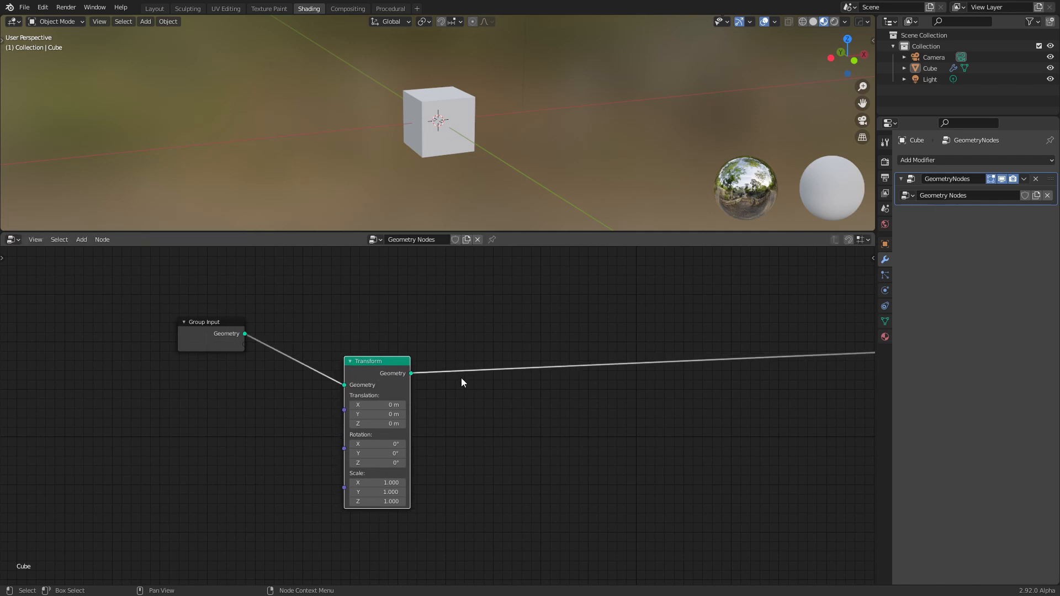
pyautogui.scroll(-3, 462, 378)
pyautogui.hotkey('shift', 'a')
pyautogui.click(462, 382)
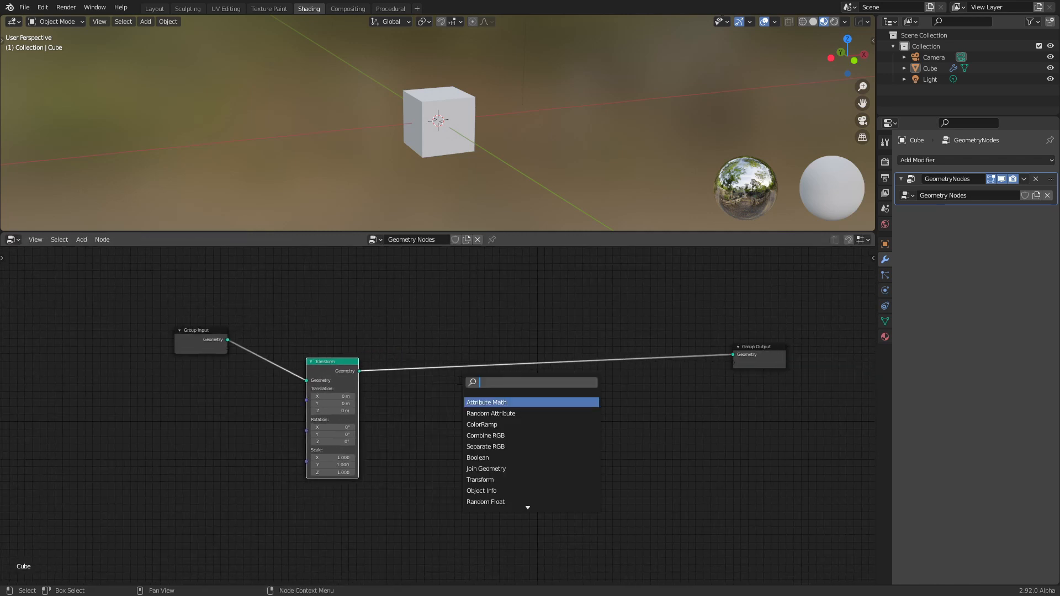
pyautogui.click(506, 469)
pyautogui.click(556, 382)
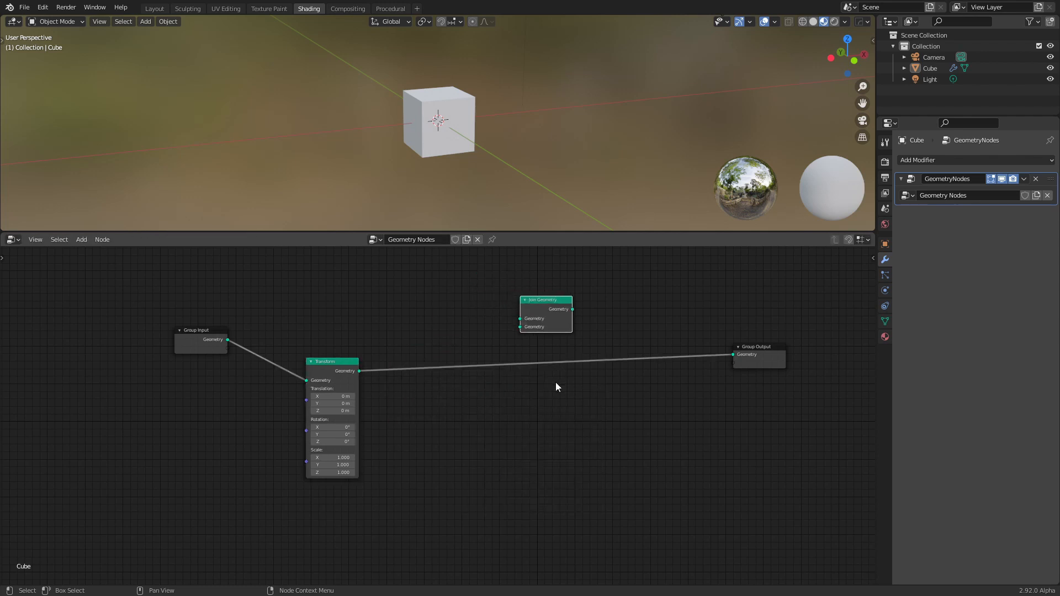
pyautogui.scroll(2, 418, 333)
pyautogui.moveTo(165, 354); pyautogui.dragTo(570, 330)
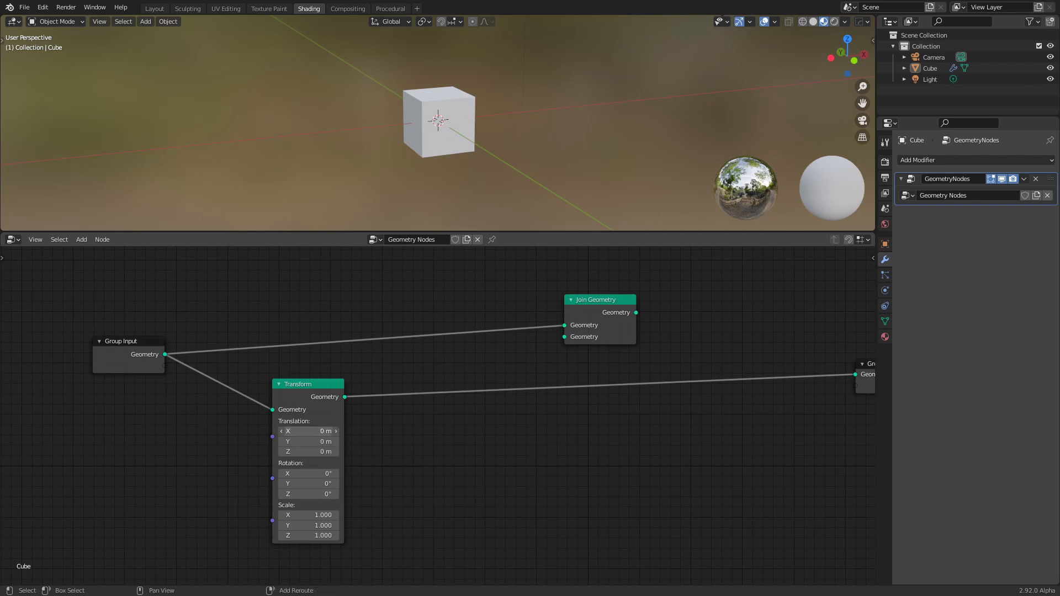
# - Set the Transform node's X translation to 1 m
pyautogui.click(310, 432)
pyautogui.write('1')
pyautogui.press('Return')
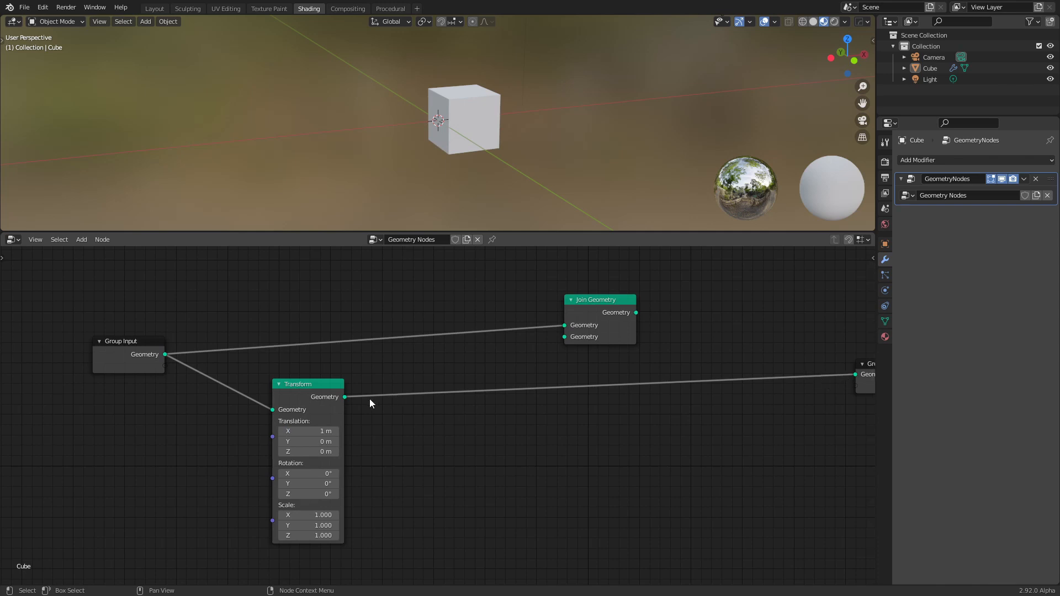
# - Connect the Transform output to the second Join Geometry input, and the Join Geometry output to Group Output
pyautogui.moveTo(345, 397); pyautogui.dragTo(563, 337)
pyautogui.moveTo(641, 323); pyautogui.dragTo(498, 310, button='middle')
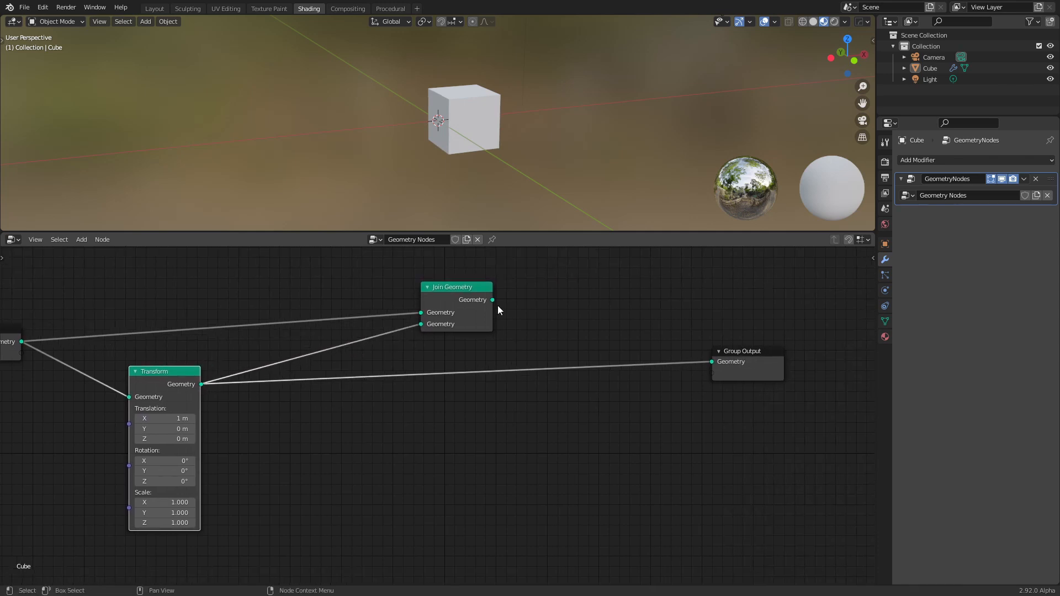
pyautogui.moveTo(493, 301); pyautogui.dragTo(712, 363)
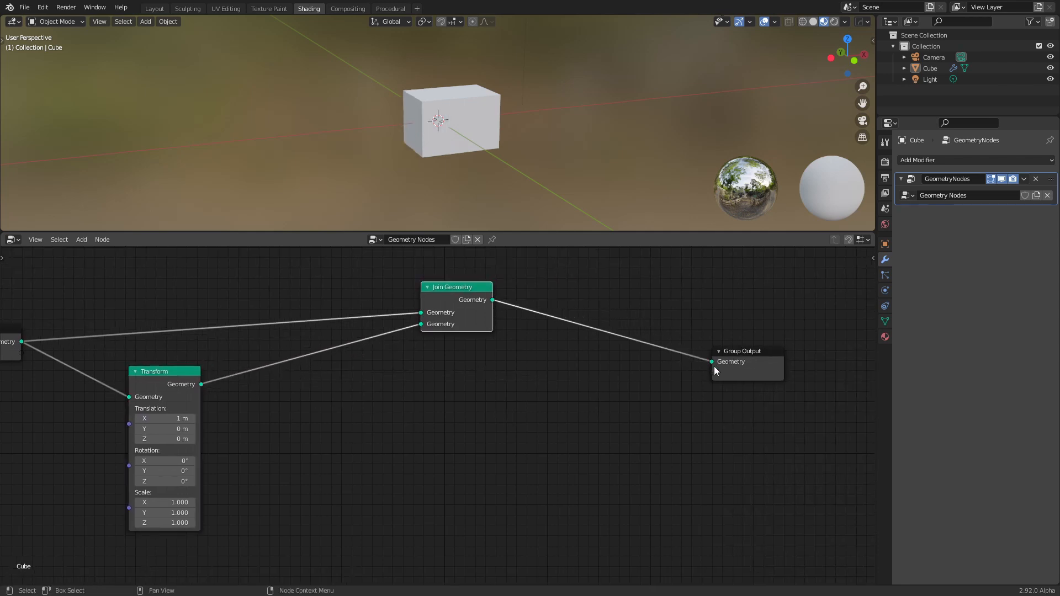
# - Raise the Group Input node, lower the Transform node slightly, and set the Transform's X translation to 4 m
pyautogui.moveTo(506, 394); pyautogui.dragTo(680, 444, button='middle')
pyautogui.moveTo(163, 384); pyautogui.dragTo(163, 357)
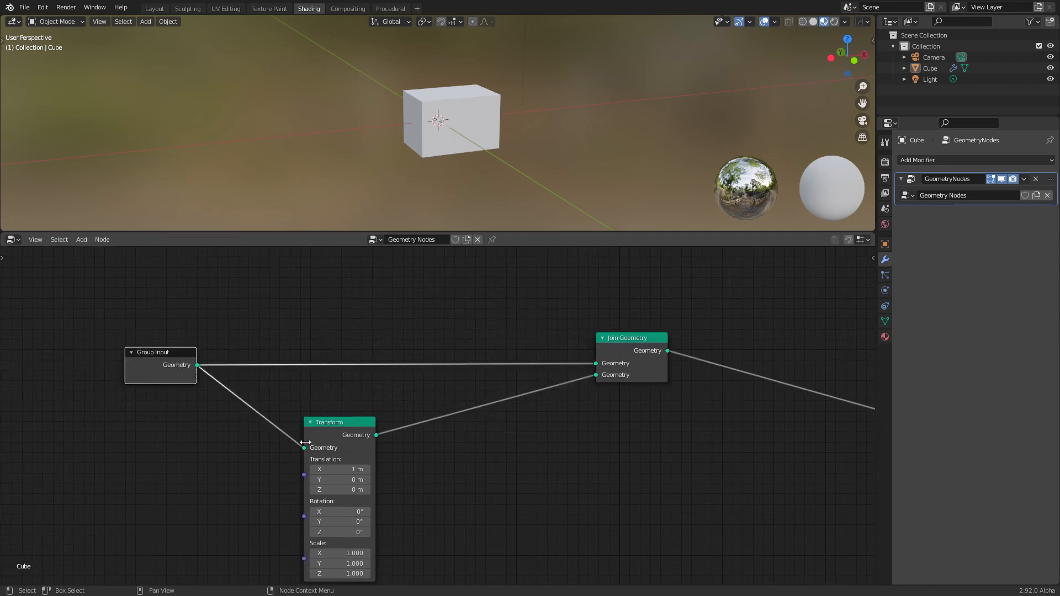
pyautogui.moveTo(330, 434); pyautogui.dragTo(331, 444)
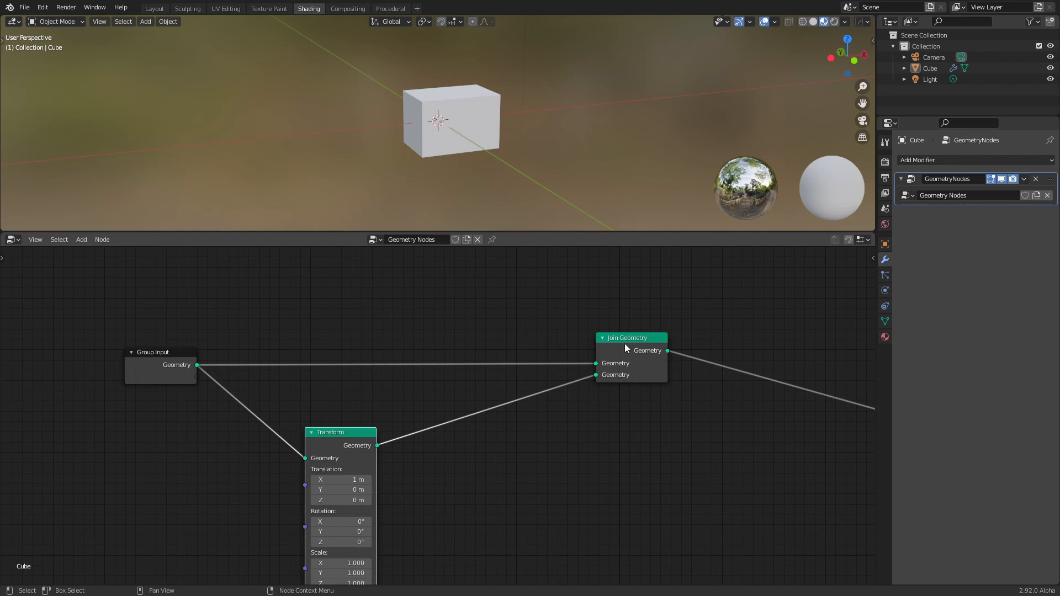
pyautogui.moveTo(449, 463); pyautogui.dragTo(451, 389, button='middle')
pyautogui.moveTo(352, 406); pyautogui.dragTo(518, 406)
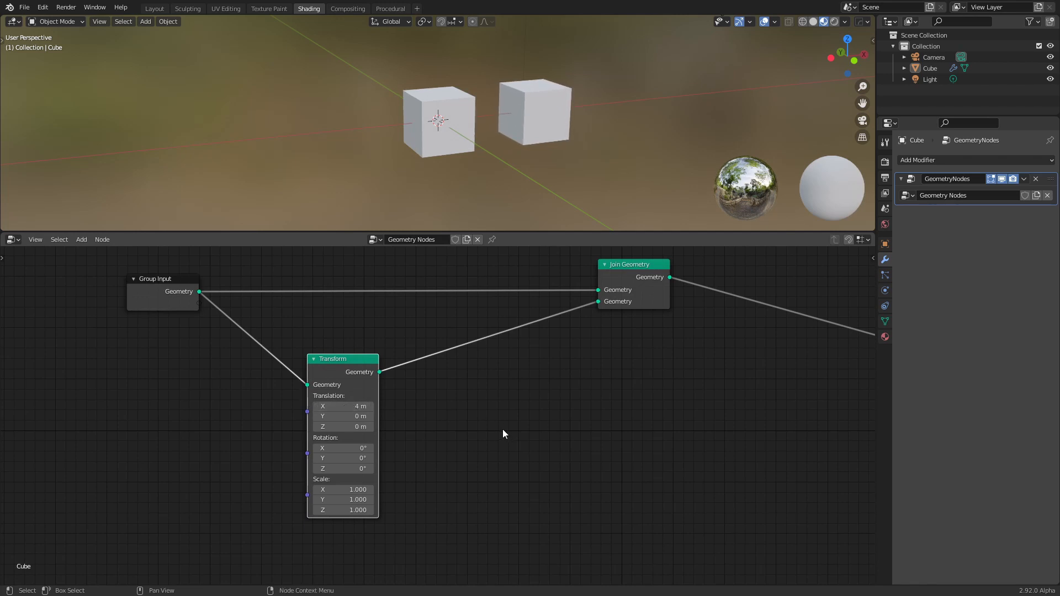
pyautogui.moveTo(587, 169); pyautogui.dragTo(551, 175, button='middle')
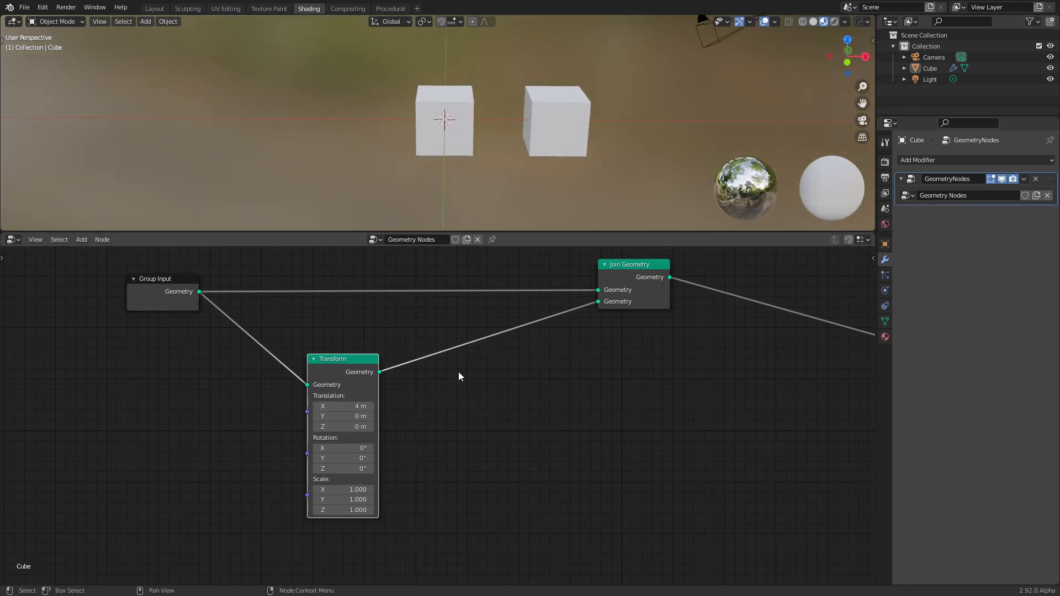
pyautogui.scroll(-2, 458, 372)
pyautogui.moveTo(551, 134); pyautogui.dragTo(517, 138, button='middle')
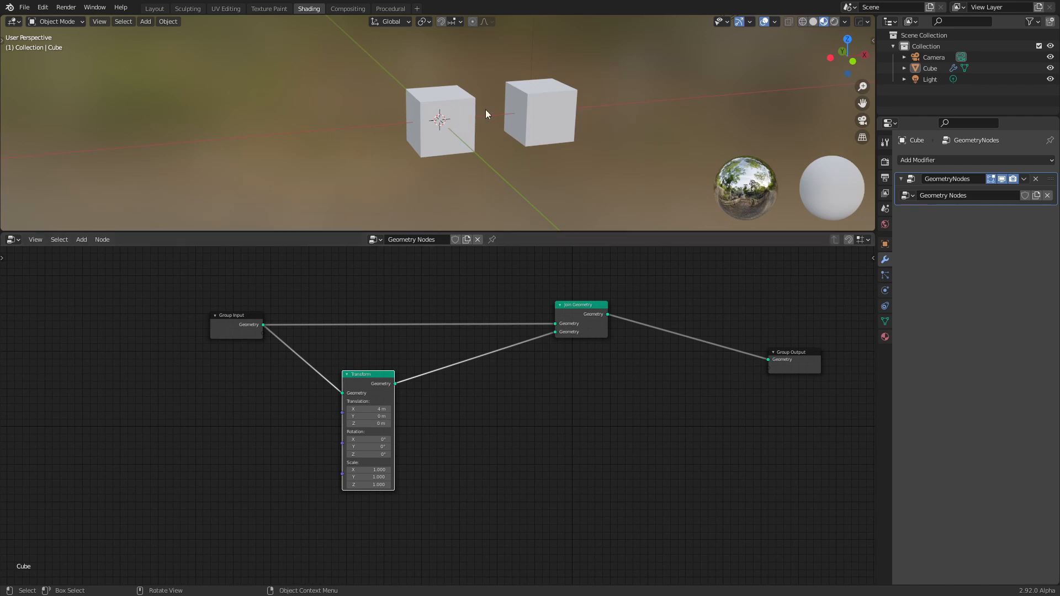
# - Set the Transform node's X translation to about 1.02 m and its Z translation to about 1.15 m
pyautogui.moveTo(473, 111); pyautogui.dragTo(497, 196, button='middle')
pyautogui.scroll(2, 392, 422)
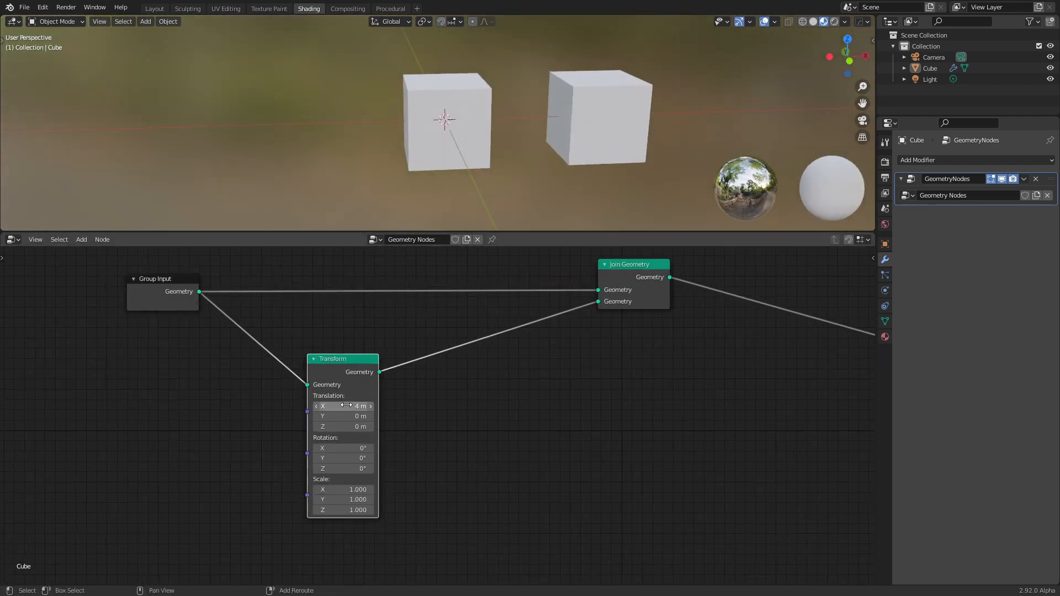
pyautogui.moveTo(347, 407); pyautogui.dragTo(220, 407)
pyautogui.moveTo(343, 416)
pyautogui.mouseDown()
pyautogui.moveTo(333, 417)
pyautogui.moveTo(390, 427)
pyautogui.moveTo(337, 406)
pyautogui.moveTo(356, 406)
pyautogui.mouseUp()
pyautogui.moveTo(567, 191); pyautogui.dragTo(567, 201, button='middle')
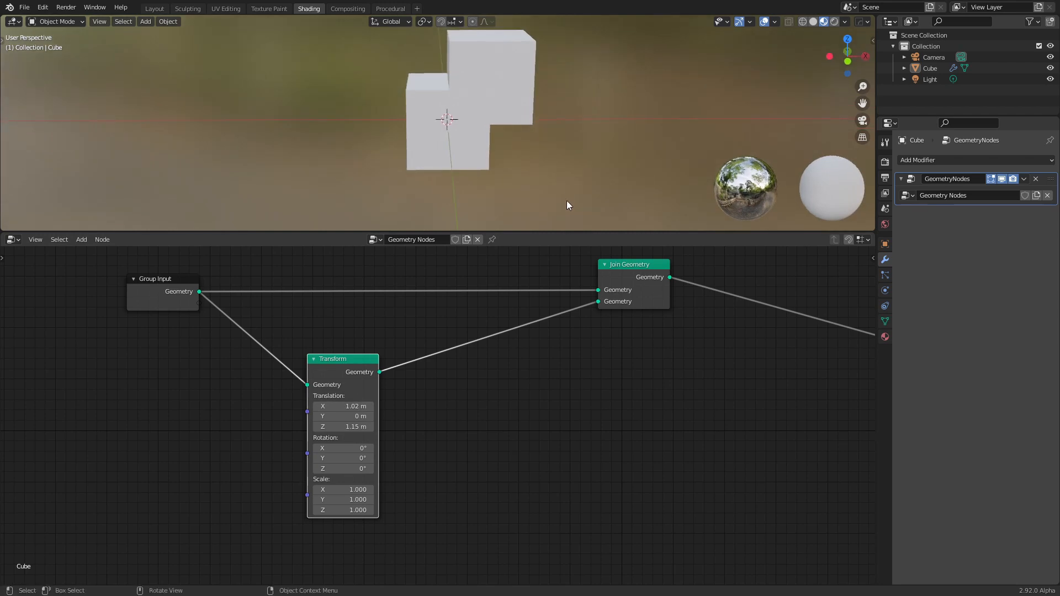
# - Lower the Join Geometry node and add an unconnected Boolean node above it
pyautogui.moveTo(636, 363); pyautogui.dragTo(531, 380, button='middle')
pyautogui.moveTo(525, 298); pyautogui.dragTo(535, 346)
pyautogui.hotkey('shift', 'a')
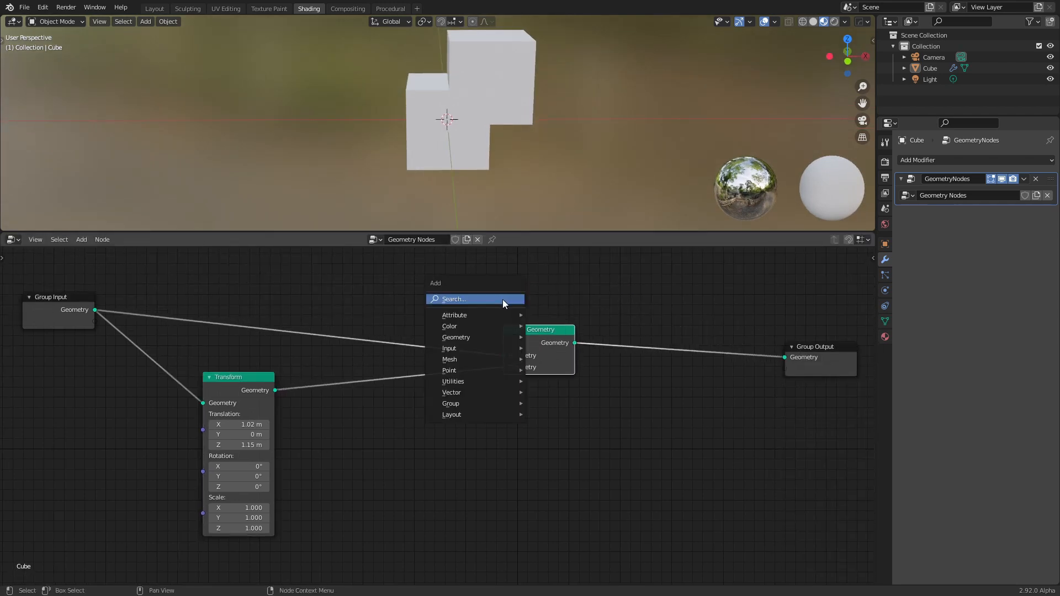
pyautogui.click(507, 299)
pyautogui.write('boo')
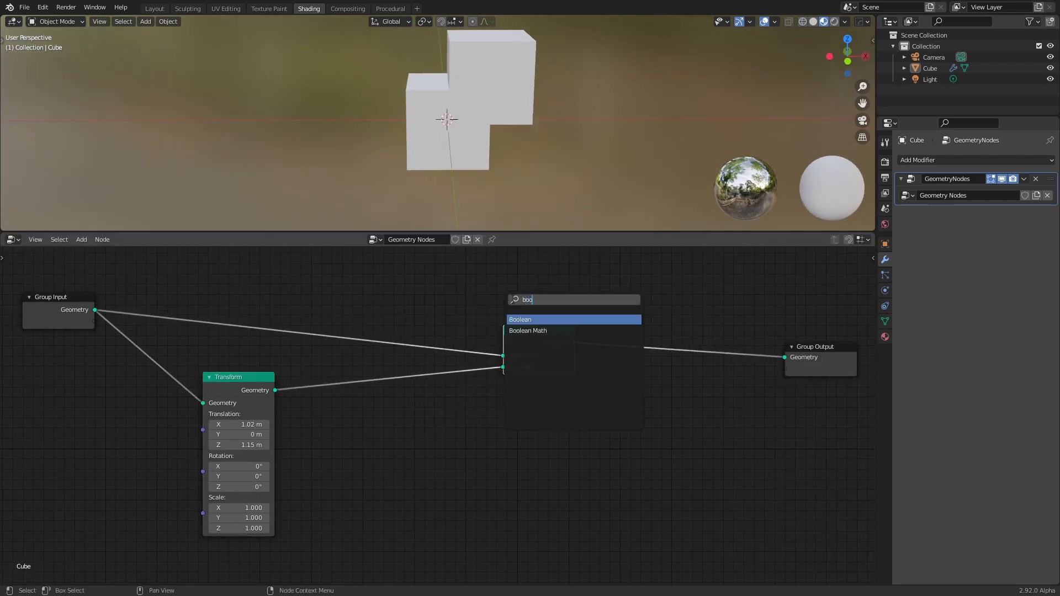
pyautogui.click(534, 320)
pyautogui.click(457, 279)
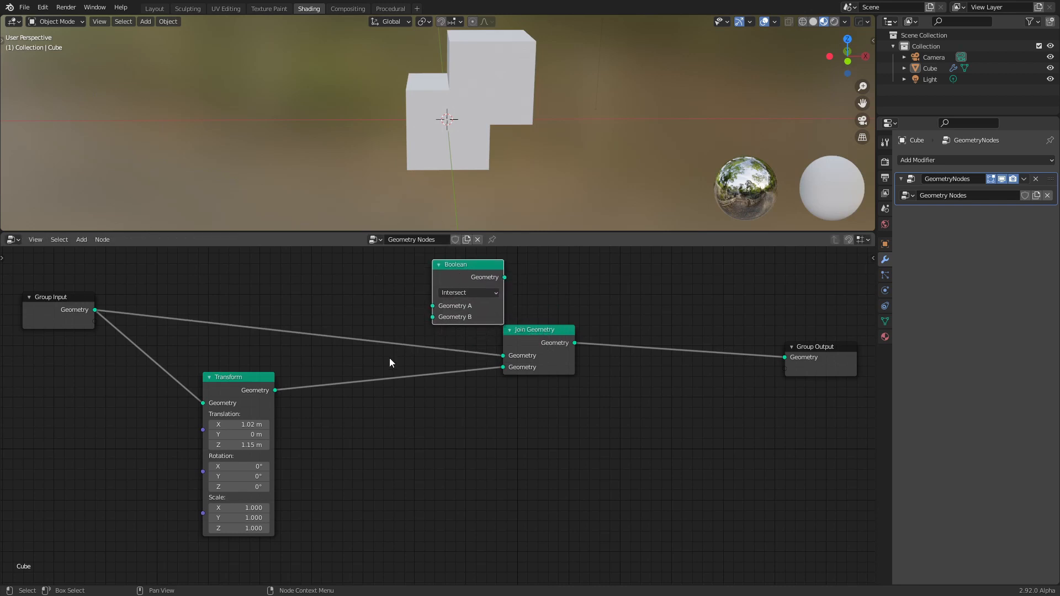
# - Connect Group Input to the Boolean's Geometry A, Transform to Geometry B, and the Boolean output to Group Output
pyautogui.moveTo(378, 365); pyautogui.dragTo(430, 376, button='middle')
pyautogui.moveTo(331, 402); pyautogui.dragTo(488, 329)
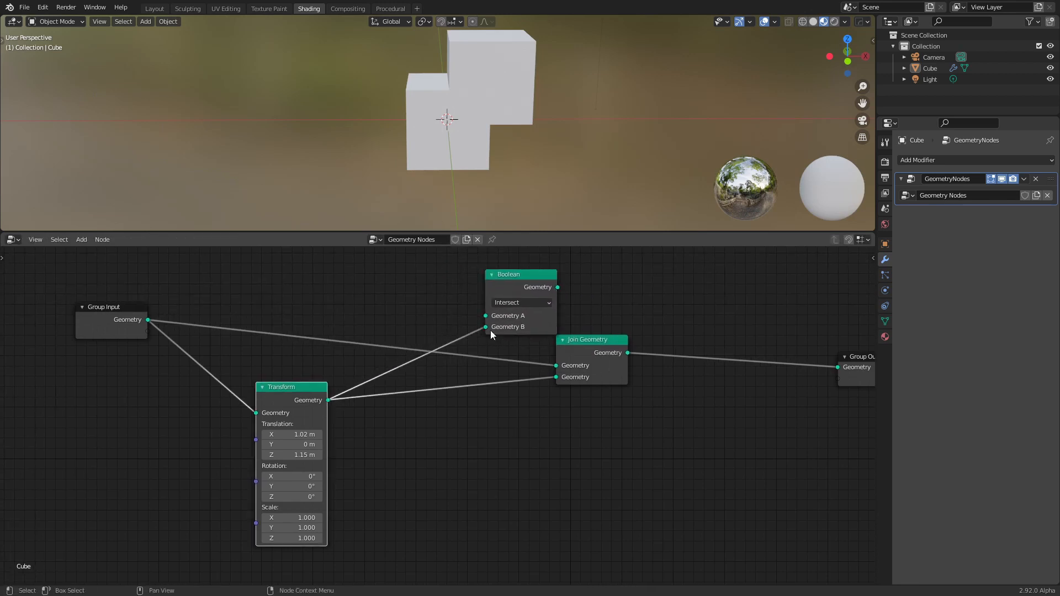
pyautogui.click(515, 303)
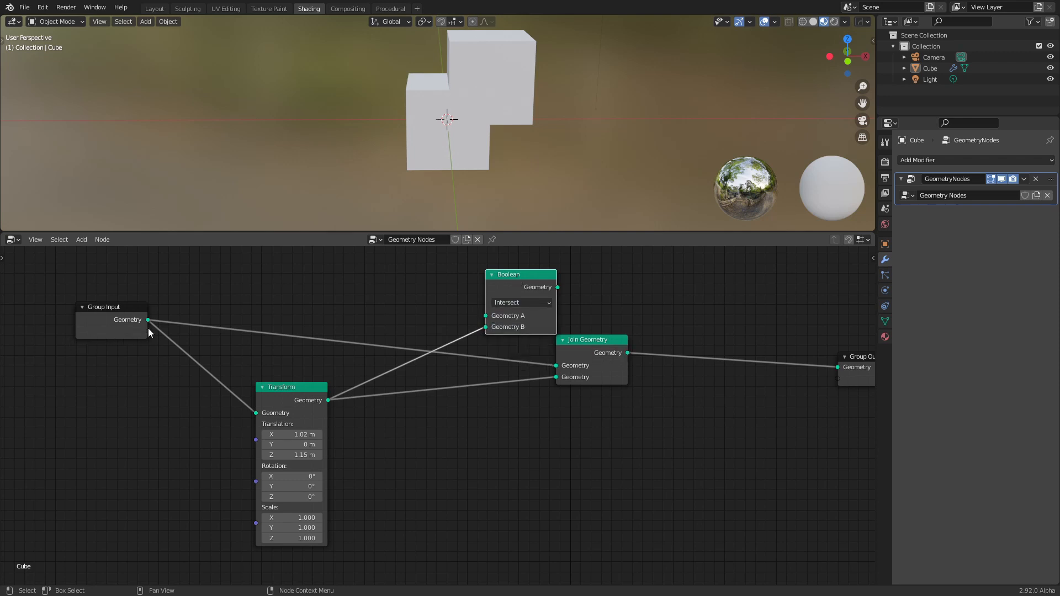
pyautogui.moveTo(147, 320); pyautogui.dragTo(489, 316)
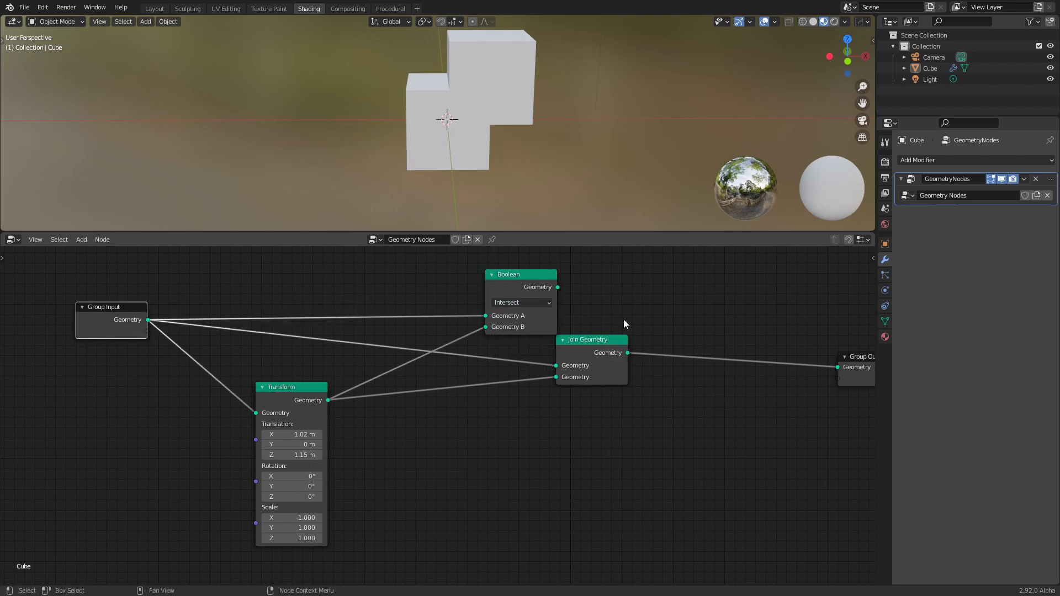
pyautogui.moveTo(628, 292); pyautogui.dragTo(600, 291, button='middle')
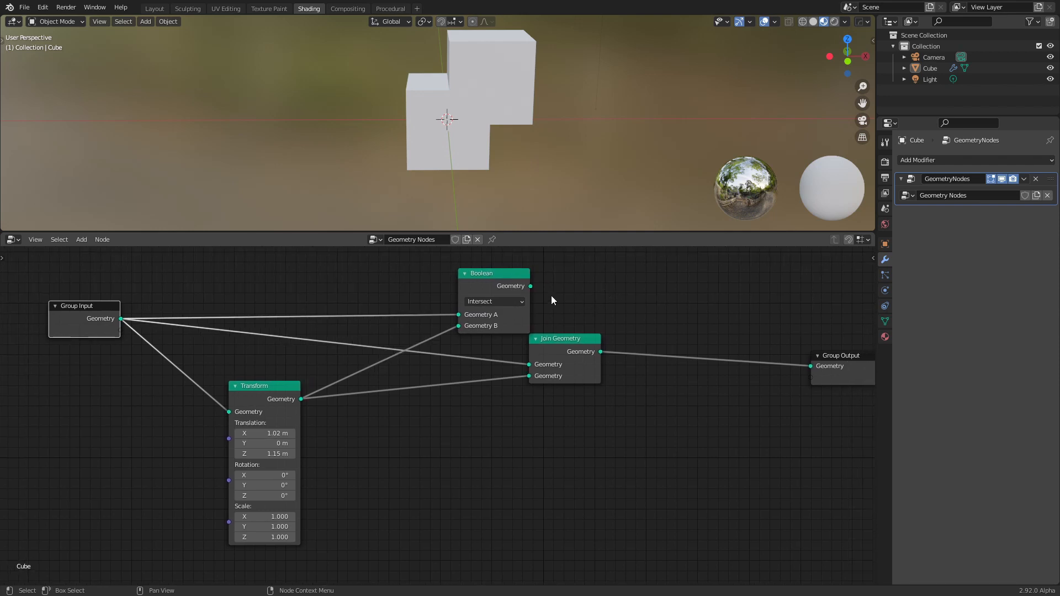
pyautogui.moveTo(531, 286); pyautogui.dragTo(812, 367)
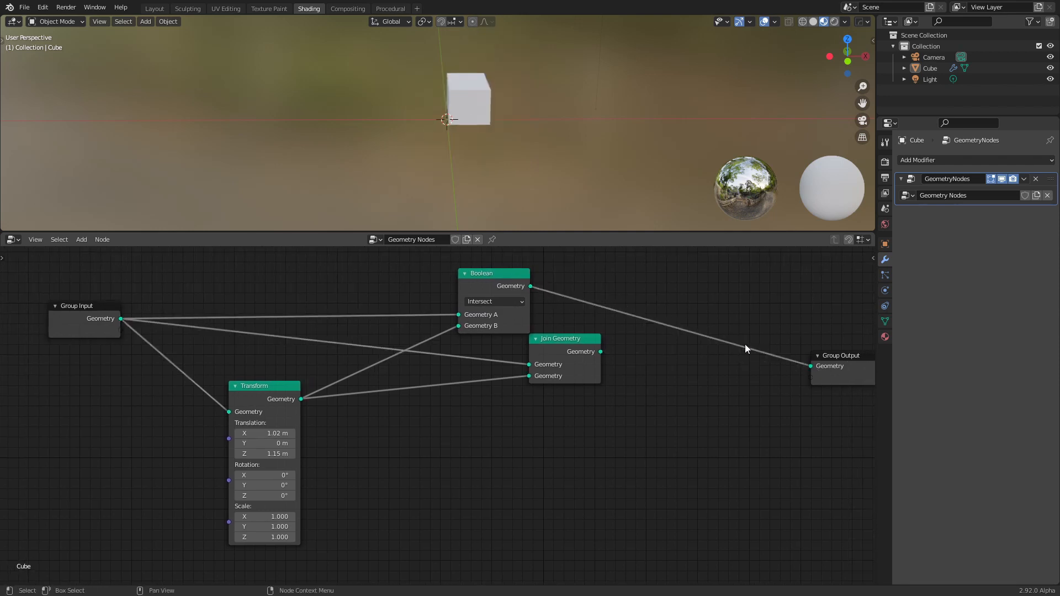
# - Set the Boolean node's operation to Difference and move the Join Geometry node clear of it
pyautogui.click(493, 302)
pyautogui.click(501, 335)
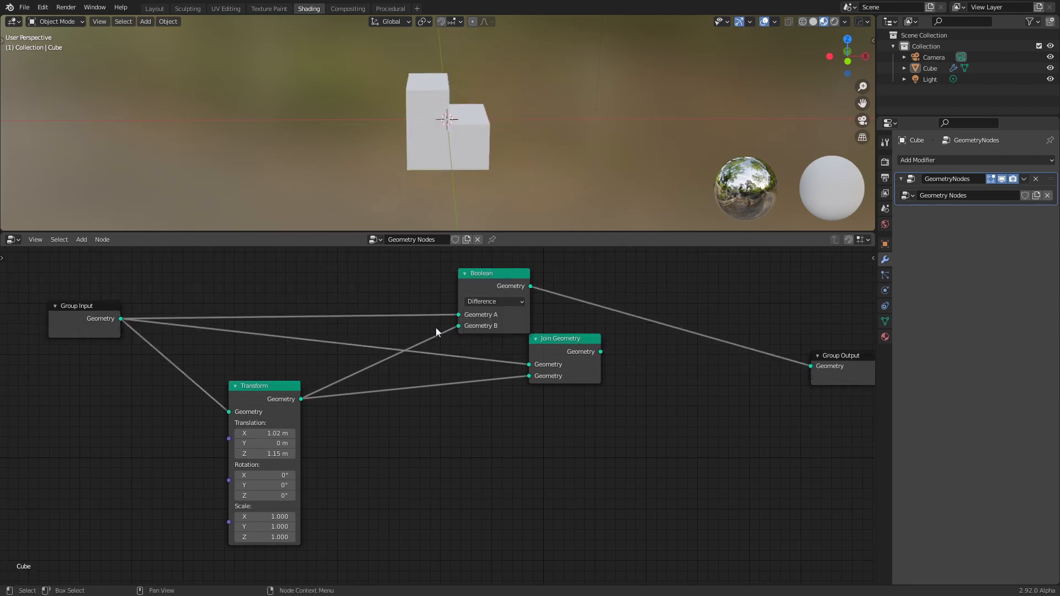
pyautogui.moveTo(469, 166); pyautogui.dragTo(526, 124, button='middle')
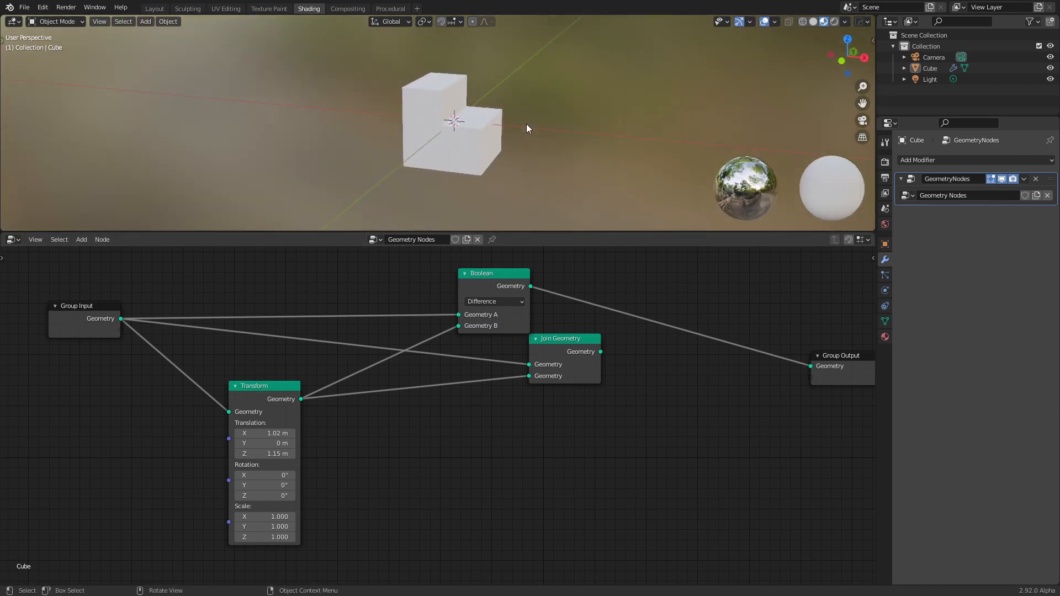
pyautogui.moveTo(557, 340); pyautogui.dragTo(512, 420)
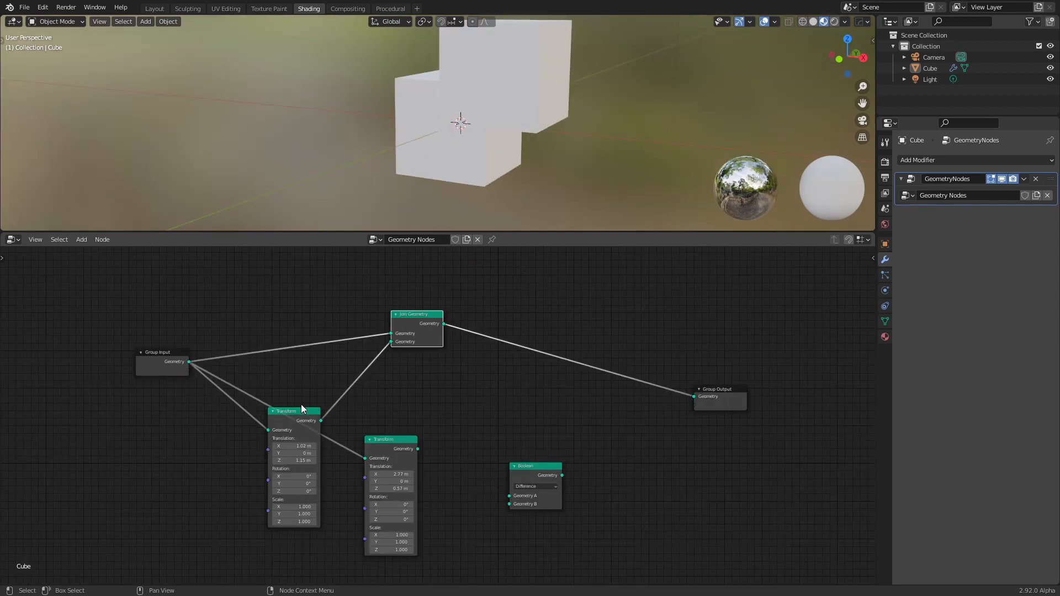
# - Delete the Join Geometry, Boolean and second Transform nodes, and connect the remaining Transform node to Group Output
pyautogui.click(300, 409)
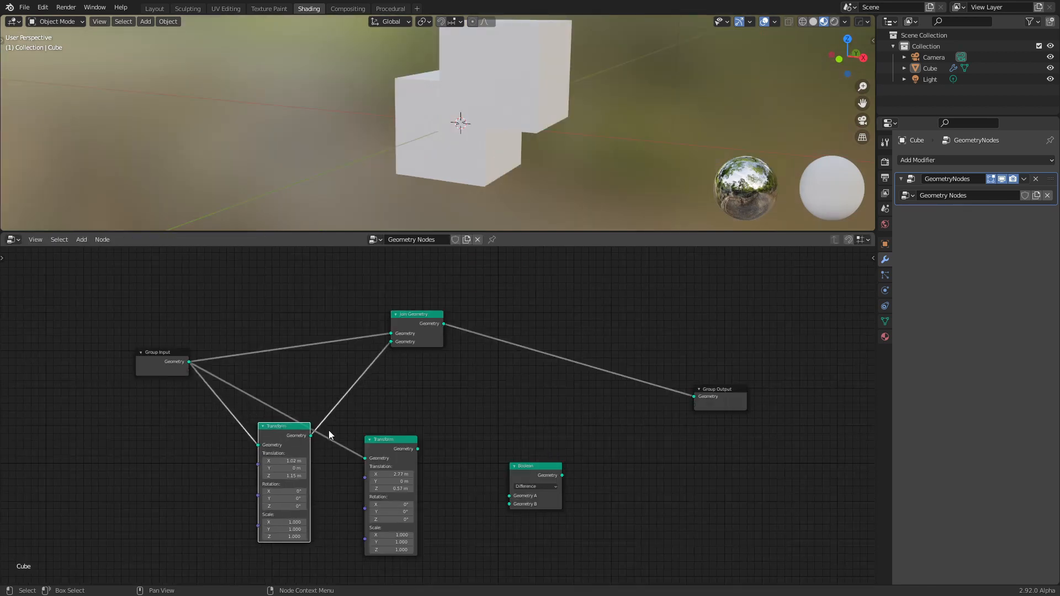
pyautogui.click(418, 313)
pyautogui.press('x')
pyautogui.click(533, 473)
pyautogui.press('x')
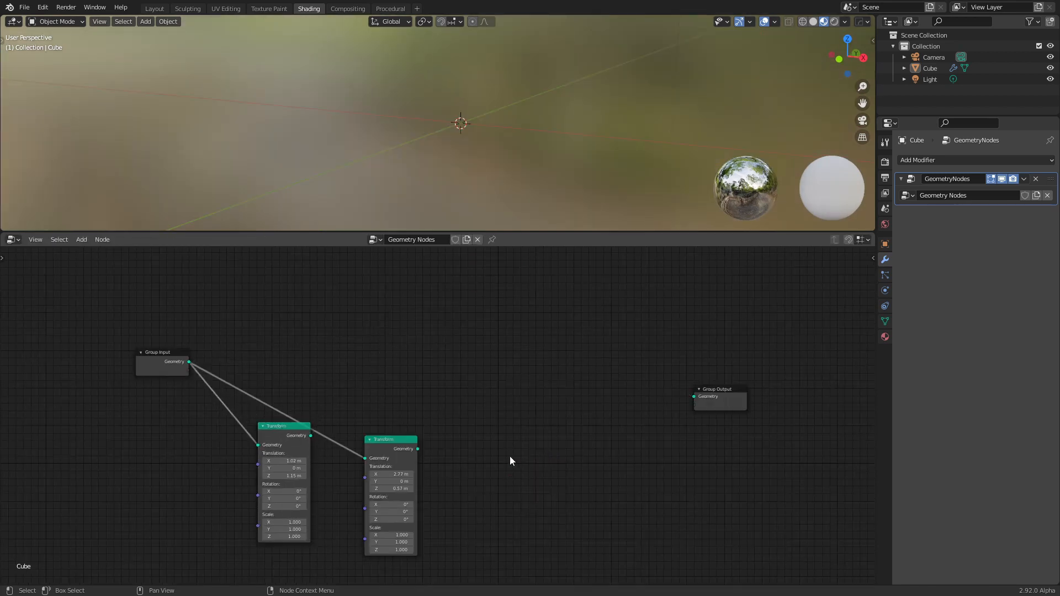
pyautogui.click(389, 441)
pyautogui.press('x')
pyautogui.moveTo(297, 425); pyautogui.dragTo(561, 383)
pyautogui.moveTo(694, 400); pyautogui.dragTo(694, 398)
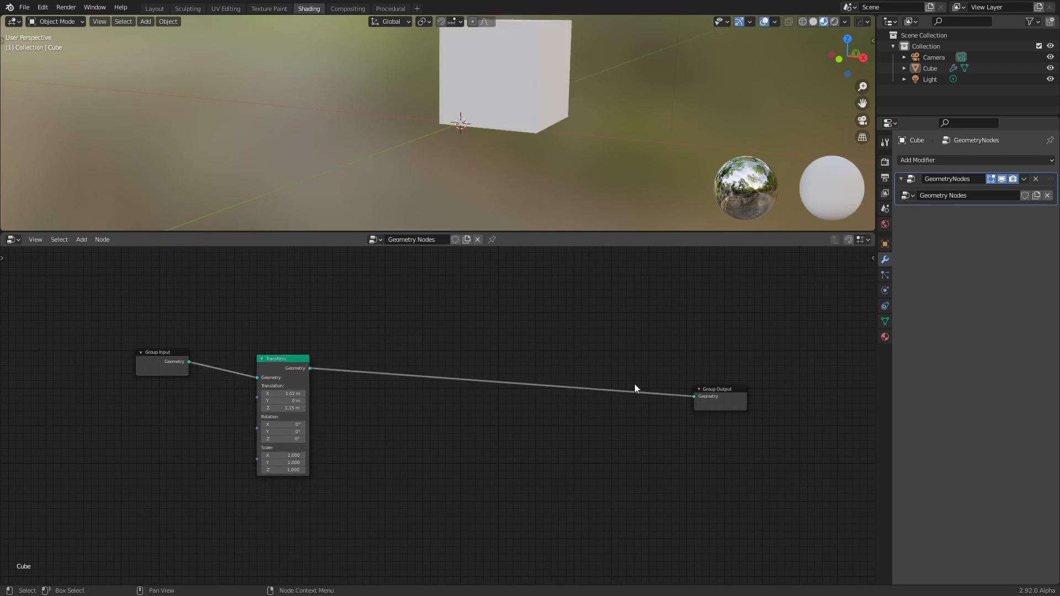
# - Insert a Subdivision Surface node on the link between Transform and Group Output
pyautogui.scroll(-2, 426, 329)
pyautogui.hotkey('shift', 'a')
pyautogui.click(431, 343)
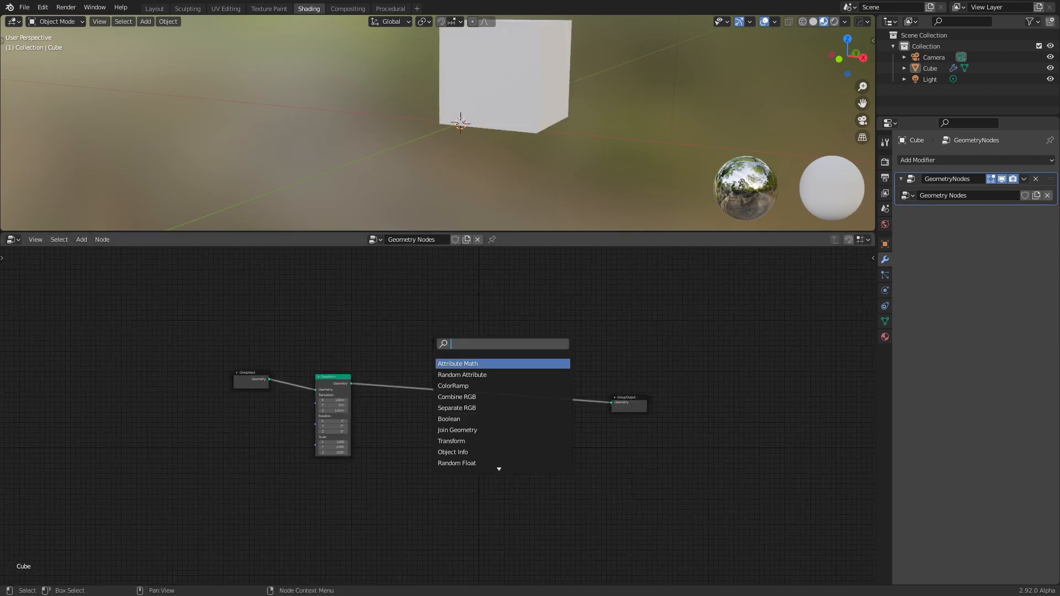
pyautogui.write('sub')
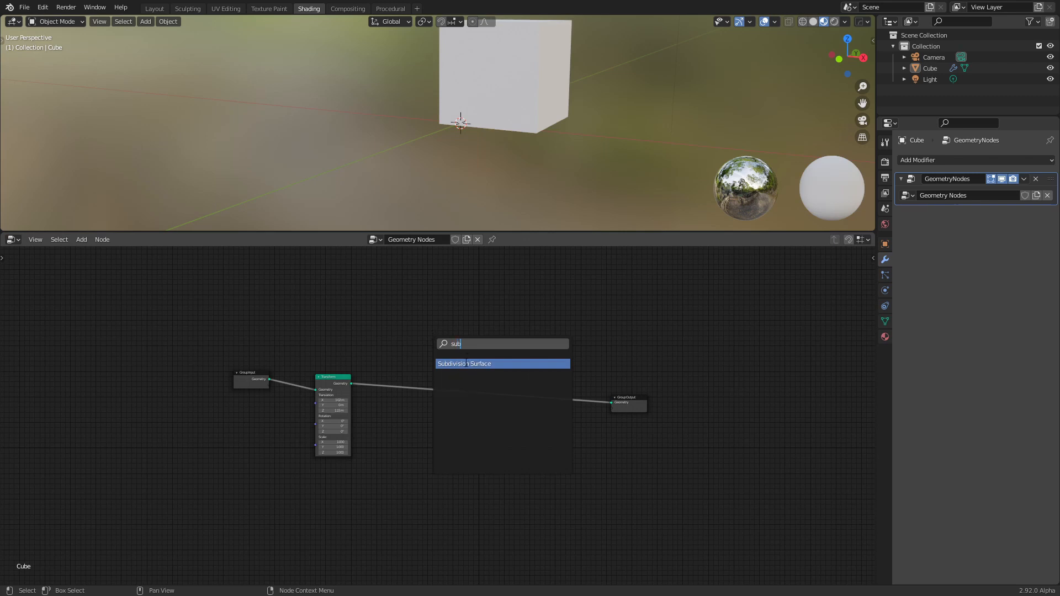
pyautogui.click(466, 363)
pyautogui.click(412, 370)
pyautogui.scroll(5, 442, 360)
pyautogui.moveTo(494, 183); pyautogui.dragTo(538, 185, button='middle')
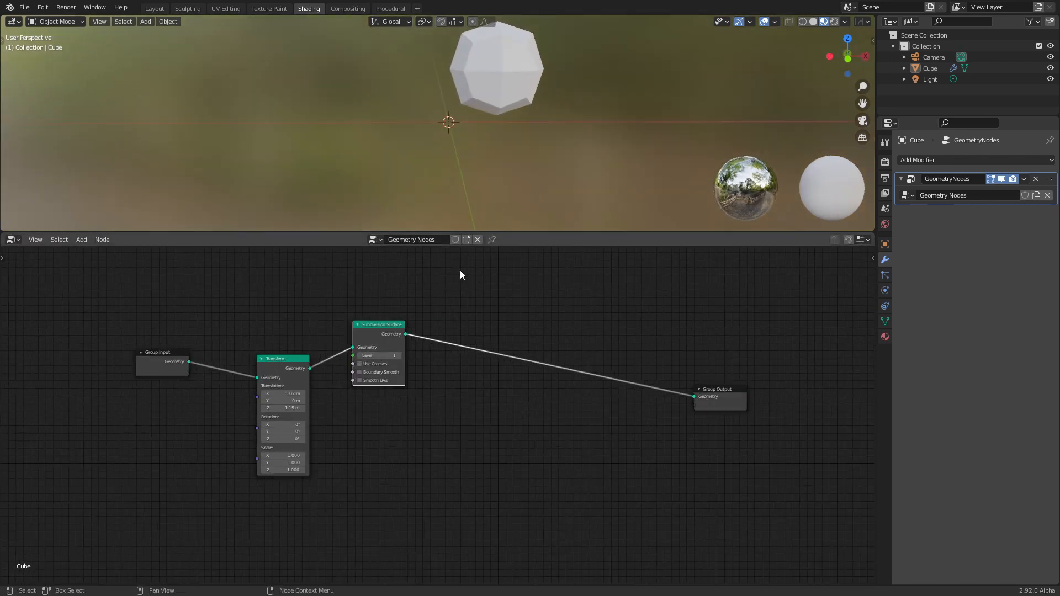
# - Set the Subdivision Surface node's level to 3 and lower it to 2
pyautogui.doubleClick(380, 356)
pyautogui.write('3')
pyautogui.press('Return')
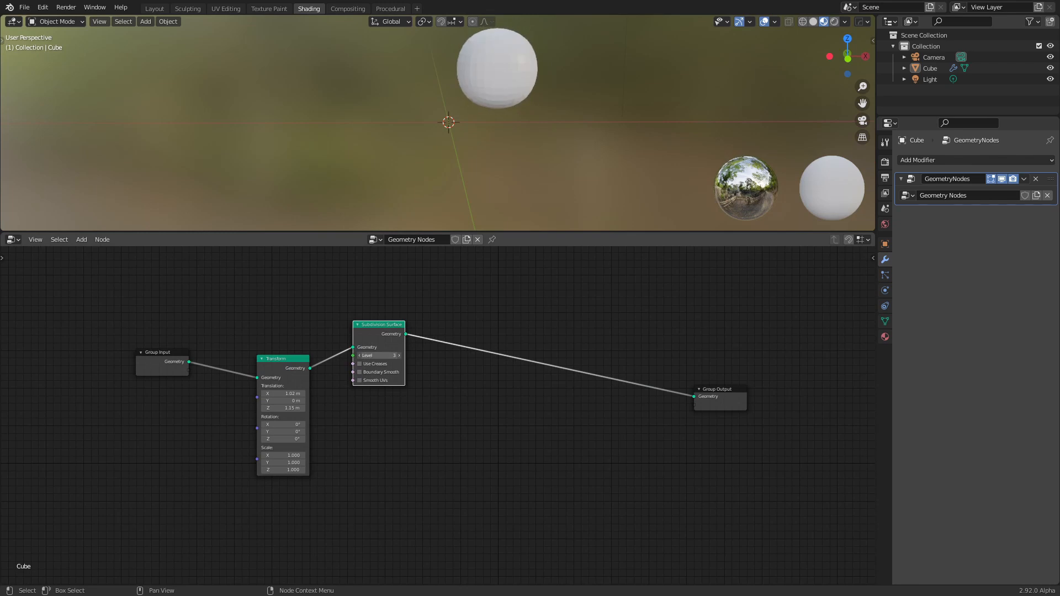
pyautogui.moveTo(380, 356); pyautogui.dragTo(373, 356)
# - Select the subdivided cube in the viewport and apply Shade Smooth to it
pyautogui.click(491, 88)
pyautogui.rightClick(491, 88)
pyautogui.click(478, 89)
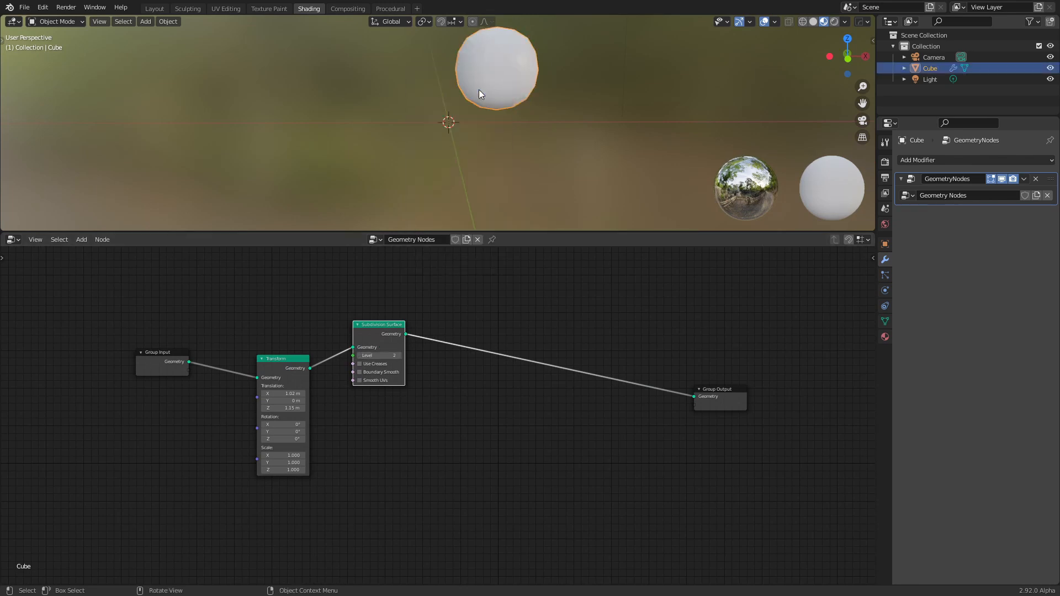
# - Raise the Subdivision Surface node's level to 6
pyautogui.keyDown('shift'); pyautogui.moveTo(551, 132); pyautogui.dragTo(531, 163, button='middle'); pyautogui.keyUp('shift')
pyautogui.moveTo(380, 356); pyautogui.dragTo(403, 355)
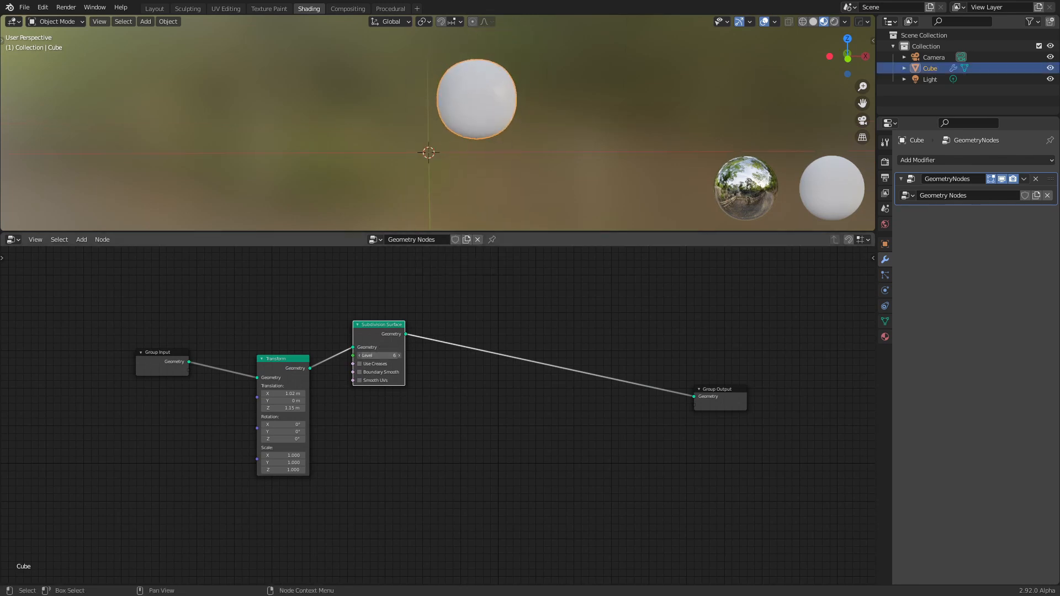
pyautogui.moveTo(499, 170); pyautogui.dragTo(529, 163, button='middle')
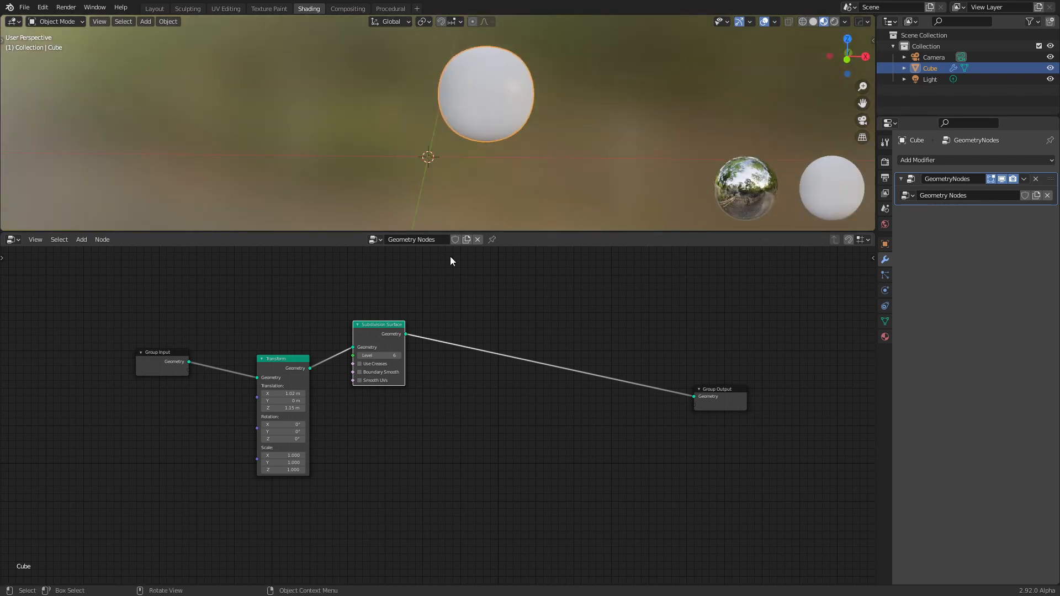
# - Move the Transform and Subdivision Surface nodes down below Group Input, side by side
pyautogui.scroll(-1, 425, 391)
pyautogui.moveTo(408, 393); pyautogui.dragTo(486, 396, button='middle')
pyautogui.scroll(3, 440, 407)
pyautogui.moveTo(359, 350); pyautogui.dragTo(355, 388)
pyautogui.moveTo(459, 312); pyautogui.dragTo(452, 393)
pyautogui.moveTo(356, 390); pyautogui.dragTo(356, 412)
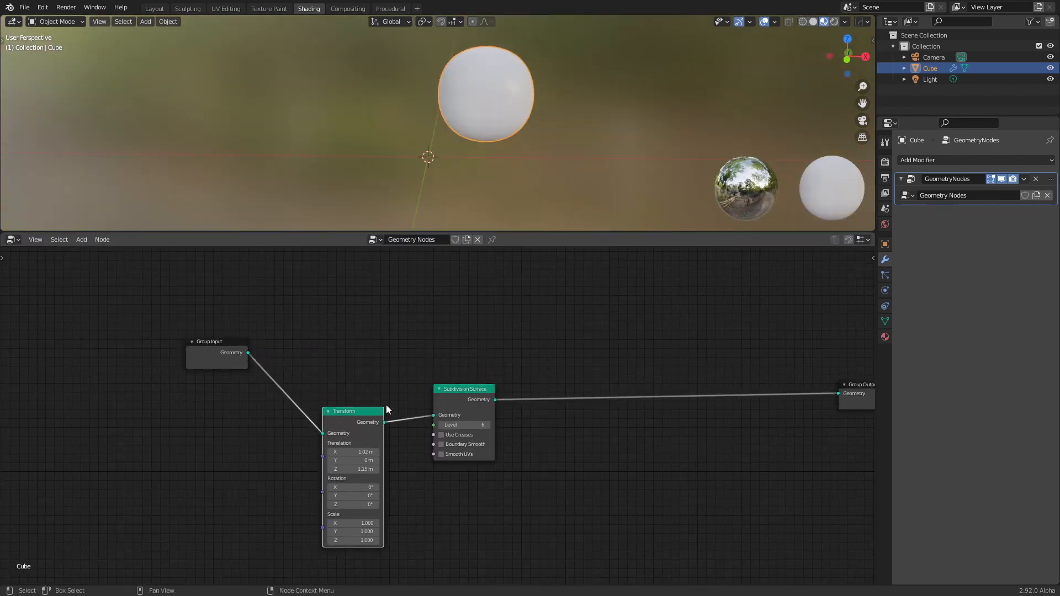
pyautogui.moveTo(464, 390); pyautogui.dragTo(449, 407)
# - Show the wireframe on the subdivided cube and deselect it
pyautogui.moveTo(508, 182); pyautogui.dragTo(525, 183, button='middle')
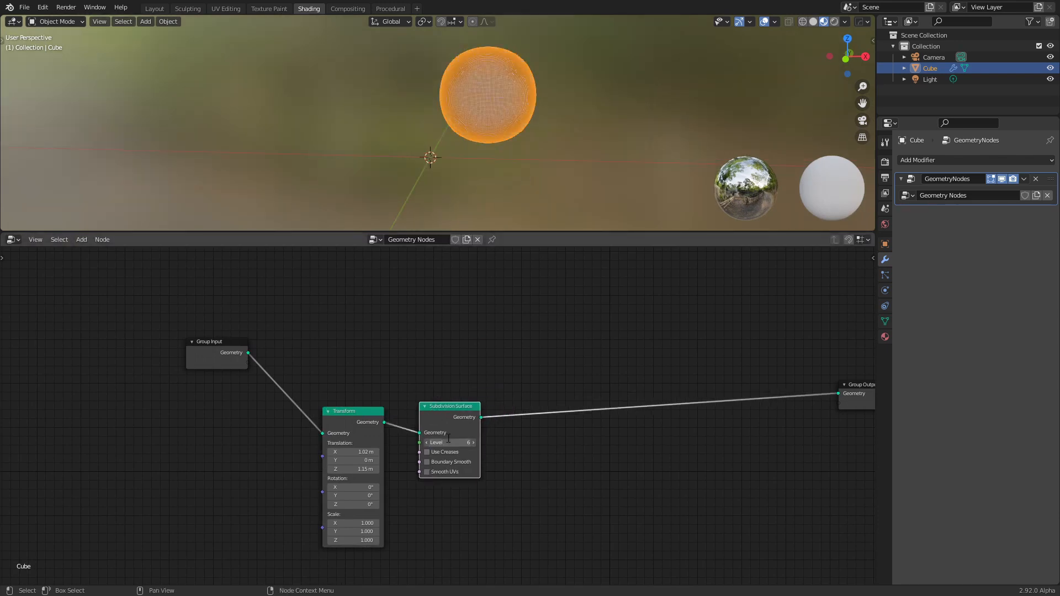
pyautogui.click(518, 158)
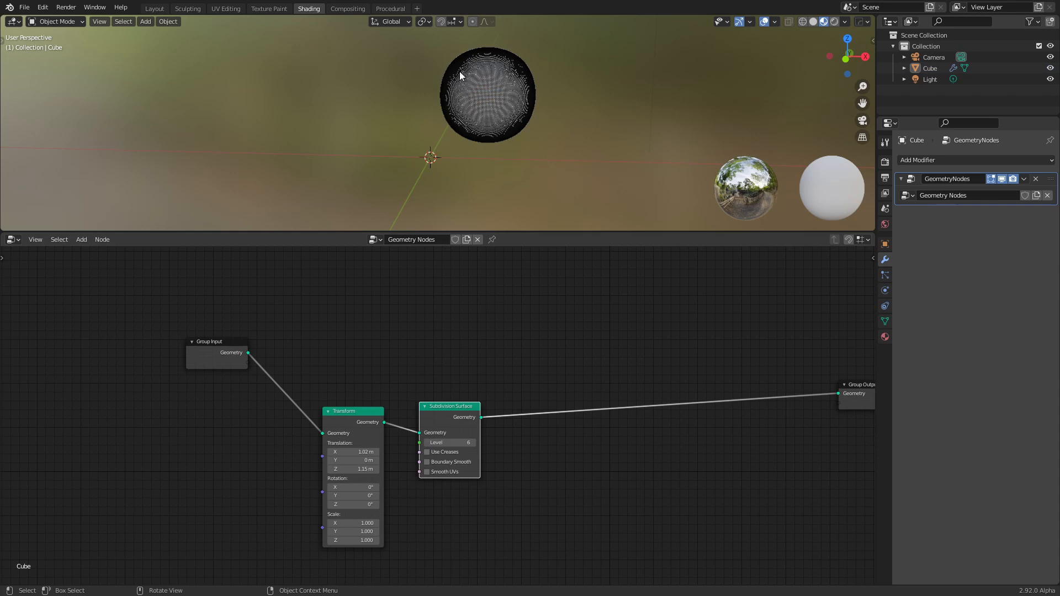
# - Move the Subdivision Surface node up and farther away from the Transform node to leave space between them
pyautogui.moveTo(359, 409); pyautogui.dragTo(363, 410)
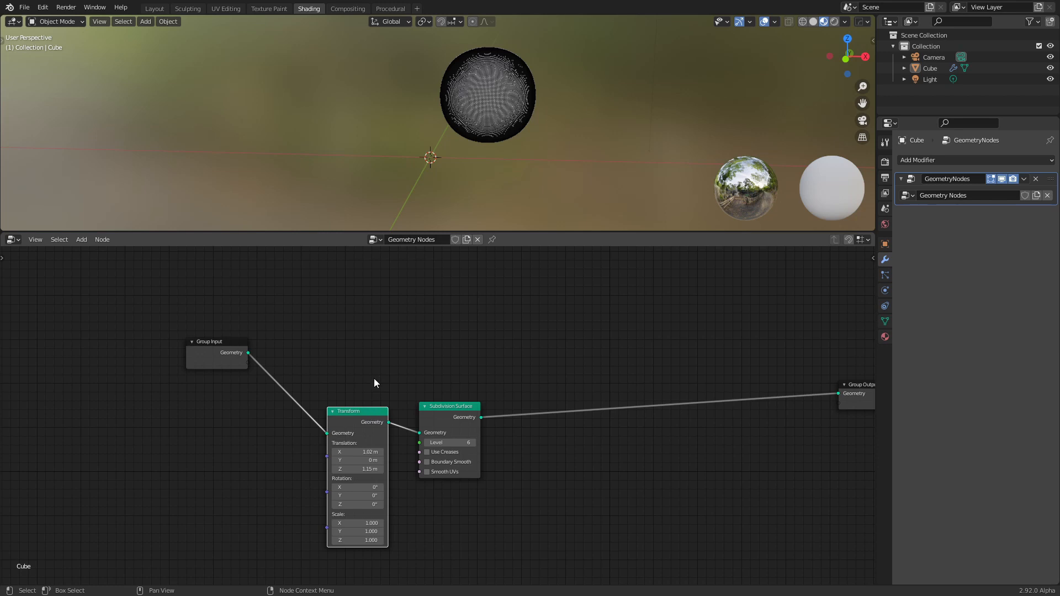
pyautogui.moveTo(446, 409); pyautogui.dragTo(464, 360)
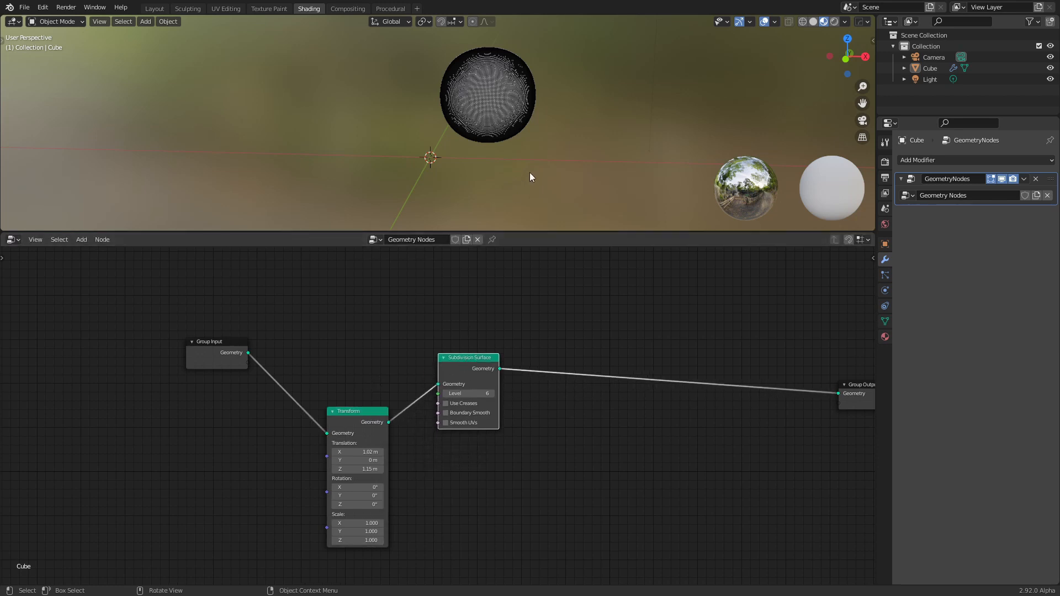
pyautogui.moveTo(528, 117); pyautogui.dragTo(489, 110, button='middle')
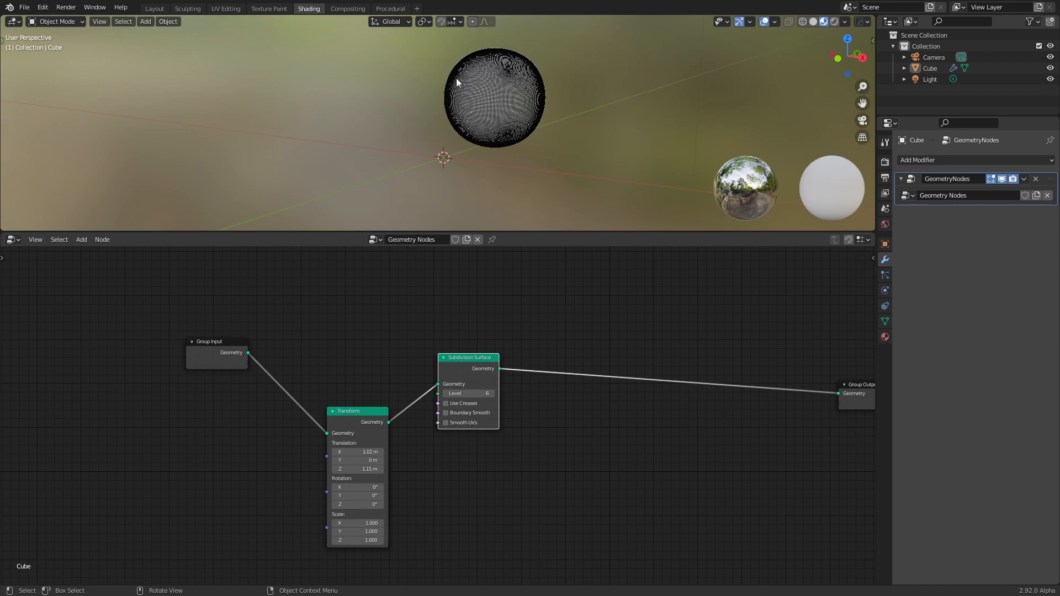
pyautogui.moveTo(356, 359); pyautogui.dragTo(403, 363, button='middle')
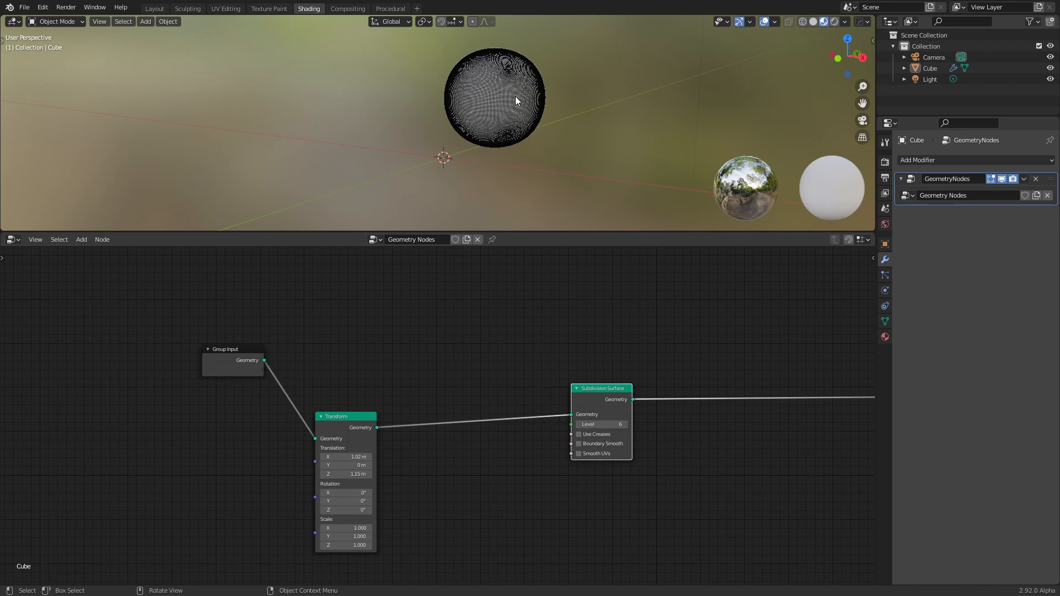
# - Add a Boolean node above the spread-out Transform node and link the Group Input geometry to its Geometry A input
pyautogui.moveTo(217, 349); pyautogui.dragTo(210, 334)
pyautogui.moveTo(344, 414); pyautogui.dragTo(345, 430)
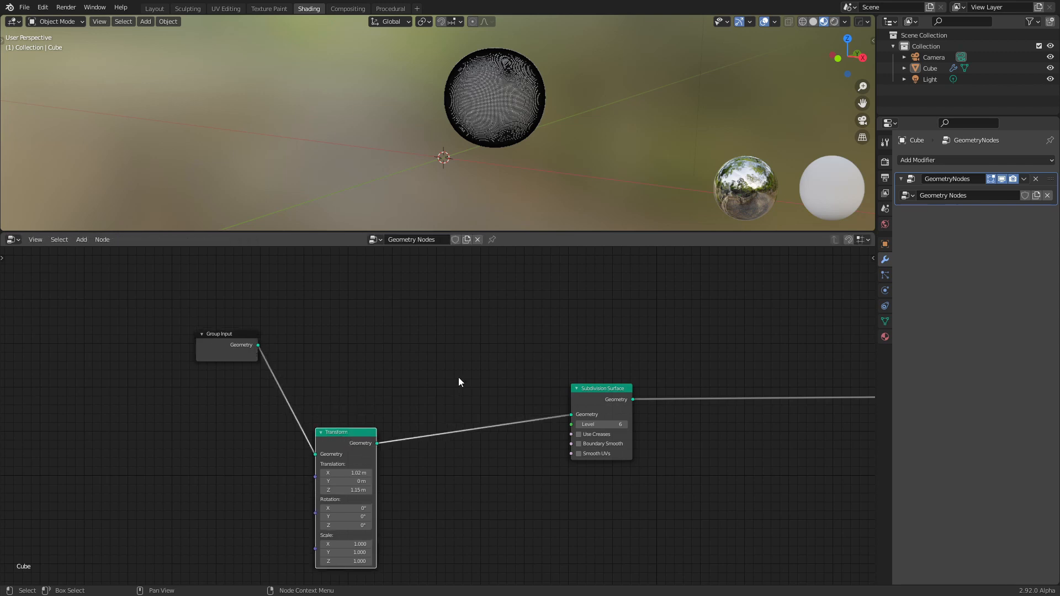
pyautogui.hotkey('shift', 'a')
pyautogui.click(466, 322)
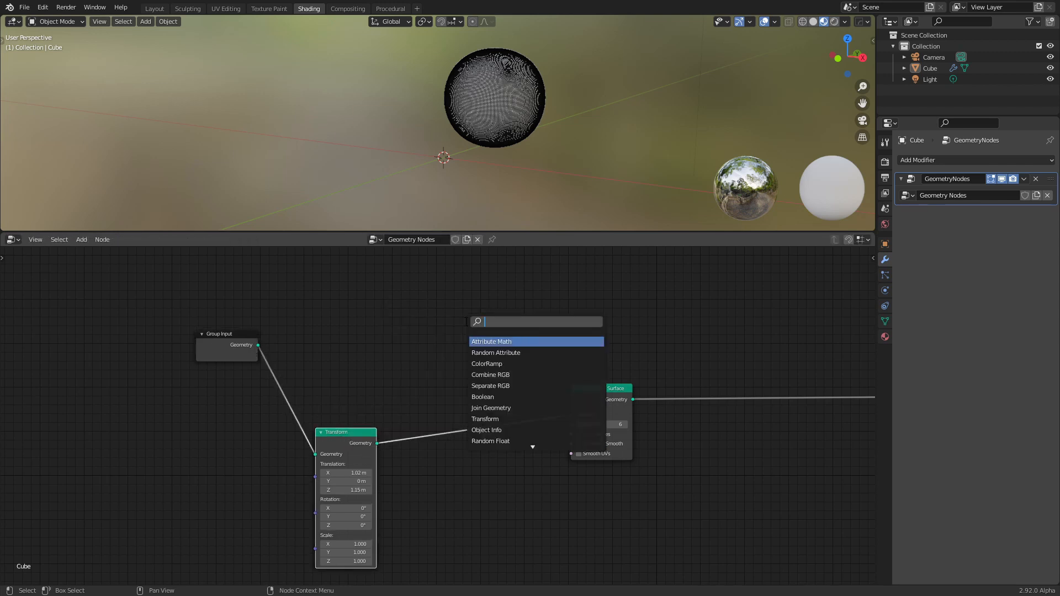
pyautogui.write('bool')
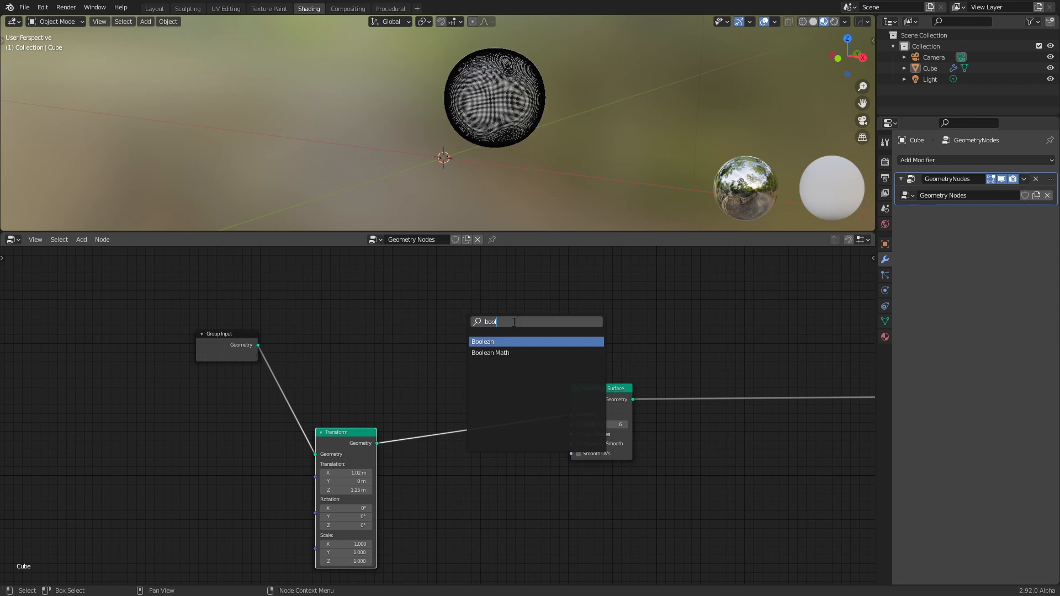
pyautogui.click(502, 337)
pyautogui.click(448, 344)
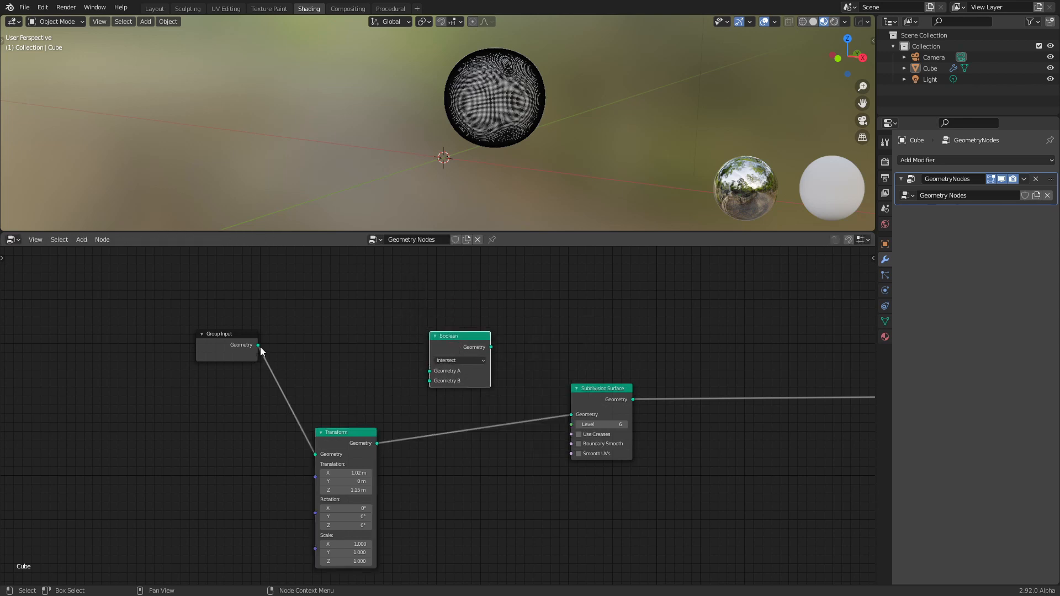
pyautogui.moveTo(258, 346); pyautogui.dragTo(430, 371)
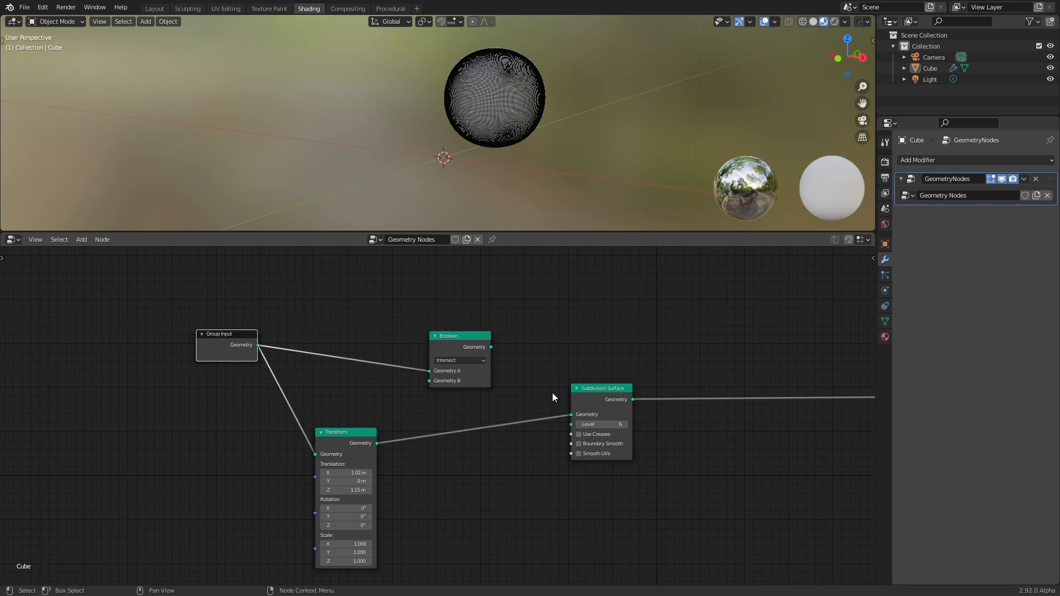
# - Detach the Transform and Subdivision Surface nodes from the node chain and set the Subdivision Surface node aside above it
pyautogui.click(601, 401)
pyautogui.moveTo(316, 452); pyautogui.dragTo(460, 444)
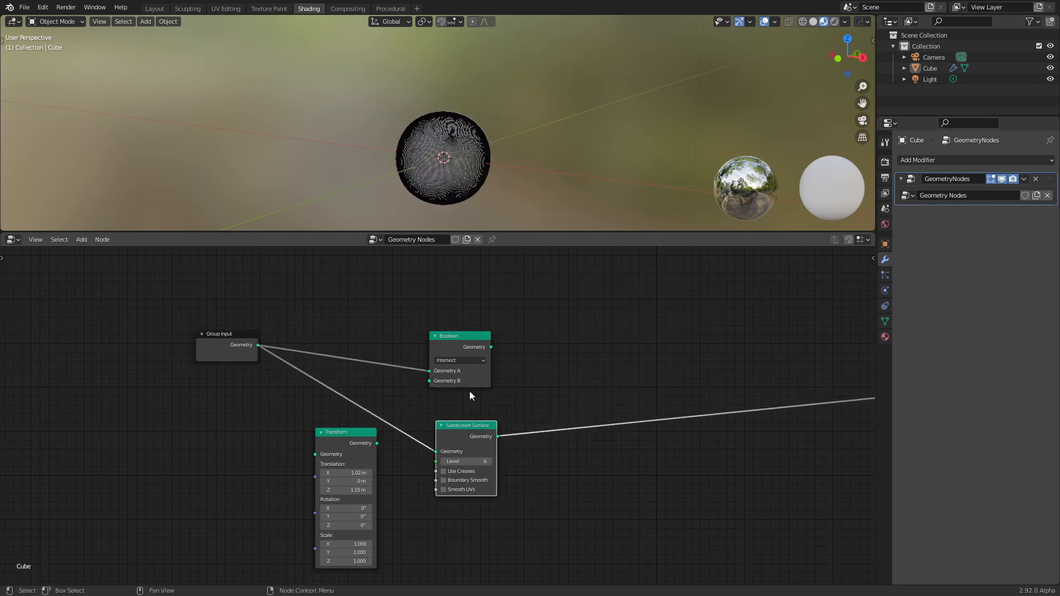
pyautogui.moveTo(458, 343); pyautogui.dragTo(362, 312)
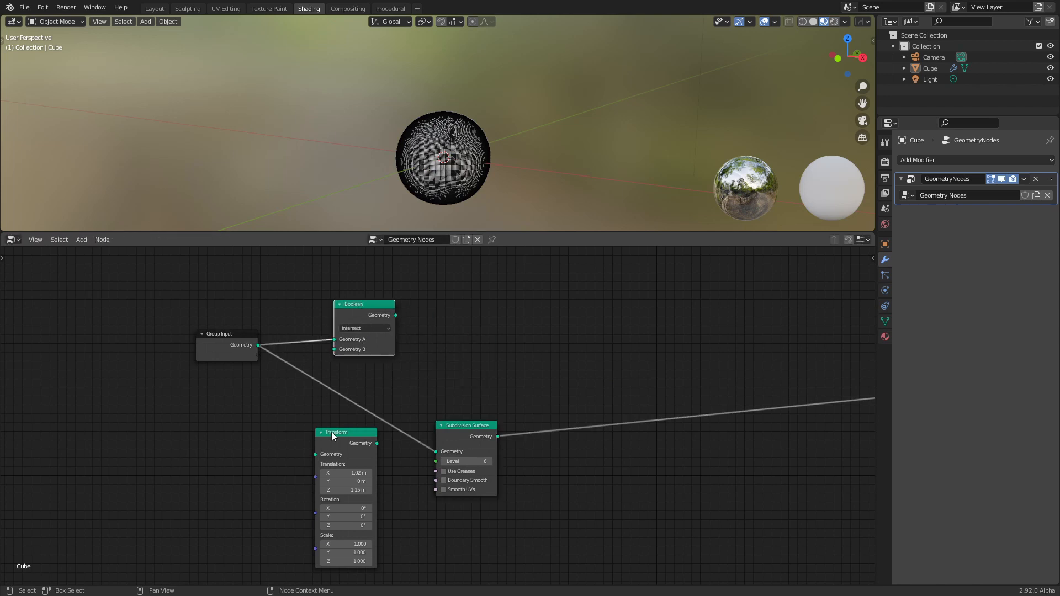
pyautogui.moveTo(331, 432); pyautogui.dragTo(305, 429)
pyautogui.moveTo(360, 317); pyautogui.dragTo(428, 313)
pyautogui.moveTo(468, 432); pyautogui.dragTo(524, 415)
pyautogui.keyDown('alt'); pyautogui.moveTo(515, 411); pyautogui.dragTo(634, 580); pyautogui.keyUp('alt')
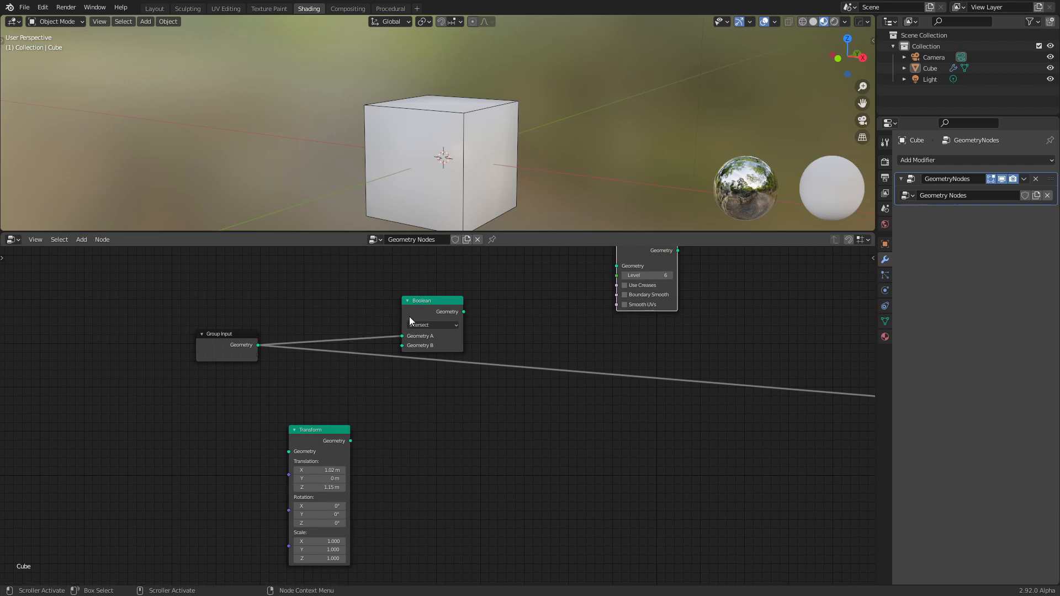
# - Set the Transform node's Z translation to 0 m and link the Group Input geometry to it
pyautogui.moveTo(409, 320); pyautogui.dragTo(387, 301)
pyautogui.moveTo(310, 440); pyautogui.dragTo(320, 409)
pyautogui.click(333, 455)
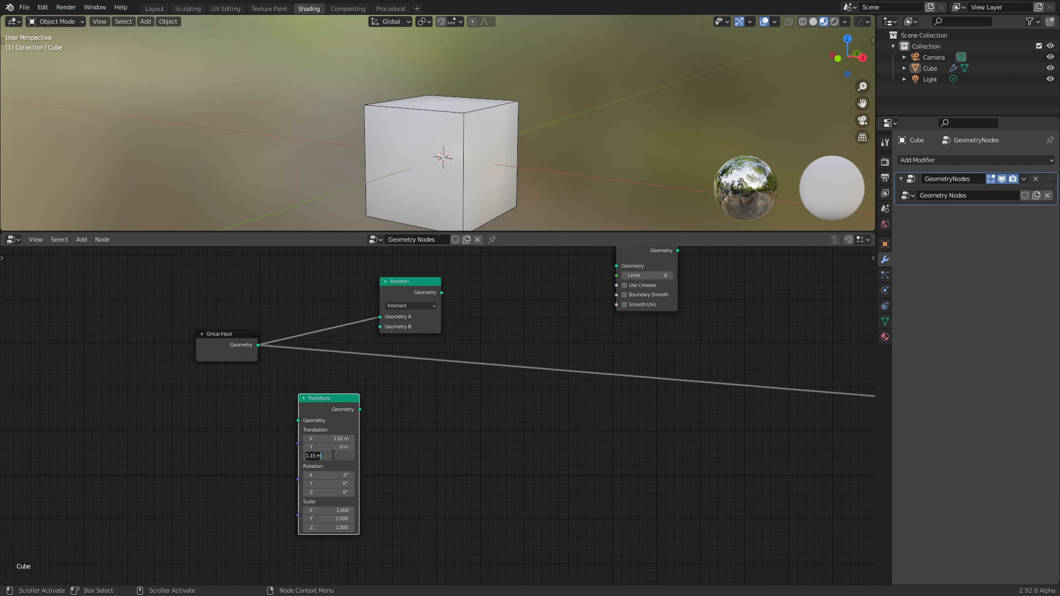
pyautogui.write('0')
pyautogui.press('Return')
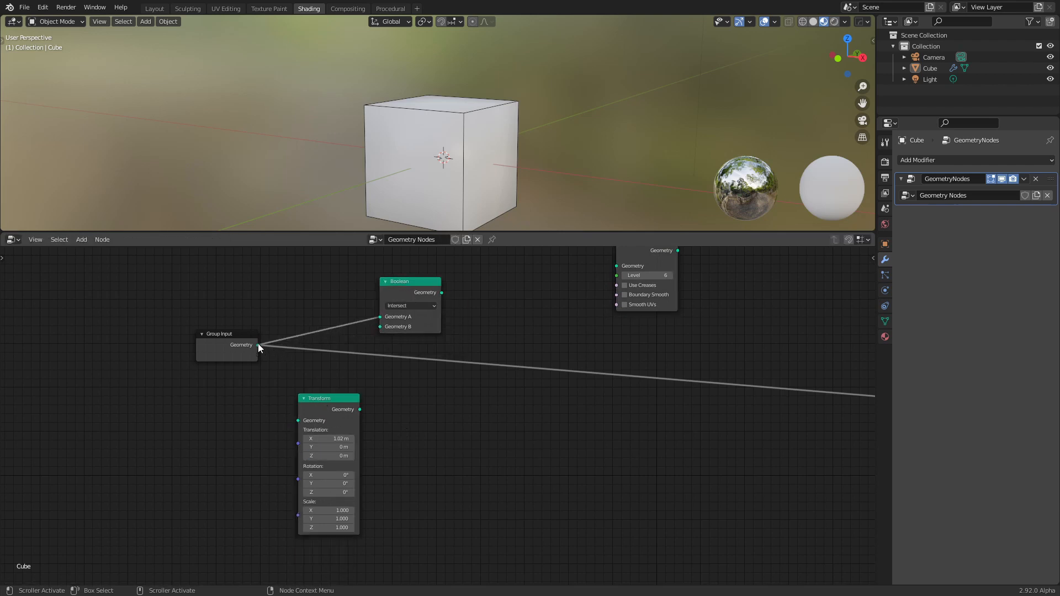
pyautogui.moveTo(258, 345); pyautogui.dragTo(343, 407)
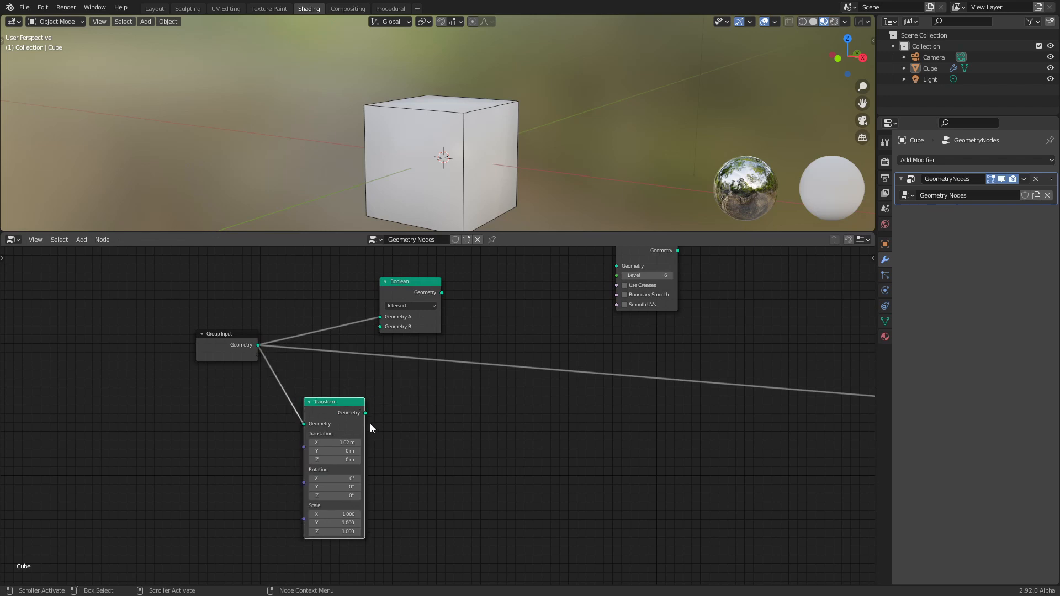
# - Set the Transform node's X translation to 0 m and link its output to the Boolean node's Geometry B input
pyautogui.click(335, 443)
pyautogui.write('0')
pyautogui.press('Return')
pyautogui.moveTo(365, 413); pyautogui.dragTo(379, 327)
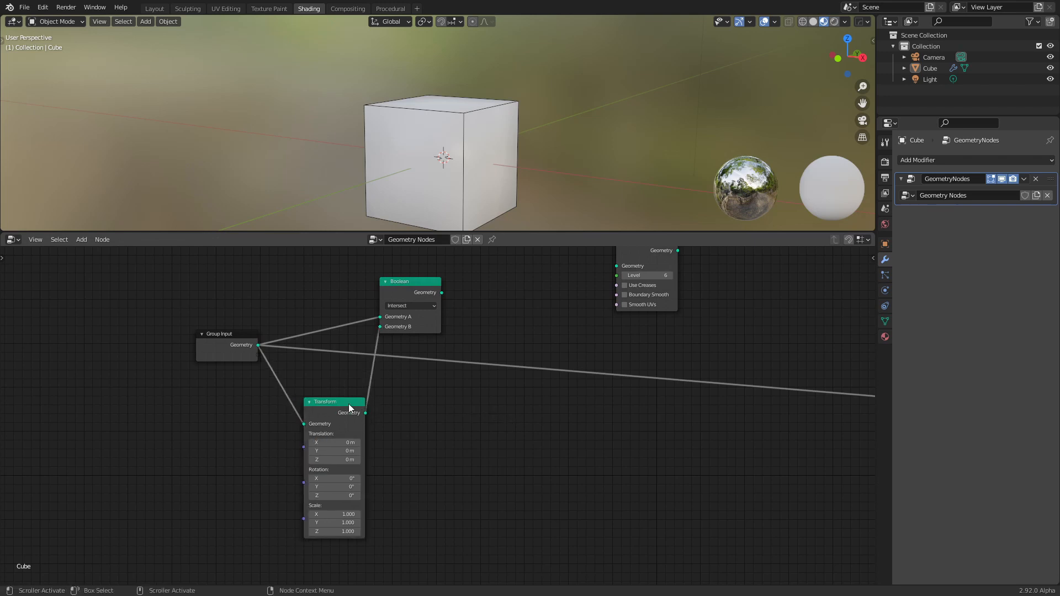
# - Move the Transform and Boolean nodes below the link running from Group Input to Group Output
pyautogui.moveTo(349, 403); pyautogui.dragTo(314, 400)
pyautogui.moveTo(397, 287); pyautogui.dragTo(469, 396)
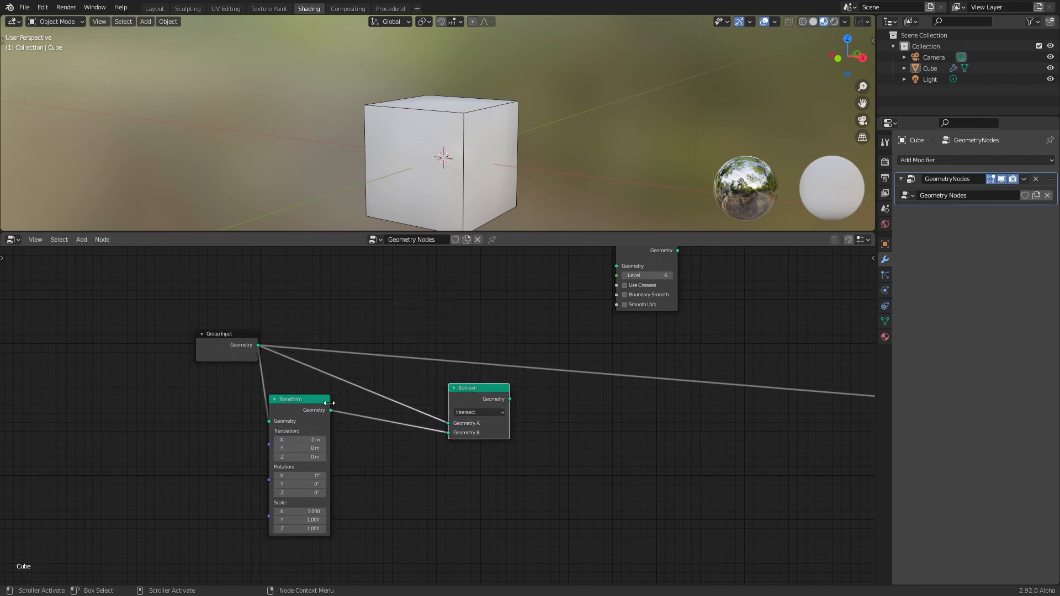
pyautogui.moveTo(327, 403); pyautogui.dragTo(398, 432)
# - Set the Boolean node to Union and link its output to Group Output, bringing the two nodes closer together
pyautogui.scroll(-1, 480, 414)
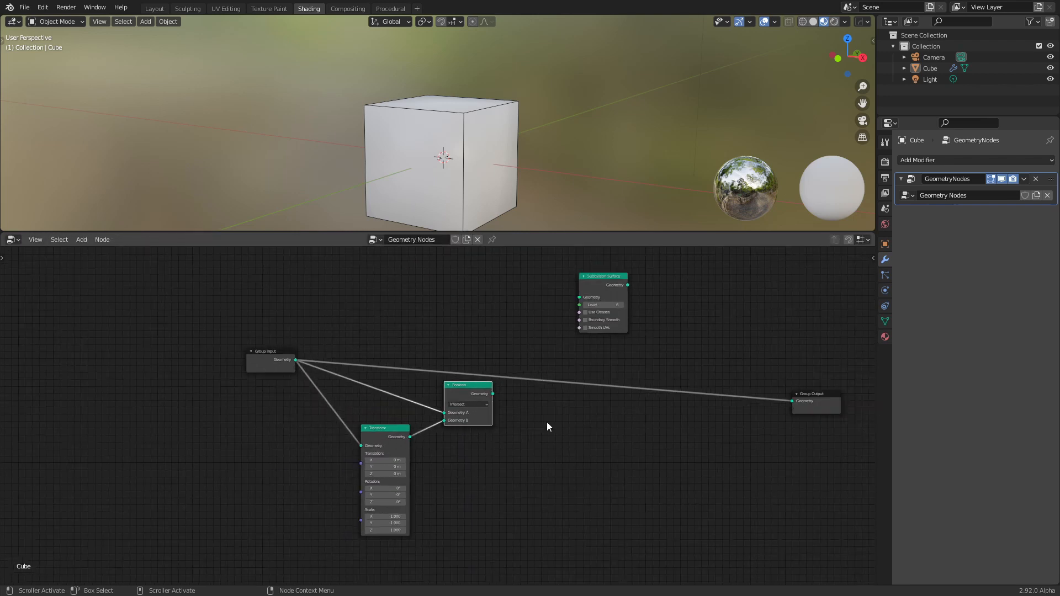
pyautogui.moveTo(547, 422); pyautogui.dragTo(451, 429, button='middle')
pyautogui.moveTo(400, 401); pyautogui.dragTo(375, 411)
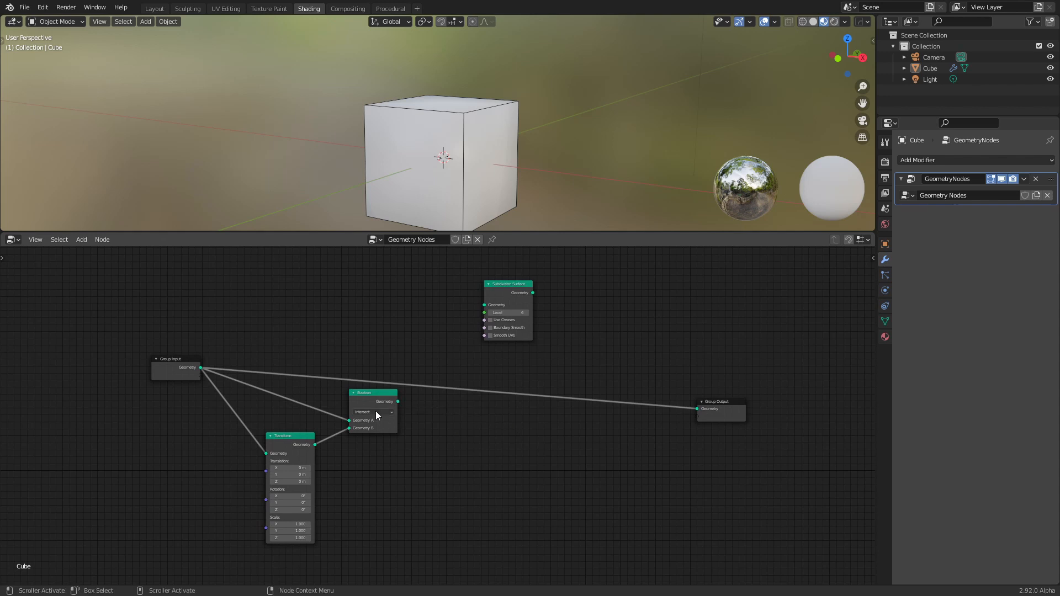
pyautogui.click(376, 413)
pyautogui.moveTo(399, 401); pyautogui.dragTo(698, 410)
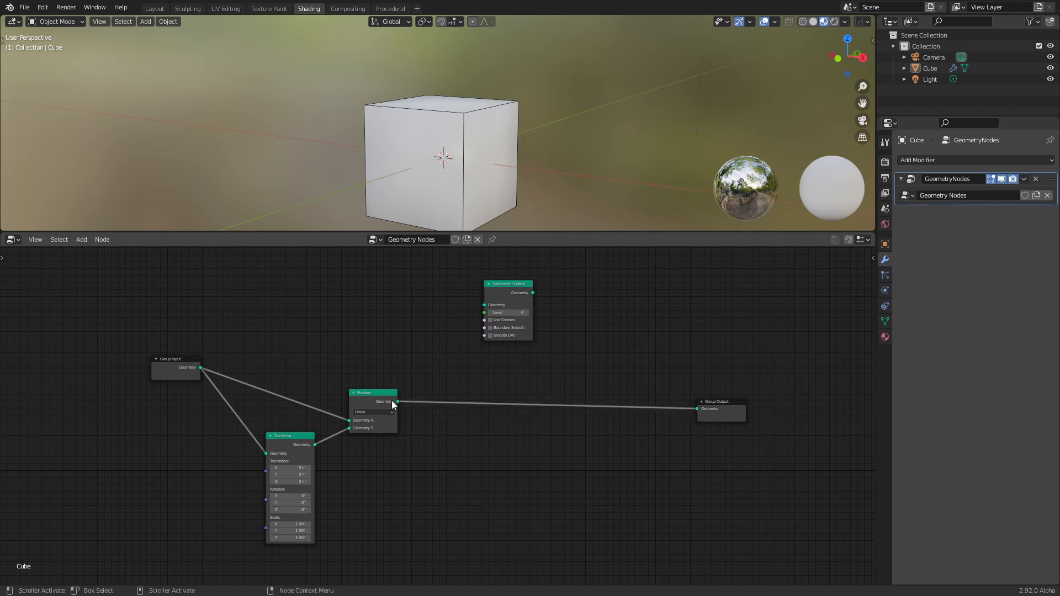
pyautogui.moveTo(384, 394); pyautogui.dragTo(404, 363)
pyautogui.moveTo(720, 412); pyautogui.dragTo(617, 372)
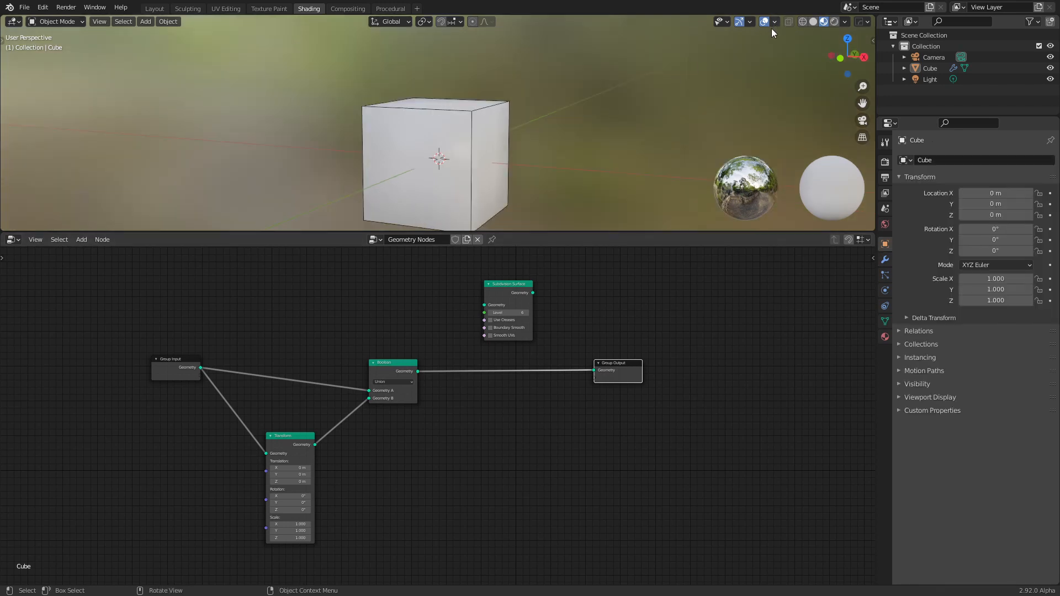
# - Toggle the wireframe overlay off and back on to compare the cube's display
pyautogui.click(775, 21)
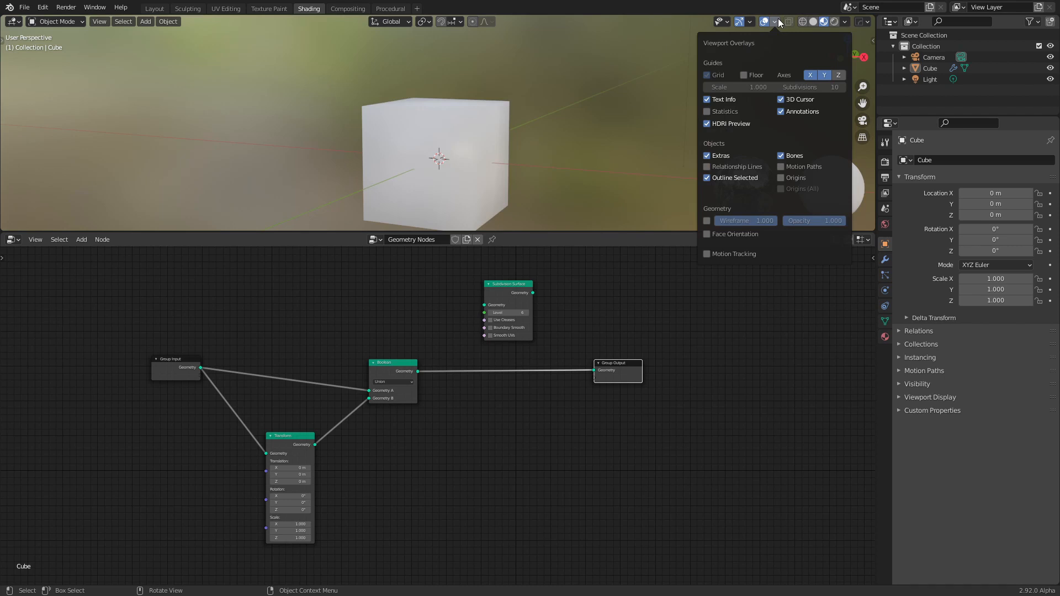
pyautogui.click(707, 221)
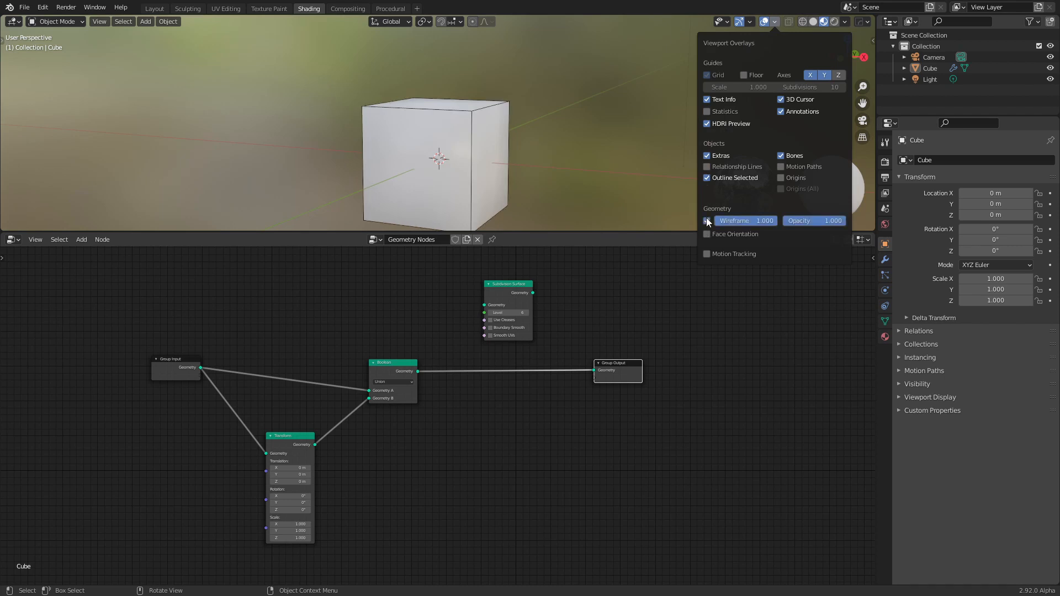
pyautogui.click(707, 221)
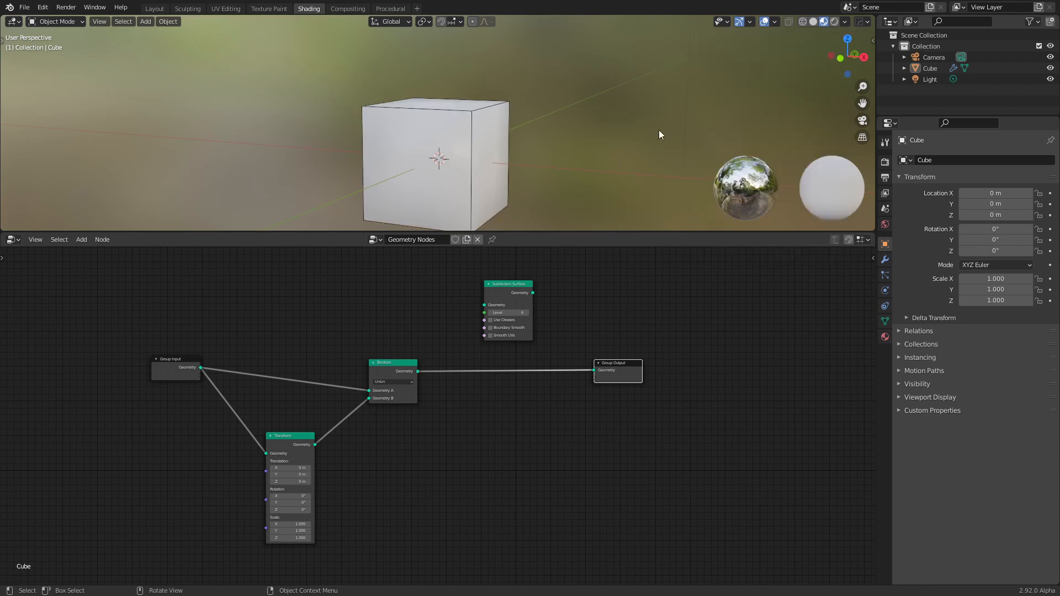
pyautogui.moveTo(644, 123); pyautogui.dragTo(587, 121, button='middle')
pyautogui.moveTo(462, 117); pyautogui.dragTo(465, 85, button='middle')
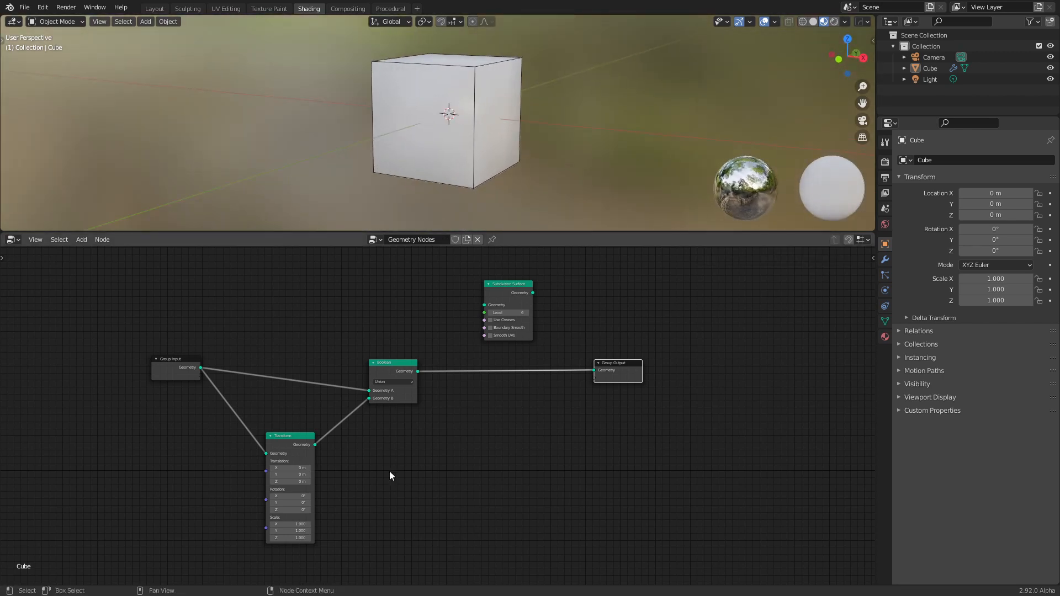
# - Set the Transform node's Z translation to about 0.09 m to offset the second cube in the union
pyautogui.scroll(4, 388, 472)
pyautogui.moveTo(404, 446); pyautogui.dragTo(515, 401, button='middle')
pyautogui.moveTo(198, 302); pyautogui.dragTo(212, 332)
pyautogui.moveTo(354, 340); pyautogui.dragTo(324, 383, button='middle')
pyautogui.scroll(-1, 337, 370)
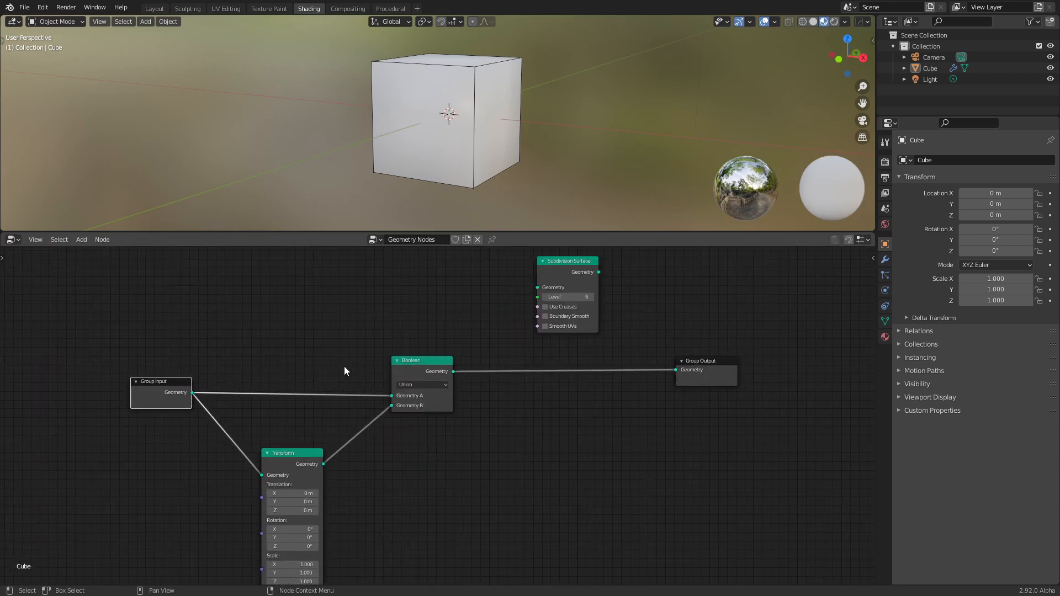
pyautogui.moveTo(401, 432); pyautogui.dragTo(415, 395, button='middle')
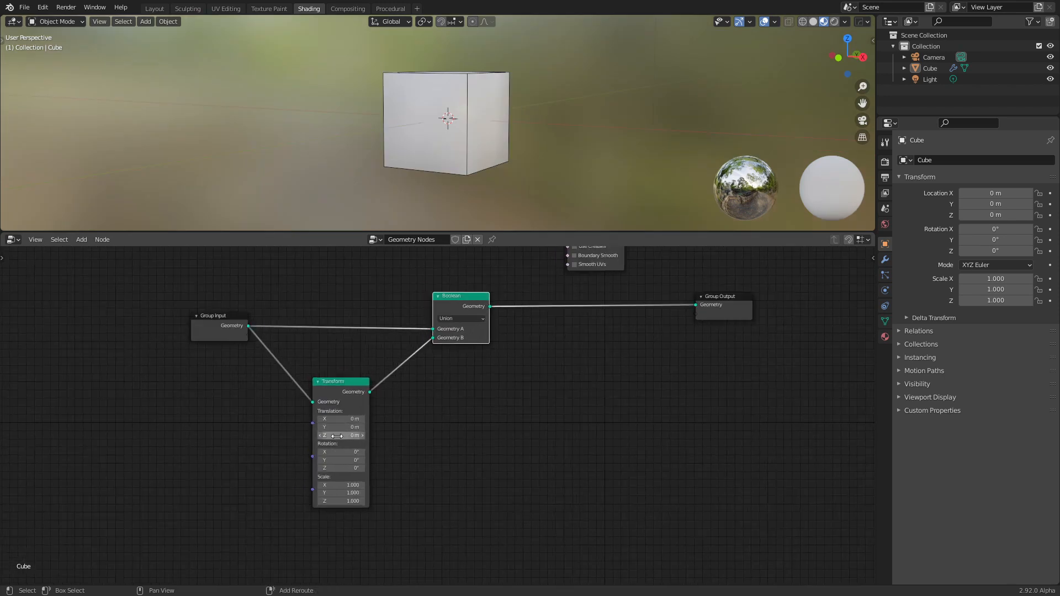
pyautogui.moveTo(339, 436); pyautogui.dragTo(359, 436)
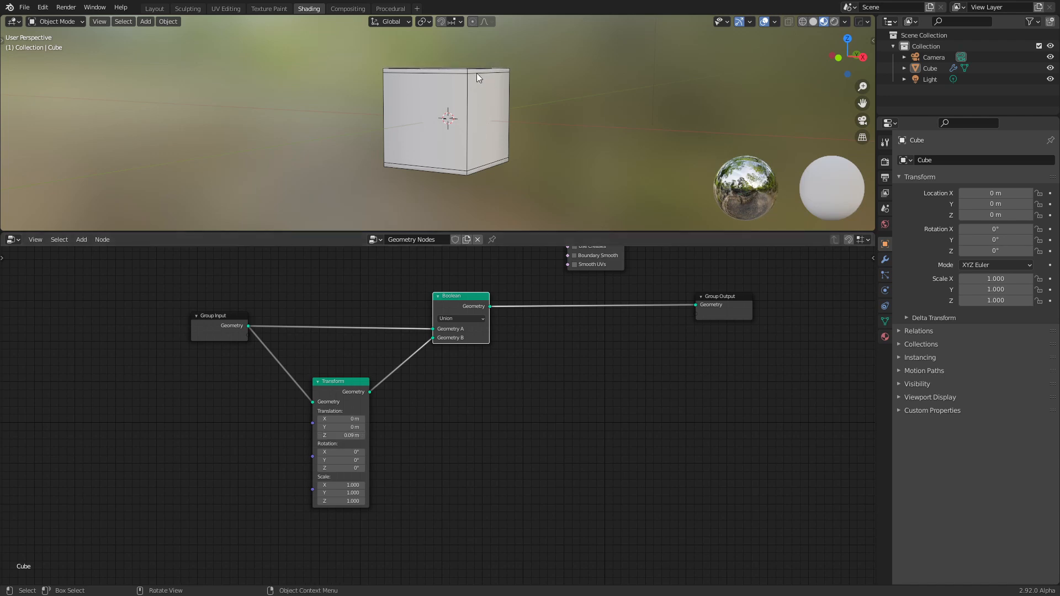
pyautogui.moveTo(465, 75); pyautogui.dragTo(495, 101, button='middle')
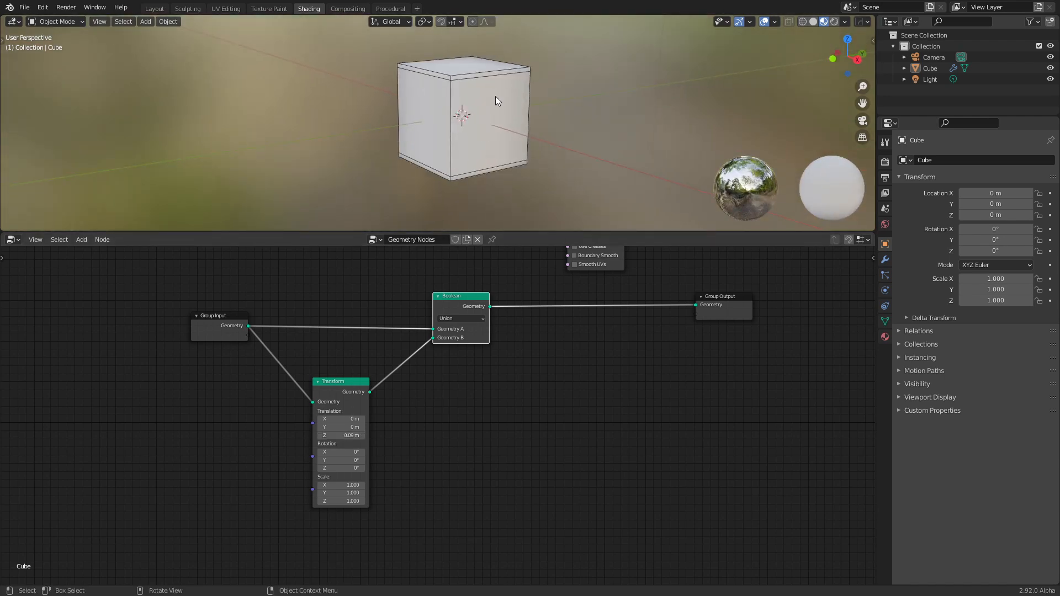
# - Insert the Subdivision Surface node between the Boolean node and Group Output, lining it up with the chain
pyautogui.moveTo(546, 365); pyautogui.dragTo(507, 436, button='middle')
pyautogui.moveTo(552, 325); pyautogui.dragTo(500, 395)
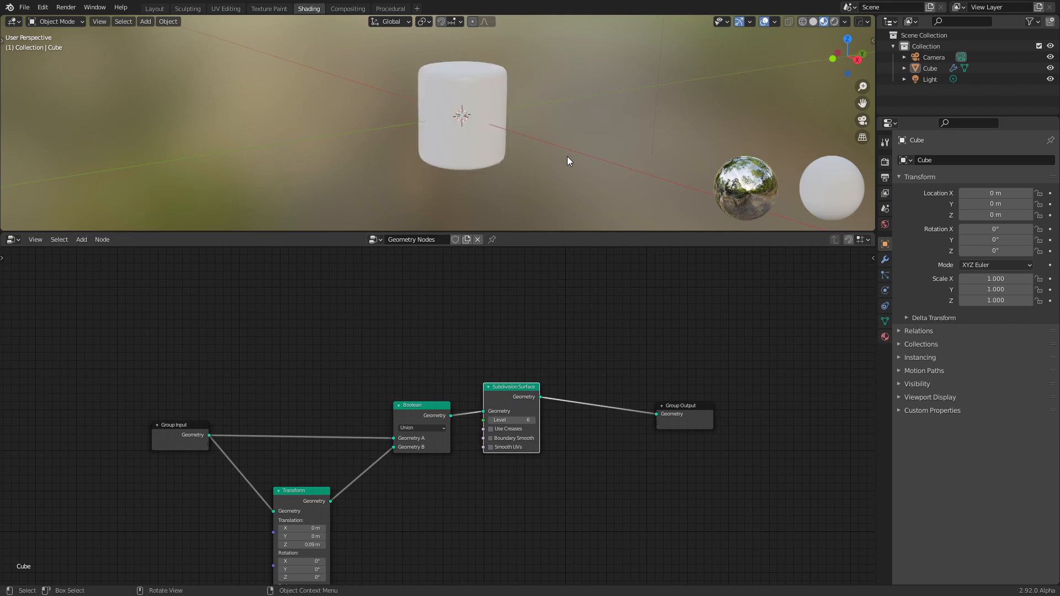
pyautogui.moveTo(550, 157)
pyautogui.mouseDown(button='middle')
pyautogui.moveTo(607, 135)
pyautogui.moveTo(526, 117)
pyautogui.moveTo(501, 64)
pyautogui.moveTo(555, 47)
pyautogui.moveTo(540, 170)
pyautogui.mouseUp(button='middle')
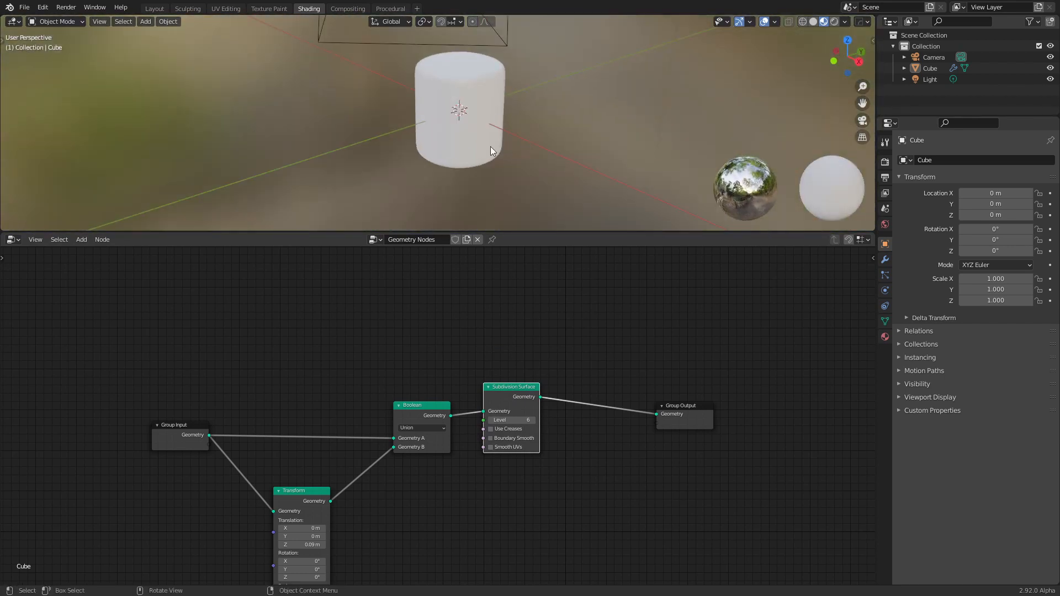
pyautogui.moveTo(418, 487); pyautogui.dragTo(433, 446, button='middle')
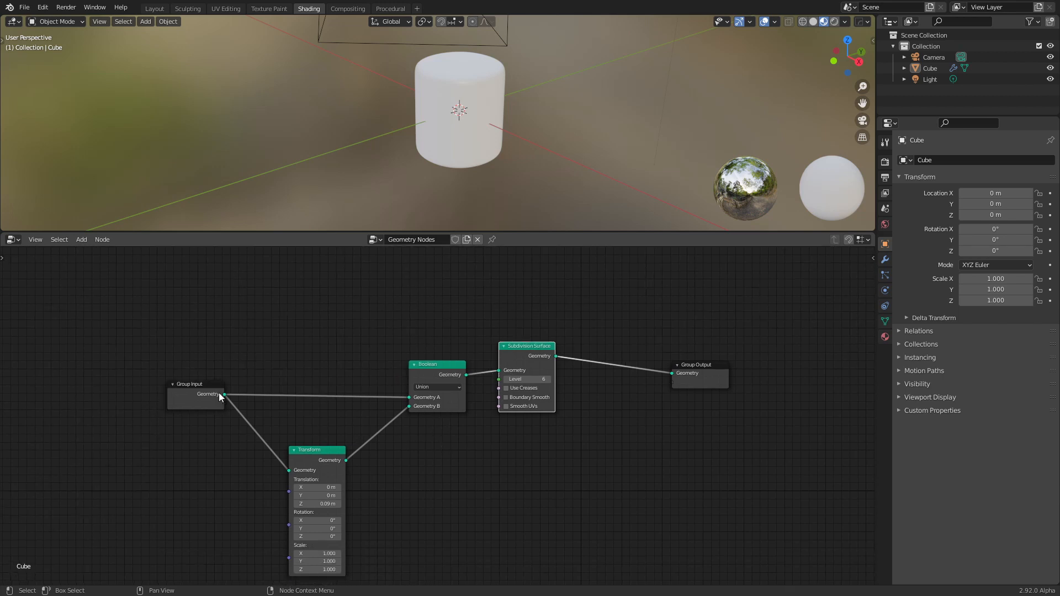
pyautogui.moveTo(529, 352); pyautogui.dragTo(523, 363)
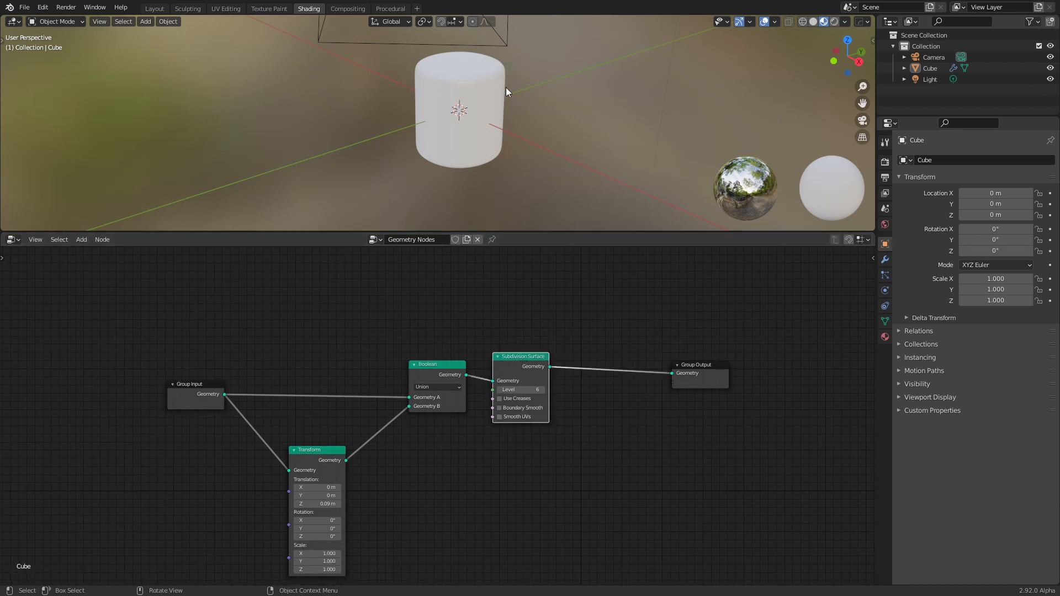
pyautogui.moveTo(519, 172); pyautogui.dragTo(524, 133, button='middle')
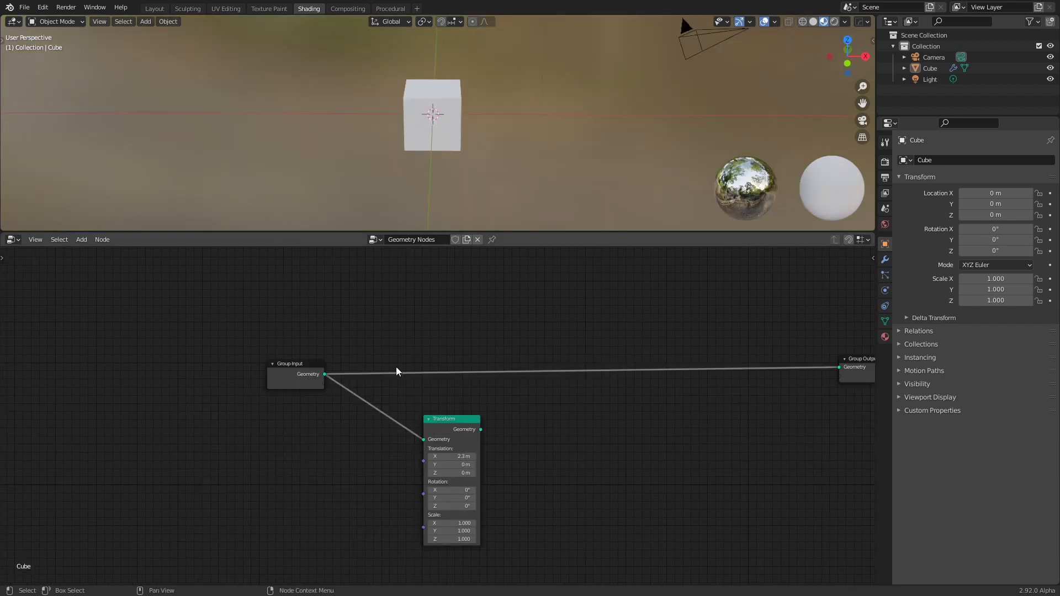
# - Move the Group Input node slightly up and farther away from the Transform node
pyautogui.press('g')
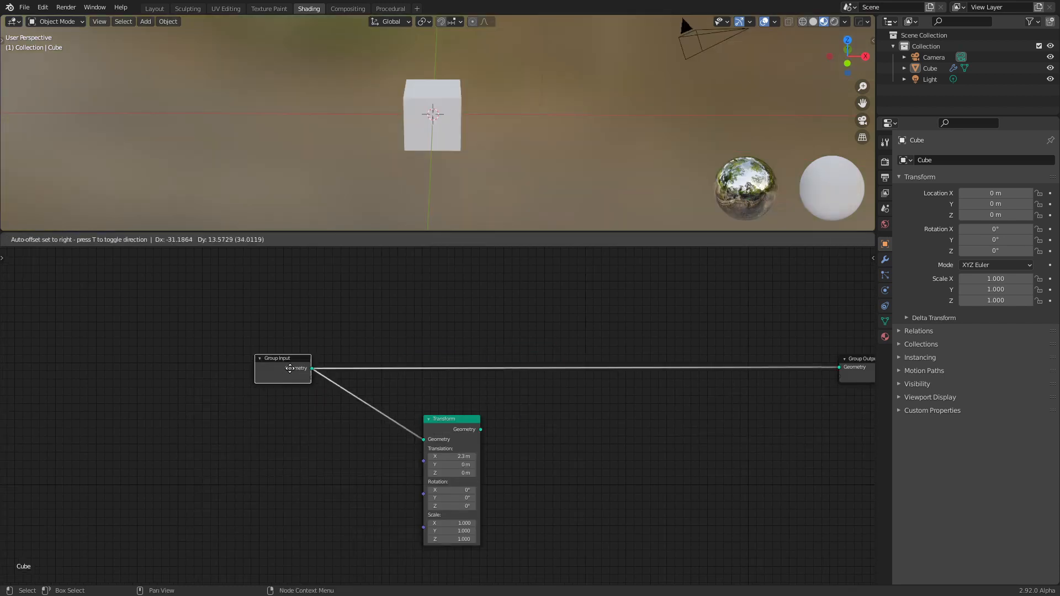
pyautogui.click(426, 220)
pyautogui.moveTo(426, 220); pyautogui.dragTo(482, 156, button='middle')
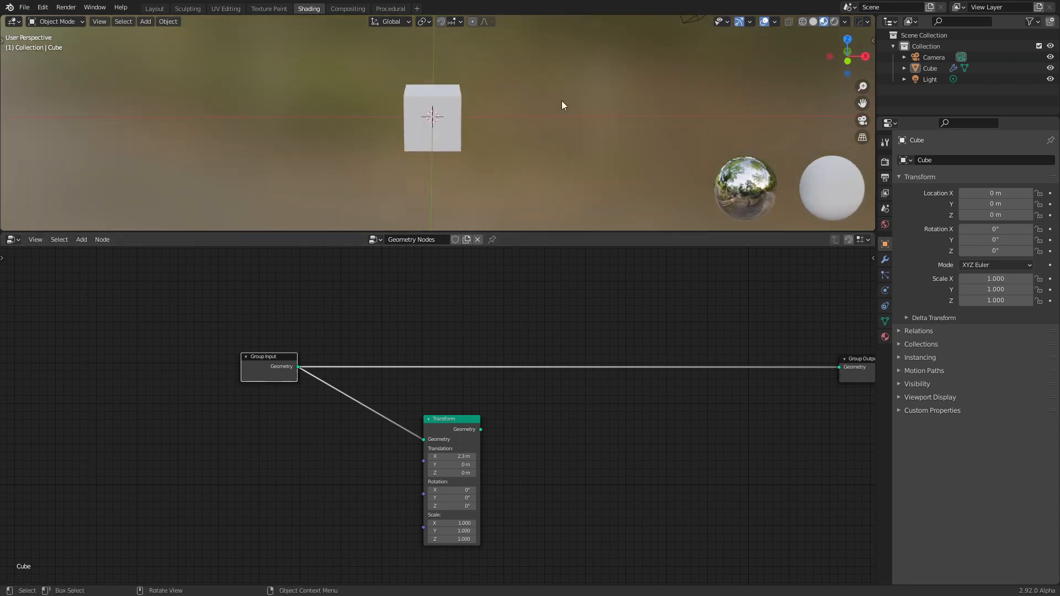
# - Add a monkey mesh to the scene and move it about 8.98 m along the X axis, clear of the cube
pyautogui.hotkey('shift', 'a')
pyautogui.moveTo(543, 100)
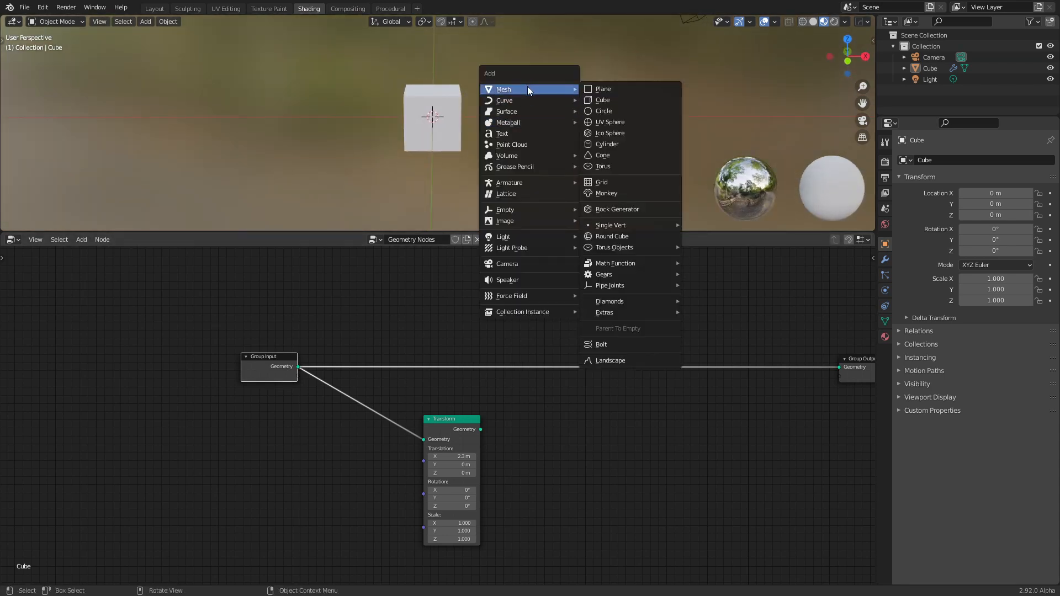
pyautogui.click(627, 193)
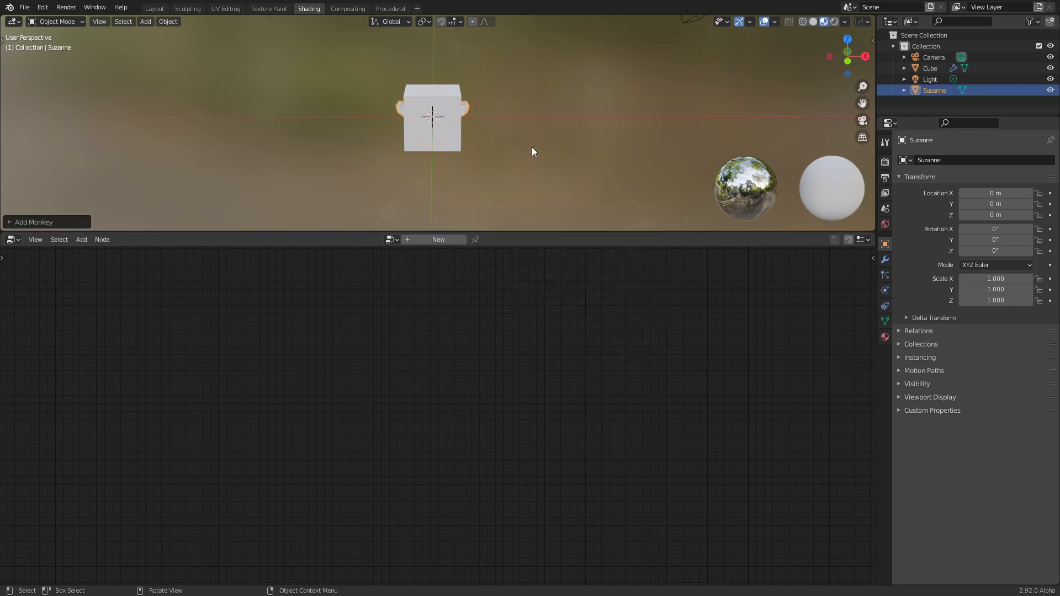
pyautogui.press('g')
pyautogui.press('y')
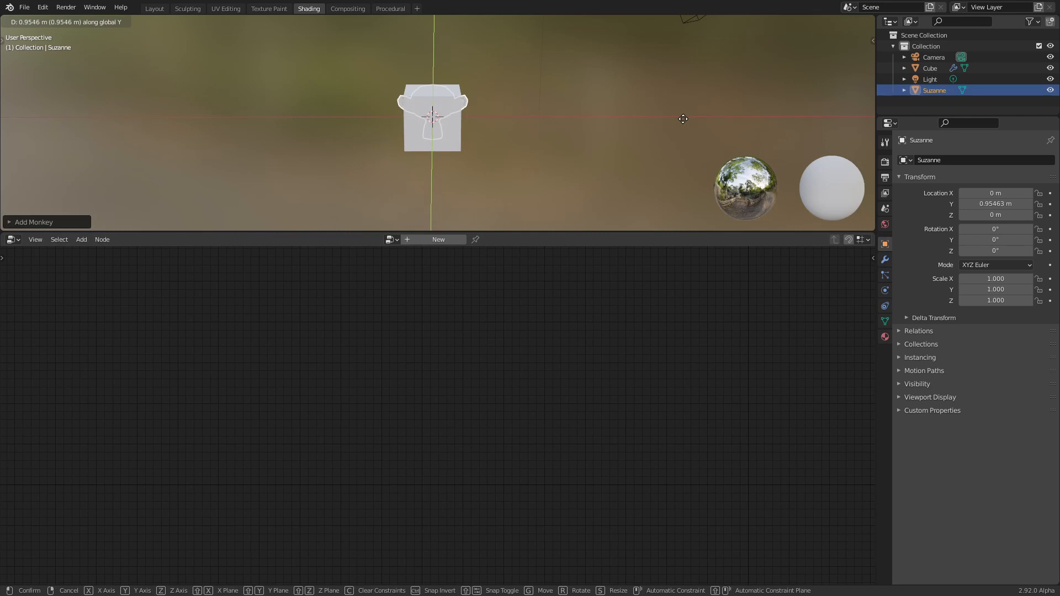
pyautogui.press('x')
pyautogui.click(756, 115)
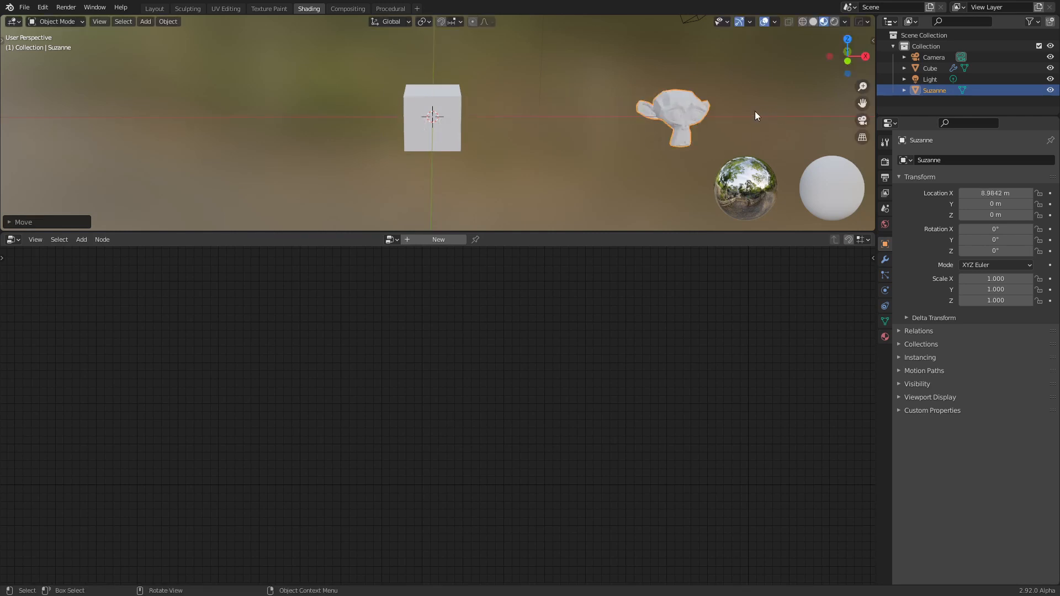
# - Add an Object Info node to the cube's geometry node tree and place it below the Group Input node
pyautogui.click(445, 115)
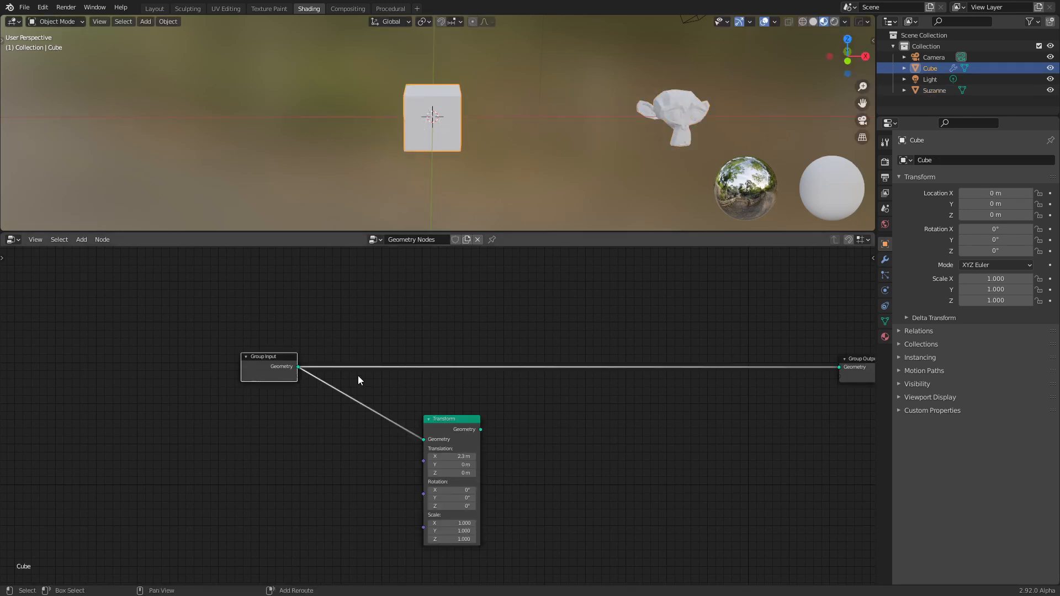
pyautogui.hotkey('shift', 'a')
pyautogui.click(342, 313)
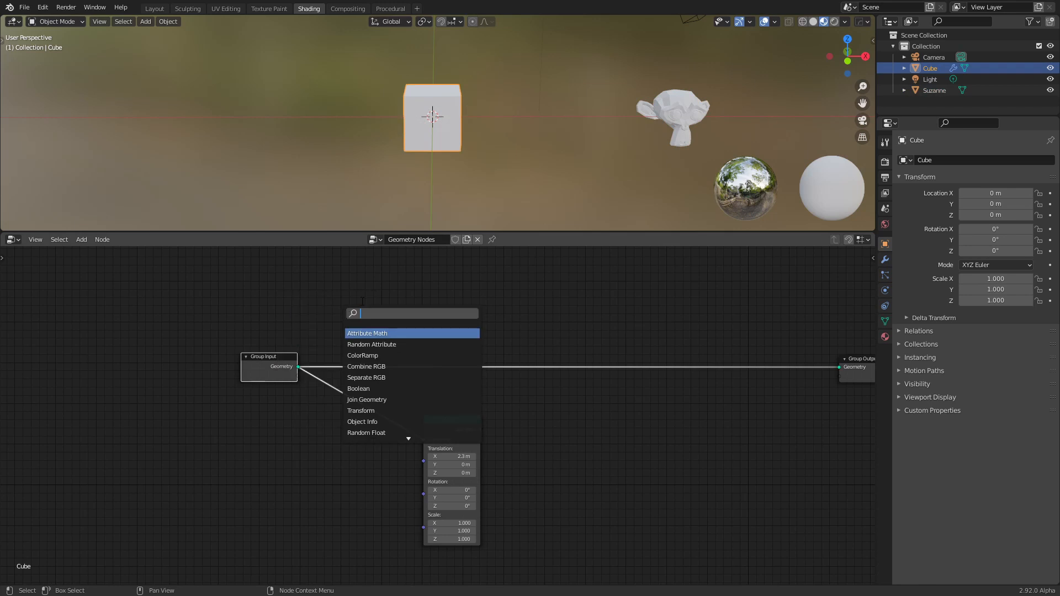
pyautogui.write('ge')
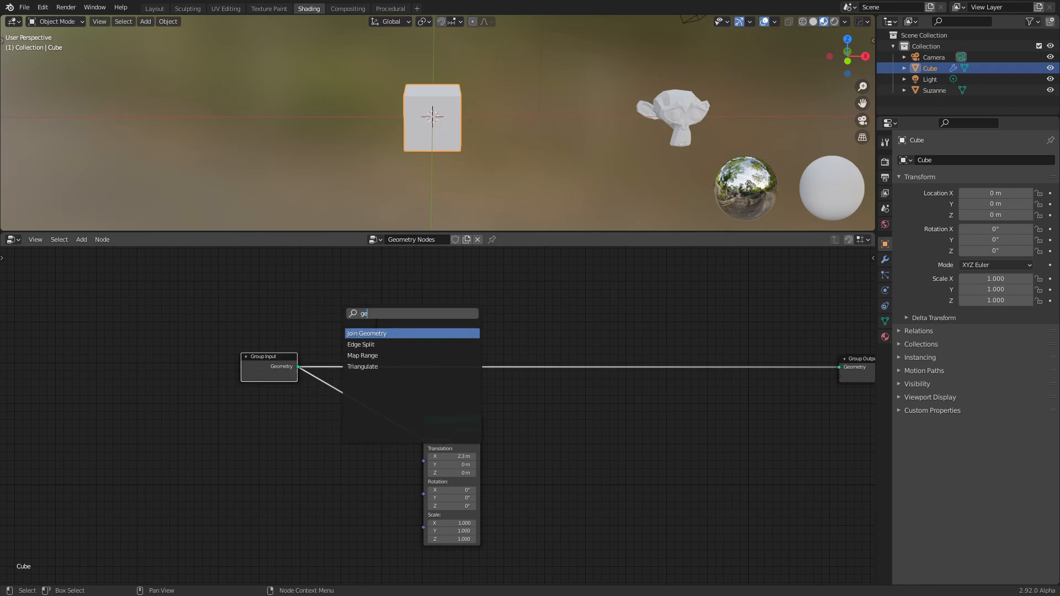
pyautogui.moveTo(378, 314); pyautogui.dragTo(324, 306)
pyautogui.write('ob')
pyautogui.click(371, 334)
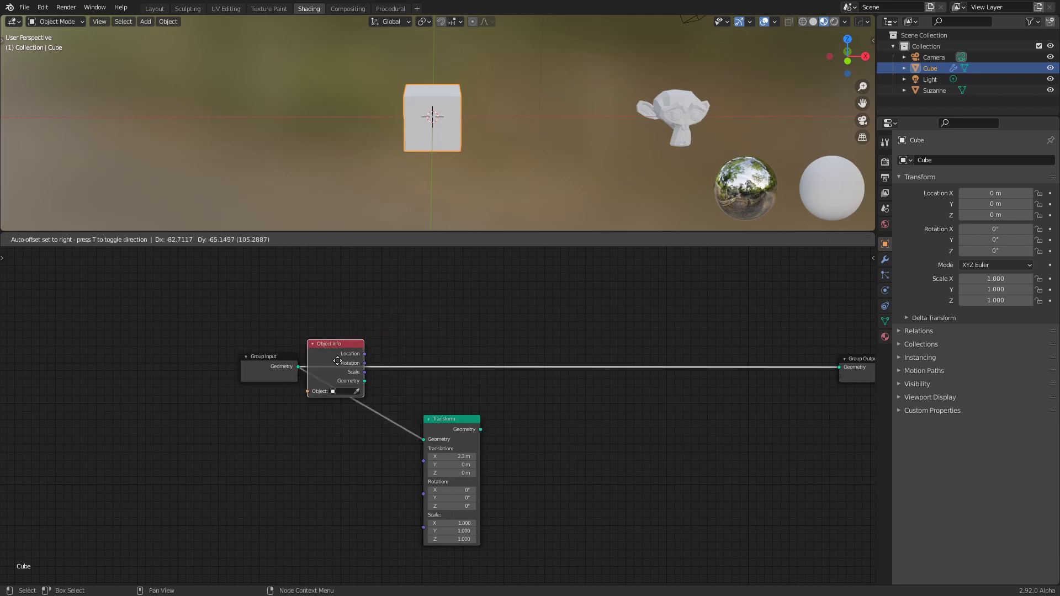
pyautogui.click(260, 446)
# - Set the Object Info node's object to Suzanne and line the node up under Group Input
pyautogui.scroll(2, 396, 355)
pyautogui.click(321, 407)
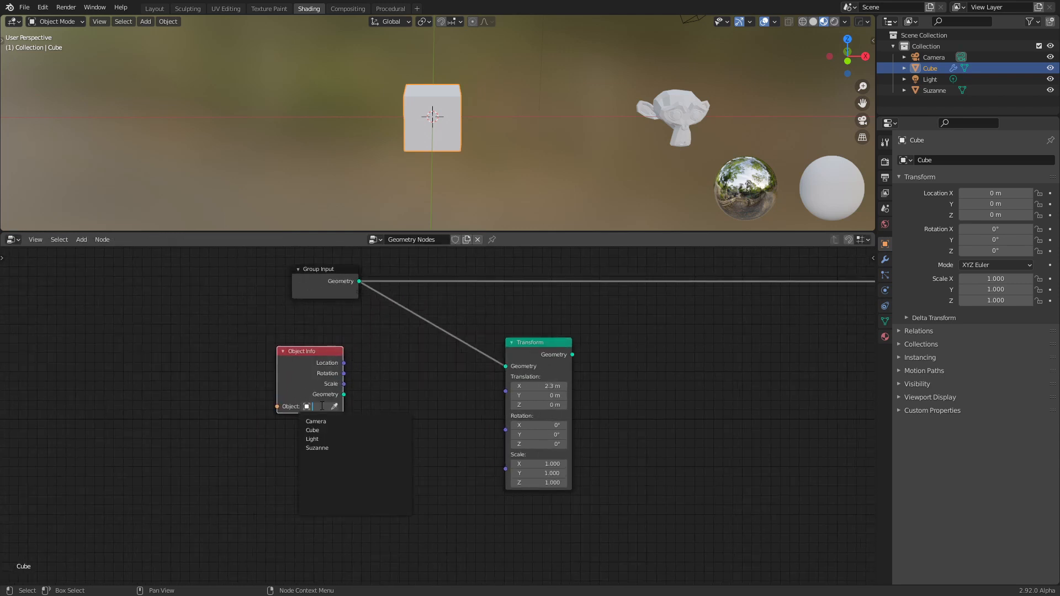
pyautogui.click(318, 448)
pyautogui.moveTo(309, 351); pyautogui.dragTo(326, 364)
pyautogui.scroll(-4, 405, 375)
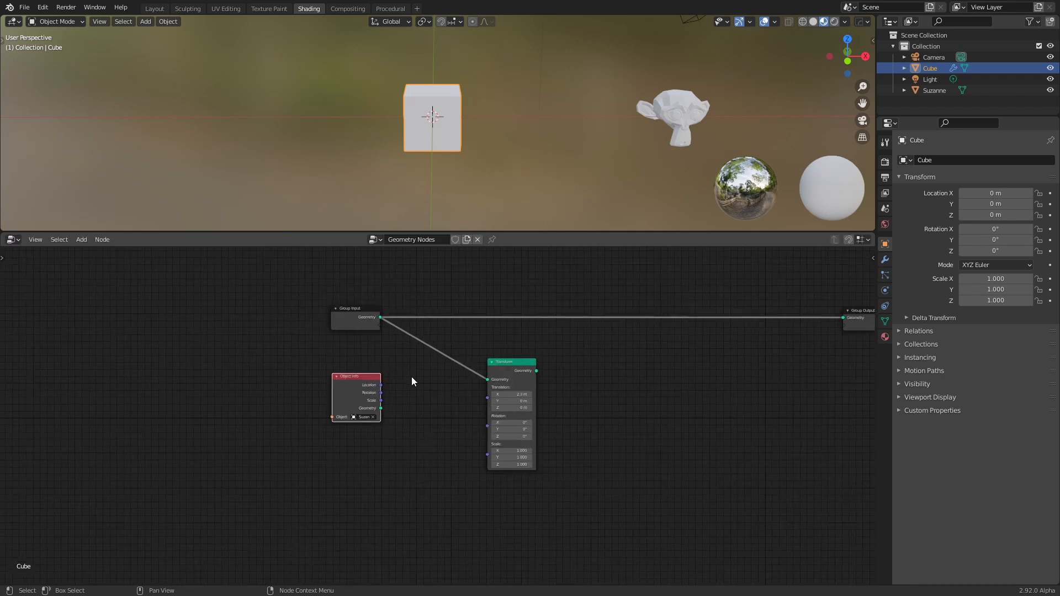
# - Move the unconnected-output Transform node so it sits beside the Object Info node
pyautogui.moveTo(505, 367); pyautogui.dragTo(443, 387, button='middle')
pyautogui.moveTo(444, 388); pyautogui.dragTo(452, 368)
pyautogui.scroll(2, 363, 420)
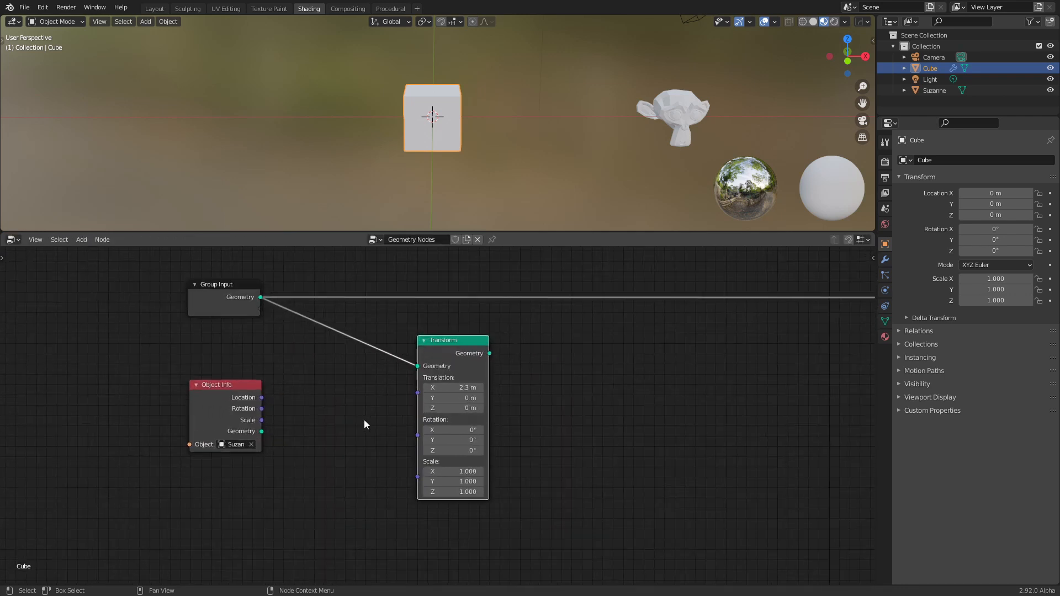
pyautogui.scroll(-1, 333, 398)
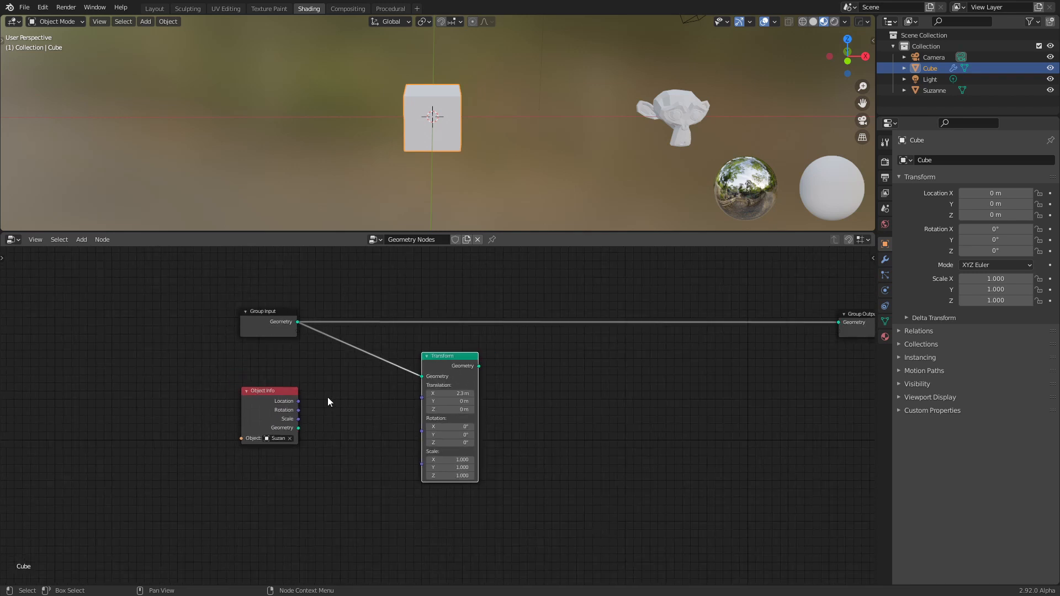
pyautogui.moveTo(298, 428); pyautogui.dragTo(387, 401)
pyautogui.moveTo(456, 360); pyautogui.dragTo(441, 369)
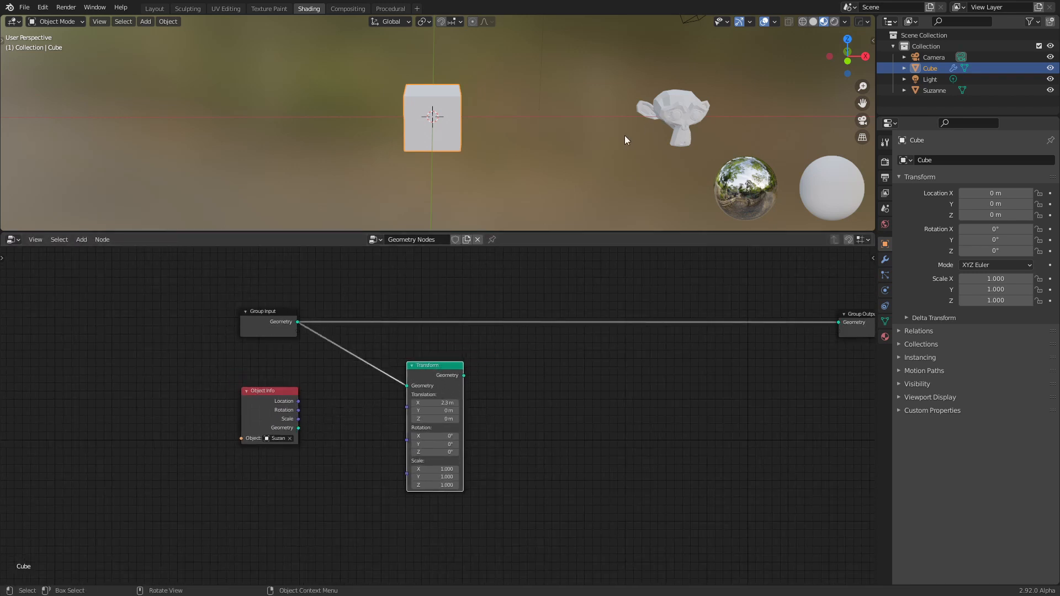
# - Add a Join Geometry node between the Transform node and Group Output
pyautogui.hotkey('shift', 'a')
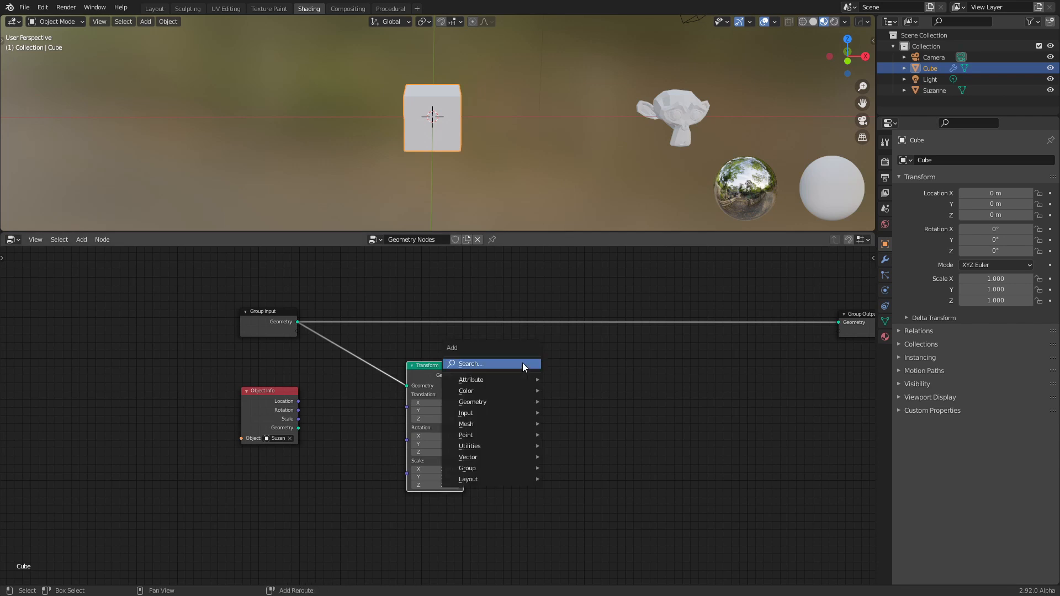
pyautogui.click(523, 363)
pyautogui.write('join')
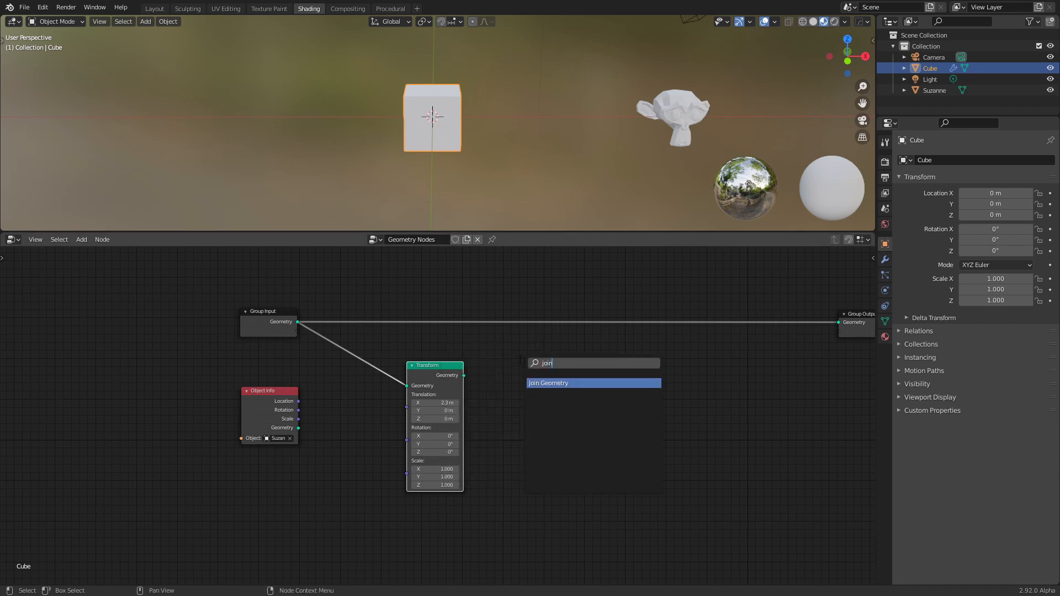
pyautogui.click(568, 383)
pyautogui.click(571, 364)
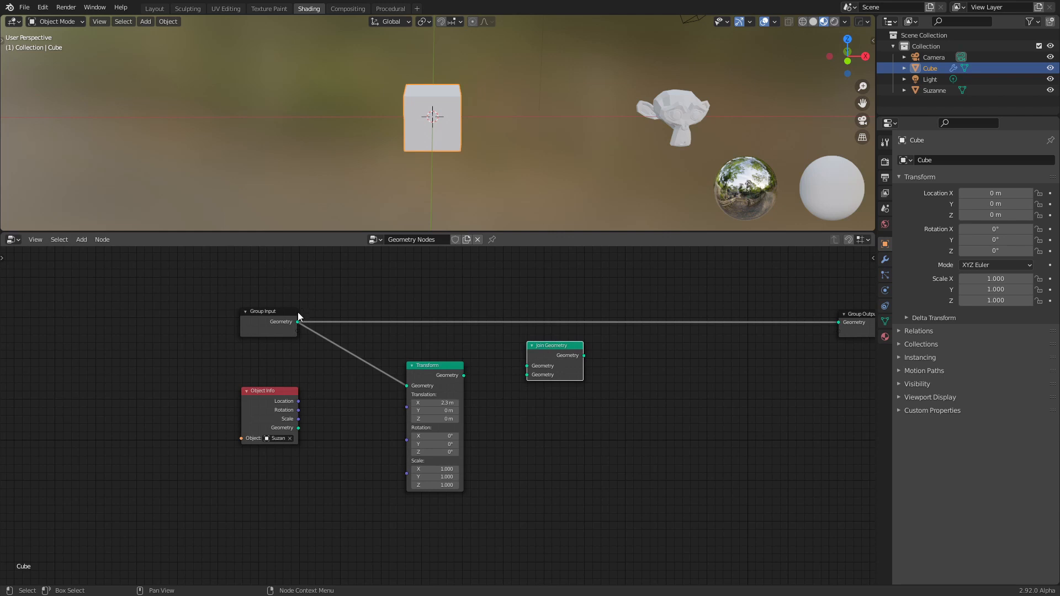
# - Link the Group Input and Object Info geometries into the Join Geometry node and its output to Group Output
pyautogui.moveTo(297, 323); pyautogui.dragTo(527, 366)
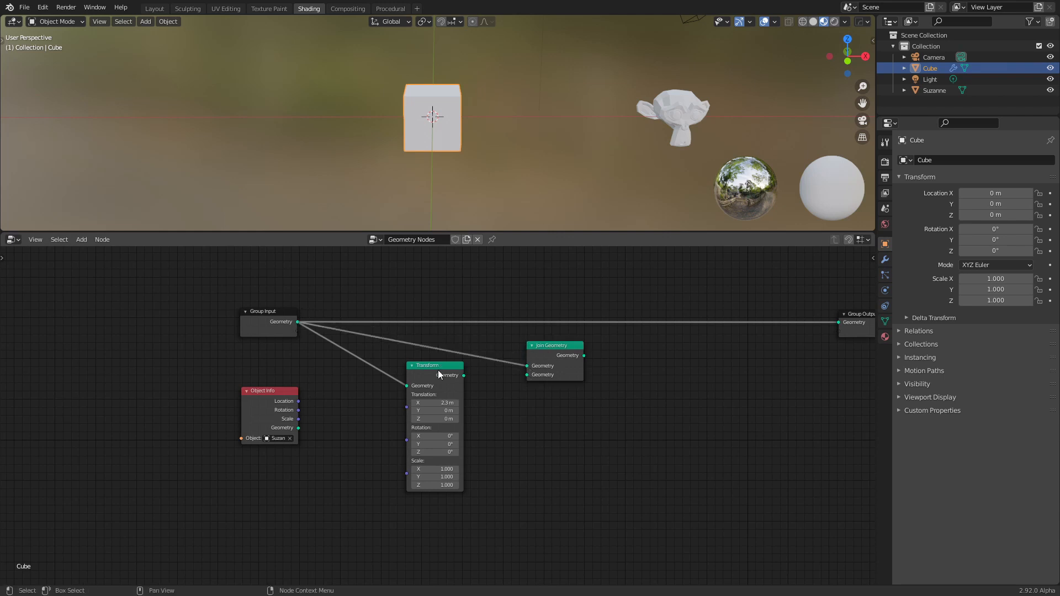
pyautogui.moveTo(438, 370); pyautogui.dragTo(441, 427)
pyautogui.moveTo(298, 428); pyautogui.dragTo(538, 373)
pyautogui.click(537, 373)
pyautogui.moveTo(299, 429); pyautogui.dragTo(527, 375)
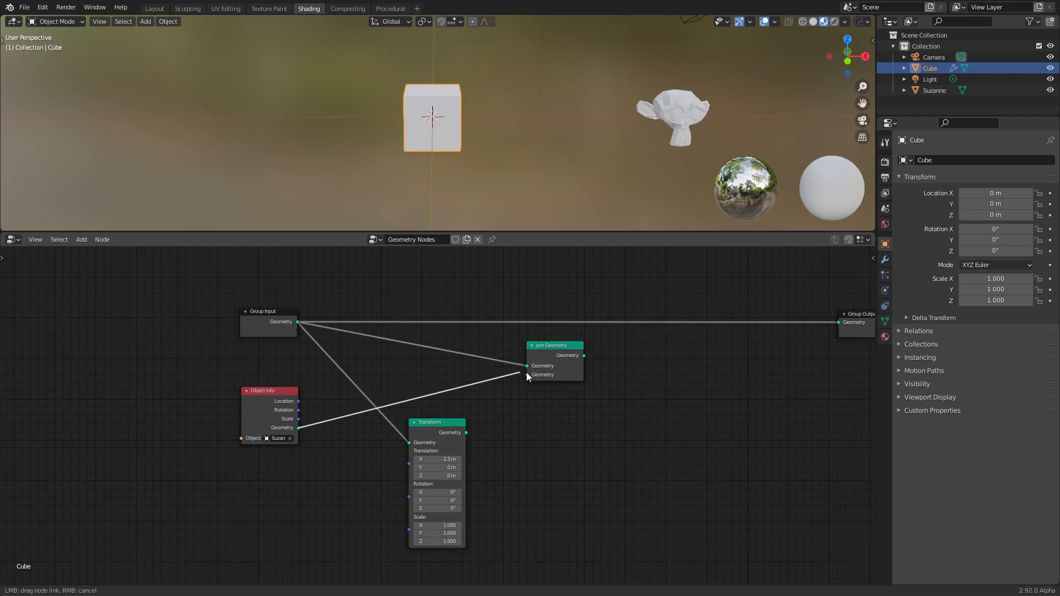
pyautogui.moveTo(607, 356); pyautogui.dragTo(468, 365, button='middle')
pyautogui.moveTo(445, 365); pyautogui.dragTo(700, 333)
pyautogui.moveTo(525, 363); pyautogui.dragTo(653, 316, button='middle')
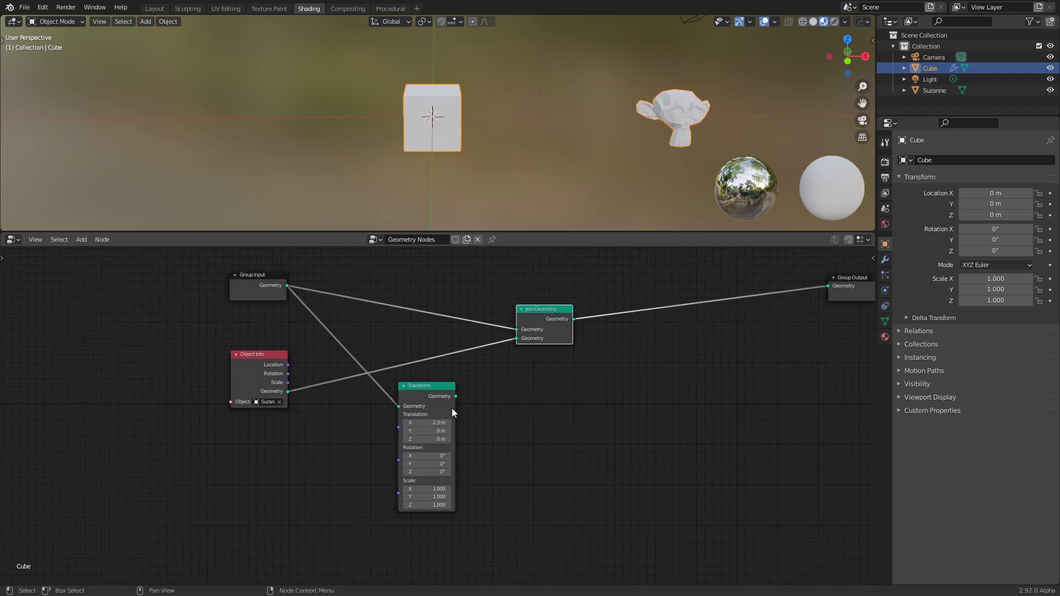
# - Insert the Transform node between Object Info and Join Geometry and lower its X translation to bring the monkey copy near the cube
pyautogui.moveTo(431, 398); pyautogui.dragTo(375, 340)
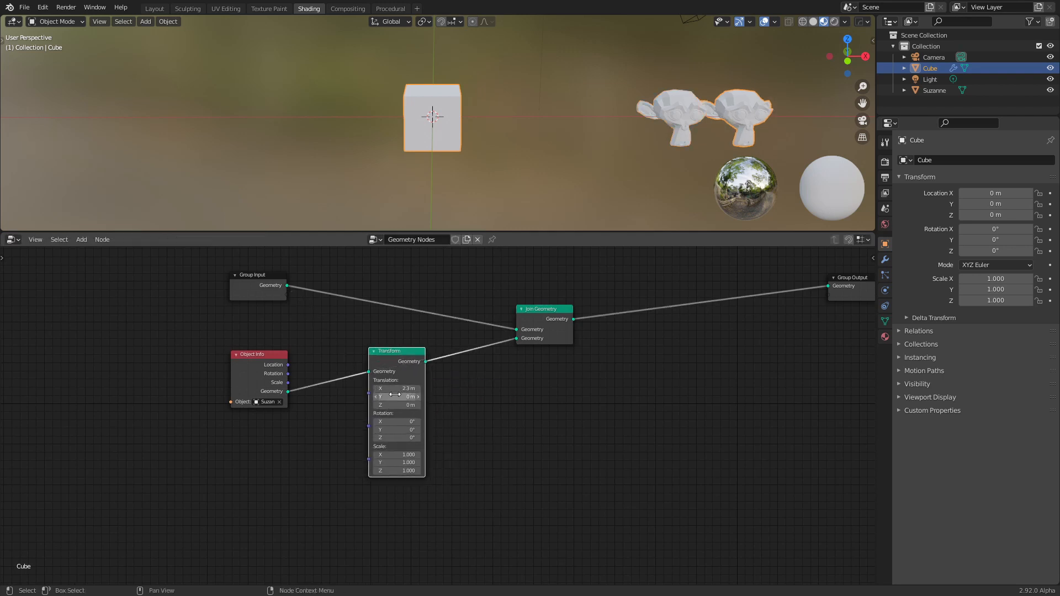
pyautogui.moveTo(395, 388); pyautogui.dragTo(326, 389)
pyautogui.moveTo(446, 185); pyautogui.dragTo(461, 151, button='middle')
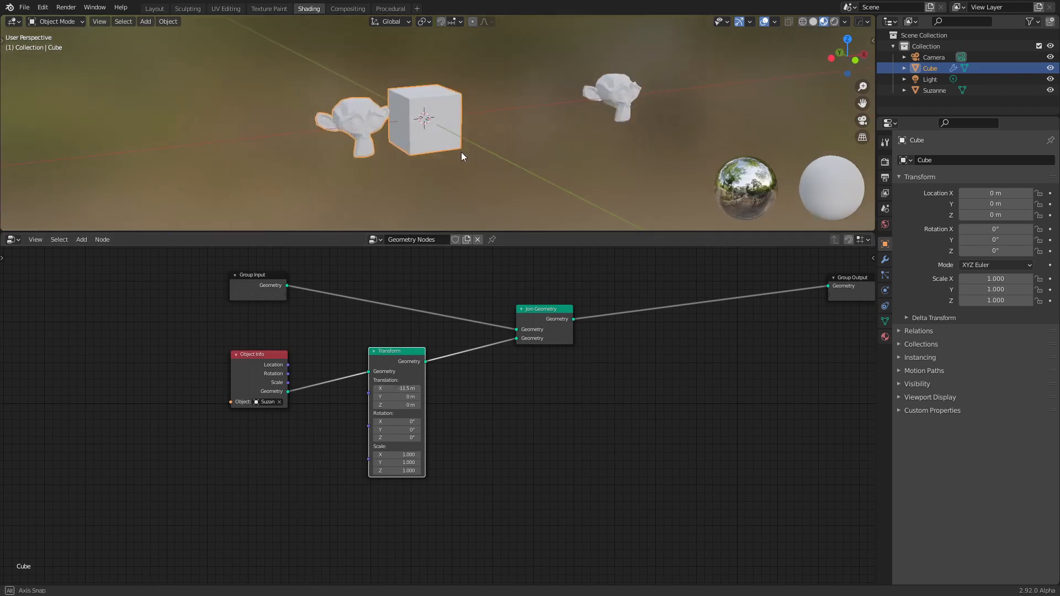
pyautogui.moveTo(396, 389); pyautogui.dragTo(404, 388)
pyautogui.moveTo(506, 166); pyautogui.dragTo(475, 164, button='middle')
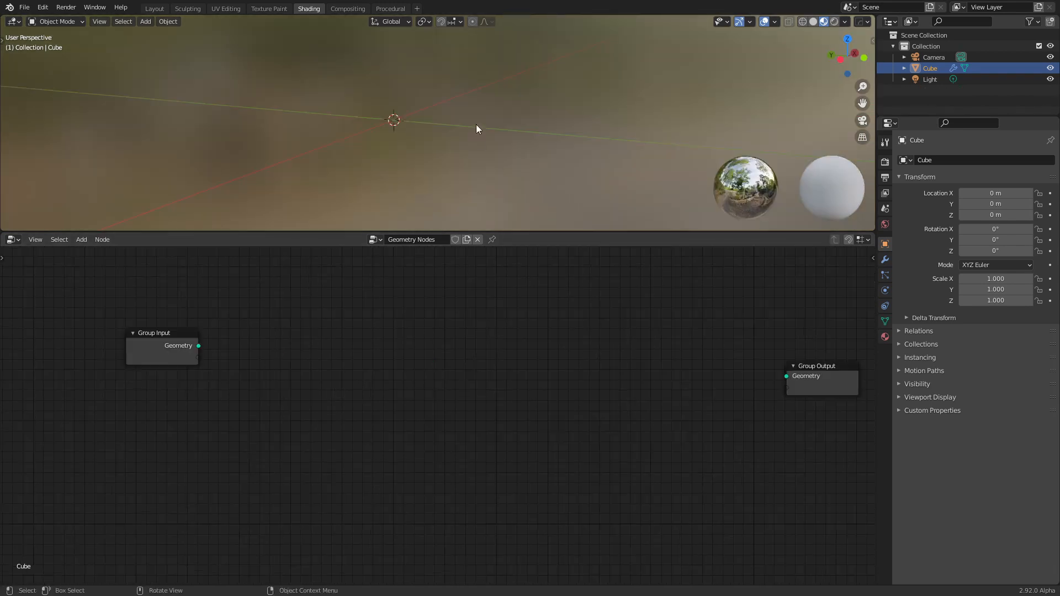
# - Add a Transform node to the cleared node tree and connect the Group Input geometry to it
pyautogui.moveTo(476, 124); pyautogui.dragTo(415, 142, button='middle')
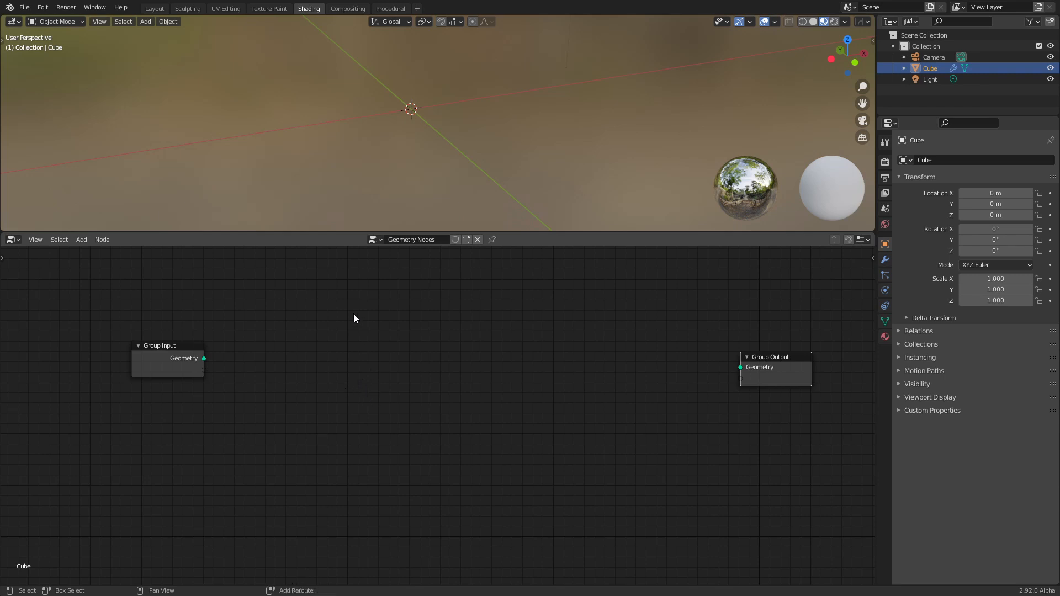
pyautogui.hotkey('shift', 'a')
pyautogui.click(368, 337)
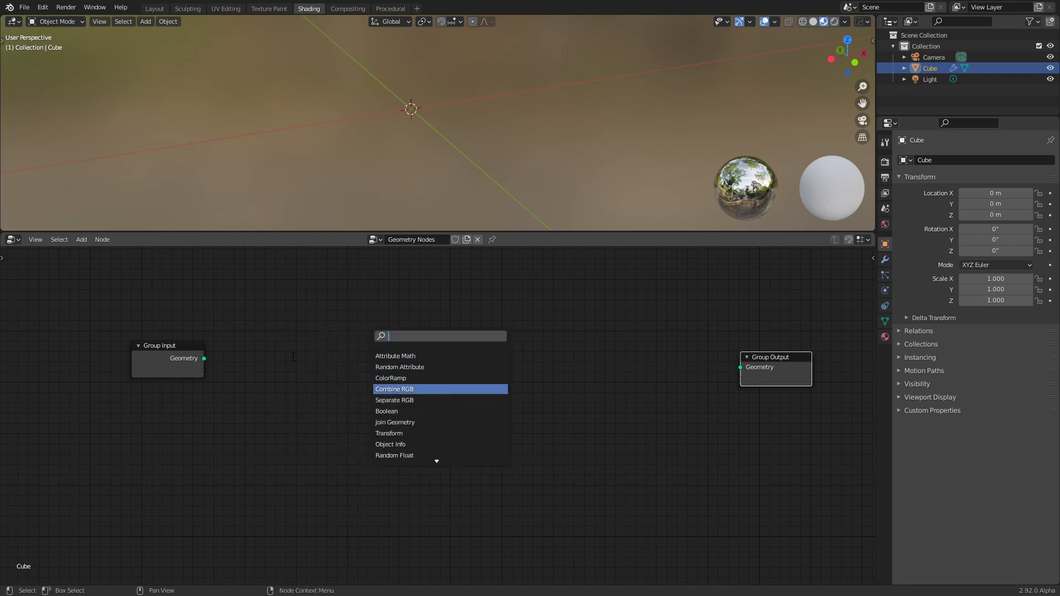
pyautogui.hotkey('shift', 'a')
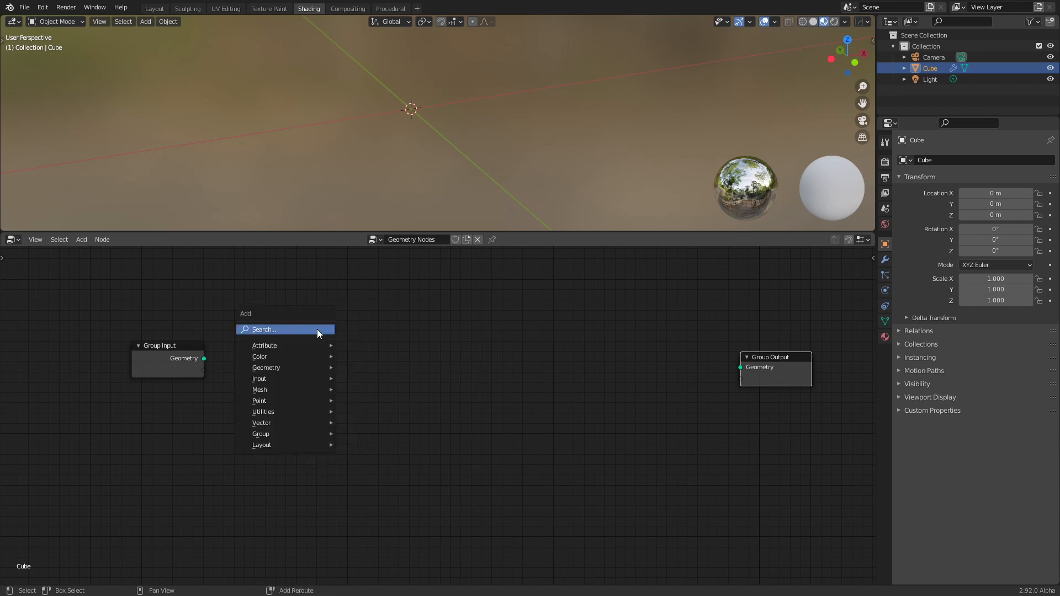
pyautogui.click(317, 341)
pyautogui.write('tra')
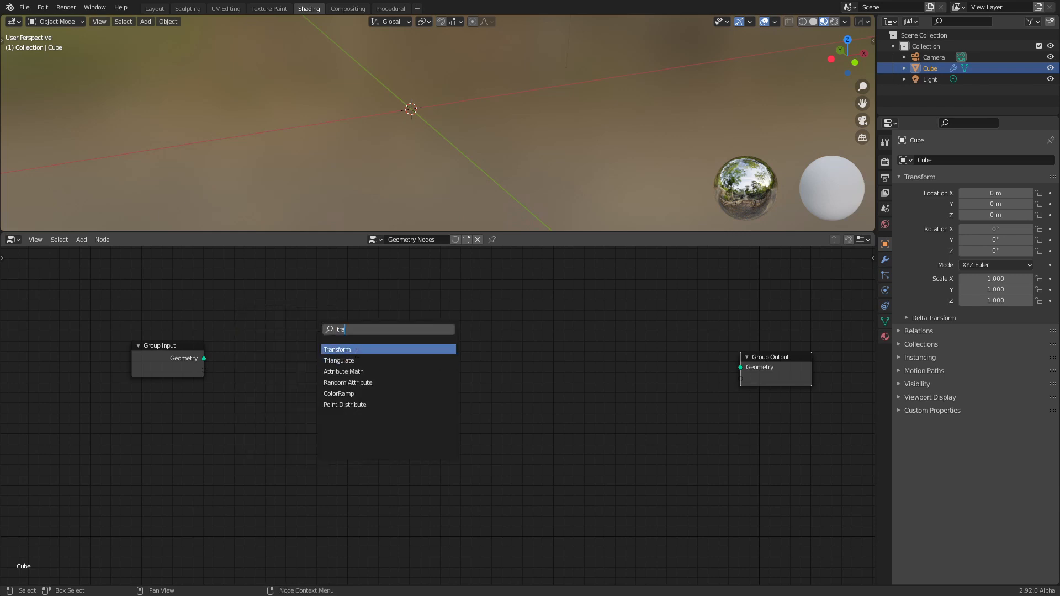
pyautogui.press('Return')
pyautogui.moveTo(205, 359); pyautogui.dragTo(250, 426)
# - Add a Boolean node, linking the Group Input to Geometry A and the Transform output to Geometry B
pyautogui.hotkey('shift', 'a')
pyautogui.click(383, 355)
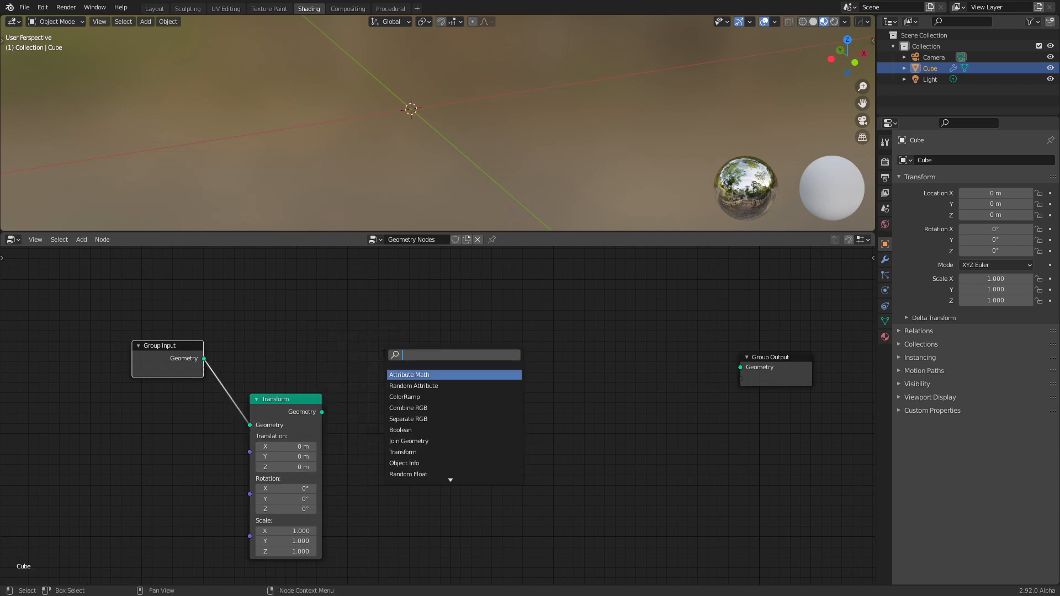
pyautogui.write('bo')
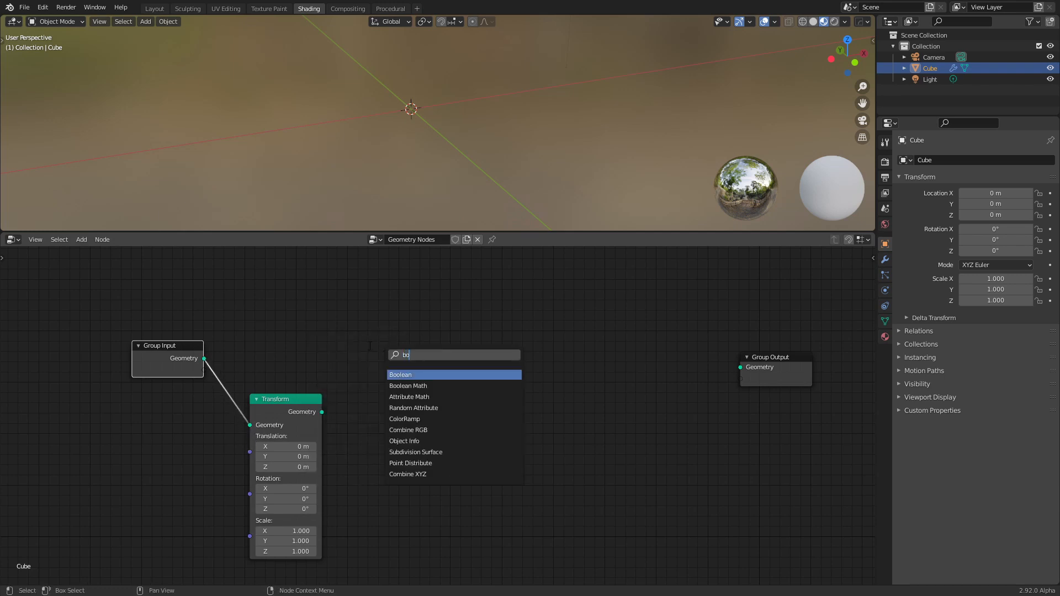
pyautogui.click(411, 374)
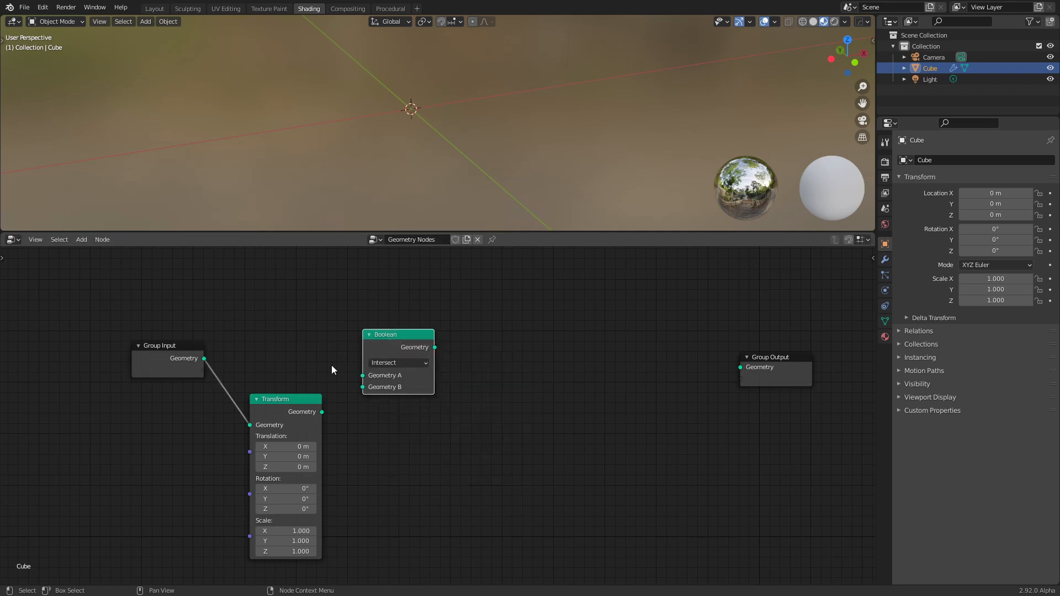
pyautogui.moveTo(321, 412); pyautogui.dragTo(361, 387)
pyautogui.moveTo(205, 358); pyautogui.dragTo(365, 379)
pyautogui.moveTo(404, 478); pyautogui.dragTo(423, 434, button='middle')
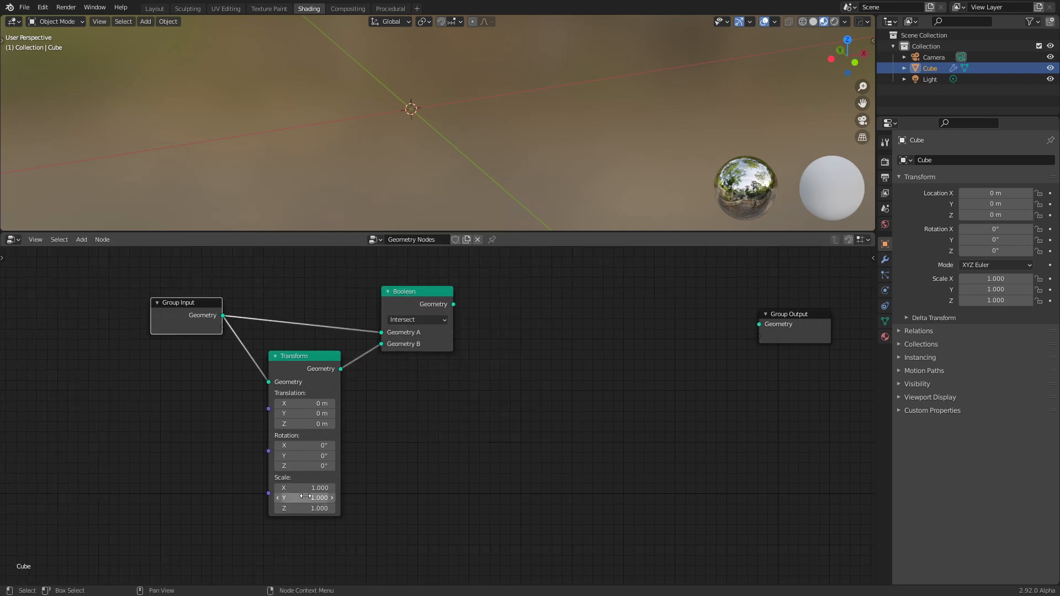
# - Set the Transform node's Y scale to 0.8 and the Boolean node's operation to Difference
pyautogui.click(309, 498)
pyautogui.write('0.8')
pyautogui.press('Return')
pyautogui.click(406, 324)
pyautogui.click(433, 357)
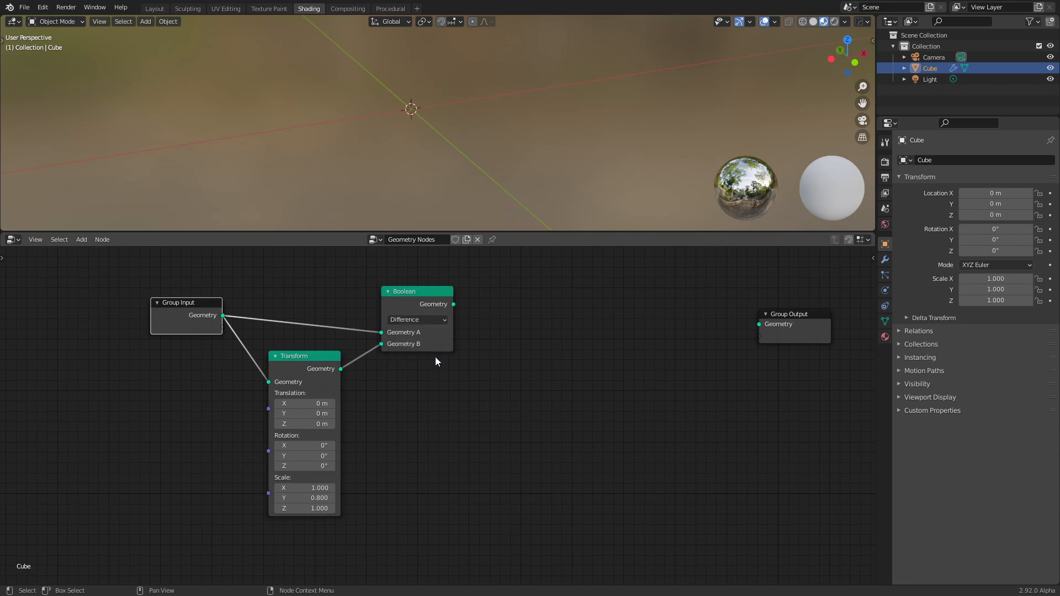
# - Adjust the Boolean and Group Input node positions and connect the Boolean output to Group Output
pyautogui.moveTo(416, 300); pyautogui.dragTo(414, 289)
pyautogui.moveTo(196, 314); pyautogui.dragTo(197, 319)
pyautogui.moveTo(452, 293); pyautogui.dragTo(759, 324)
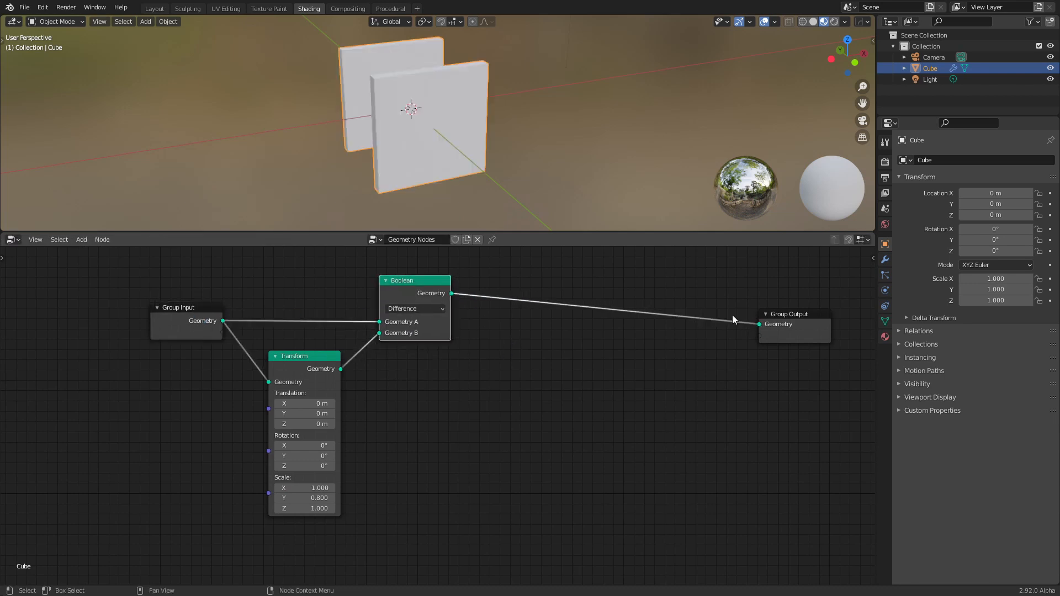
pyautogui.moveTo(498, 188); pyautogui.dragTo(530, 183, button='middle')
# - Duplicate the Boolean and Transform nodes, placing the copies between the original nodes and Group Output
pyautogui.moveTo(483, 340); pyautogui.dragTo(503, 433, button='middle')
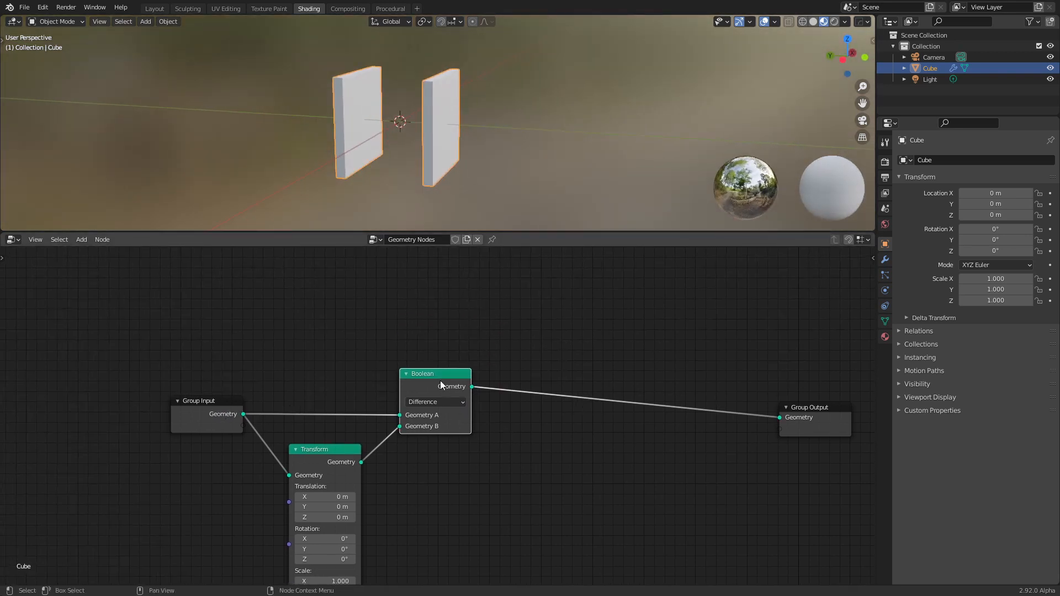
pyautogui.moveTo(440, 381); pyautogui.dragTo(440, 385)
pyautogui.hotkey('shift', 'd')
pyautogui.click(545, 431)
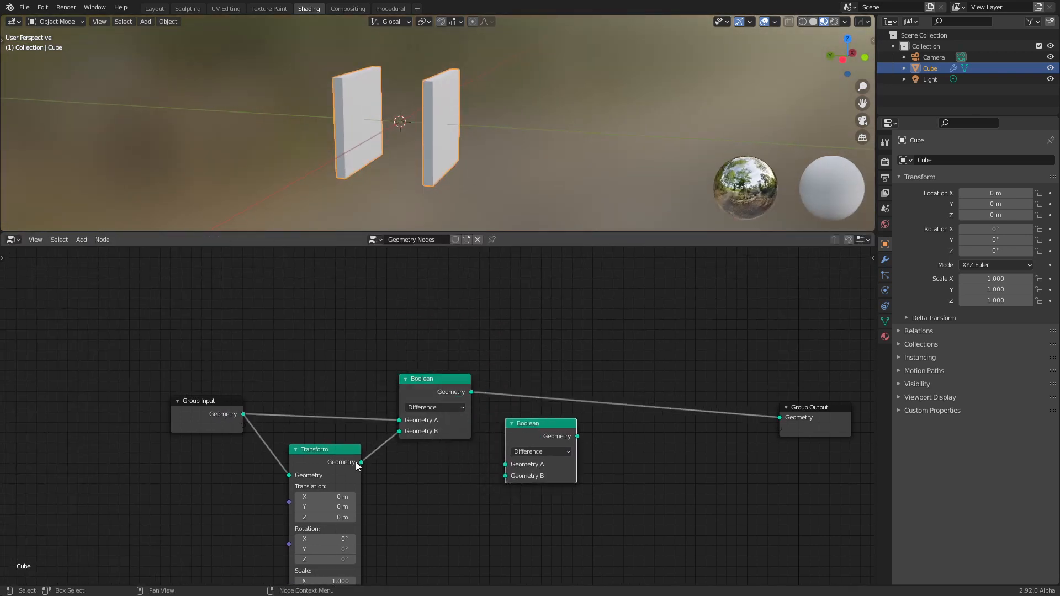
pyautogui.click(332, 462)
pyautogui.moveTo(332, 462); pyautogui.dragTo(350, 359, button='middle')
pyautogui.hotkey('shift', 'd')
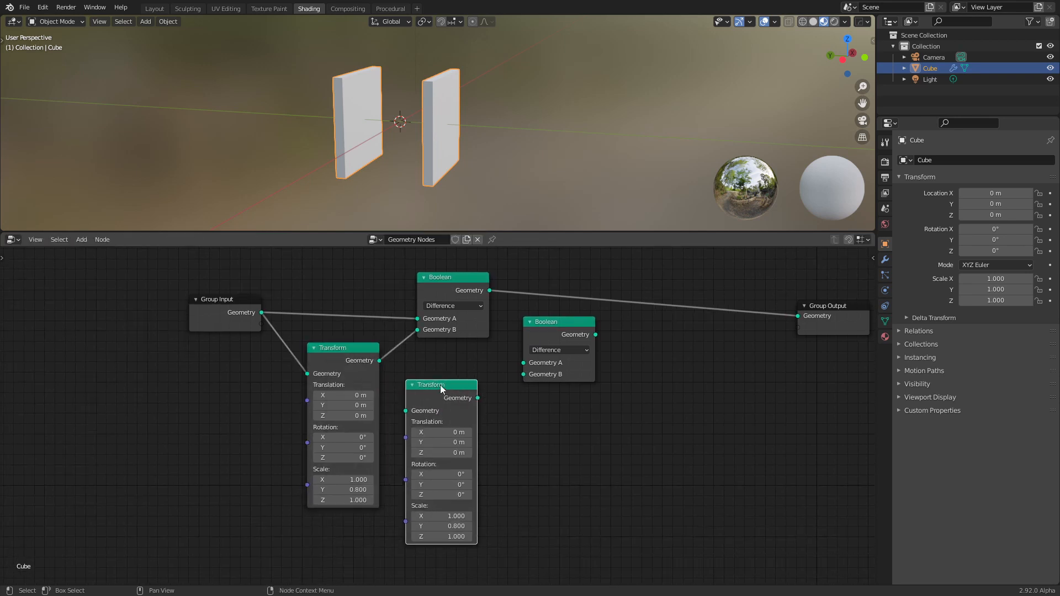
# - Link Group Input to the duplicated Transform node and set its scale to X 0.8 and Y 1
pyautogui.moveTo(266, 319); pyautogui.dragTo(425, 390)
pyautogui.click(437, 523)
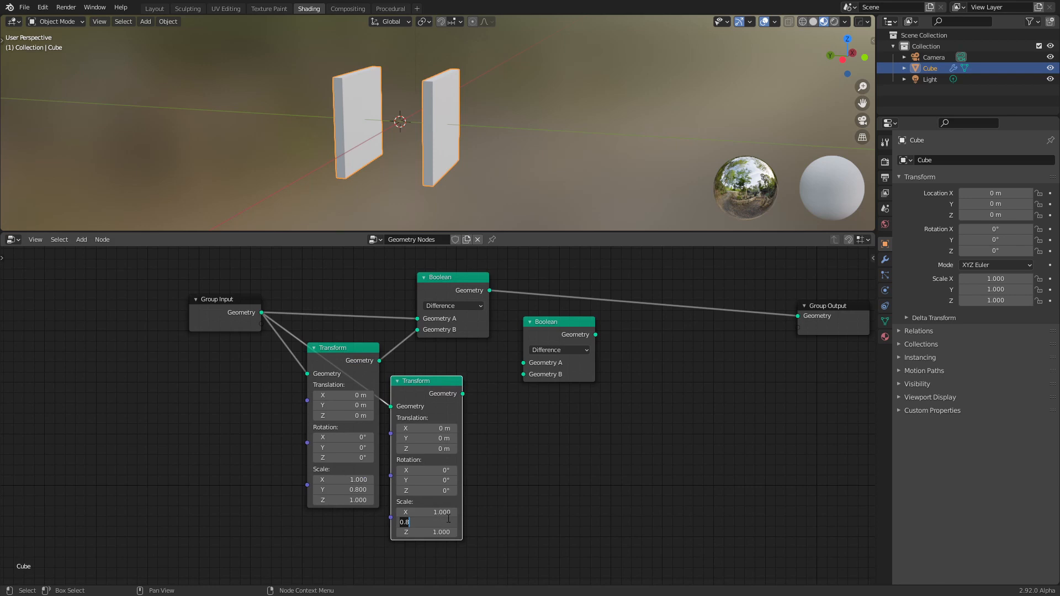
pyautogui.press('Escape')
pyautogui.click(425, 512)
pyautogui.write('0.8')
pyautogui.press('Return')
# - Insert the second Boolean between the first Boolean and Group Output, and connect the second Transform's output to its Geometry B
pyautogui.moveTo(509, 391); pyautogui.dragTo(508, 436, button='middle')
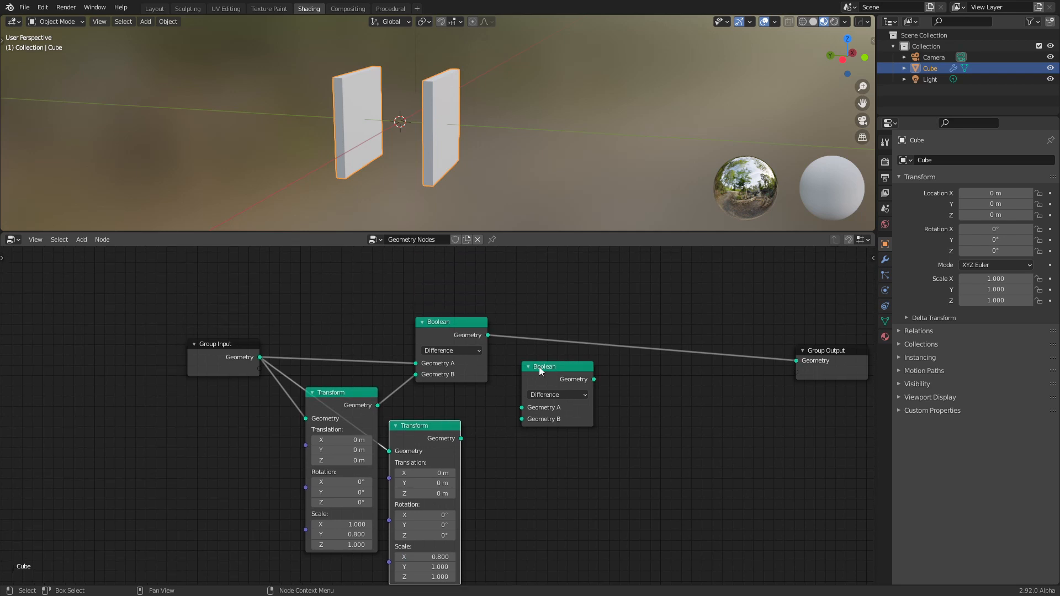
pyautogui.moveTo(539, 366); pyautogui.dragTo(546, 324)
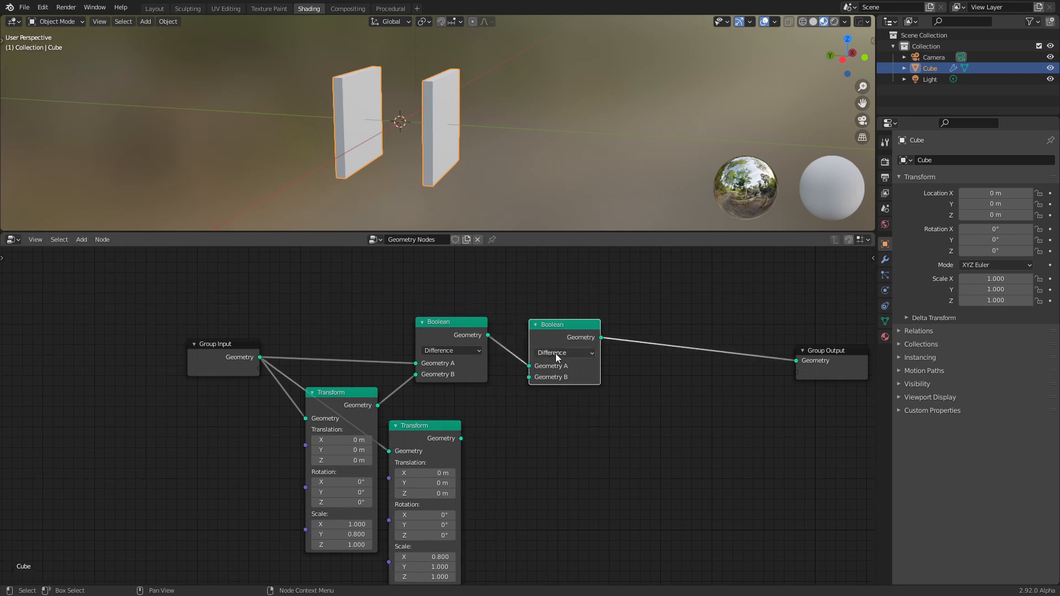
pyautogui.moveTo(461, 438); pyautogui.dragTo(529, 377)
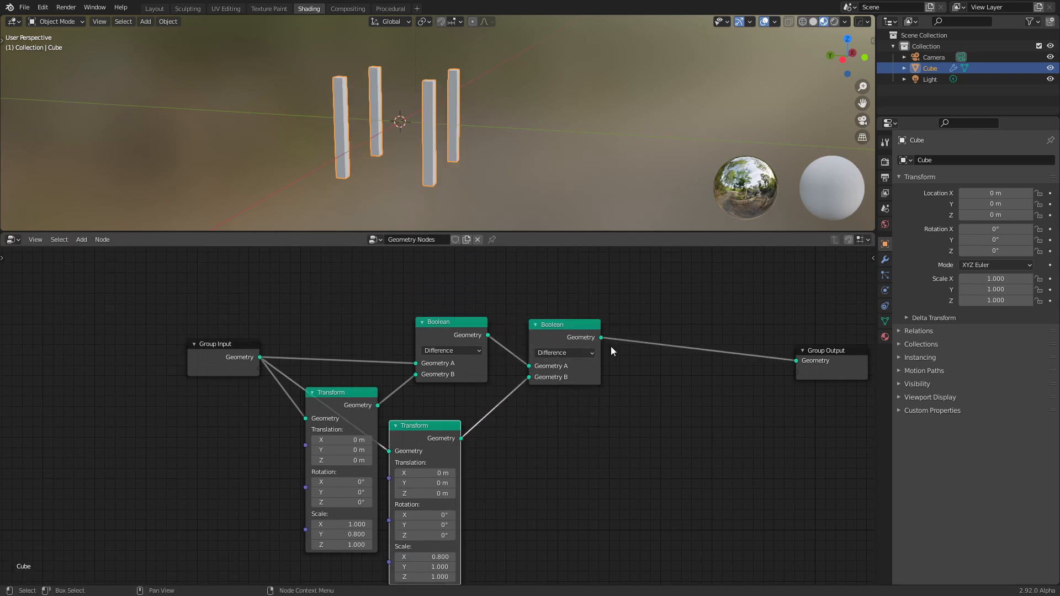
pyautogui.moveTo(535, 210); pyautogui.dragTo(569, 141, button='middle')
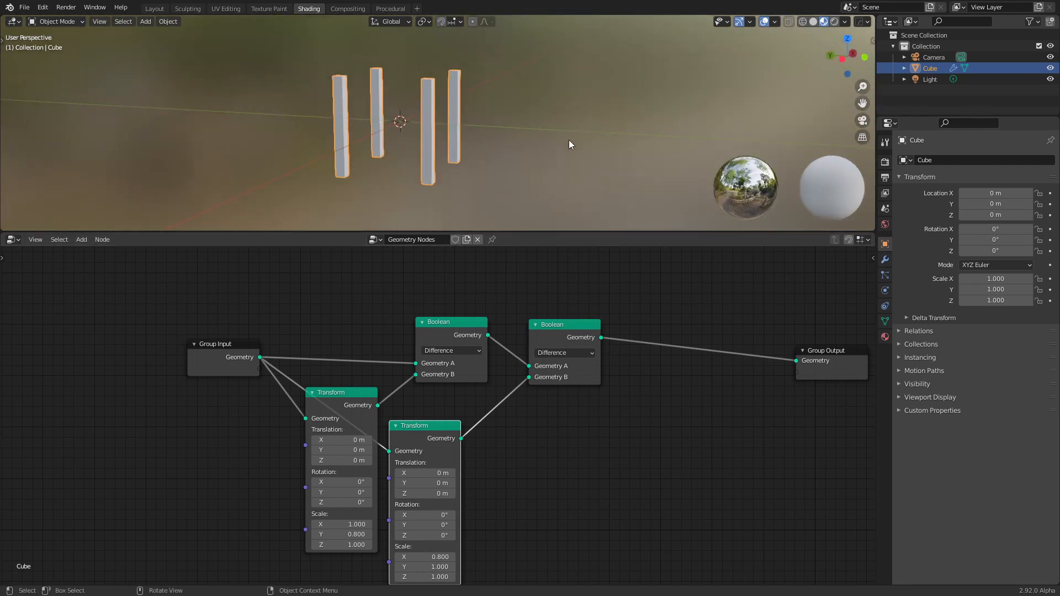
# - Move Group Input away from the other nodes and place the second Transform directly beneath the first Boolean
pyautogui.moveTo(232, 344); pyautogui.dragTo(181, 336)
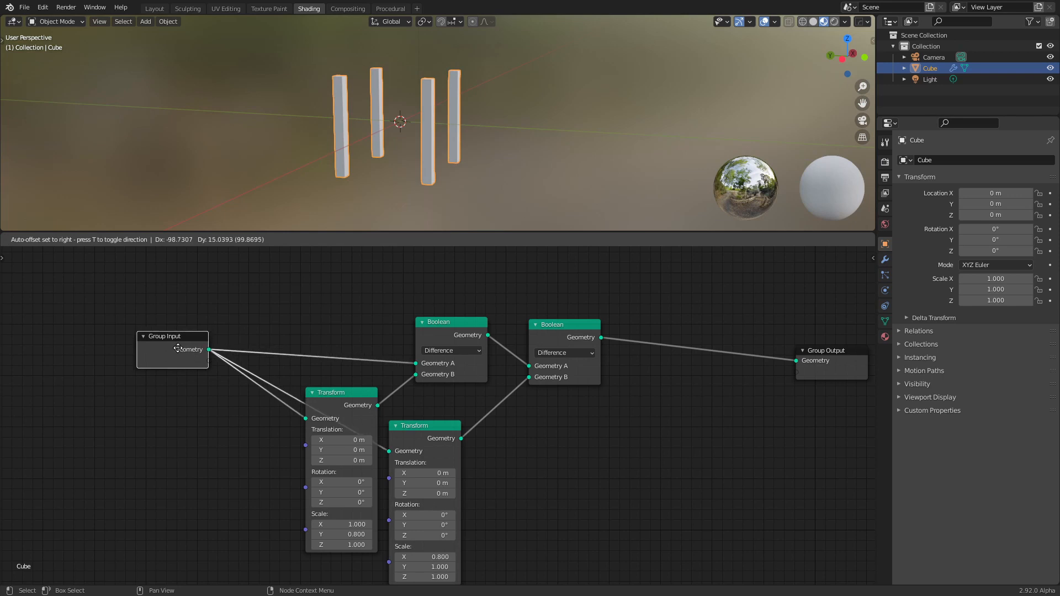
pyautogui.moveTo(409, 441); pyautogui.dragTo(433, 402)
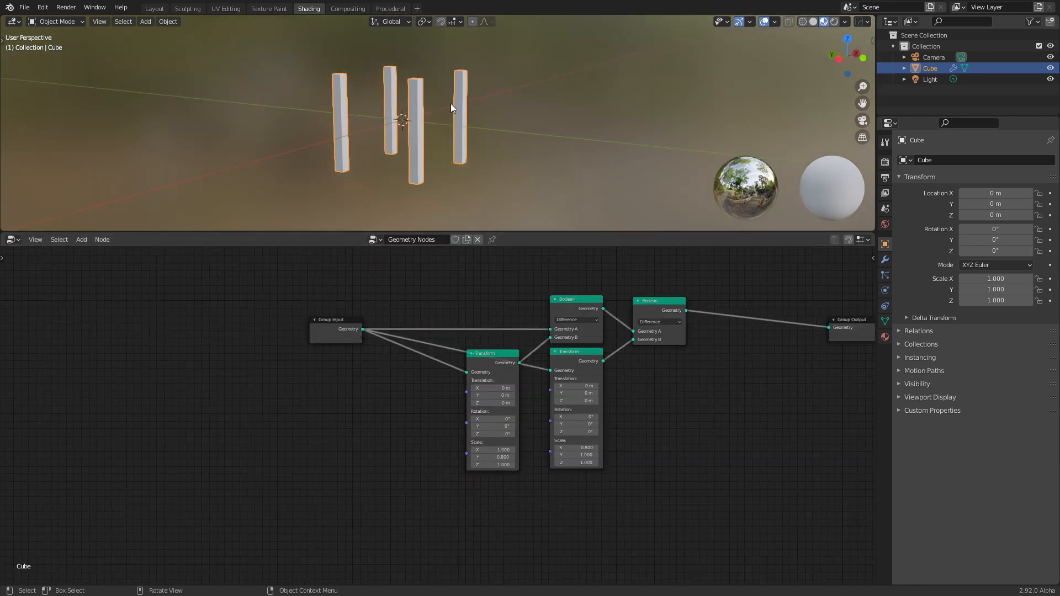
pyautogui.moveTo(450, 104); pyautogui.dragTo(464, 176, button='middle')
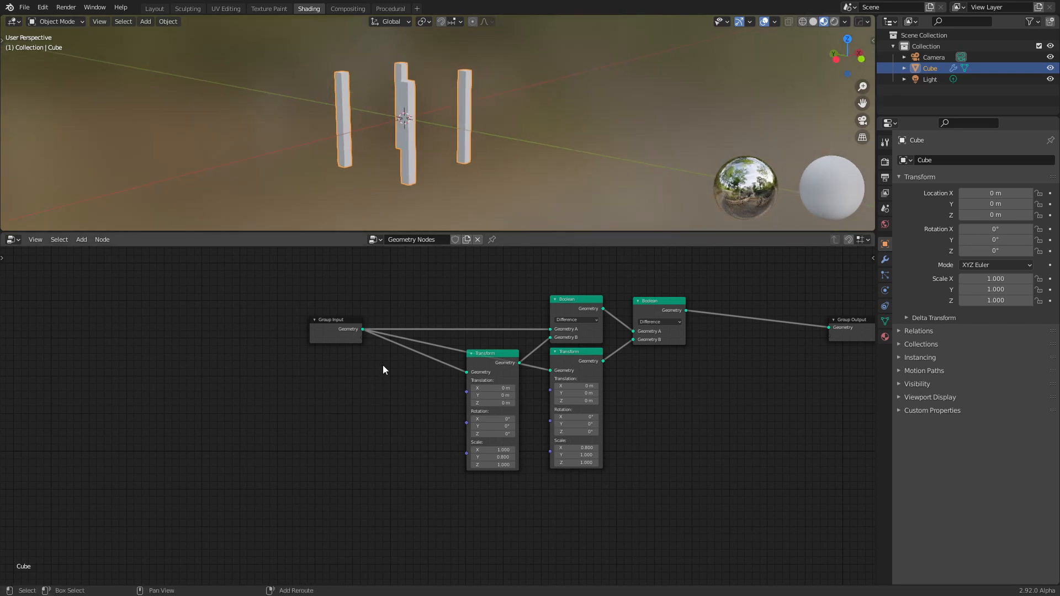
# - Add a shared reroute point to the three links leaving Group Input and place it just after that node
pyautogui.keyDown('shift'); pyautogui.moveTo(383, 365); pyautogui.dragTo(381, 285, button='right'); pyautogui.keyUp('shift')
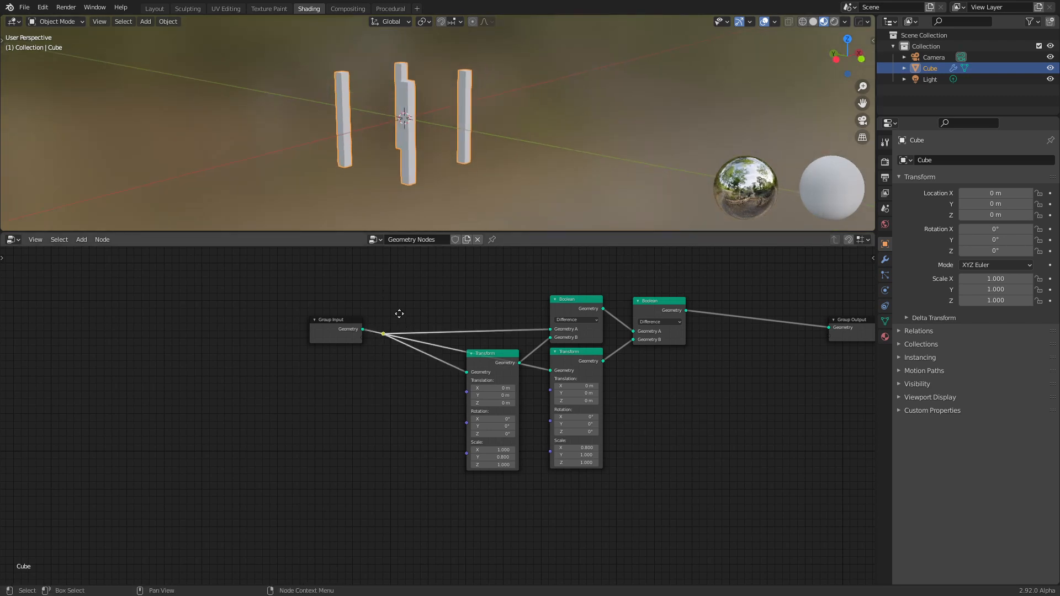
pyautogui.press('g')
pyautogui.click(438, 311)
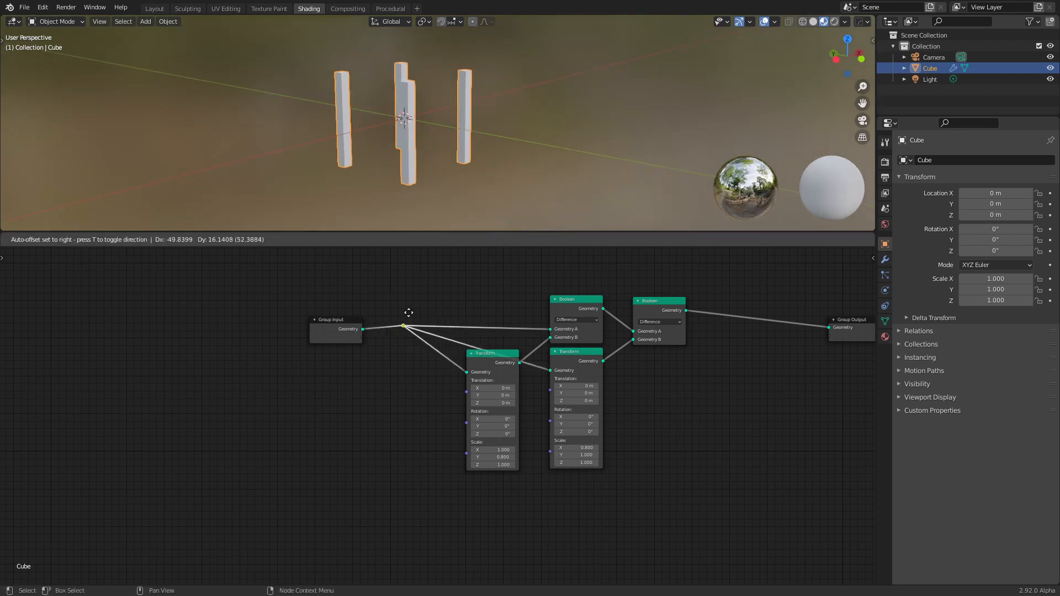
pyautogui.click(389, 315)
# - Lower both Transform nodes beneath the Booleans and move Group Input farther away from the reroute point
pyautogui.moveTo(506, 360); pyautogui.dragTo(510, 374)
pyautogui.moveTo(566, 355); pyautogui.dragTo(568, 370)
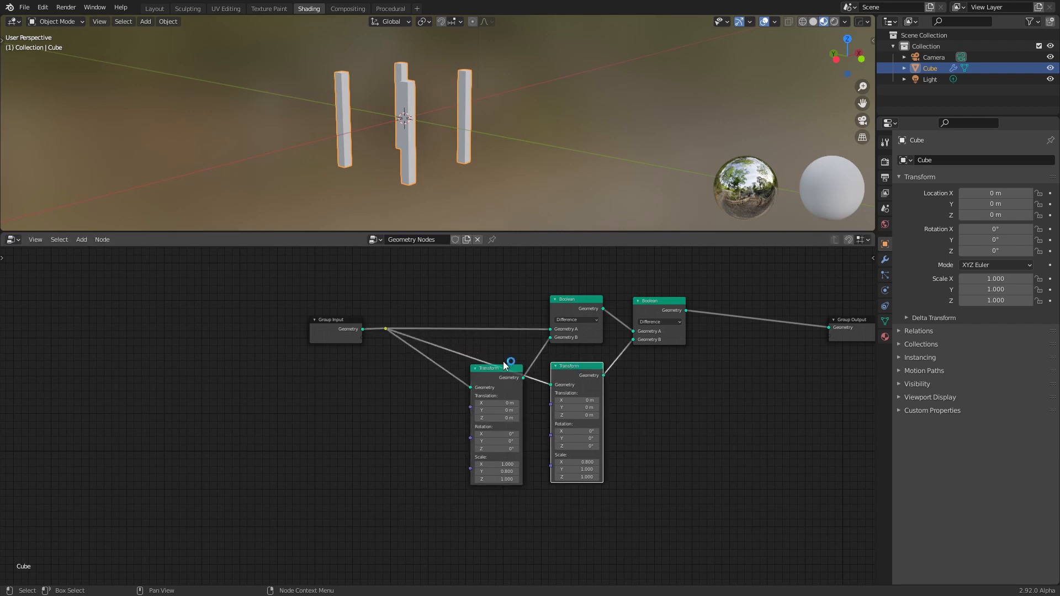
pyautogui.moveTo(504, 366); pyautogui.dragTo(525, 381)
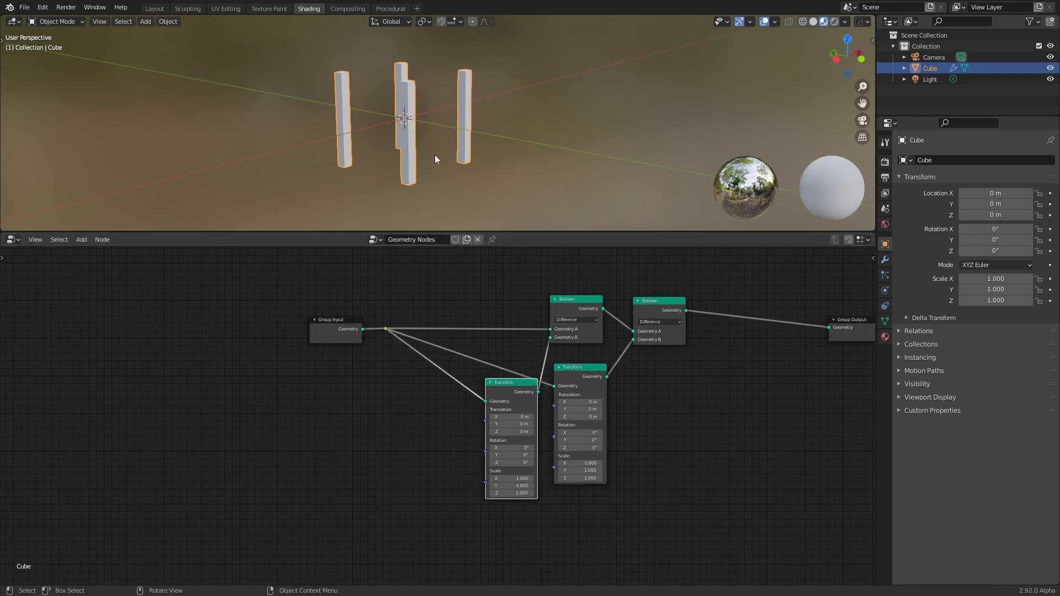
pyautogui.moveTo(346, 327); pyautogui.dragTo(322, 325)
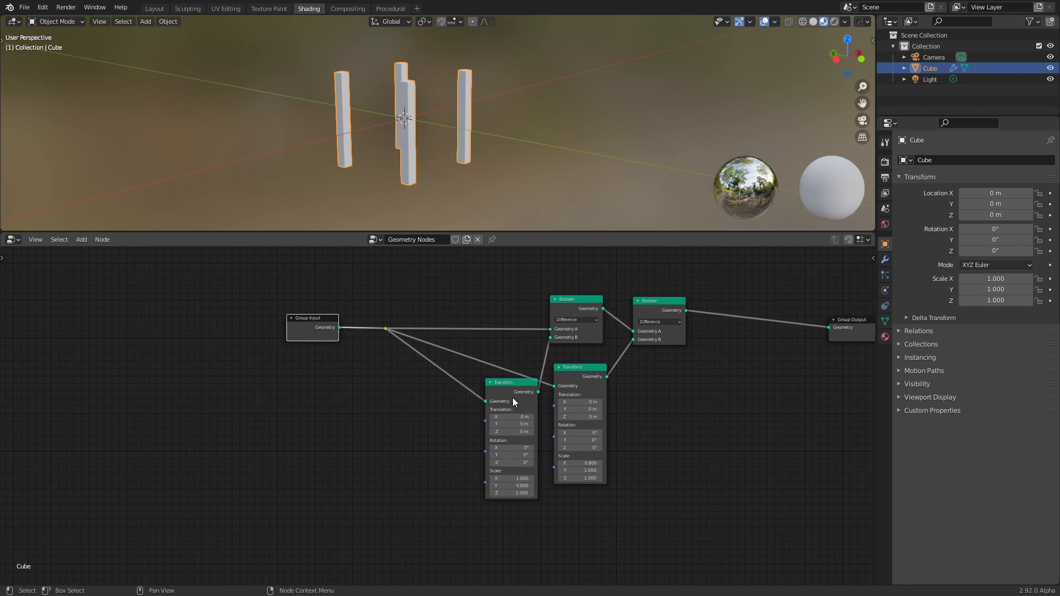
pyautogui.moveTo(517, 384); pyautogui.dragTo(510, 384)
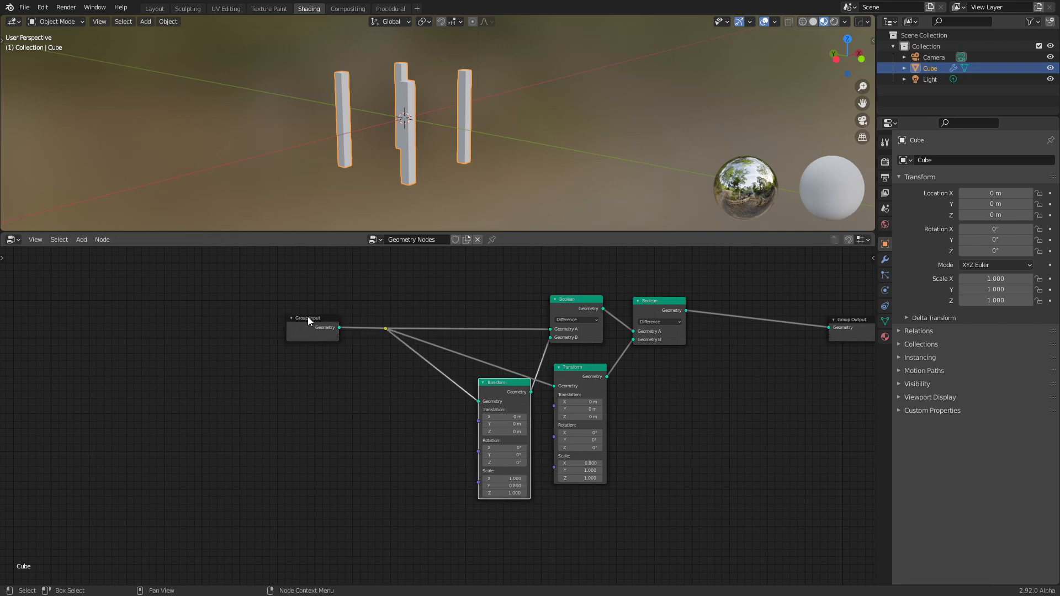
pyautogui.moveTo(309, 320); pyautogui.dragTo(245, 327)
# - Duplicate the first Transform, set the copy's Y scale to 1, and insert it between Group Input and the reroute point
pyautogui.click(509, 385)
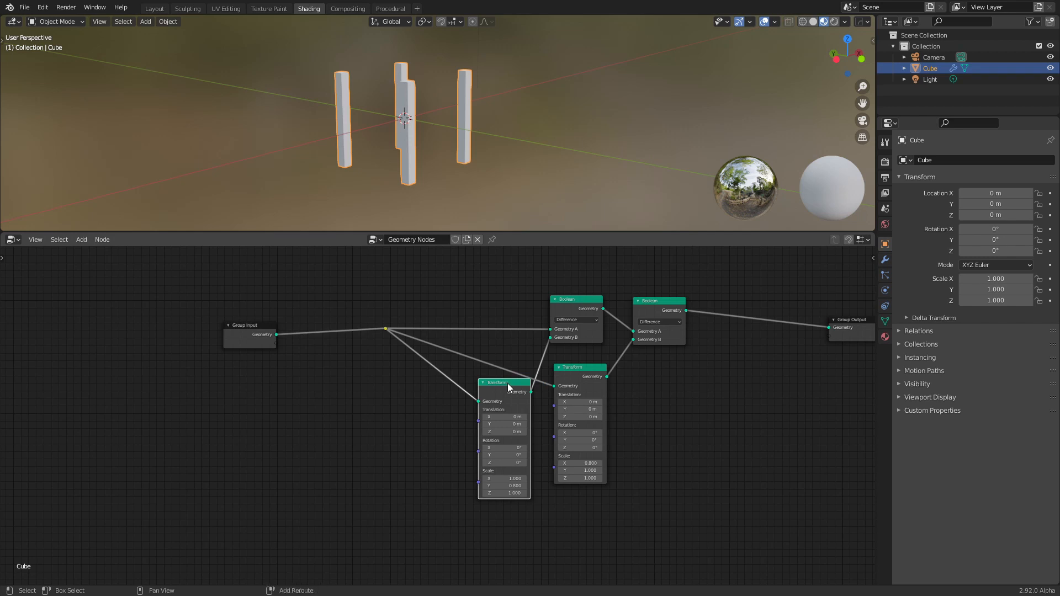
pyautogui.hotkey('shift', 'd')
pyautogui.click(353, 378)
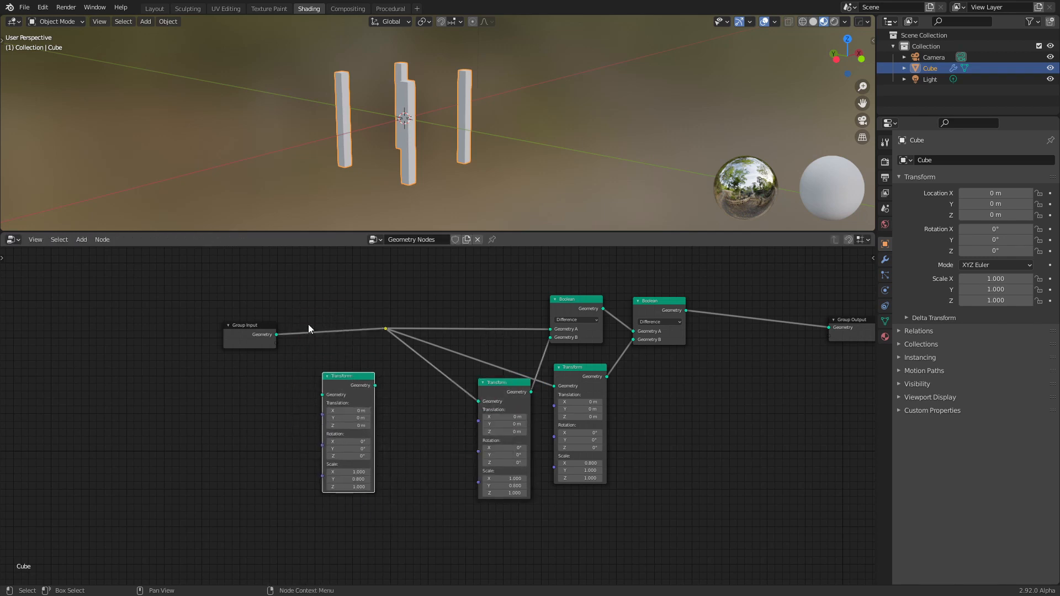
pyautogui.click(252, 337)
pyautogui.scroll(2, 359, 475)
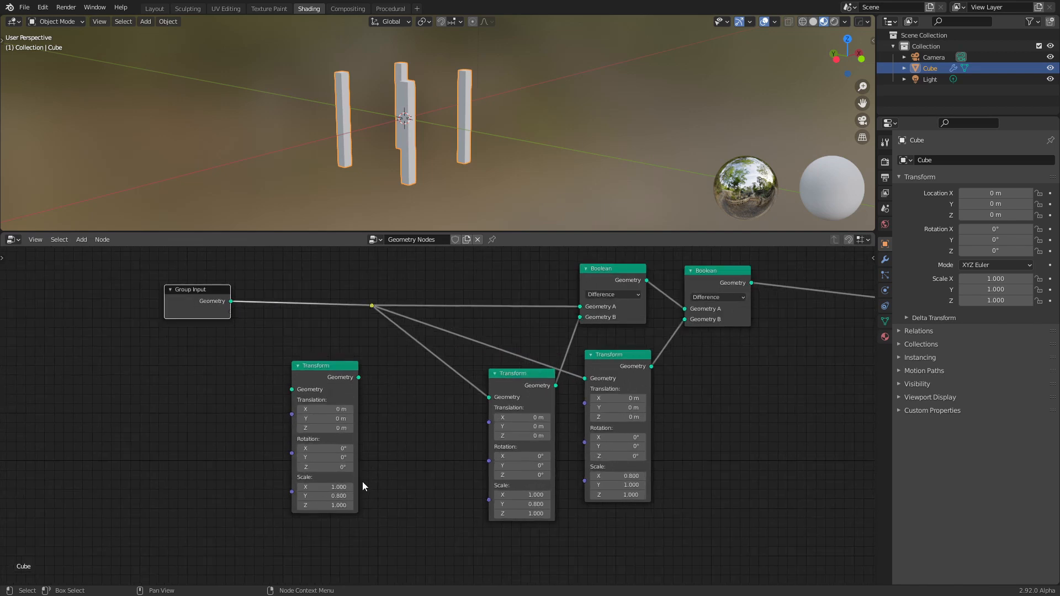
pyautogui.click(332, 496)
pyautogui.write('1')
pyautogui.press('Return')
pyautogui.moveTo(325, 375); pyautogui.dragTo(307, 304)
pyautogui.moveTo(195, 297); pyautogui.dragTo(193, 314)
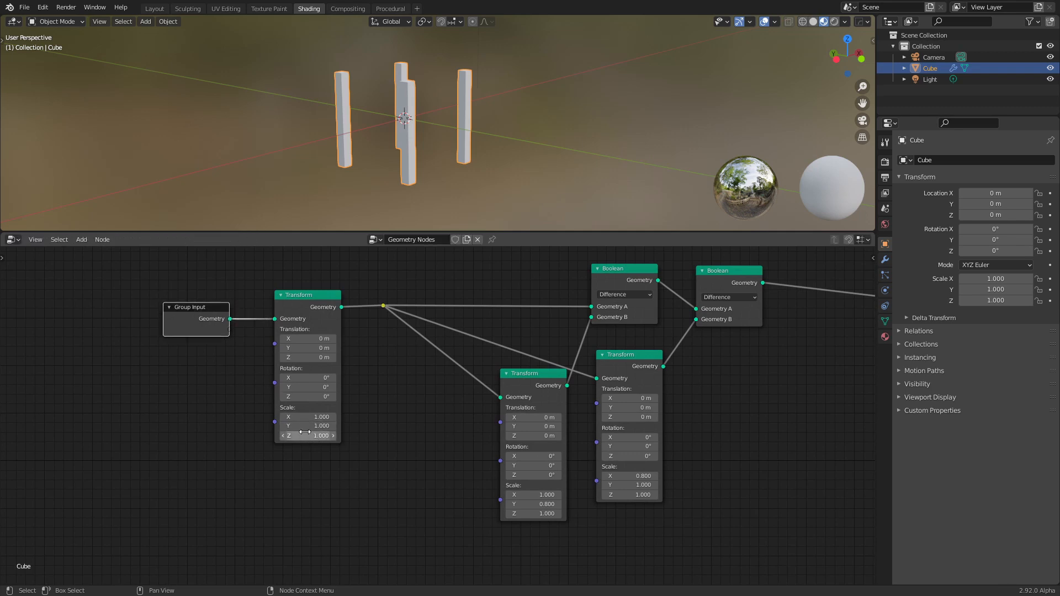
# - Set the Z scale of the Transform node following Group Input to 1.9
pyautogui.moveTo(304, 435); pyautogui.dragTo(342, 434)
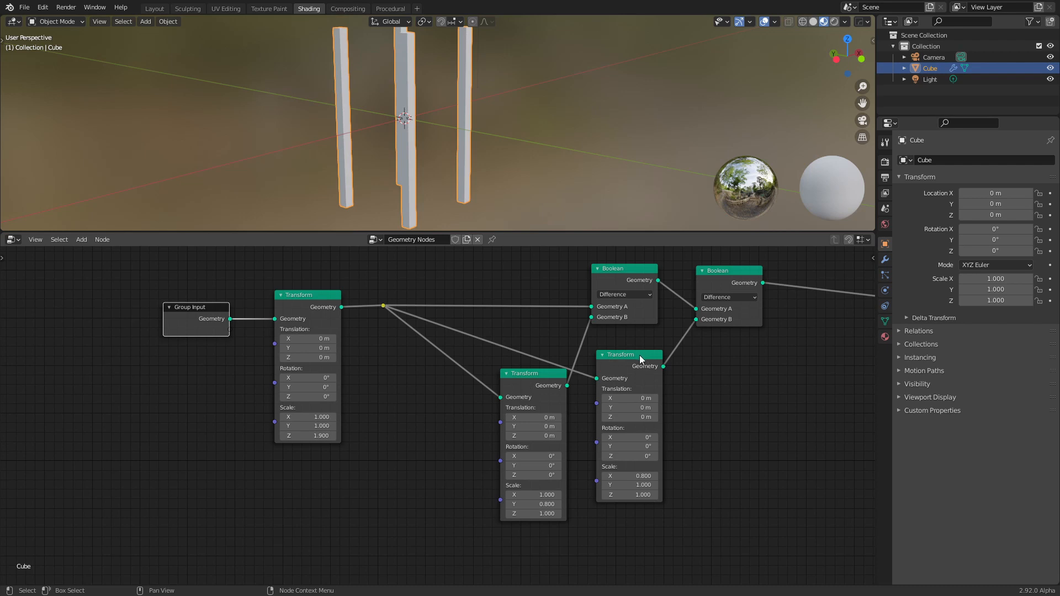
pyautogui.moveTo(399, 365); pyautogui.dragTo(403, 392, button='middle')
pyautogui.scroll(-2, 459, 125)
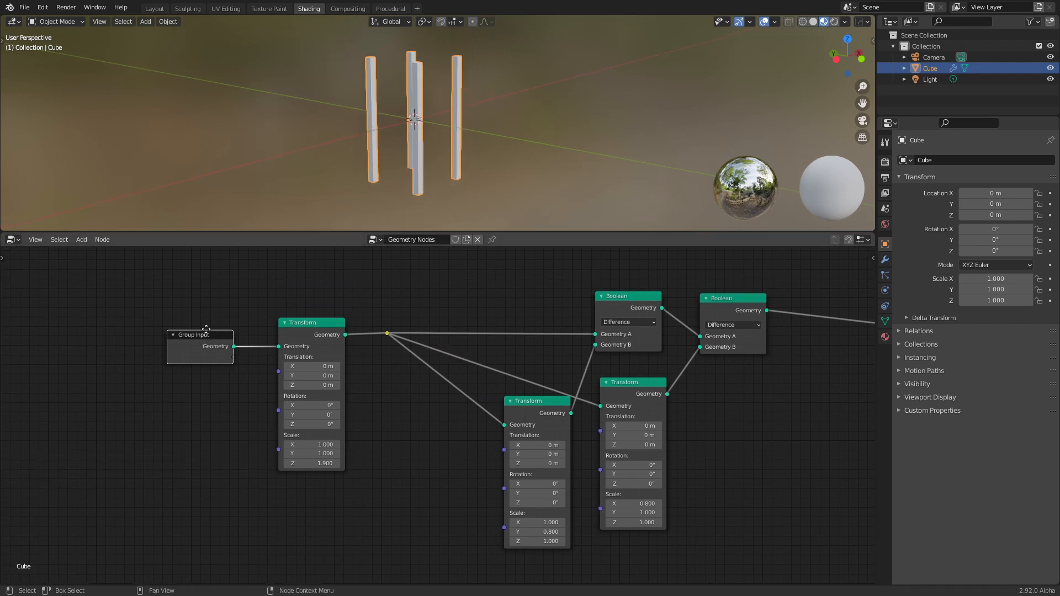
# - Tidy the Group Input and its following Transform node, leaving a wider gap between them
pyautogui.moveTo(205, 329); pyautogui.dragTo(208, 330)
pyautogui.moveTo(326, 329); pyautogui.dragTo(324, 327)
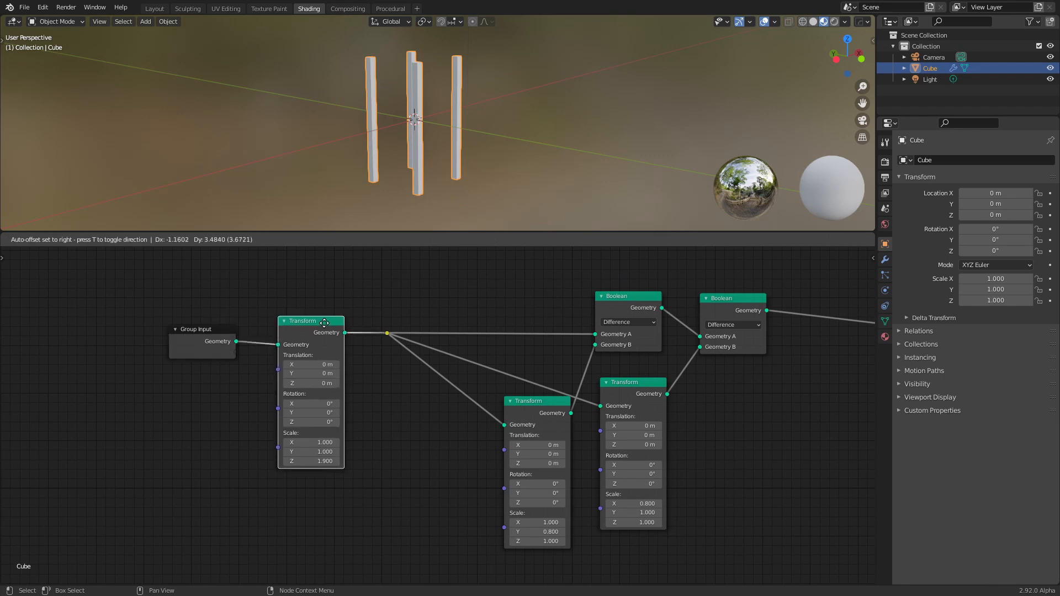
pyautogui.moveTo(445, 171); pyautogui.dragTo(435, 99, button='middle')
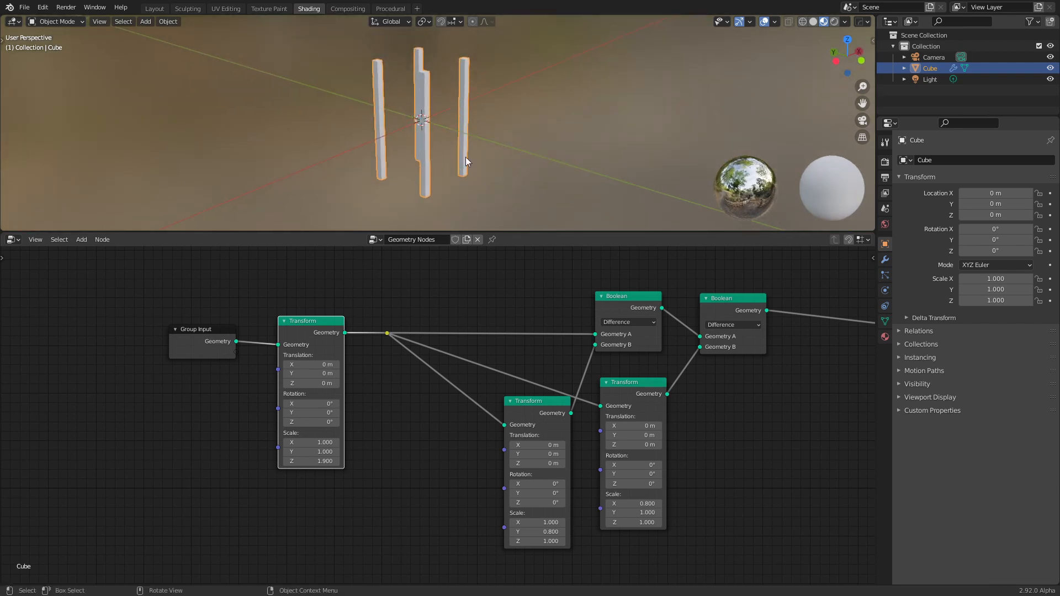
pyautogui.moveTo(466, 160); pyautogui.dragTo(466, 139, button='middle')
pyautogui.moveTo(224, 346); pyautogui.dragTo(283, 339, button='middle')
pyautogui.moveTo(283, 339); pyautogui.dragTo(208, 339)
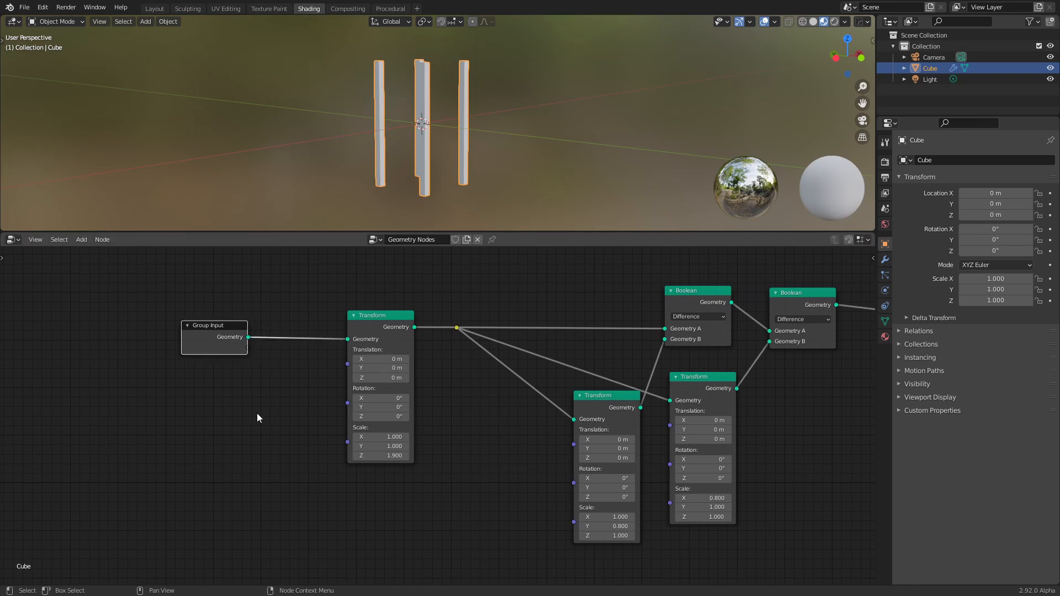
# - Add a Combine XYZ node beneath Group Input, beside the Transform node that follows it
pyautogui.moveTo(306, 498); pyautogui.dragTo(404, 448, button='middle')
pyautogui.hotkey('shift', 'a')
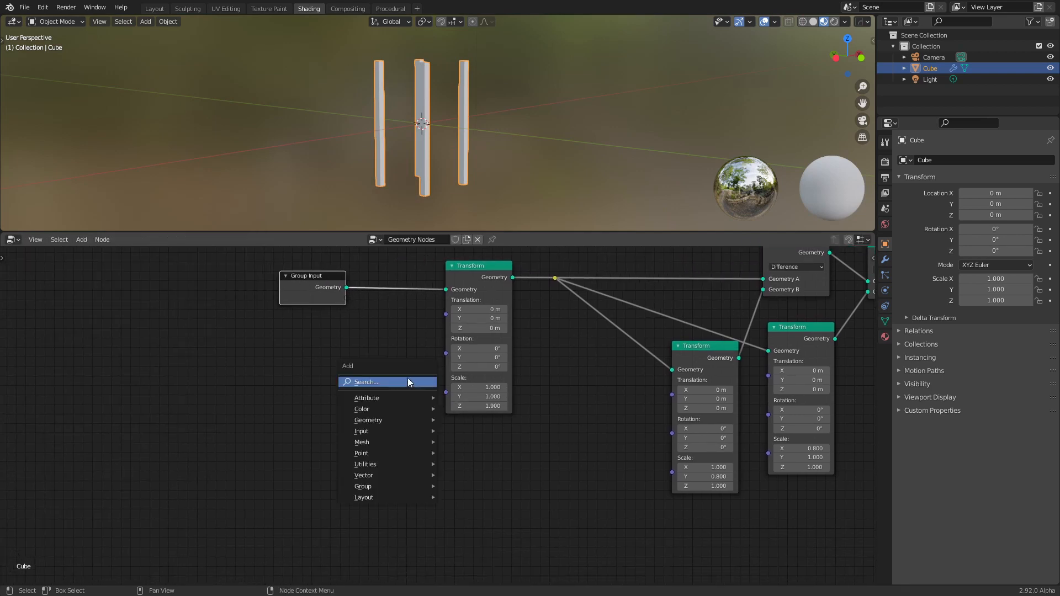
pyautogui.click(408, 378)
pyautogui.write('comb')
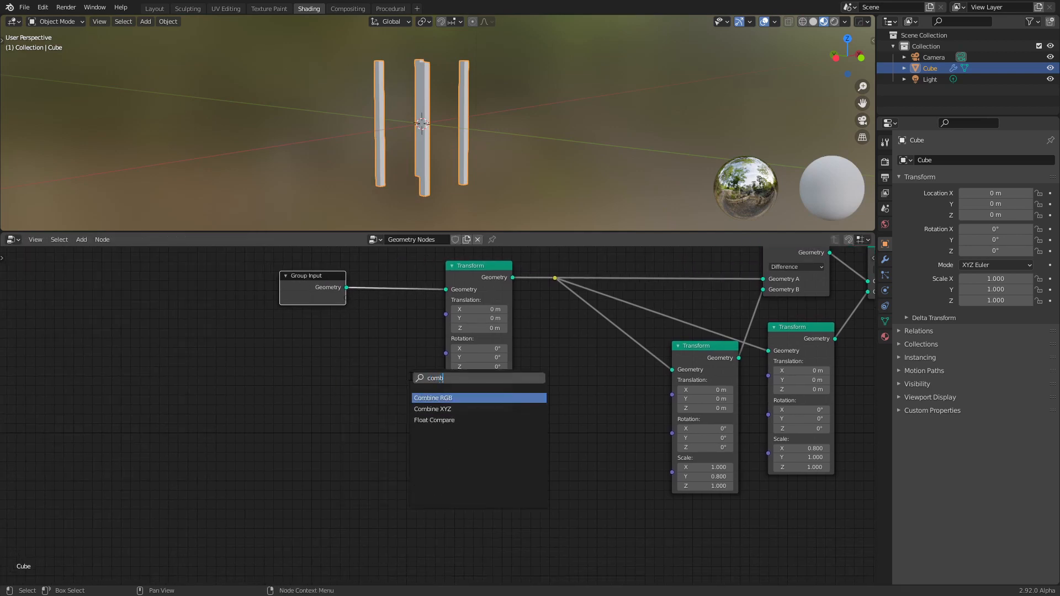
pyautogui.click(433, 409)
pyautogui.click(398, 411)
pyautogui.scroll(1, 430, 412)
# - Set all three Combine XYZ components to 1 and connect its Vector output to the neighbouring Transform's Scale input
pyautogui.doubleClick(374, 418)
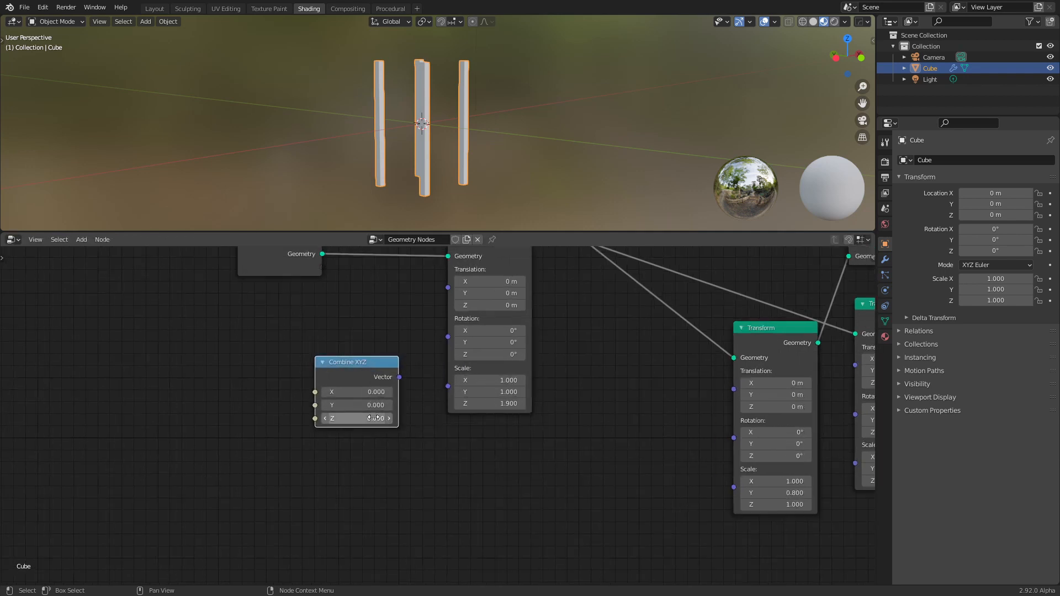
pyautogui.click(371, 442)
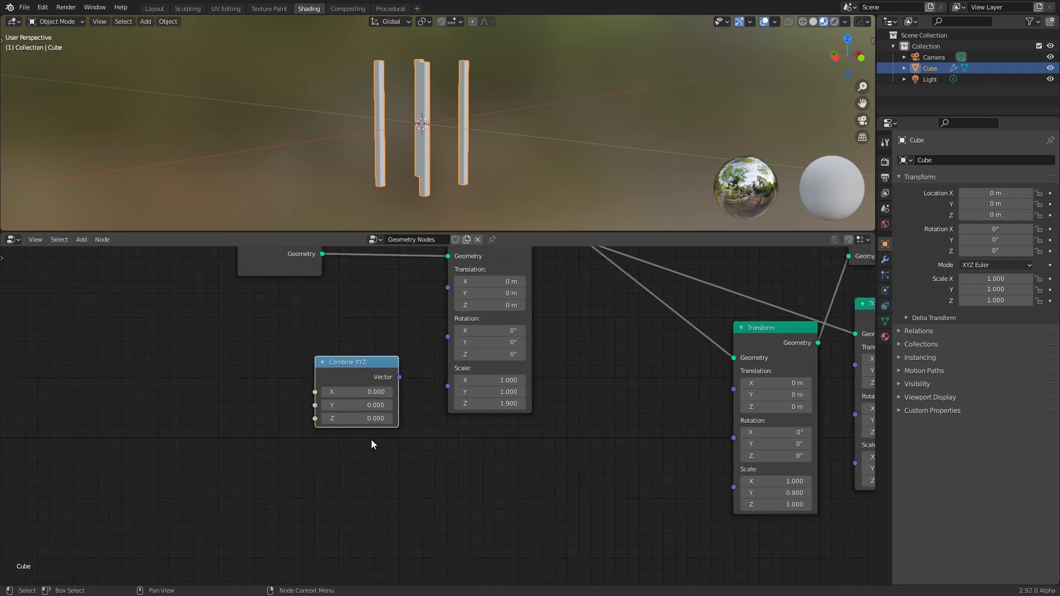
pyautogui.moveTo(373, 393); pyautogui.dragTo(373, 418)
pyautogui.write('1')
pyautogui.press('Return')
pyautogui.moveTo(399, 377); pyautogui.dragTo(448, 386)
pyautogui.moveTo(372, 363); pyautogui.dragTo(400, 362)
# - Add a Value node and place it ahead of the Combine XYZ node
pyautogui.moveTo(294, 362); pyautogui.dragTo(409, 363, button='middle')
pyautogui.scroll(-1, 406, 363)
pyautogui.hotkey('shift', 'a')
pyautogui.click(409, 359)
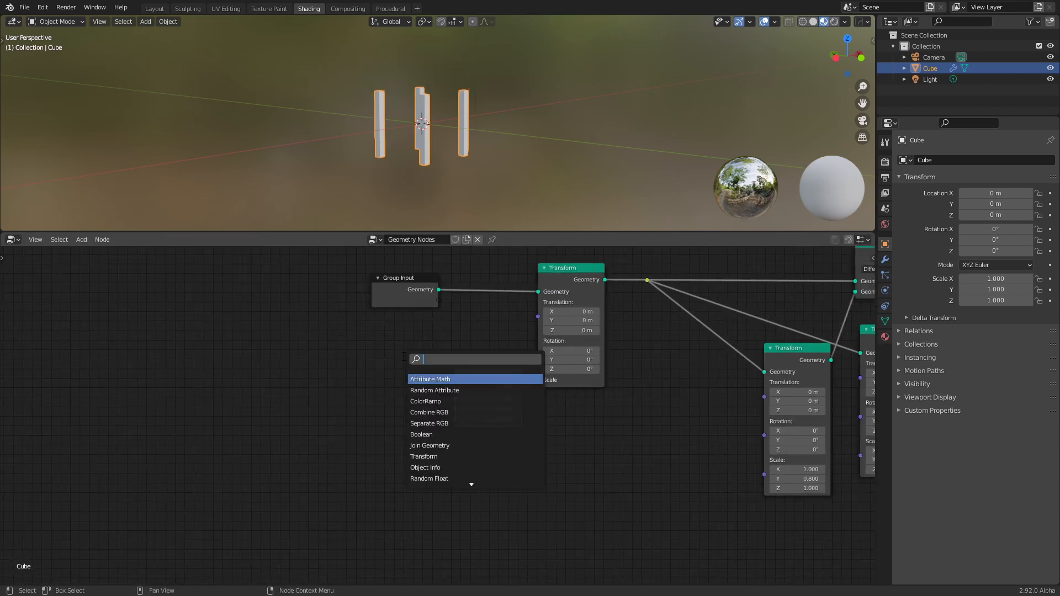
pyautogui.write('value')
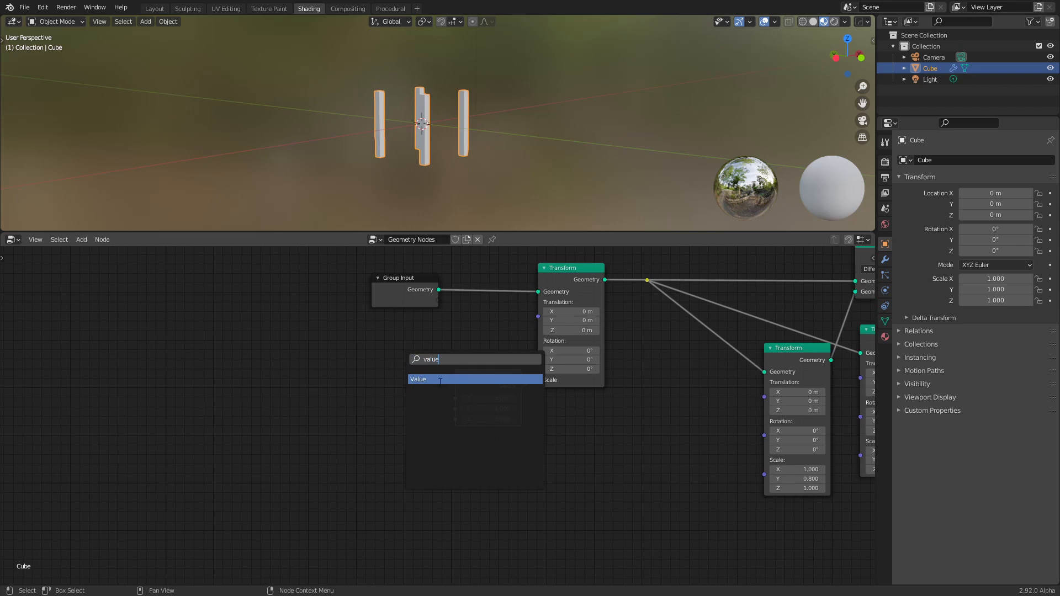
pyautogui.click(441, 381)
pyautogui.click(357, 401)
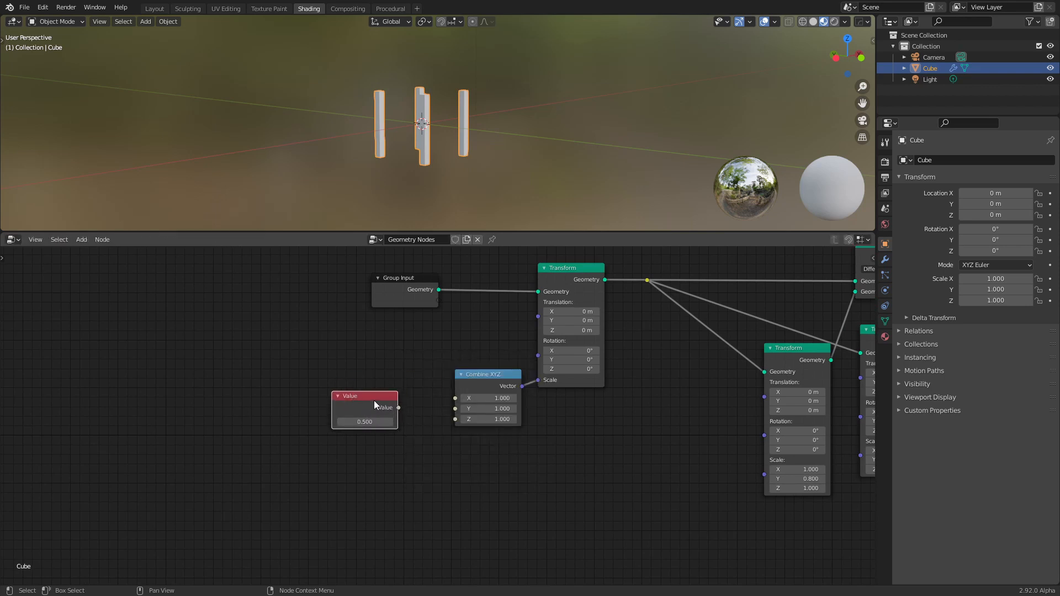
pyautogui.moveTo(374, 404); pyautogui.dragTo(356, 412)
# - Set the Value node to 1, connect it to the Combine XYZ node's Z input, and align it with that input
pyautogui.click(403, 443)
pyautogui.doubleClick(348, 429)
pyautogui.write('1')
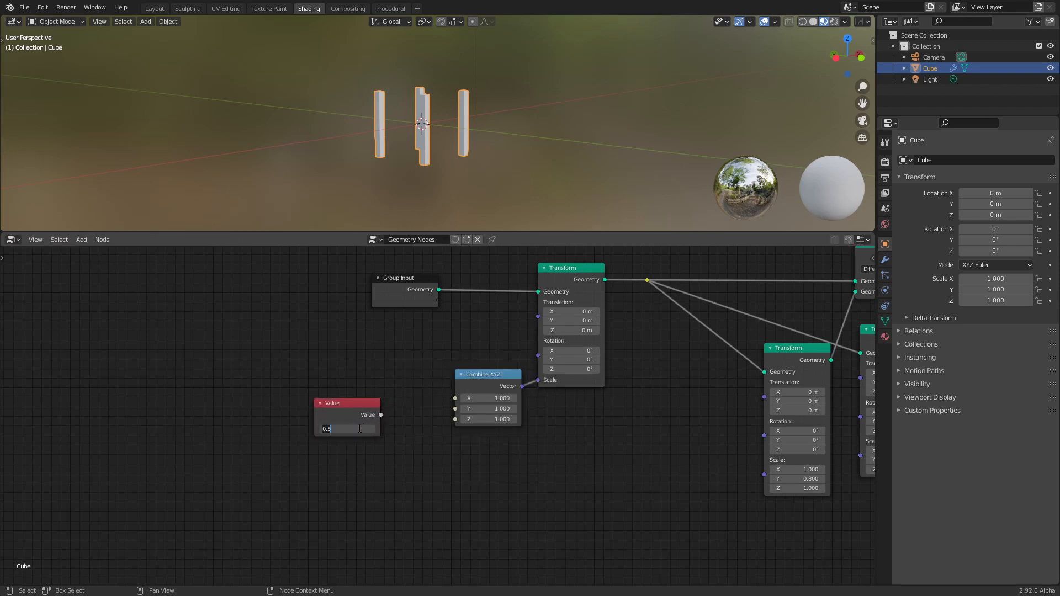
pyautogui.press('Return')
pyautogui.moveTo(381, 414); pyautogui.dragTo(455, 419)
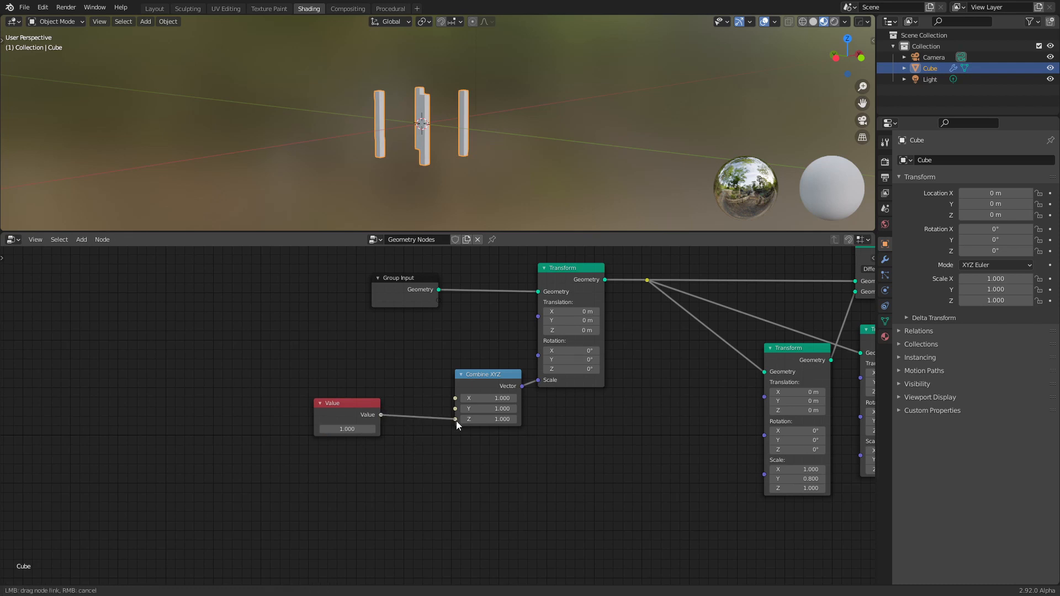
pyautogui.moveTo(357, 403); pyautogui.dragTo(367, 408)
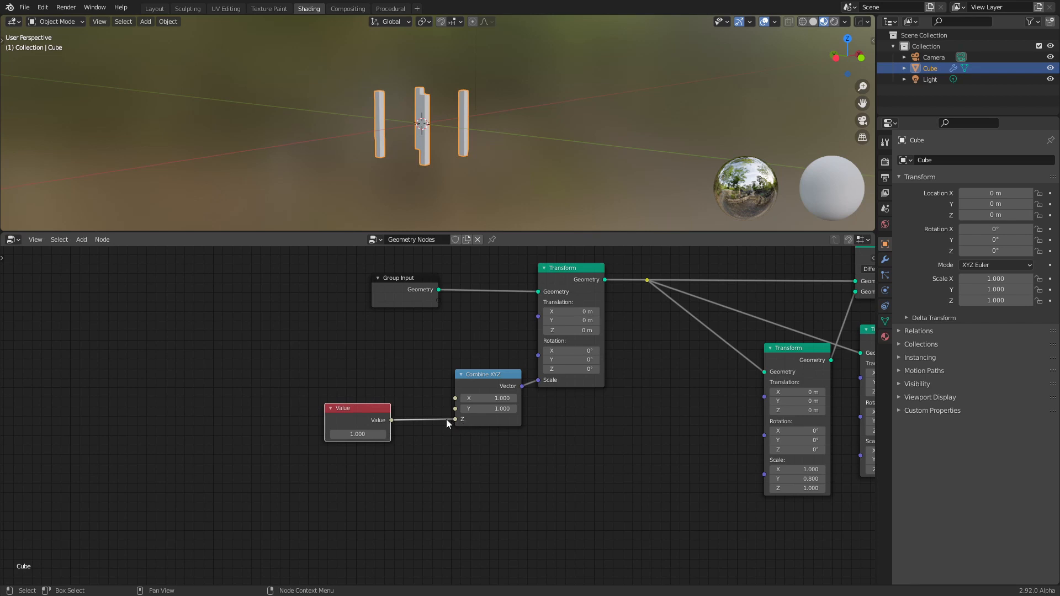
pyautogui.moveTo(371, 411); pyautogui.dragTo(339, 410)
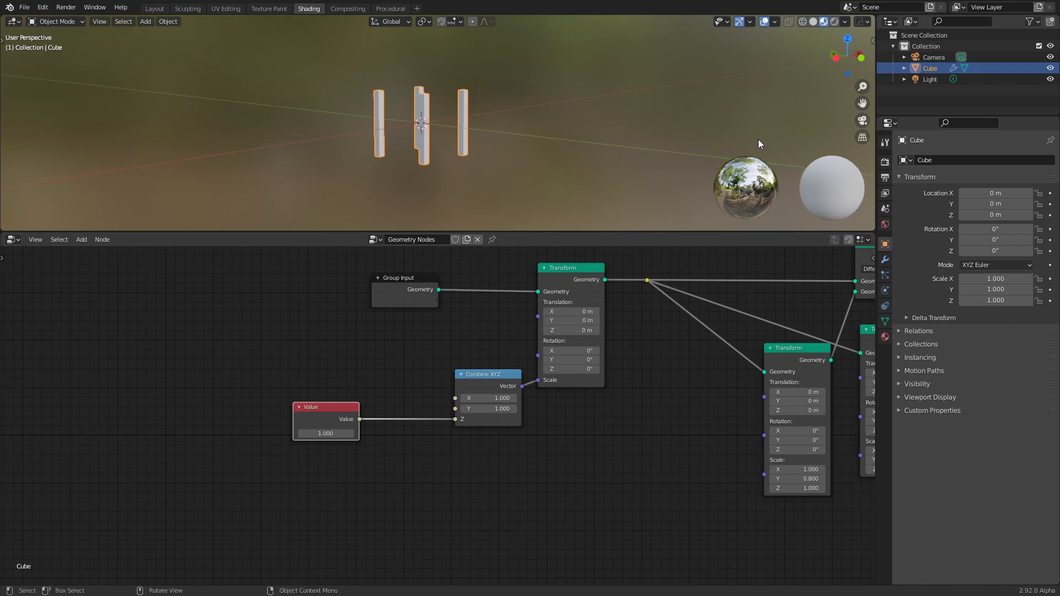
# - Show the cube's transform properties in the 3D viewport and examine its dimensions
pyautogui.press('n')
pyautogui.scroll(-2, 799, 130)
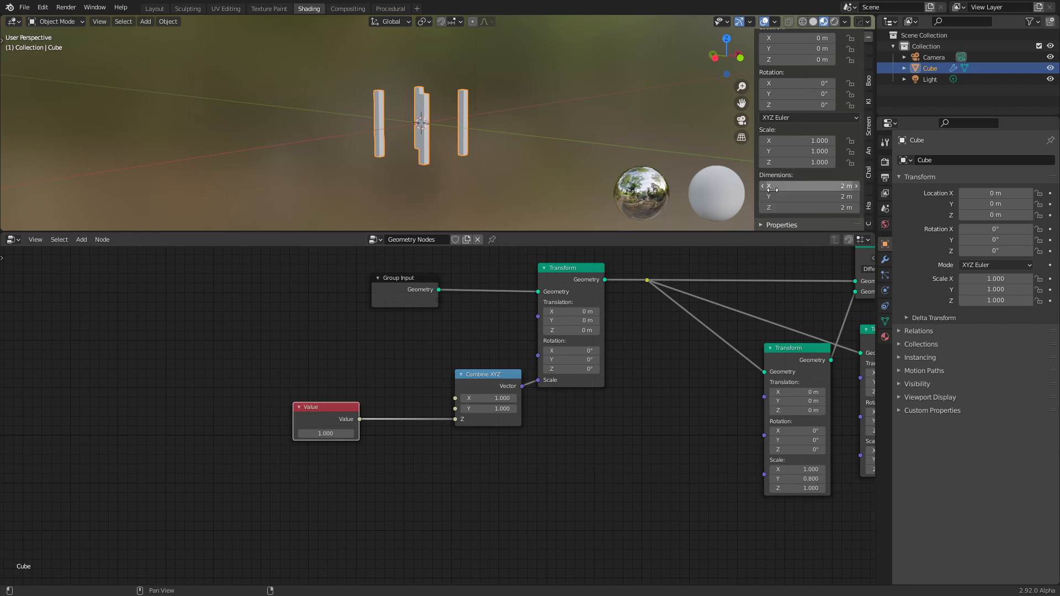
# - Duplicate the Combine XYZ node, place the copy above the original, and space out the Group Input and Value nodes around them
pyautogui.scroll(1, 577, 343)
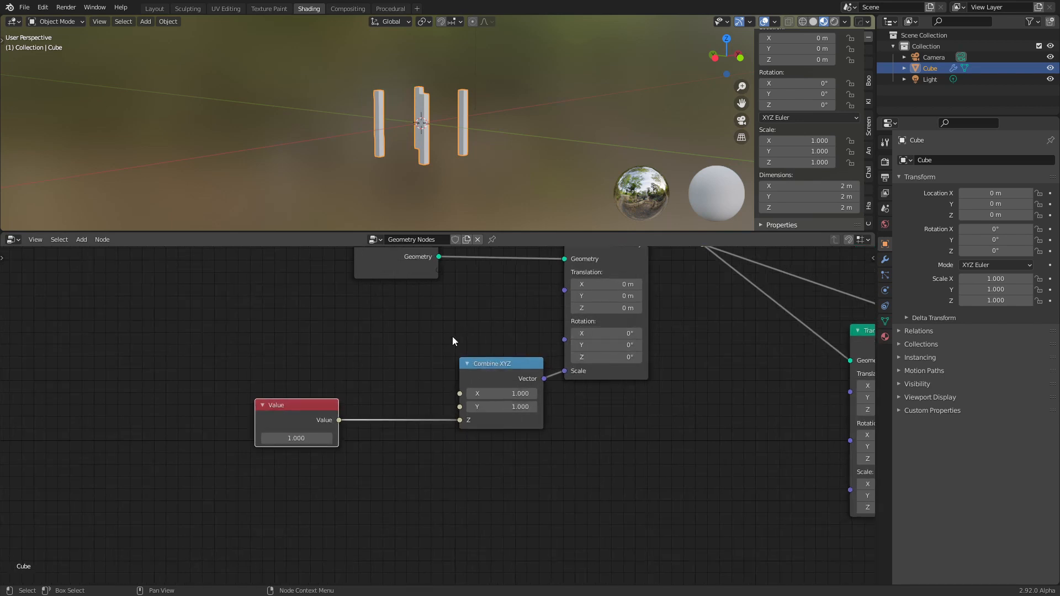
pyautogui.moveTo(452, 337); pyautogui.dragTo(530, 385, button='middle')
pyautogui.moveTo(471, 313); pyautogui.dragTo(436, 271)
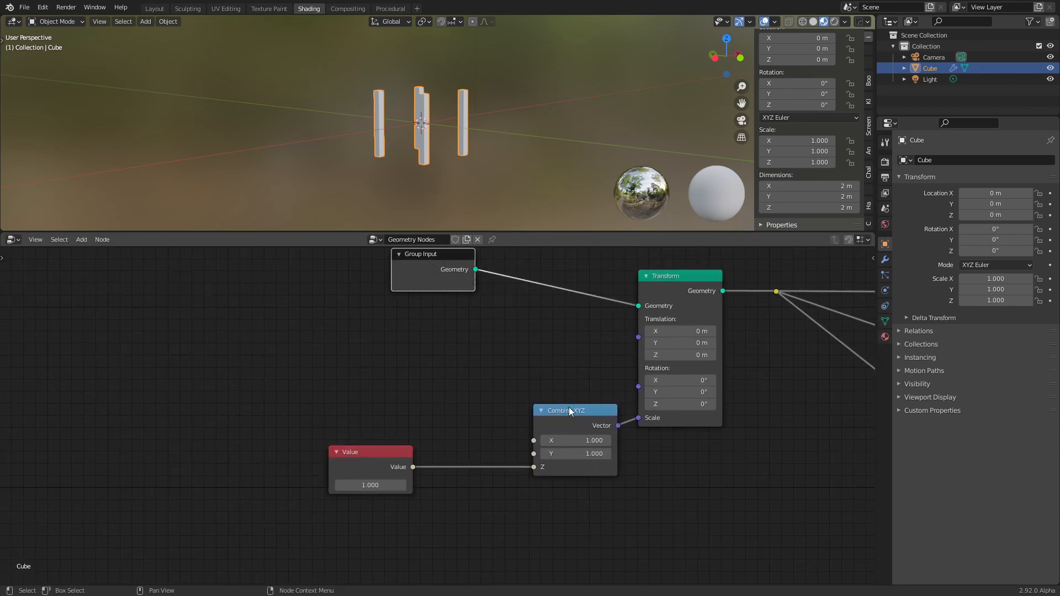
pyautogui.moveTo(569, 407); pyautogui.dragTo(556, 442)
pyautogui.hotkey('shift', 'd')
pyautogui.click(554, 336)
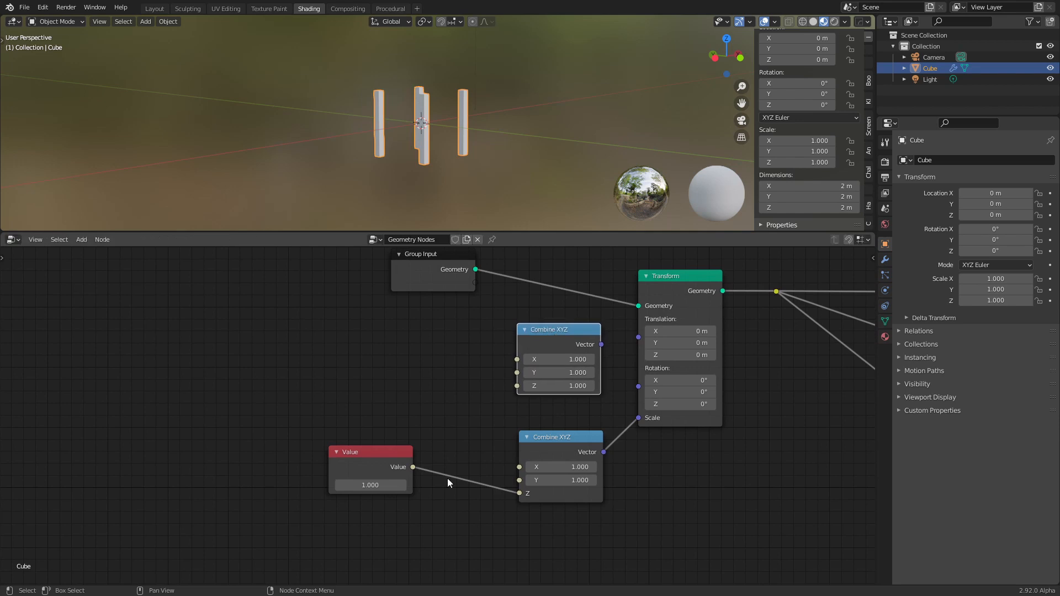
pyautogui.moveTo(384, 451); pyautogui.dragTo(348, 475)
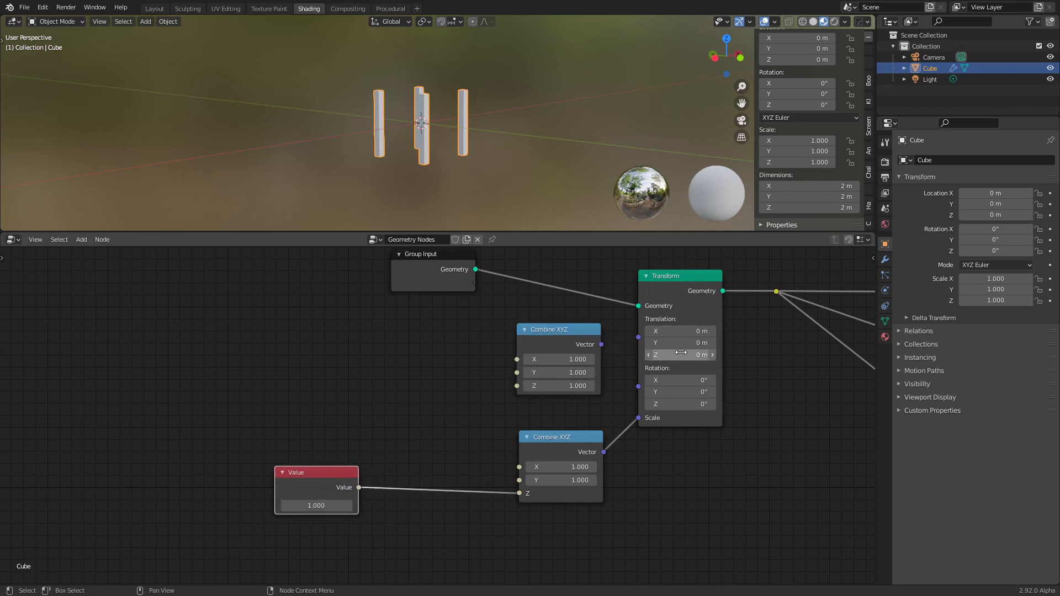
# - Wire the Value node through the copied Combine XYZ's Z, with X and Y at 0, into the Transform's Translation
pyautogui.moveTo(602, 345); pyautogui.dragTo(638, 337)
pyautogui.scroll(-1, 467, 346)
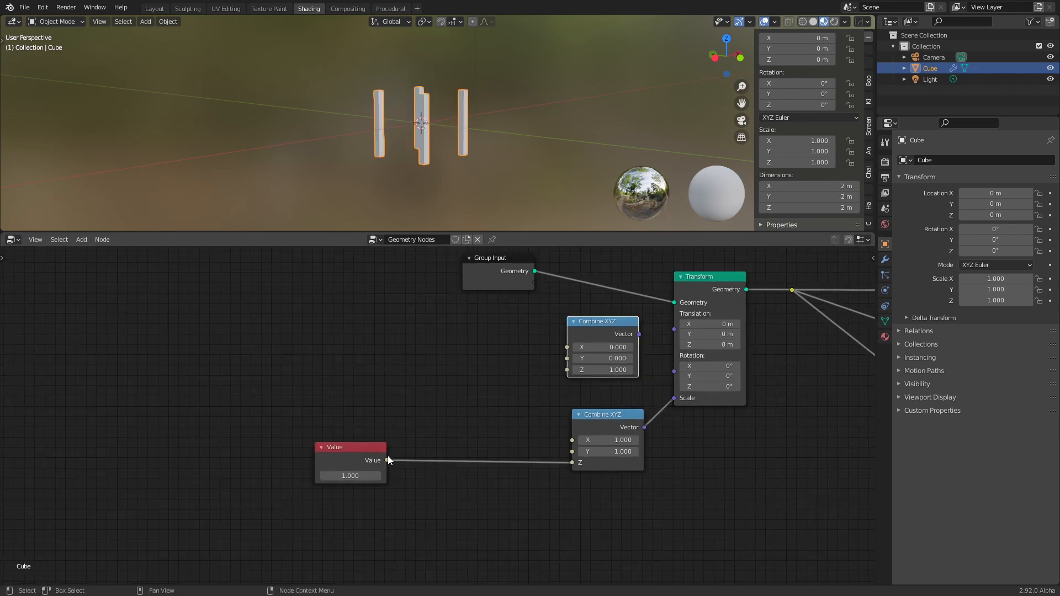
pyautogui.moveTo(388, 460); pyautogui.dragTo(567, 369)
pyautogui.moveTo(639, 334); pyautogui.dragTo(676, 326)
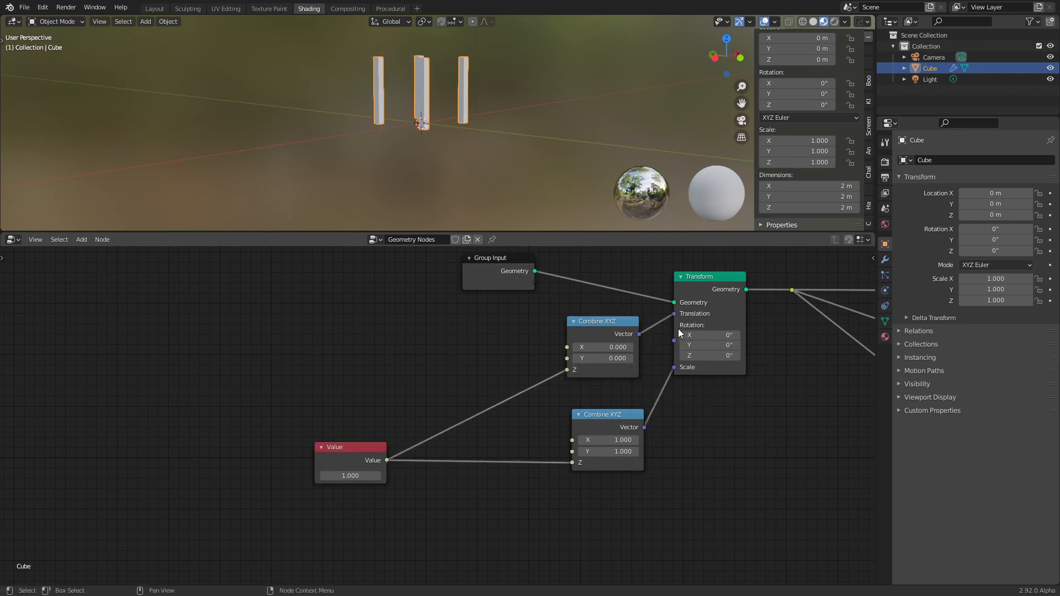
# - Try the Value node at 0.7 to test the legs' height and position, and restore it to 1
pyautogui.moveTo(489, 129); pyautogui.dragTo(501, 181, button='middle')
pyautogui.moveTo(355, 472)
pyautogui.mouseDown()
pyautogui.moveTo(409, 473)
pyautogui.moveTo(366, 472)
pyautogui.mouseUp()
pyautogui.hotkey('ctrl', 'z')
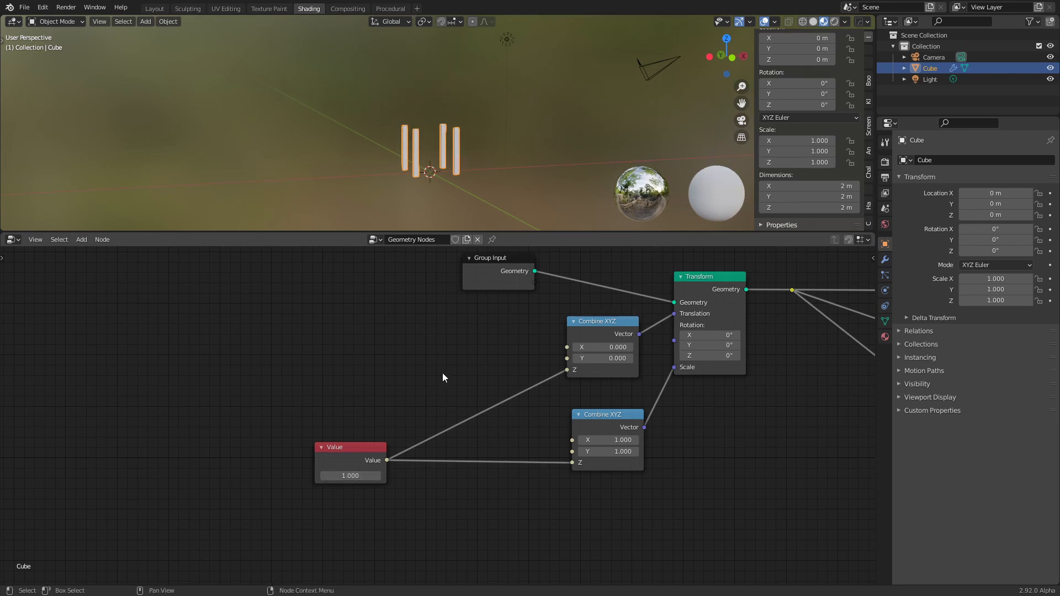
pyautogui.moveTo(424, 176); pyautogui.dragTo(487, 183, button='middle')
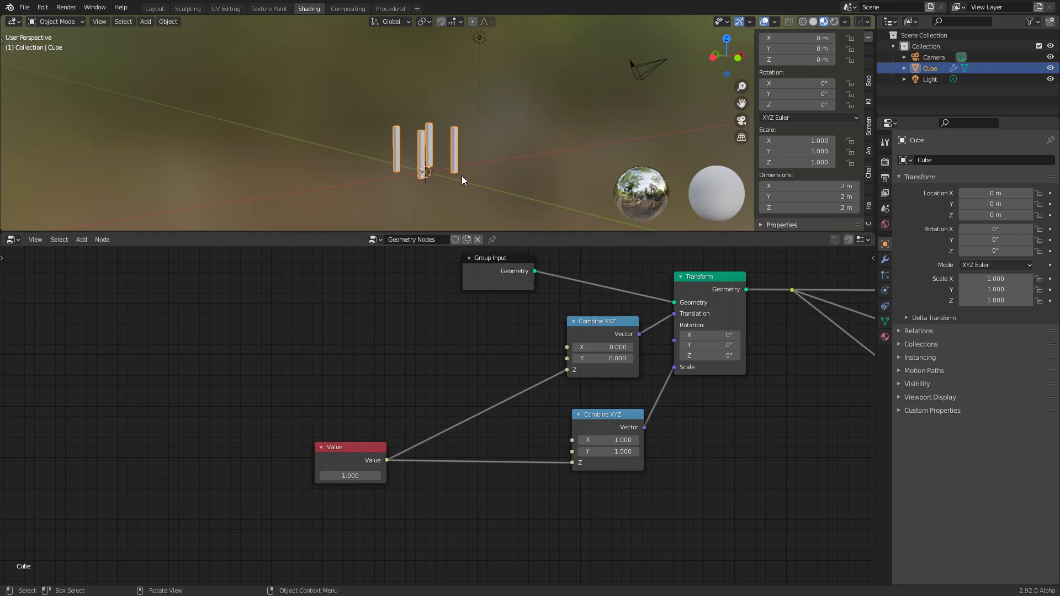
pyautogui.moveTo(350, 475)
pyautogui.mouseDown()
pyautogui.moveTo(454, 476)
pyautogui.moveTo(312, 475)
pyautogui.moveTo(340, 475)
pyautogui.mouseUp()
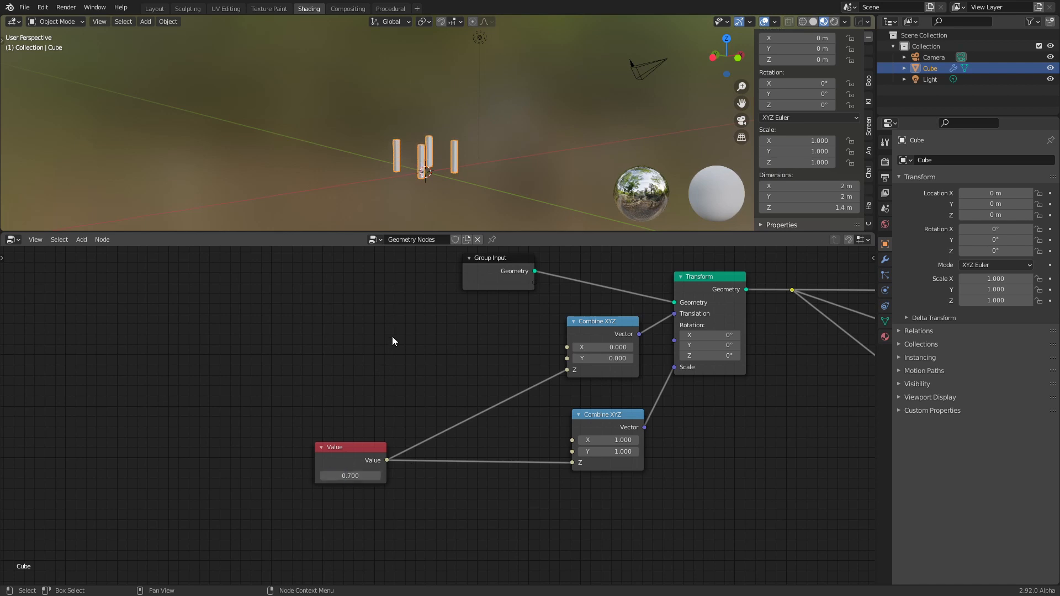
pyautogui.click(374, 476)
pyautogui.write('1')
pyautogui.press('Return')
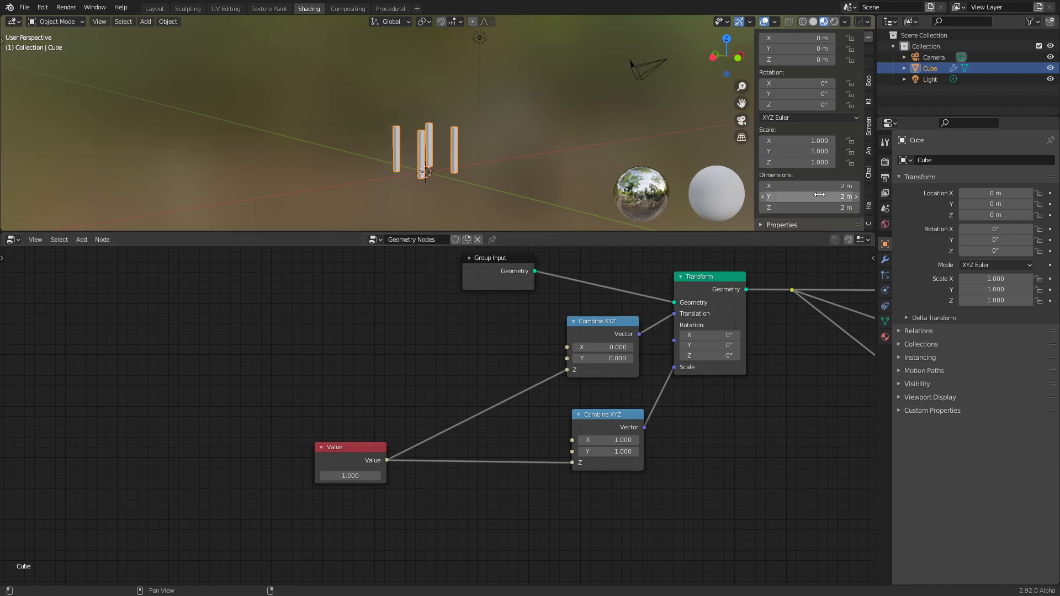
# - Inspect the cube's original mesh in Edit Mode and return to Object Mode with the cube selected
pyautogui.press('Tab')
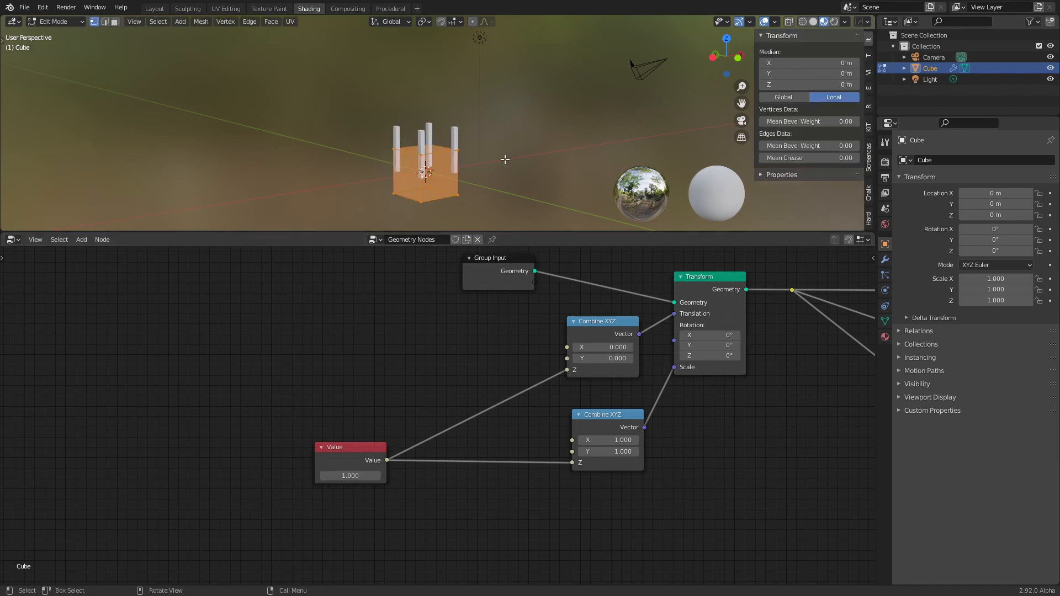
pyautogui.moveTo(524, 166); pyautogui.dragTo(515, 168, button='middle')
pyautogui.click(517, 169)
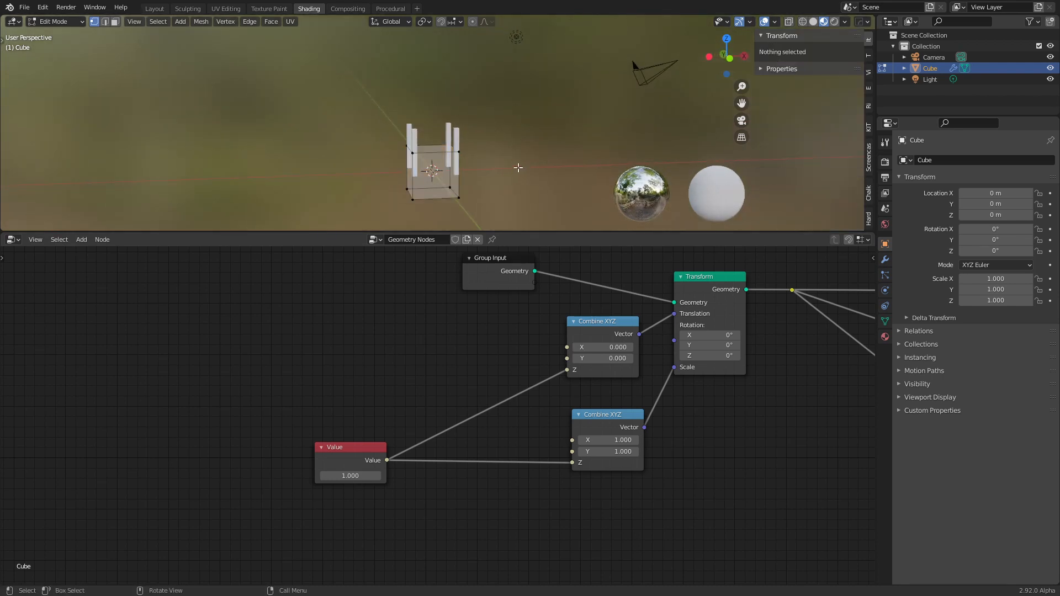
pyautogui.press('Tab')
pyautogui.click(513, 166)
pyautogui.moveTo(437, 159); pyautogui.dragTo(462, 145, button='middle')
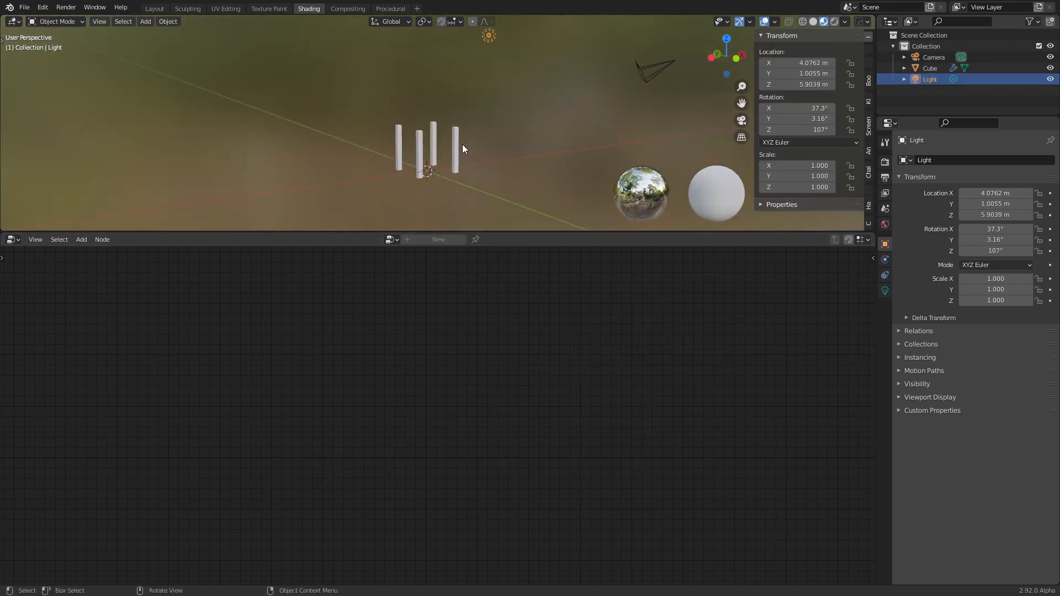
pyautogui.click(440, 146)
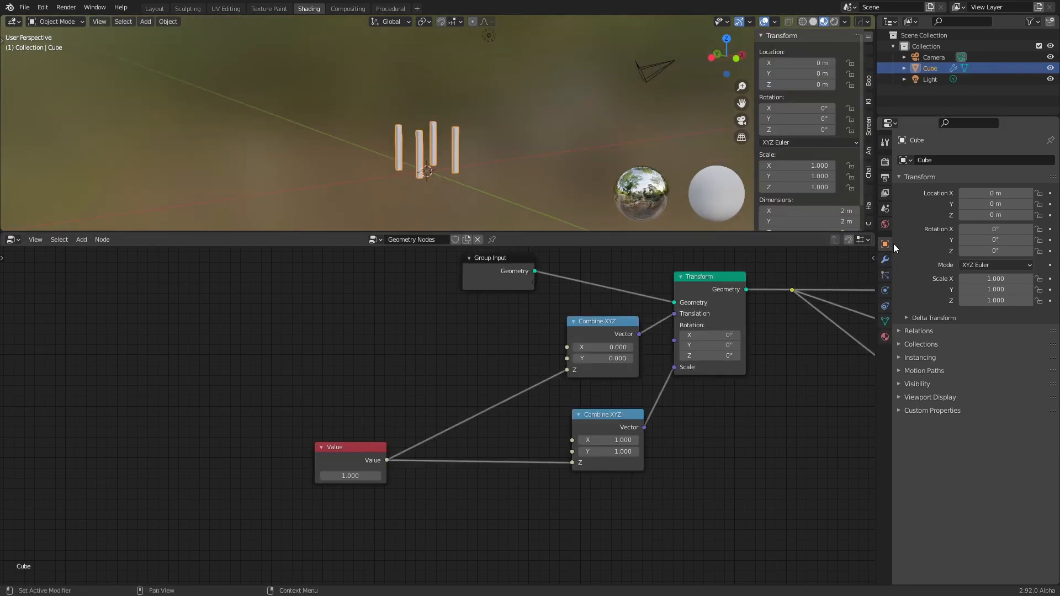
# - Turn off the GeometryNodes modifier's viewport display and set the cube's X, Y and Z dimensions to 4 m
pyautogui.click(885, 259)
pyautogui.click(1002, 179)
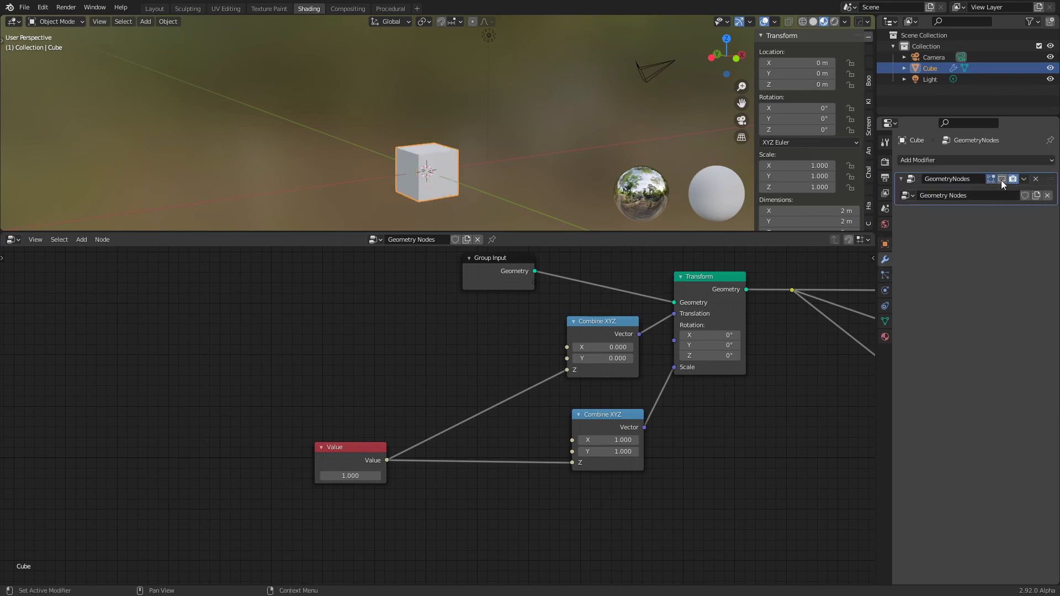
pyautogui.moveTo(514, 161); pyautogui.dragTo(470, 125, button='middle')
pyautogui.scroll(-2, 795, 147)
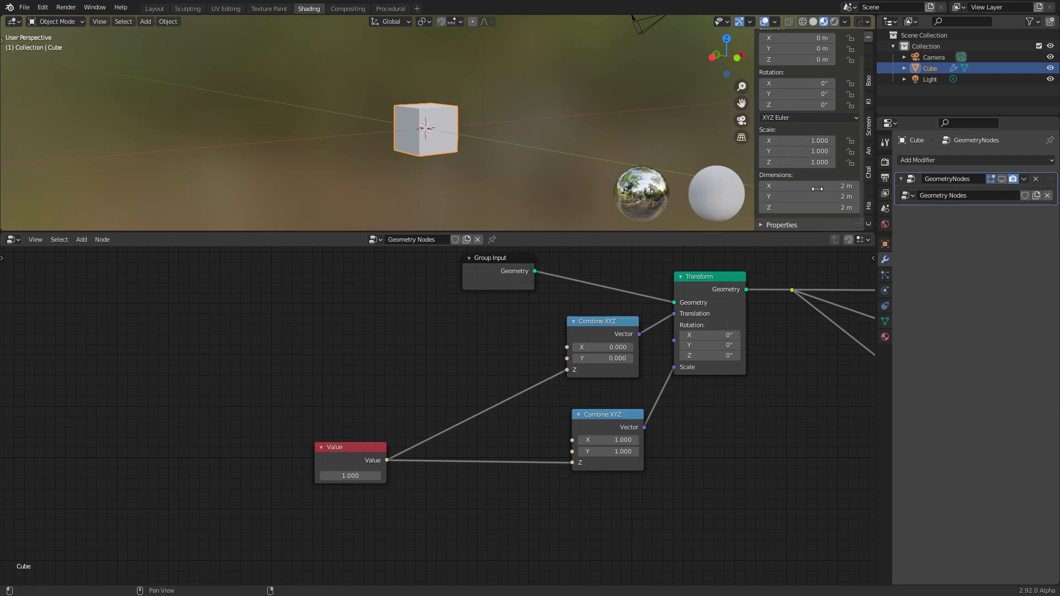
pyautogui.moveTo(808, 188); pyautogui.dragTo(808, 208)
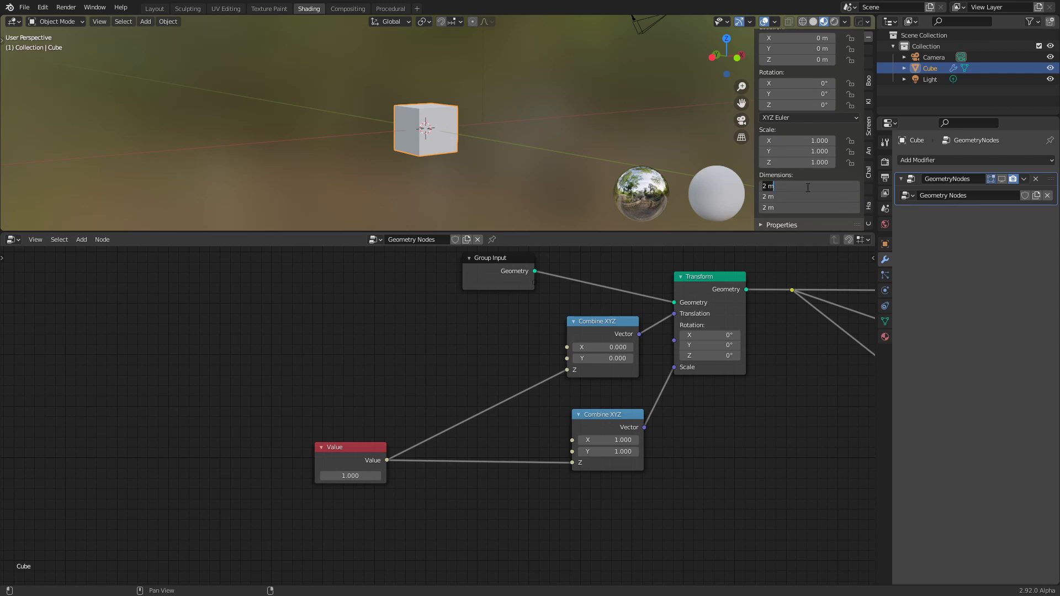
pyautogui.write('4')
pyautogui.press('Return')
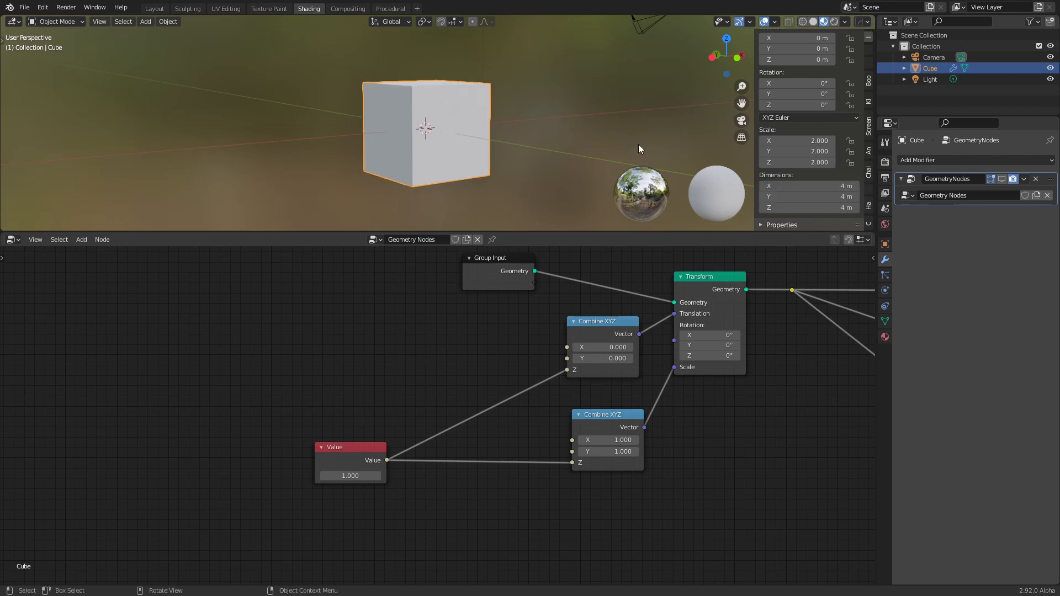
# - Apply the cube's scale and turn the GeometryNodes modifier's viewport display back on
pyautogui.hotkey('ctrl', 'a')
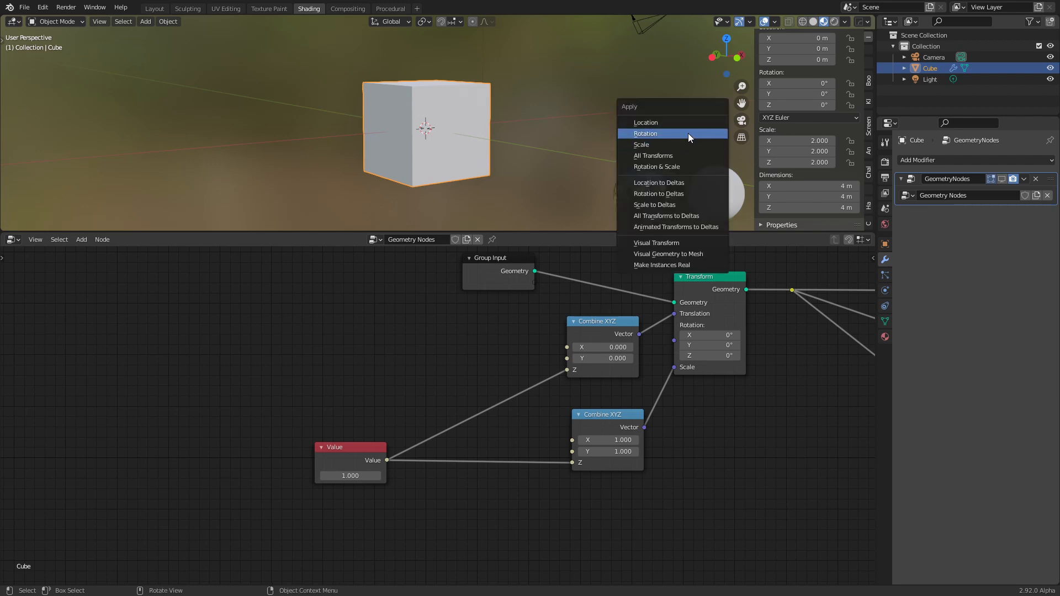
pyautogui.click(676, 144)
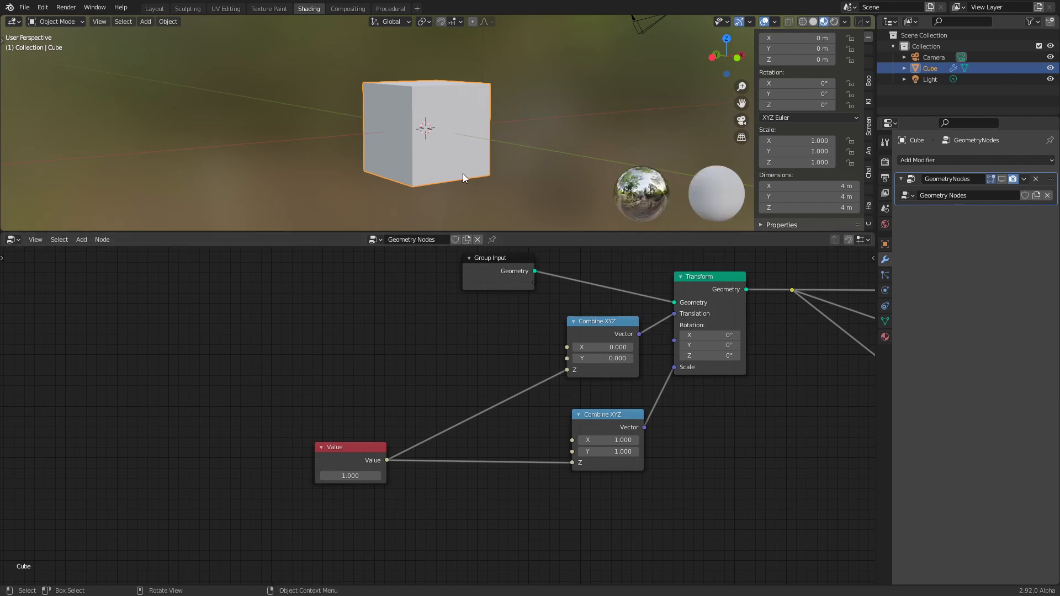
pyautogui.click(1001, 179)
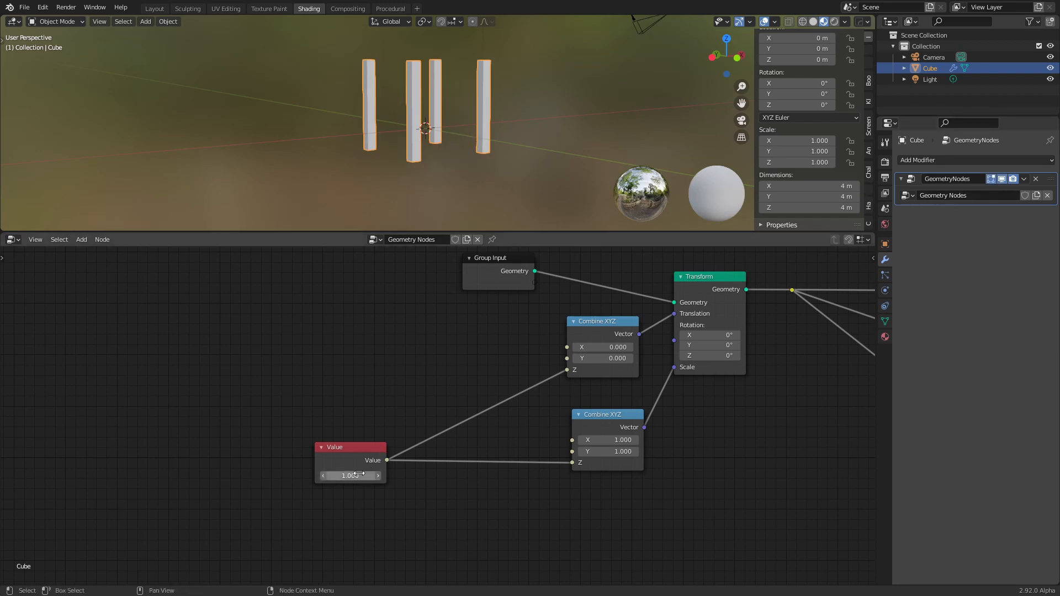
# - Try raising the Value node to 1.2 to test the enlarged legs' height, and restore it to 1
pyautogui.moveTo(350, 475)
pyautogui.mouseDown()
pyautogui.moveTo(409, 476)
pyautogui.moveTo(323, 475)
pyautogui.moveTo(363, 476)
pyautogui.mouseUp()
pyautogui.scroll(-3, 429, 168)
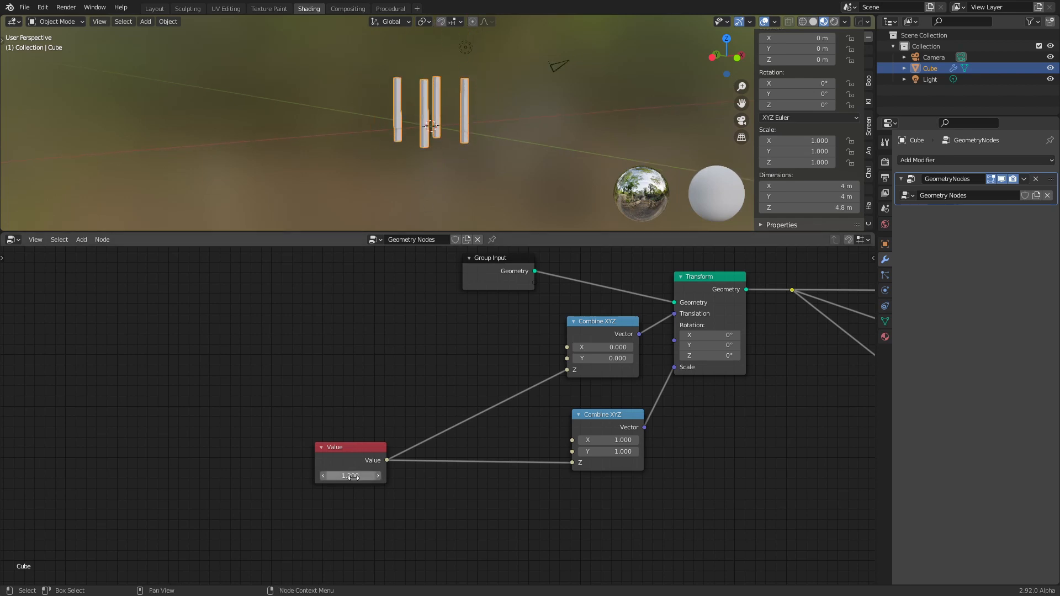
pyautogui.click(353, 476)
pyautogui.write('1')
pyautogui.press('Return')
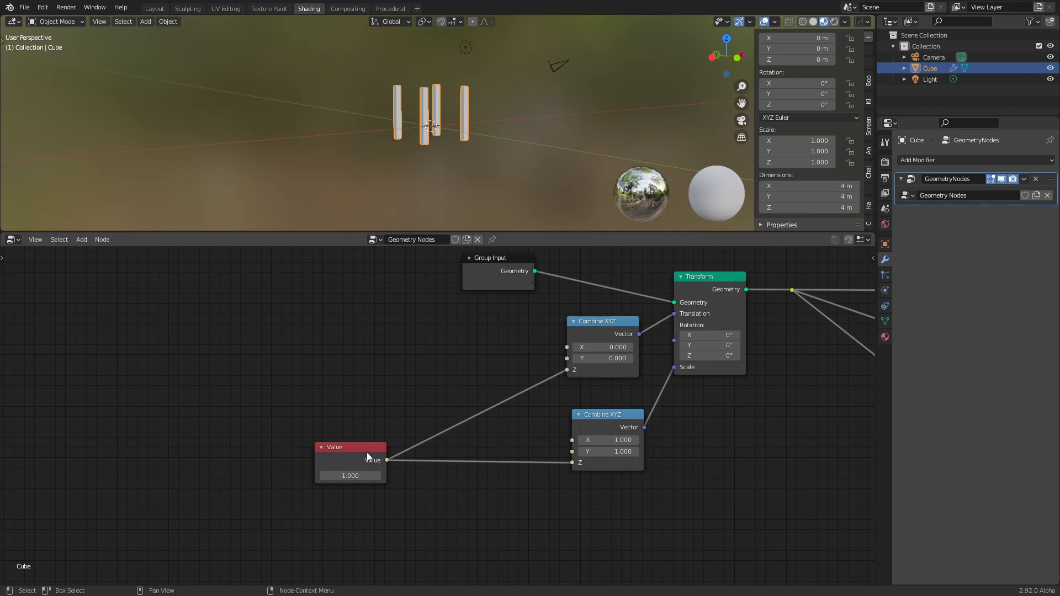
# - Make room between the nodes and insert a Math node on the link from Value to the upper Combine XYZ's Z input
pyautogui.moveTo(367, 452); pyautogui.dragTo(343, 451)
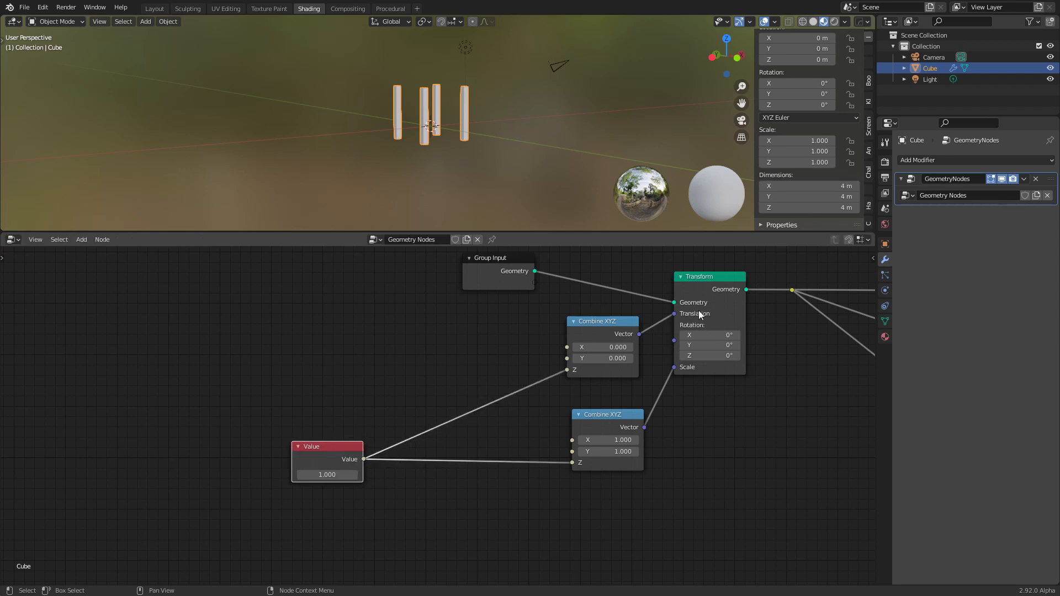
pyautogui.moveTo(606, 325); pyautogui.dragTo(606, 318)
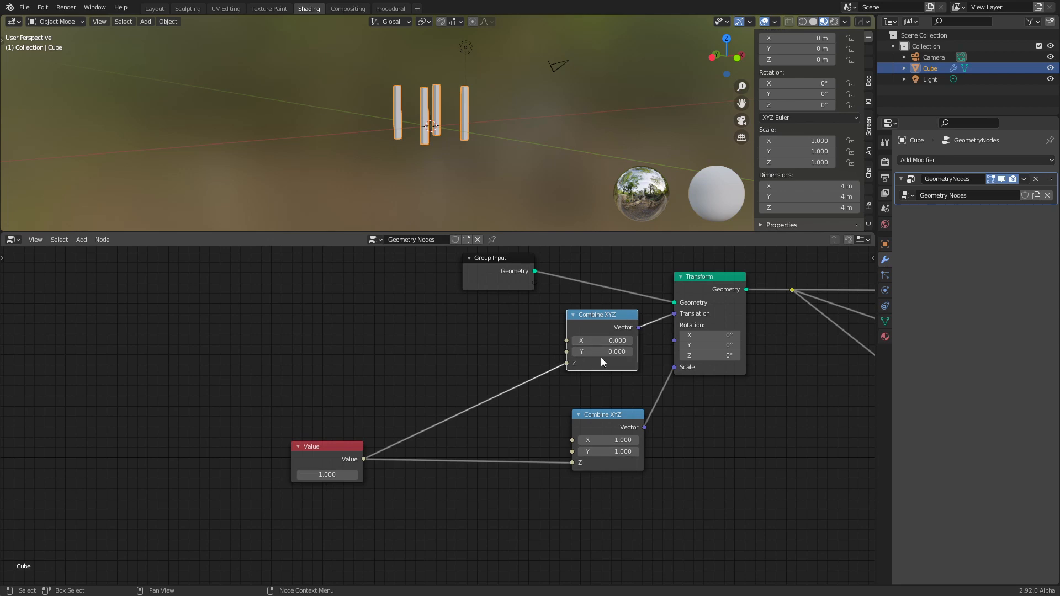
pyautogui.moveTo(474, 375); pyautogui.dragTo(469, 364, button='middle')
pyautogui.hotkey('shift', 'a')
pyautogui.write('s')
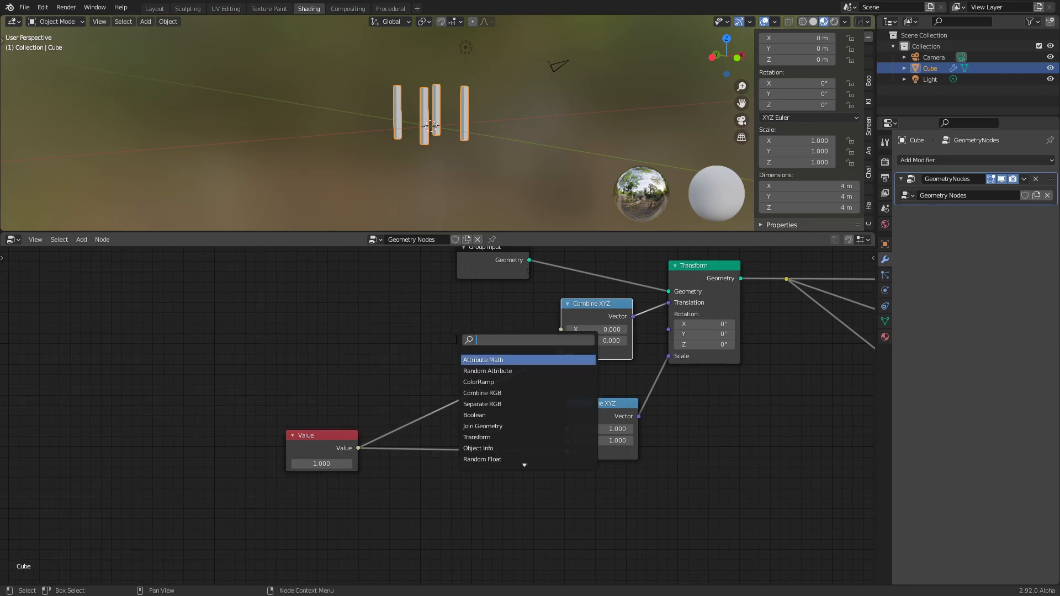
pyautogui.write('multi')
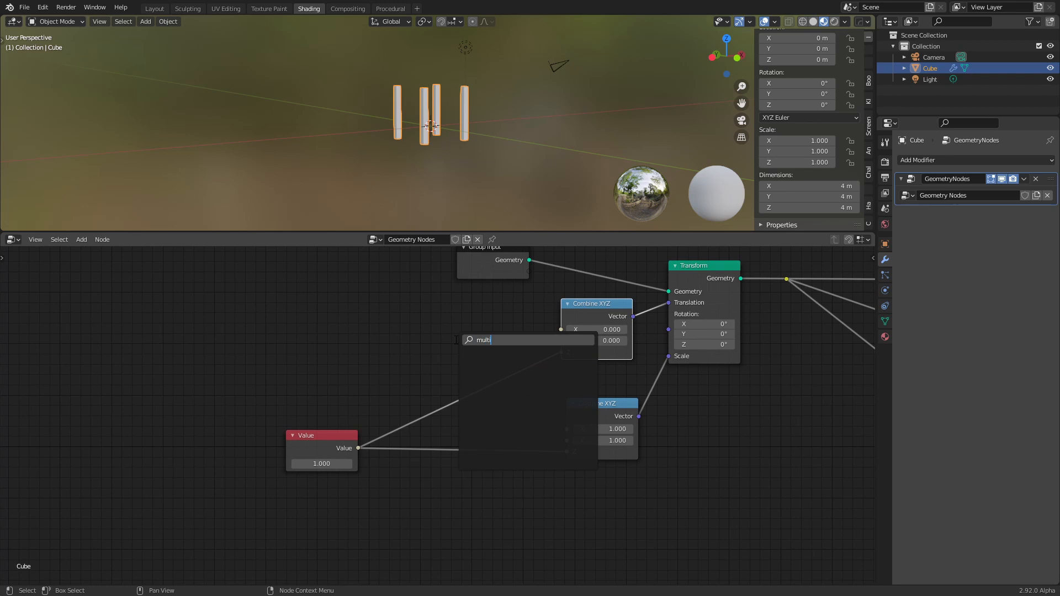
pyautogui.press('BackSpace')
pyautogui.press('BackSpace')
pyautogui.press('BackSpace')
pyautogui.press('BackSpace')
pyautogui.press('BackSpace')
pyautogui.write('math')
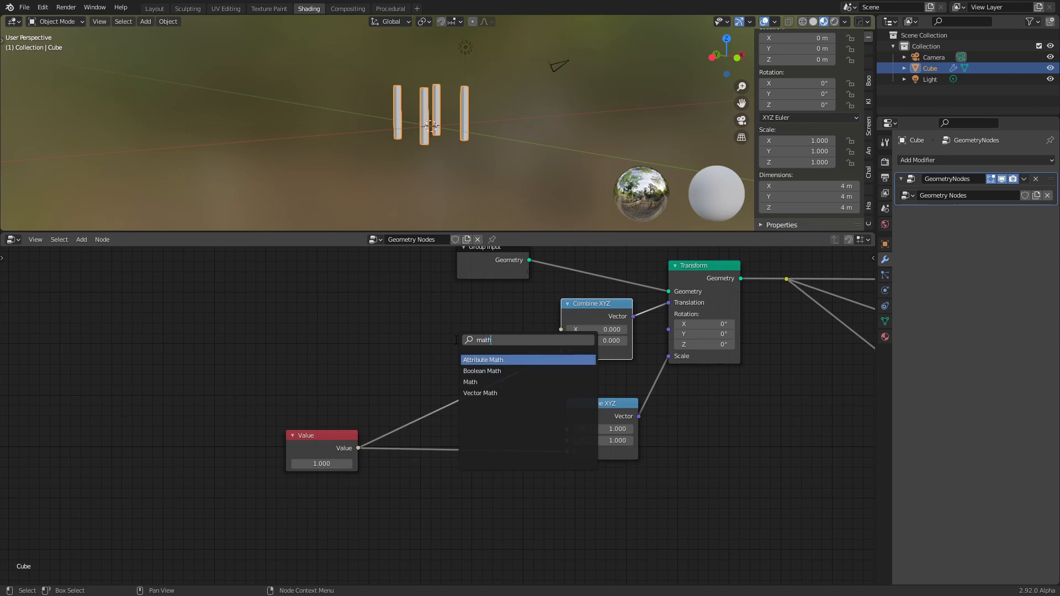
pyautogui.click(471, 382)
pyautogui.click(477, 358)
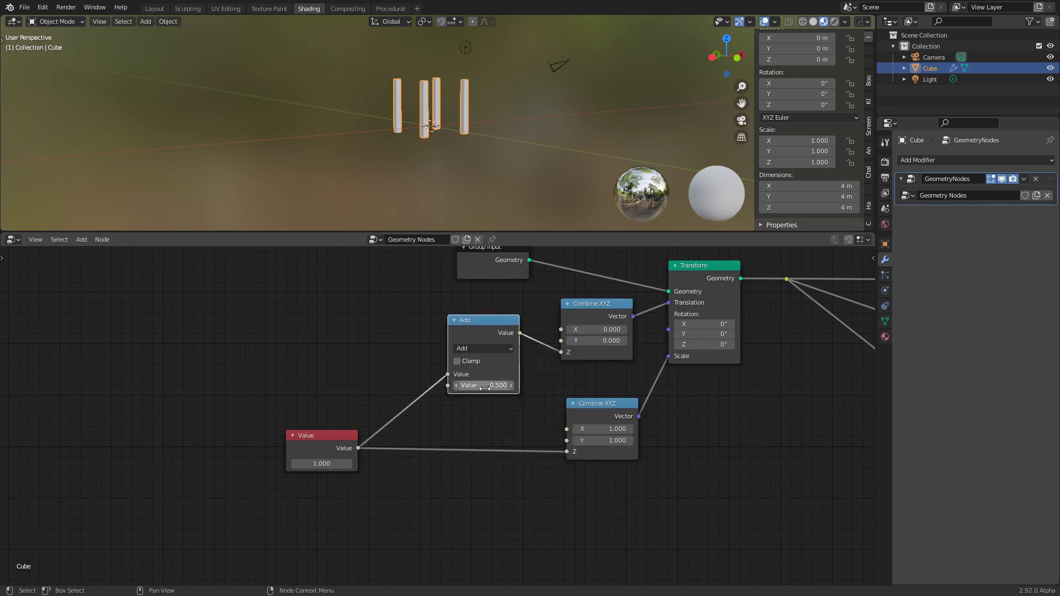
# - Set the Math node's second value to 2 and its operation to Multiply, and shift the node slightly down
pyautogui.click(485, 388)
pyautogui.write('2')
pyautogui.press('Return')
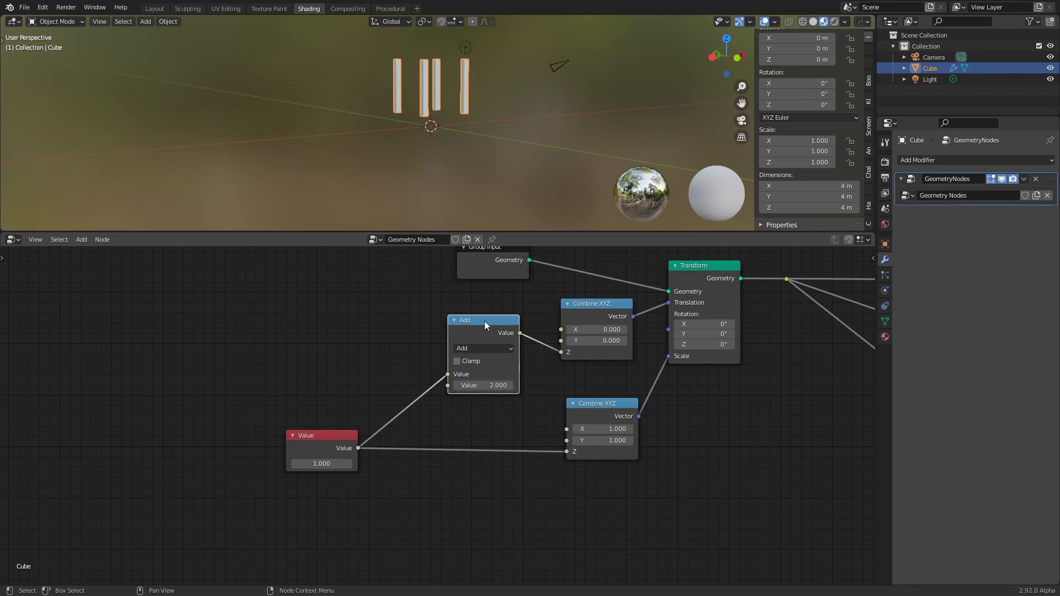
pyautogui.moveTo(485, 320); pyautogui.dragTo(496, 338)
pyautogui.click(484, 368)
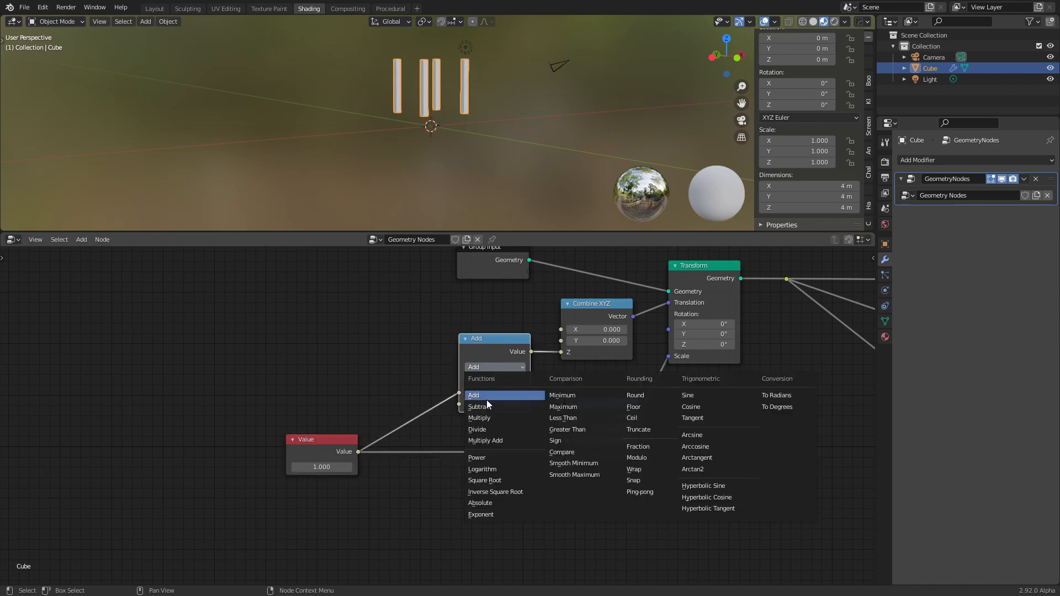
pyautogui.click(479, 418)
pyautogui.moveTo(322, 467)
pyautogui.mouseDown()
pyautogui.moveTo(358, 467)
pyautogui.moveTo(322, 467)
pyautogui.mouseUp()
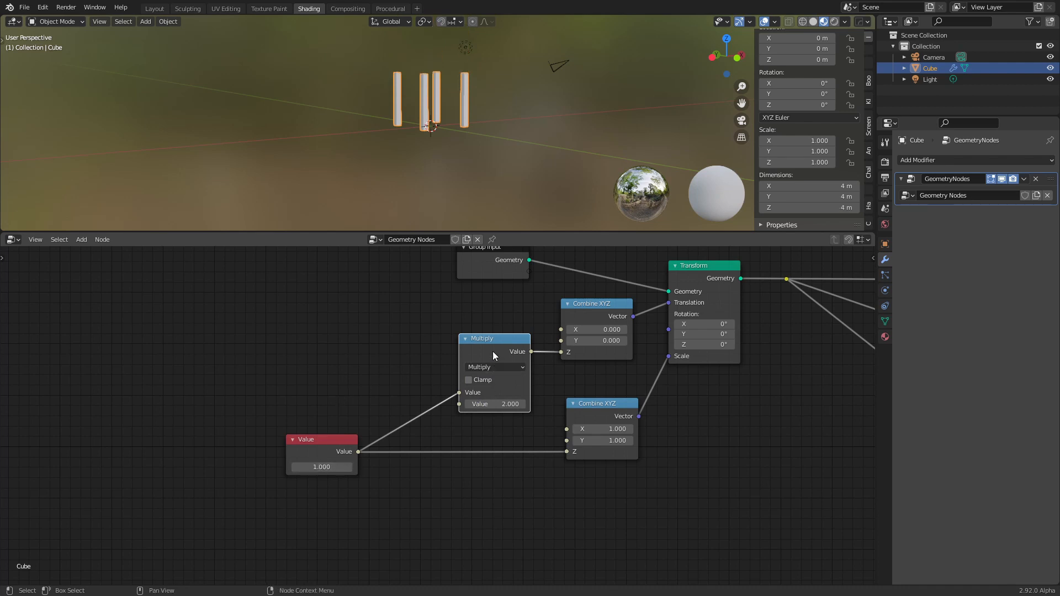
# - Try different leg heights by setting the Value node to 1.5 and then 0.8
pyautogui.moveTo(503, 354)
pyautogui.mouseDown()
pyautogui.moveTo(494, 351)
pyautogui.moveTo(508, 356)
pyautogui.mouseUp()
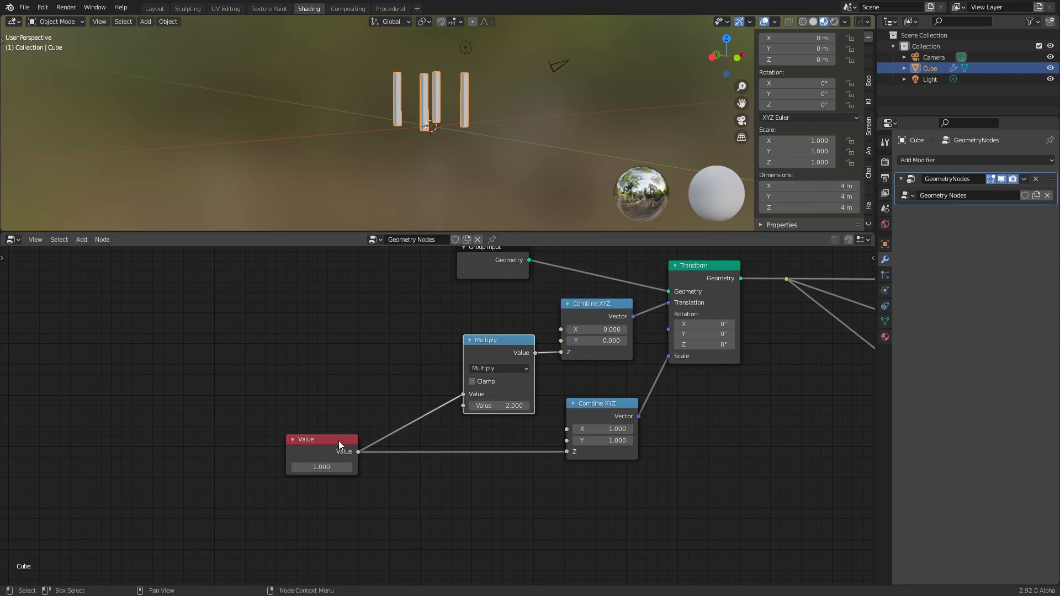
pyautogui.moveTo(321, 465); pyautogui.dragTo(331, 466)
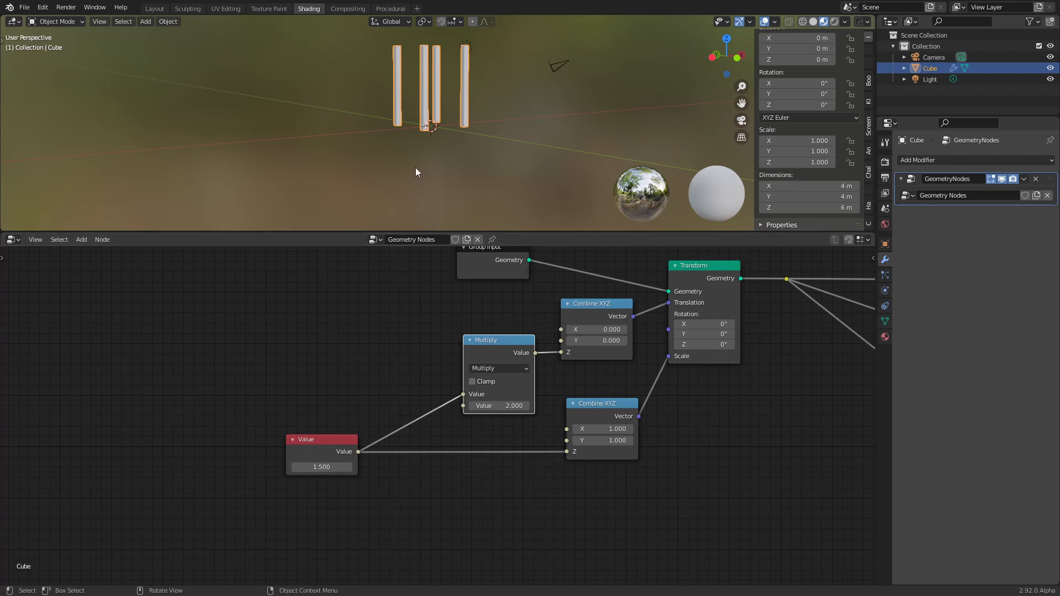
pyautogui.scroll(-3, 416, 166)
pyautogui.scroll(-2, 439, 177)
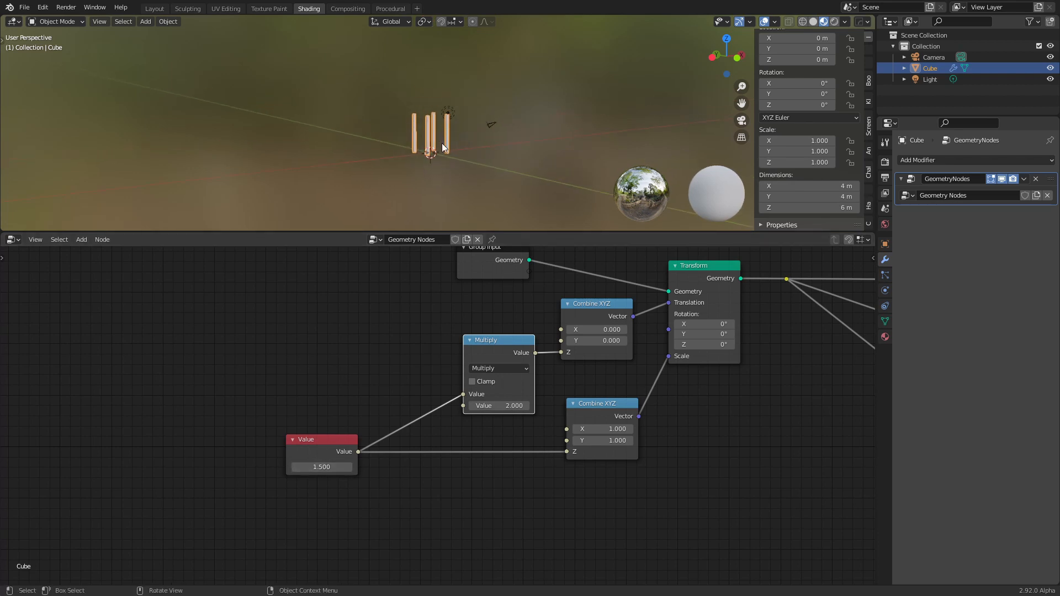
pyautogui.moveTo(337, 462)
pyautogui.mouseDown()
pyautogui.moveTo(310, 465)
pyautogui.moveTo(323, 465)
pyautogui.mouseUp()
pyautogui.scroll(2, 442, 205)
pyautogui.keyDown('shift'); pyautogui.moveTo(465, 193); pyautogui.dragTo(473, 141, button='middle'); pyautogui.keyUp('shift')
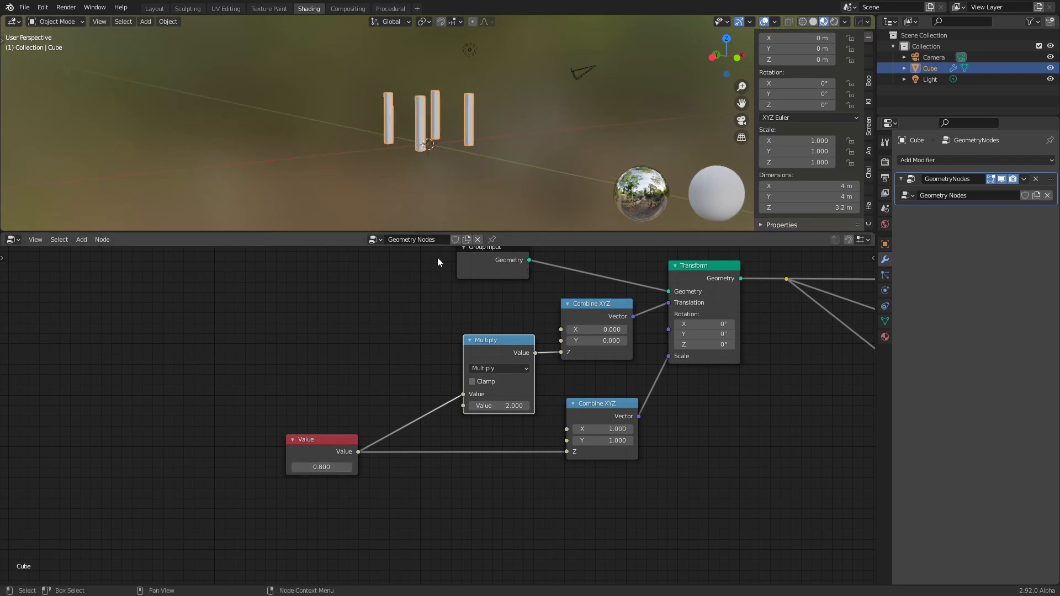
# - Set the Value node controlling the leg height to 1
pyautogui.scroll(-2, 433, 332)
pyautogui.moveTo(433, 331); pyautogui.dragTo(322, 359, button='middle')
pyautogui.scroll(1, 337, 353)
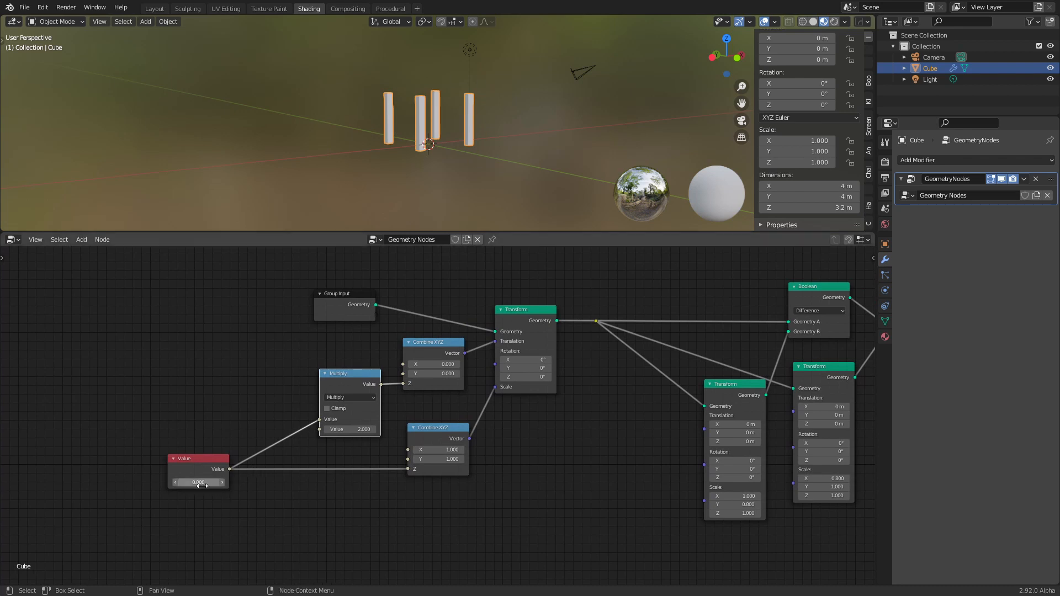
pyautogui.press('Up')
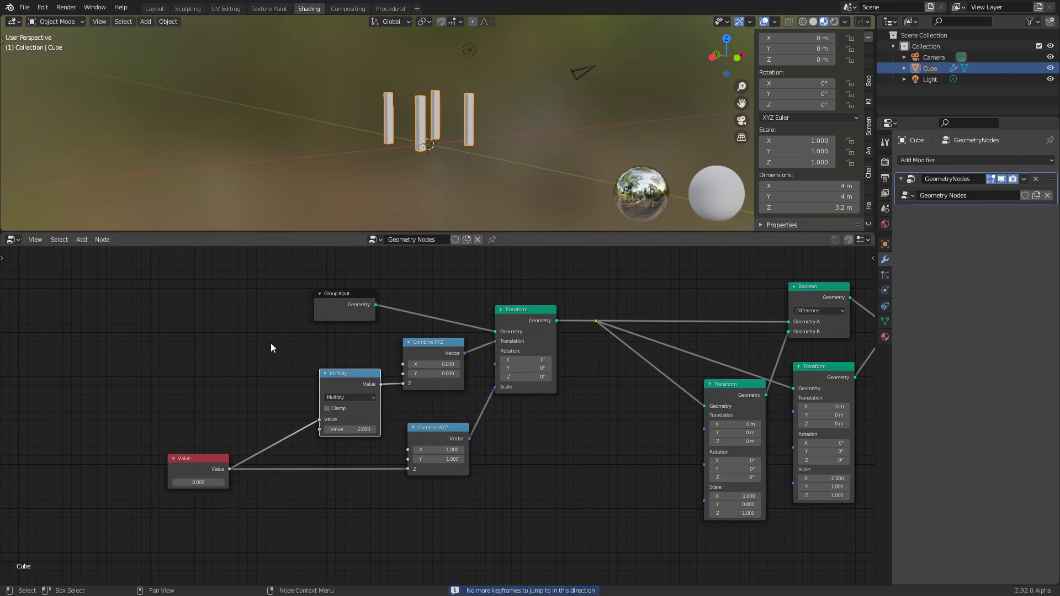
pyautogui.click(224, 482)
pyautogui.write('1')
pyautogui.press('Return')
# - Move the Group Input node up and away from the first Transform node to free space in the node tree
pyautogui.scroll(-3, 253, 358)
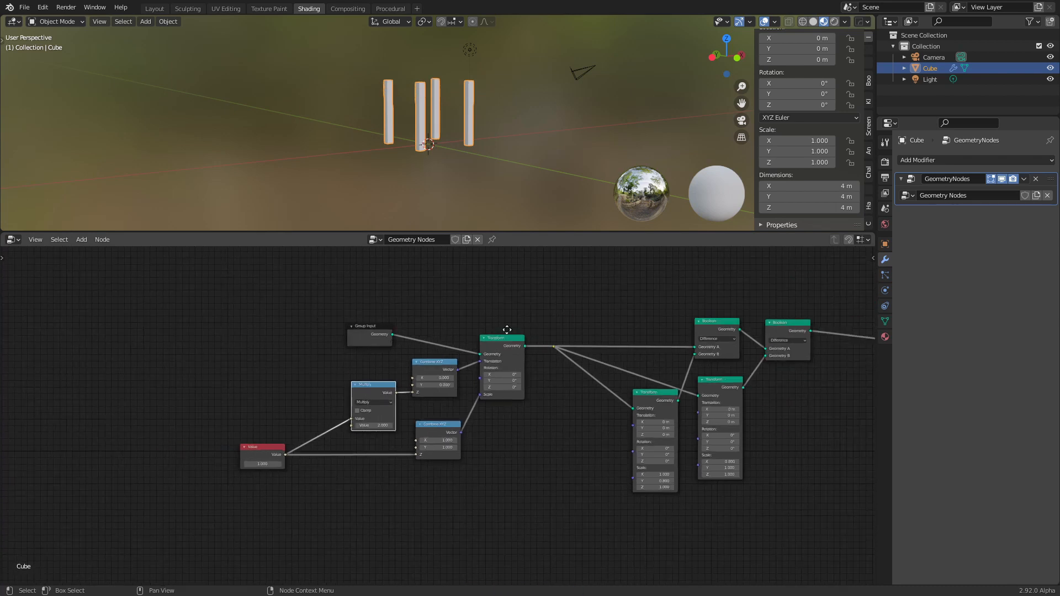
pyautogui.scroll(1, 249, 348)
pyautogui.moveTo(132, 337); pyautogui.dragTo(93, 316)
pyautogui.moveTo(245, 328); pyautogui.dragTo(347, 335, button='middle')
pyautogui.scroll(2, 344, 355)
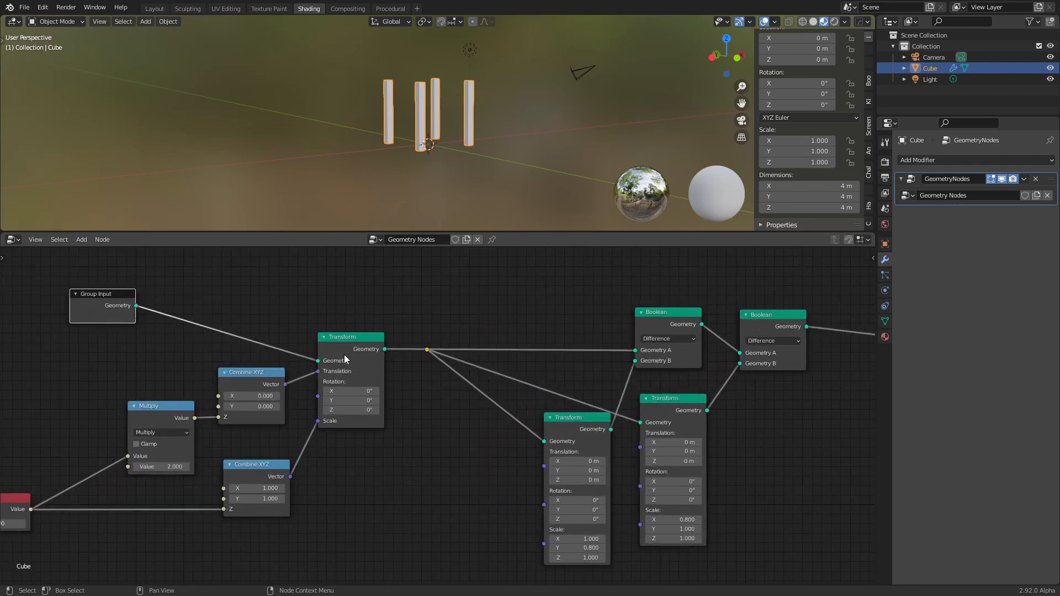
pyautogui.scroll(-1, 273, 425)
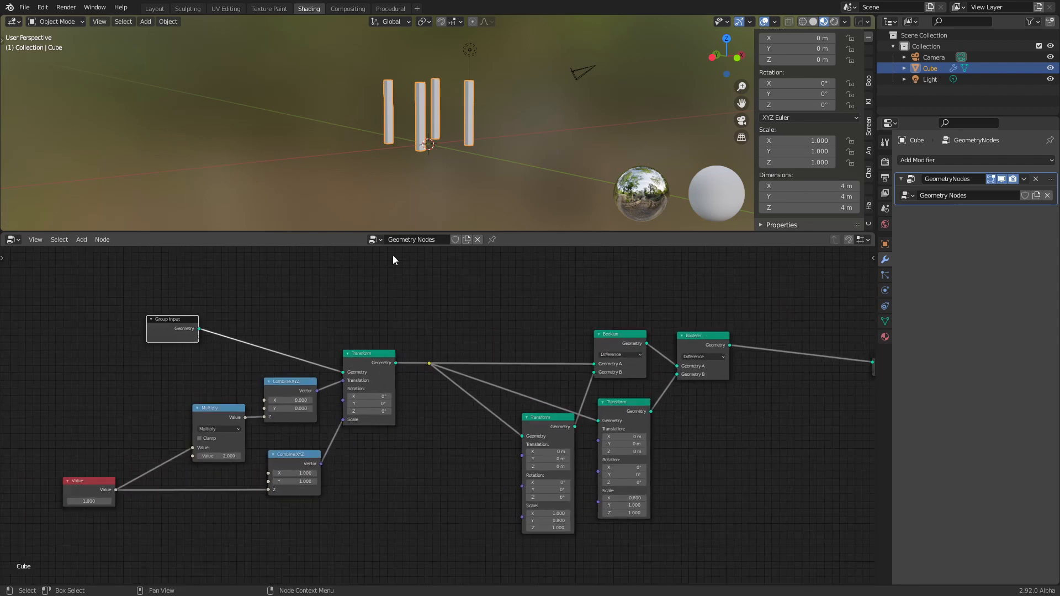
pyautogui.keyDown('shift'); pyautogui.scroll(2, 385, 317); pyautogui.keyUp('shift')
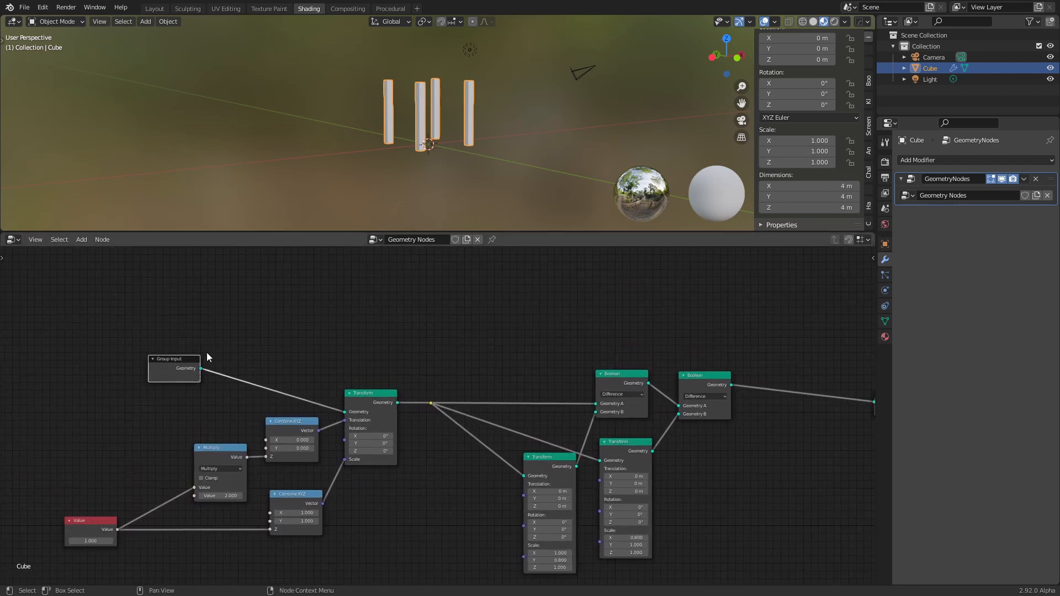
pyautogui.moveTo(184, 361); pyautogui.dragTo(187, 335)
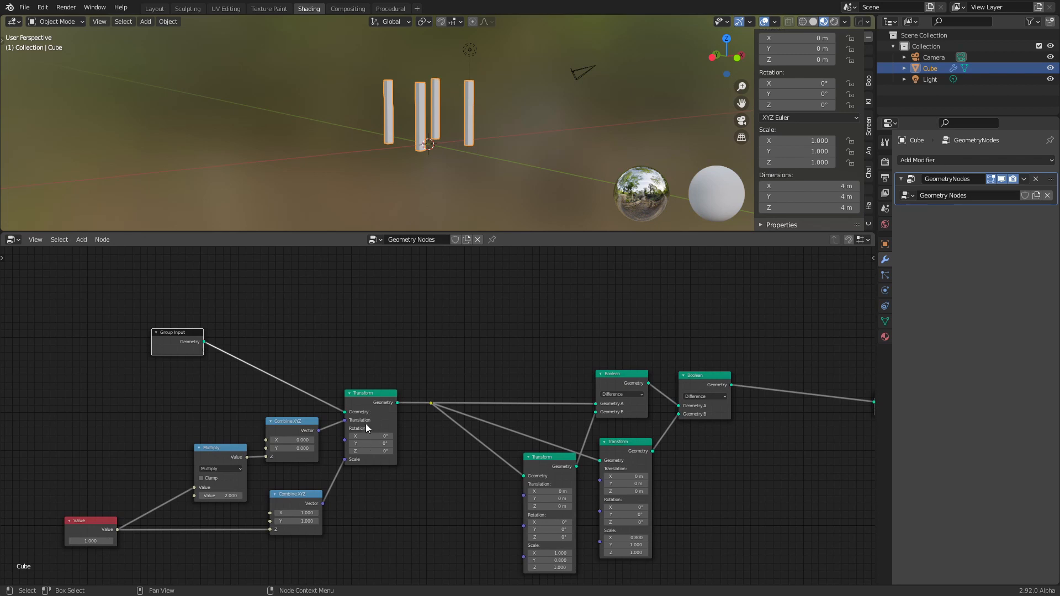
# - Duplicate the first Transform node and place the copy above the original
pyautogui.click(362, 404)
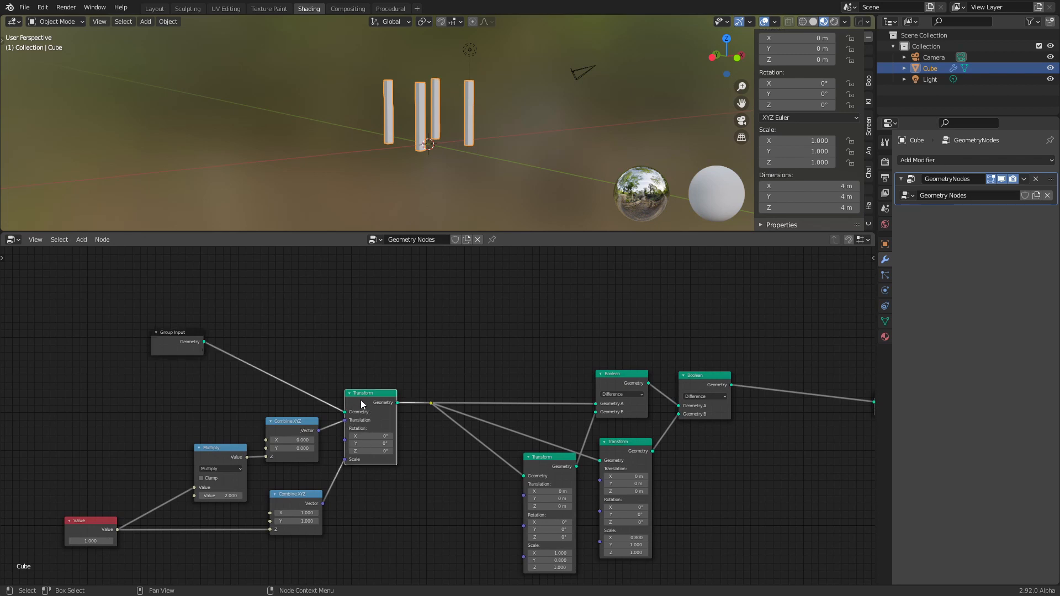
pyautogui.scroll(1, 365, 486)
pyautogui.scroll(-1, 364, 486)
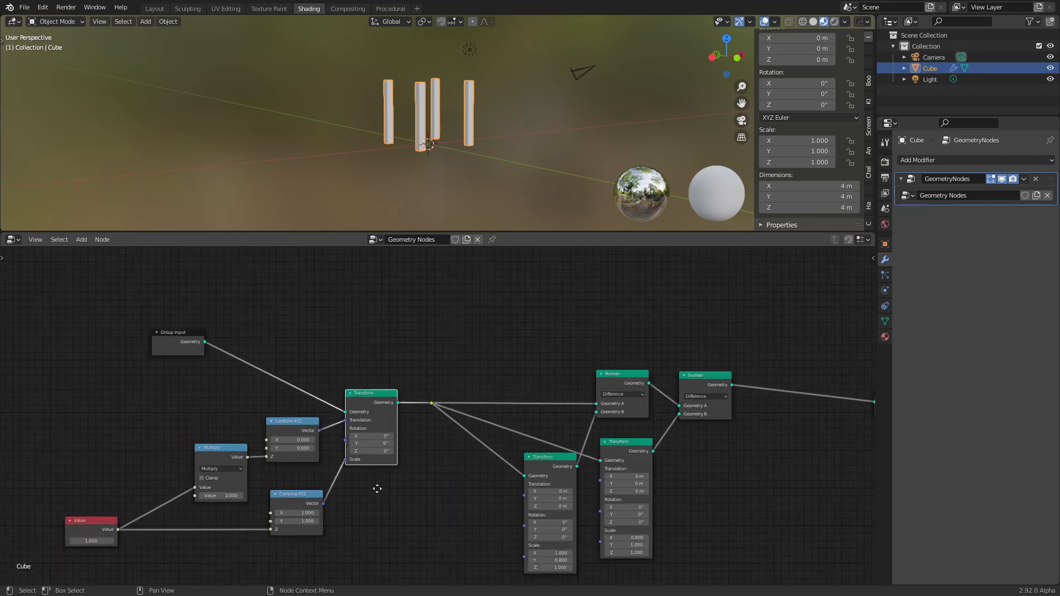
pyautogui.moveTo(377, 489); pyautogui.dragTo(386, 497, button='middle')
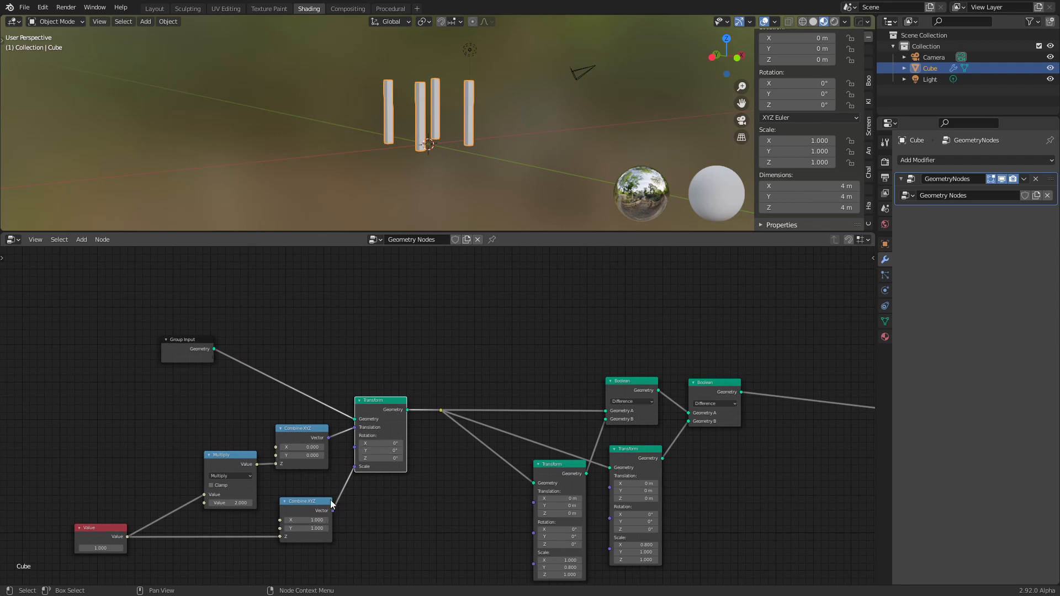
pyautogui.scroll(1, 356, 498)
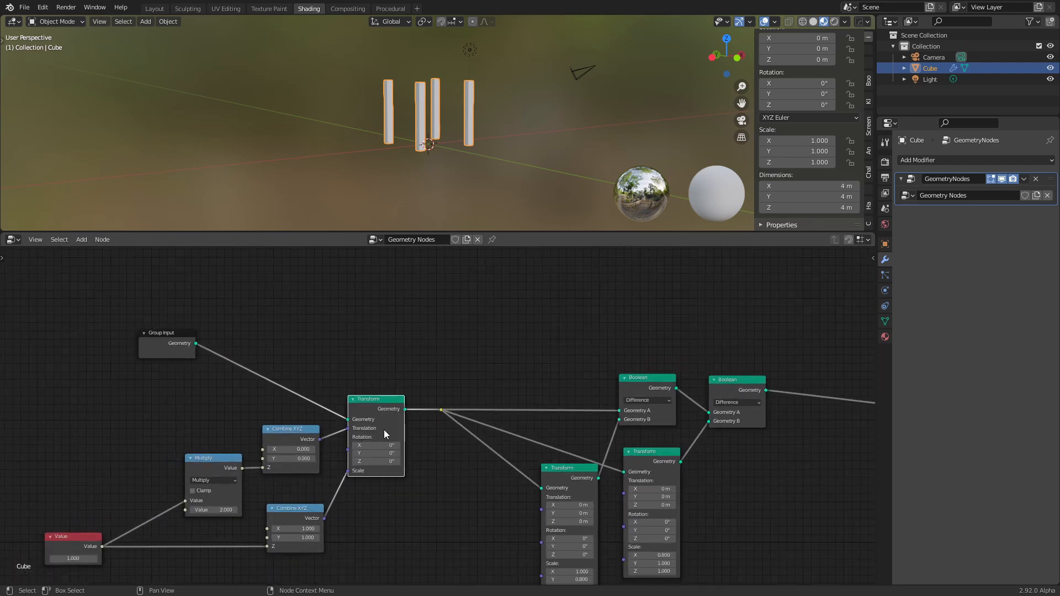
pyautogui.scroll(1, 376, 428)
pyautogui.hotkey('shift', 'd')
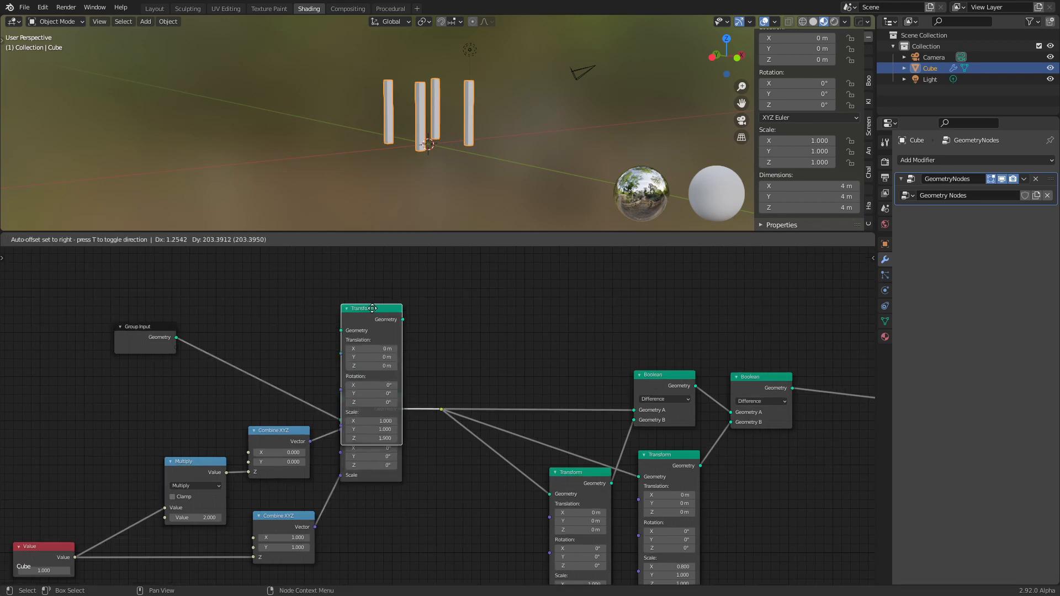
pyautogui.click(375, 259)
pyautogui.moveTo(472, 303); pyautogui.dragTo(497, 368, button='middle')
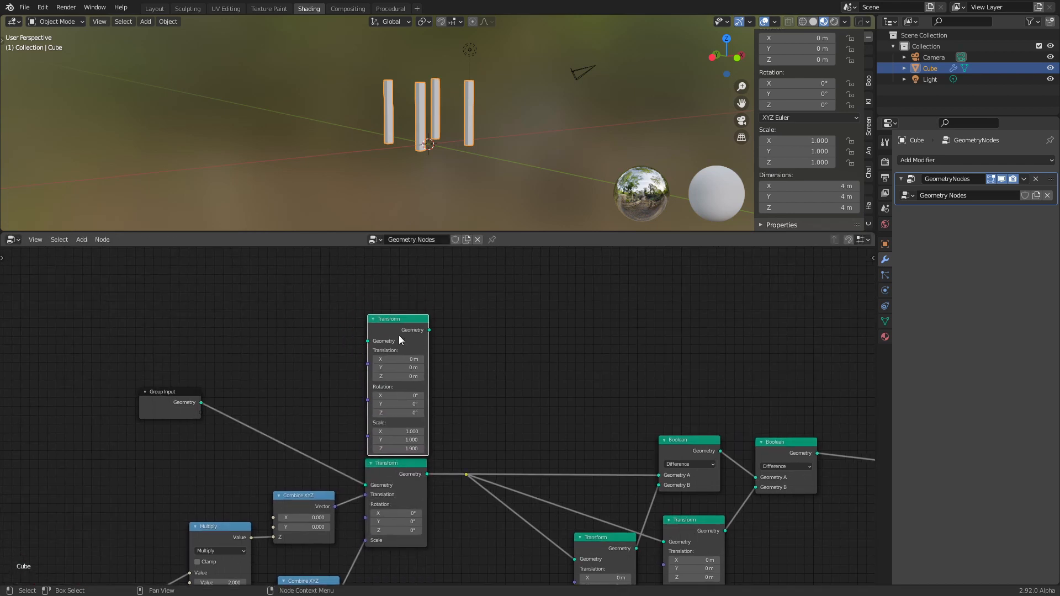
pyautogui.moveTo(393, 319); pyautogui.dragTo(390, 288)
# - Connect the Group Input geometry and the upper Combine XYZ vector to the duplicated Transform's Geometry and Translation inputs
pyautogui.moveTo(200, 403); pyautogui.dragTo(363, 314)
pyautogui.moveTo(346, 400); pyautogui.dragTo(367, 323, button='middle')
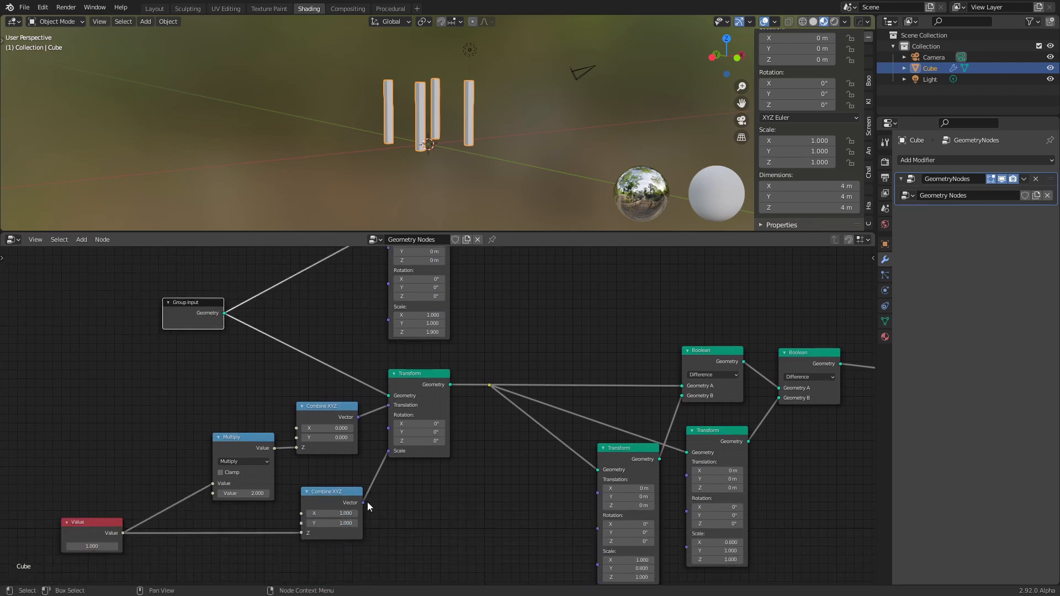
pyautogui.moveTo(363, 503)
pyautogui.mouseDown()
pyautogui.moveTo(363, 430)
pyautogui.moveTo(372, 485)
pyautogui.mouseUp()
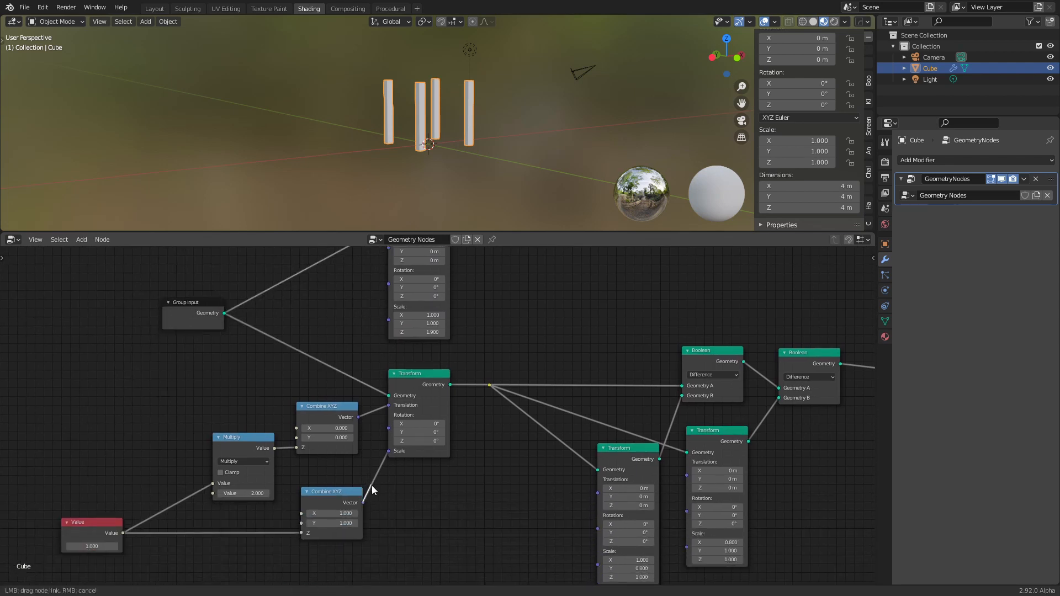
pyautogui.moveTo(359, 416); pyautogui.dragTo(390, 244)
pyautogui.moveTo(522, 280); pyautogui.dragTo(511, 350, button='middle')
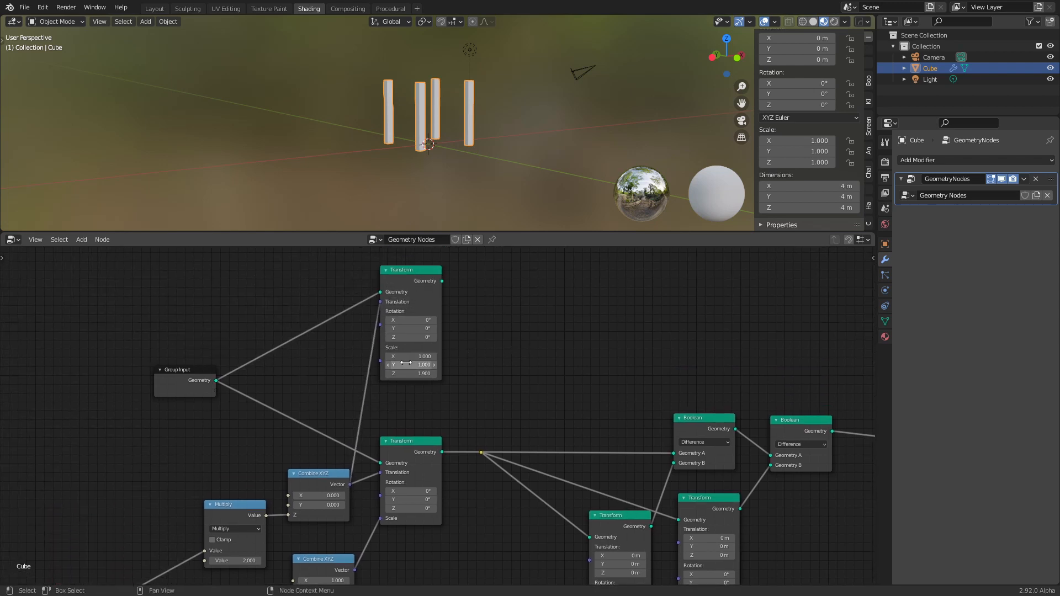
pyautogui.moveTo(413, 270); pyautogui.dragTo(410, 305)
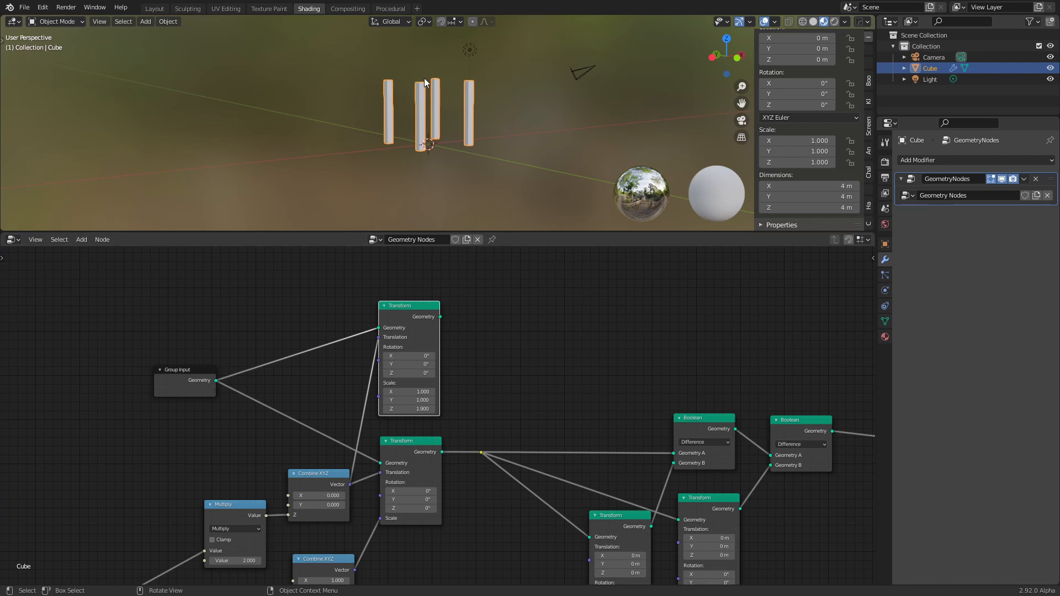
# - Insert a Join Geometry node between the last Boolean and Group Output, feeding the Boolean into its second Geometry input
pyautogui.scroll(3, 523, 343)
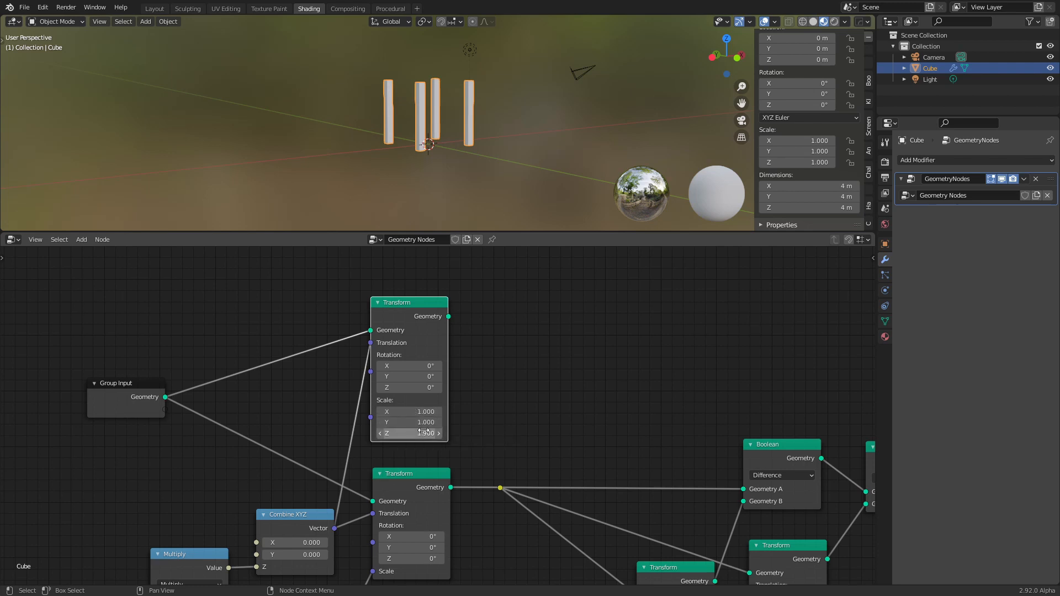
pyautogui.moveTo(544, 400); pyautogui.dragTo(537, 337, button='middle')
pyautogui.moveTo(569, 301); pyautogui.dragTo(564, 364, button='middle')
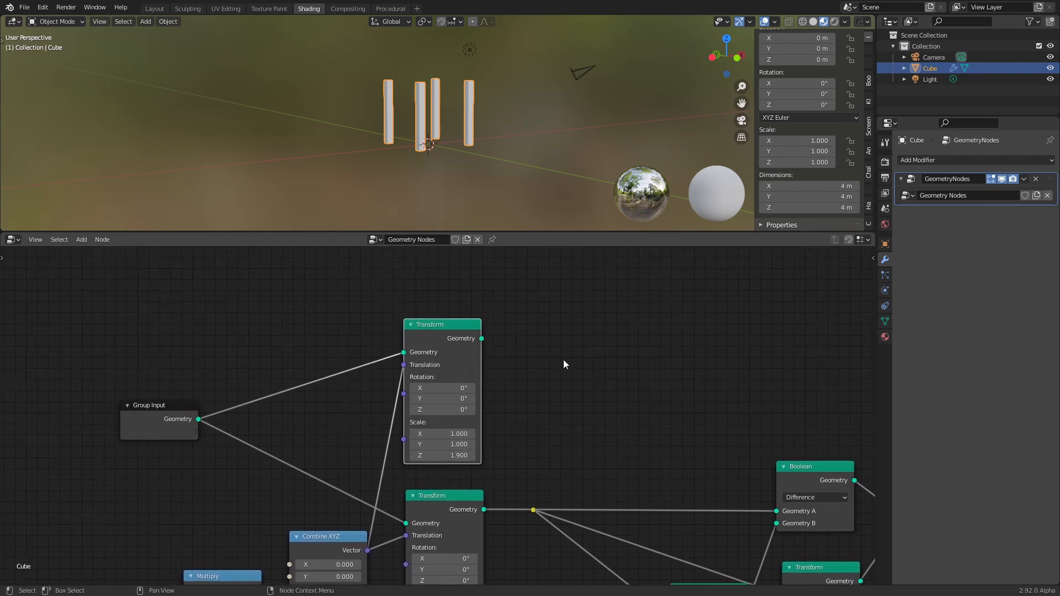
pyautogui.scroll(-5, 558, 362)
pyautogui.moveTo(678, 355); pyautogui.dragTo(400, 343, button='middle')
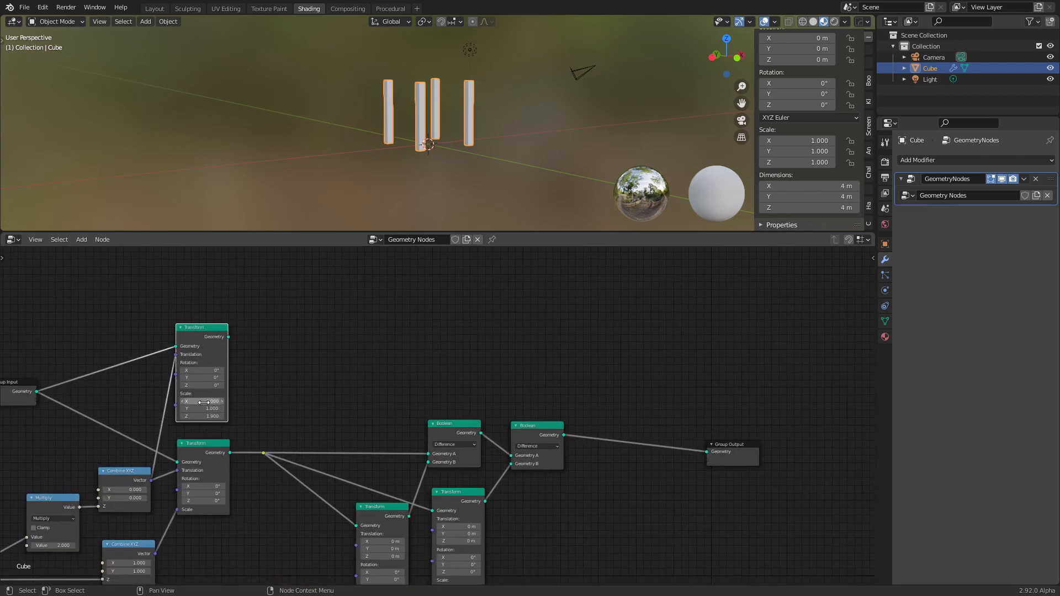
pyautogui.moveTo(475, 386); pyautogui.dragTo(474, 317, button='middle')
pyautogui.click(489, 426)
pyautogui.scroll(3, 469, 390)
pyautogui.scroll(-1, 467, 361)
pyautogui.hotkey('shift', 'a')
pyautogui.click(528, 306)
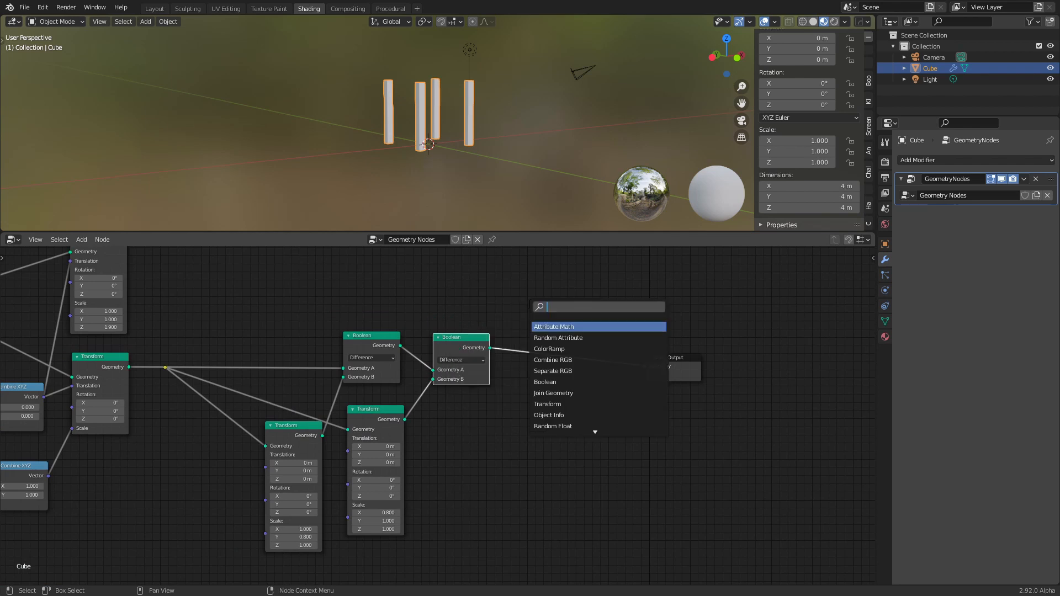
pyautogui.write('j')
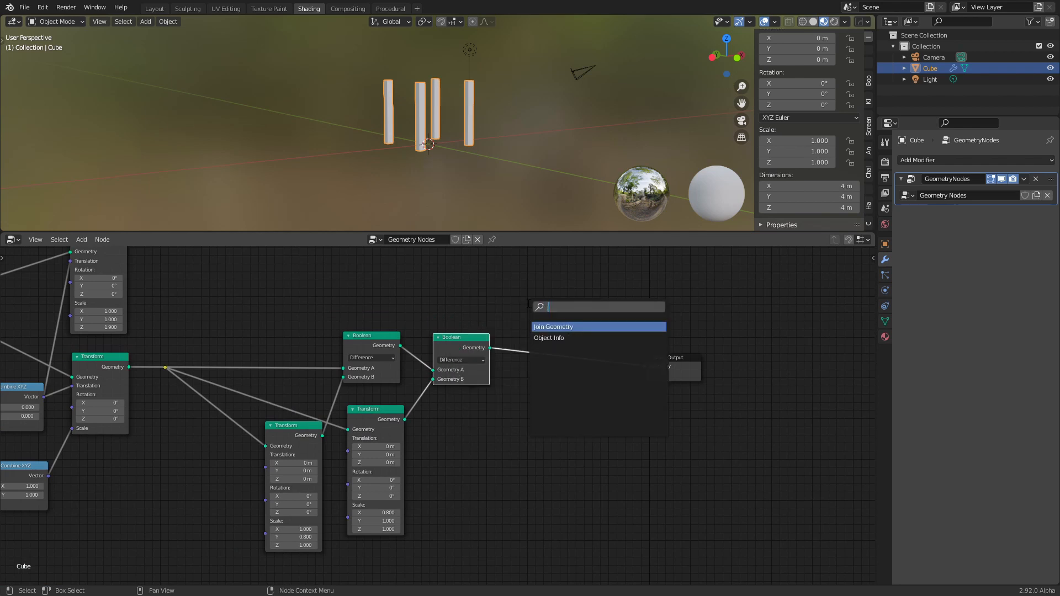
pyautogui.click(548, 327)
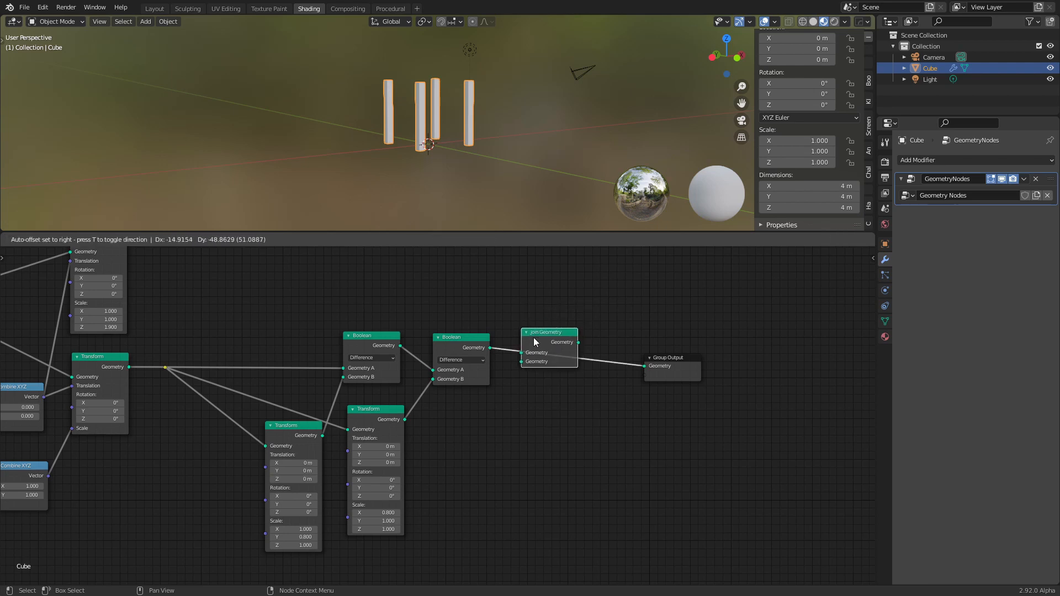
pyautogui.click(539, 296)
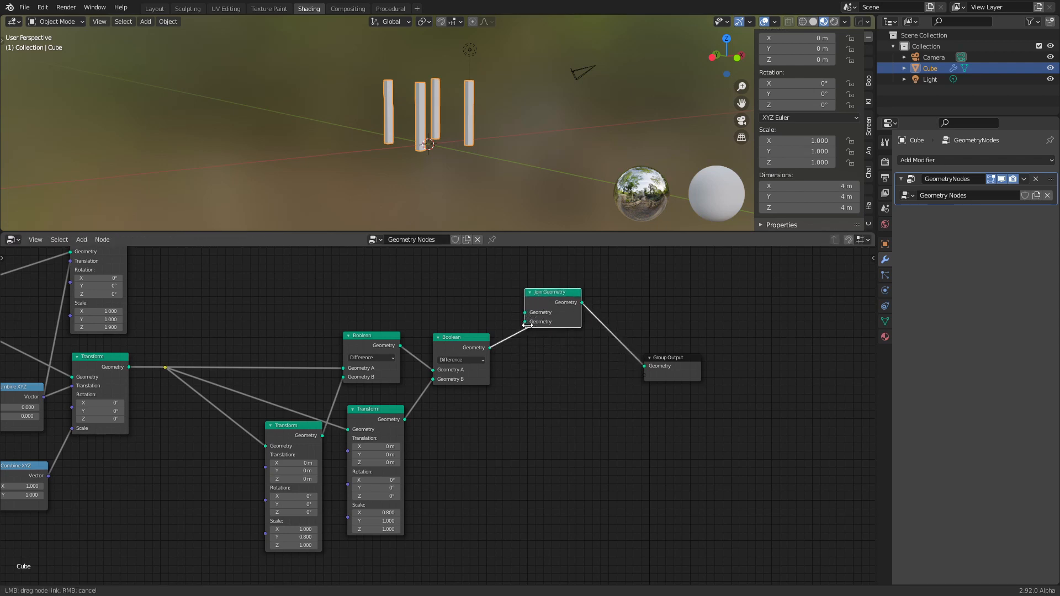
# - Connect the duplicated Transform's geometry output to the first Geometry input of Join Geometry
pyautogui.moveTo(391, 312); pyautogui.dragTo(428, 396, button='middle')
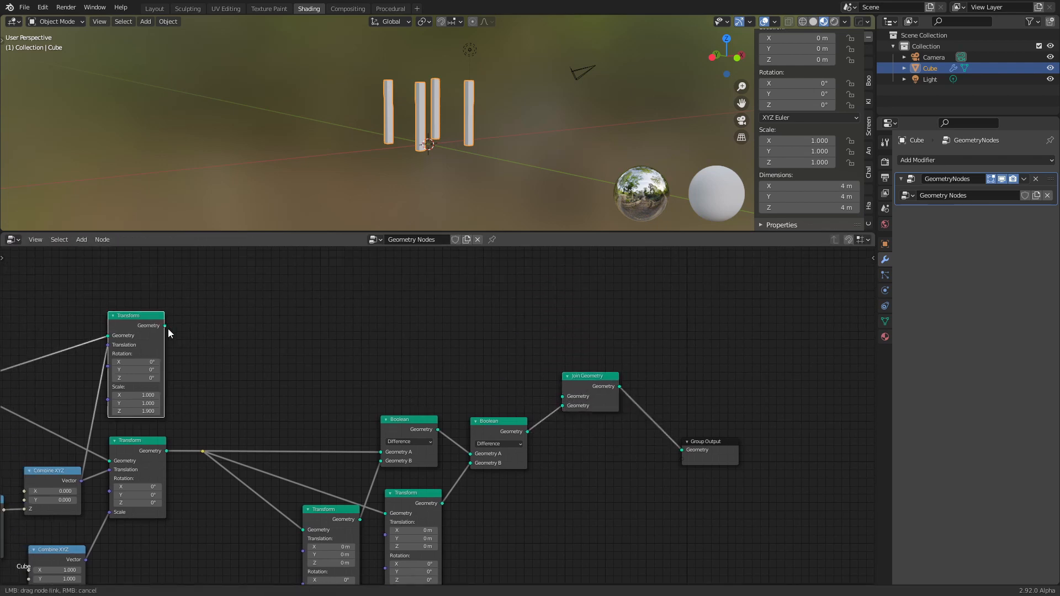
pyautogui.moveTo(165, 327); pyautogui.dragTo(563, 397)
# - Flatten the joined cube into a tabletop by setting the duplicated Transform's Z scale to 0.070
pyautogui.moveTo(281, 372); pyautogui.dragTo(514, 383, button='middle')
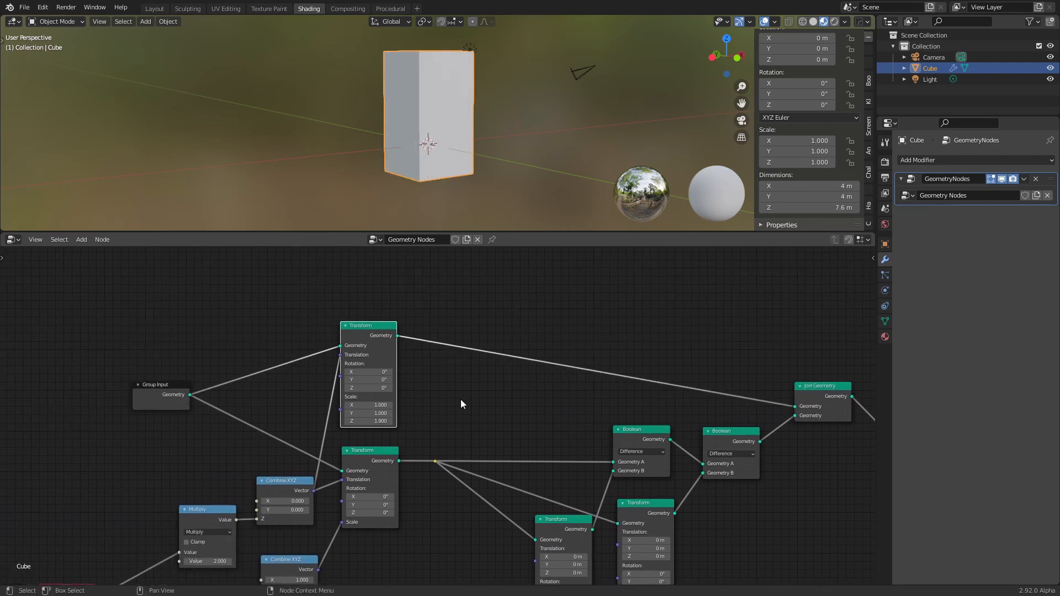
pyautogui.scroll(7, 460, 399)
pyautogui.keyDown('shift'); pyautogui.moveTo(343, 426); pyautogui.dragTo(241, 425); pyautogui.keyUp('shift')
pyautogui.moveTo(233, 376); pyautogui.dragTo(455, 315, button='middle')
pyautogui.scroll(-3, 408, 382)
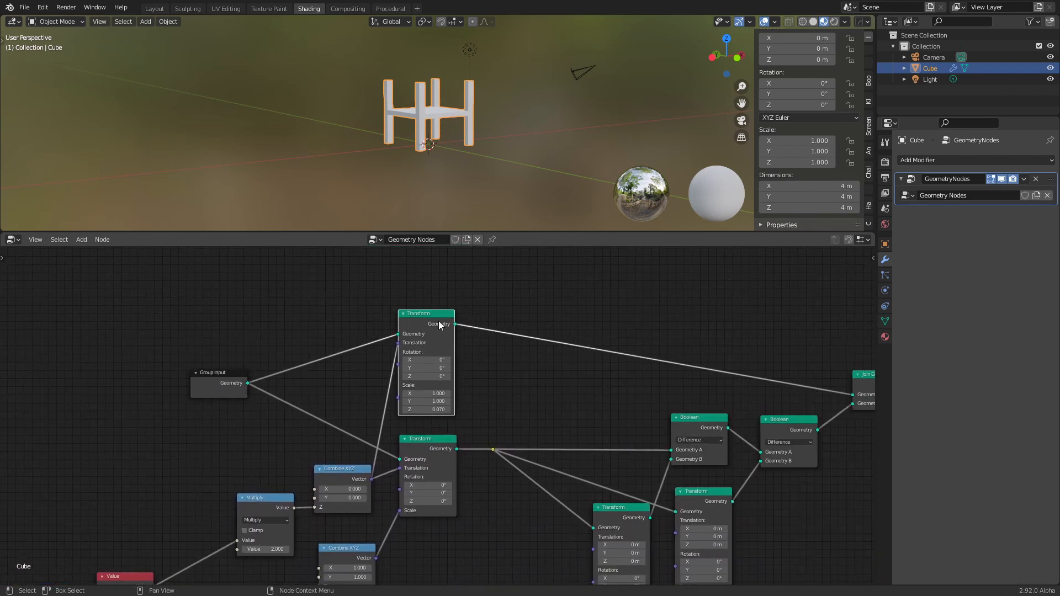
# - Shift the Value, Multiply and both Combine XYZ nodes further left of the Transforms, and move Group Input up clear of them
pyautogui.moveTo(400, 471); pyautogui.dragTo(415, 369, button='middle')
pyautogui.moveTo(181, 319); pyautogui.dragTo(468, 478)
pyautogui.moveTo(440, 322); pyautogui.dragTo(319, 331)
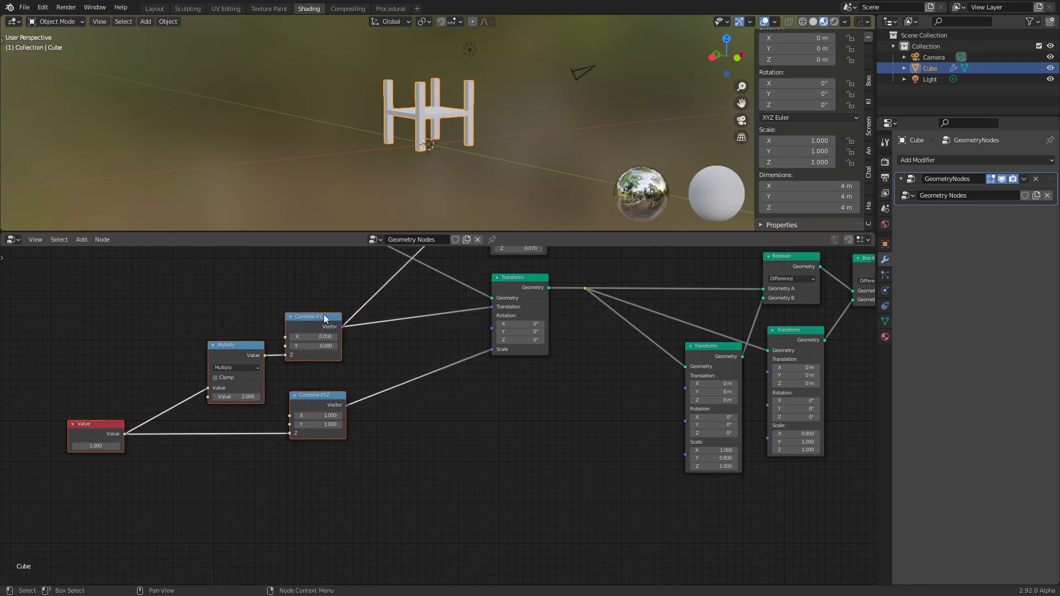
pyautogui.moveTo(412, 336); pyautogui.dragTo(415, 478, button='middle')
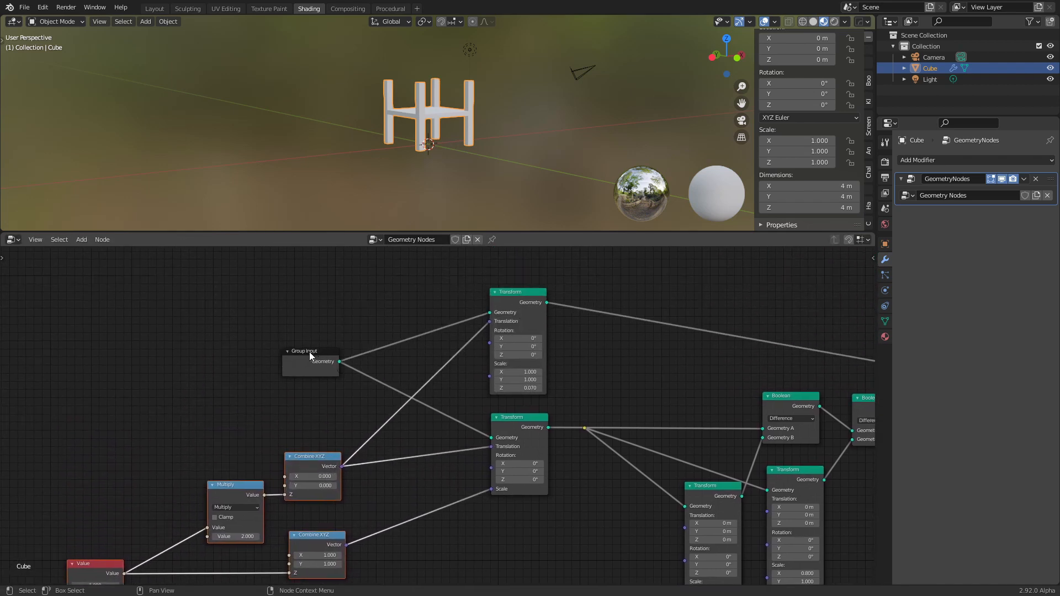
pyautogui.moveTo(310, 352); pyautogui.dragTo(293, 304)
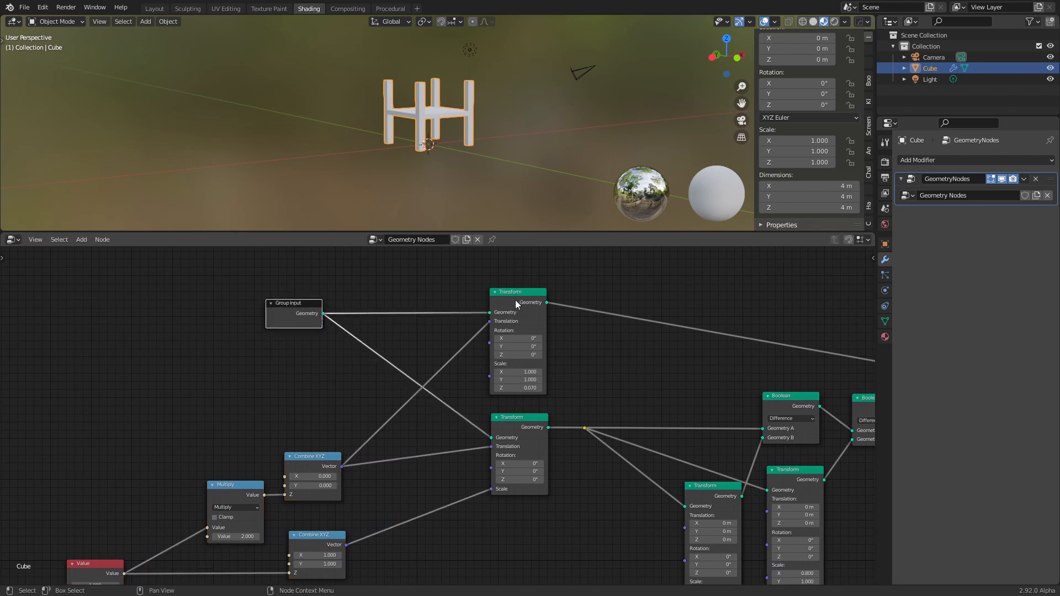
# - Add a Vector Math node and insert it between the upper Combine XYZ and the tabletop Transform's Translation input
pyautogui.hotkey('shift', 'a')
pyautogui.click(452, 282)
pyautogui.write('vect')
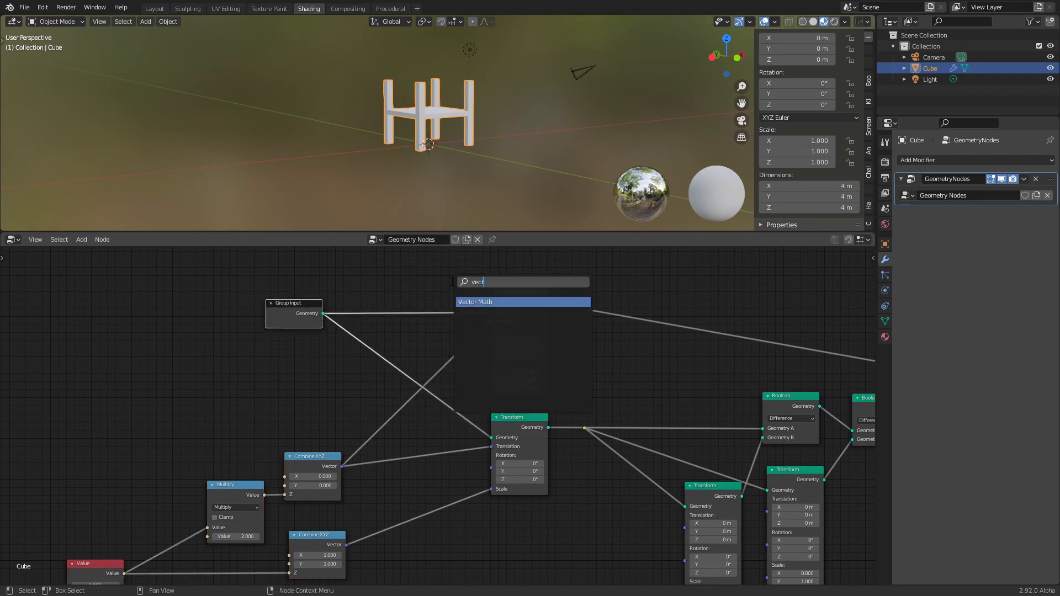
pyautogui.click(477, 302)
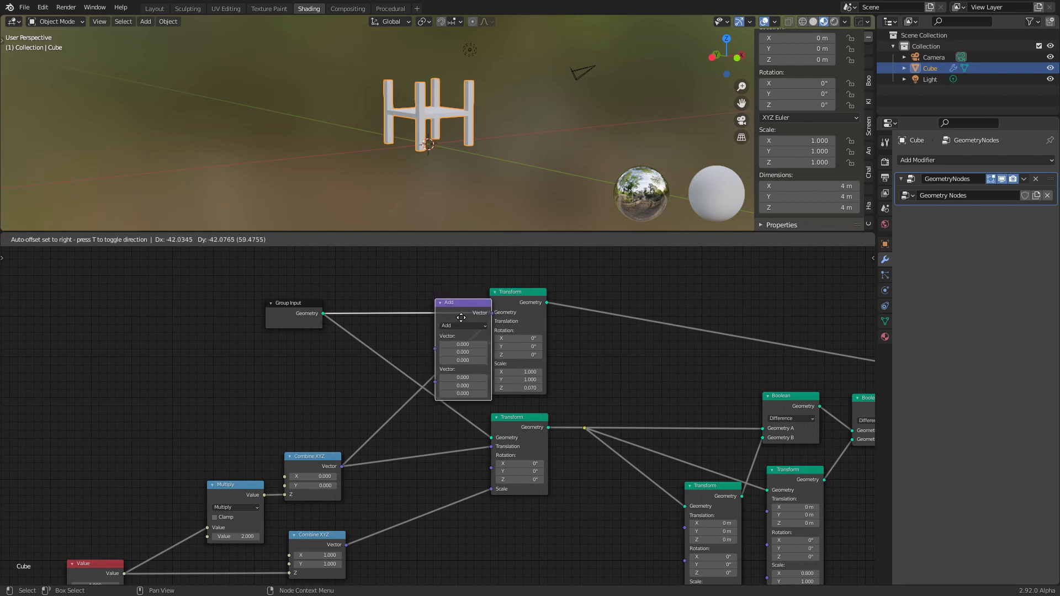
pyautogui.click(433, 354)
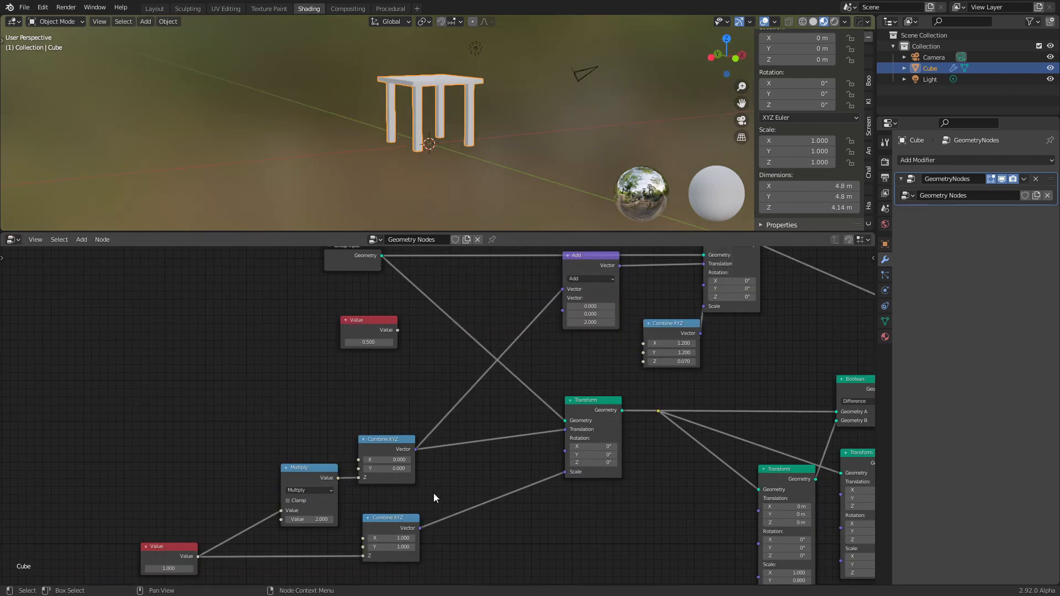
# - Try a different table height in the Value node that drives the legs, and undo it
pyautogui.moveTo(169, 569)
pyautogui.mouseDown()
pyautogui.moveTo(190, 569)
pyautogui.moveTo(176, 568)
pyautogui.mouseUp()
pyautogui.hotkey('ctrl', 'z')
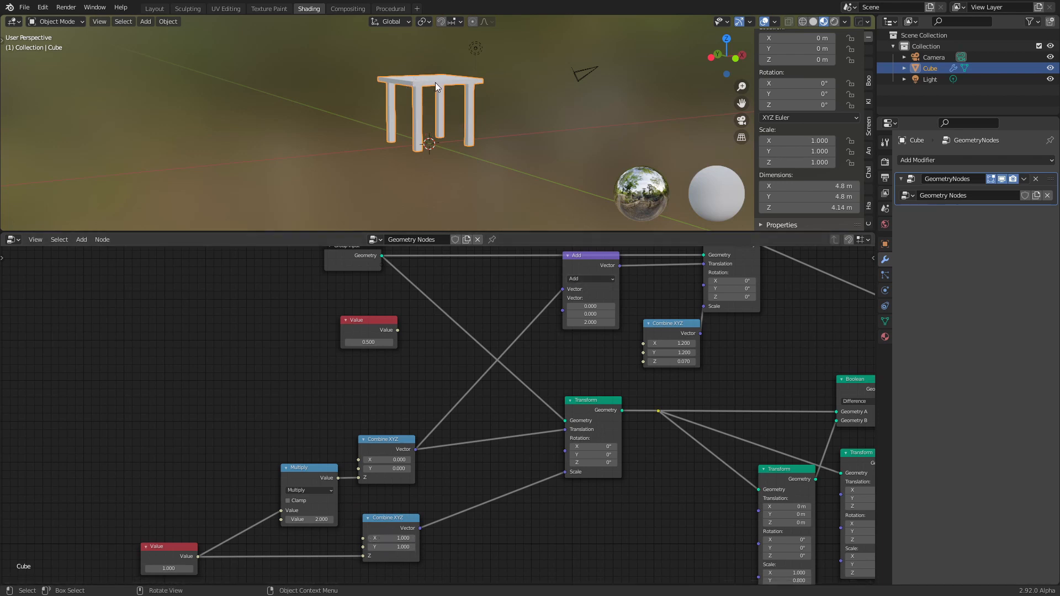
# - Switch the Vector Math node feeding the tabletop's translation from Add to Multiply
pyautogui.moveTo(525, 303); pyautogui.dragTo(446, 354, button='middle')
pyautogui.scroll(-1, 474, 330)
pyautogui.scroll(1, 488, 347)
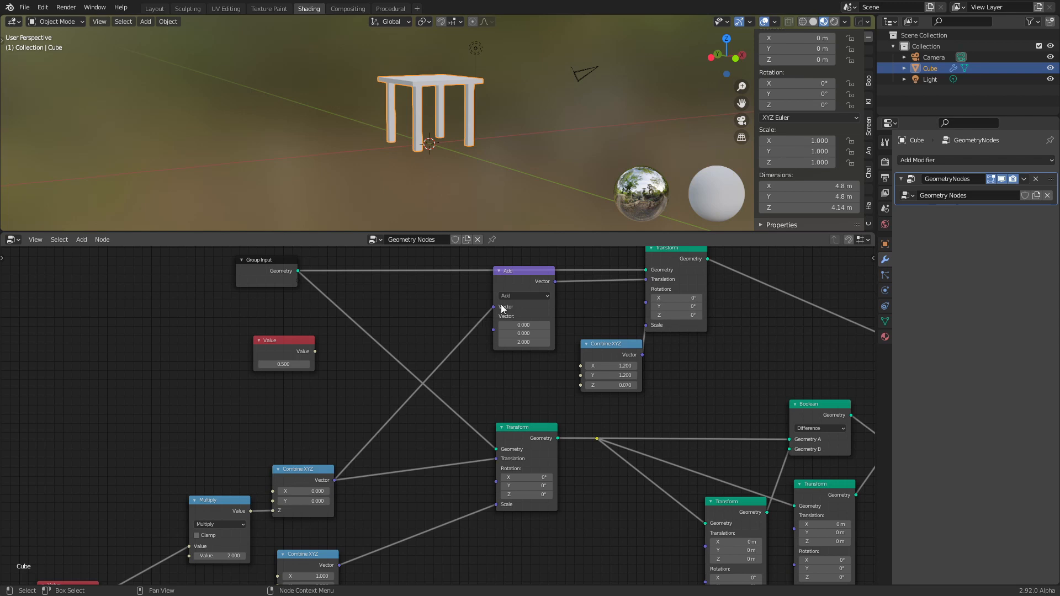
pyautogui.moveTo(501, 304); pyautogui.dragTo(440, 357, button='middle')
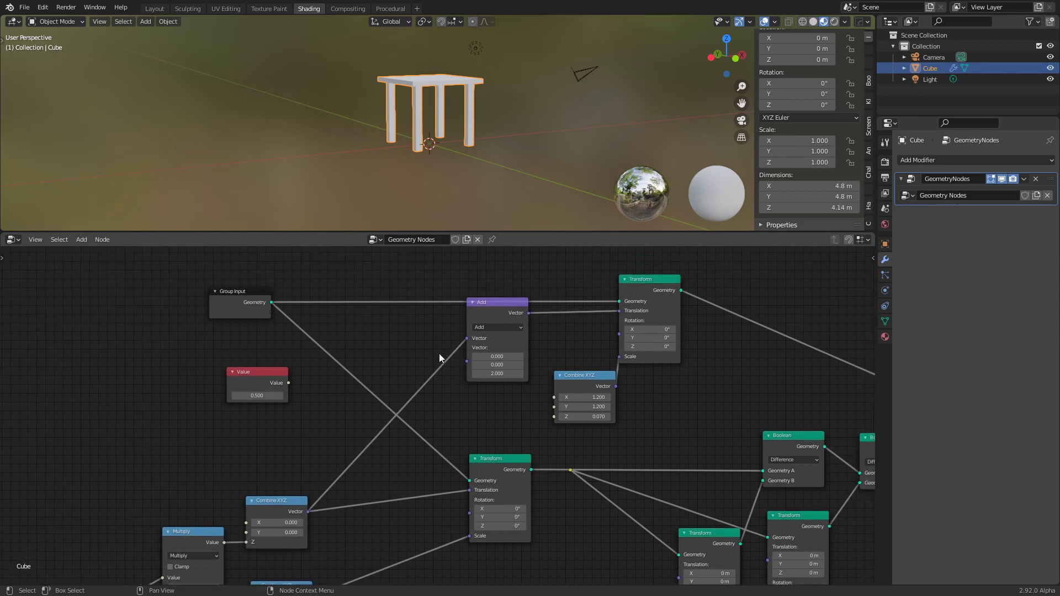
pyautogui.click(489, 318)
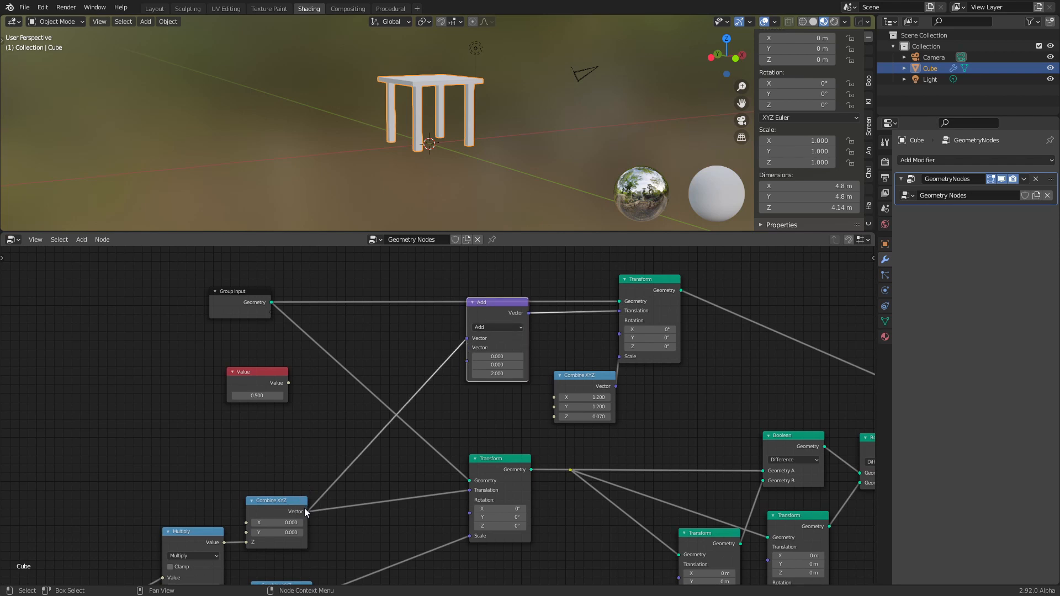
pyautogui.click(498, 327)
pyautogui.click(498, 358)
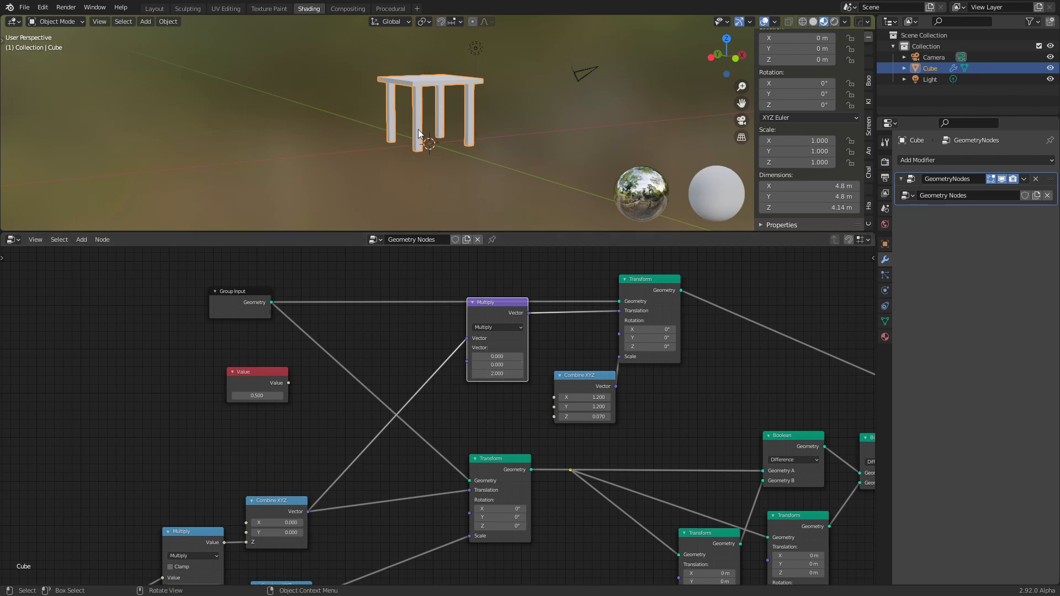
# - Test the table height by raising the leg-driving Value node to about 1.28 and lowering it to 1.05
pyautogui.moveTo(371, 459); pyautogui.dragTo(422, 359, button='middle')
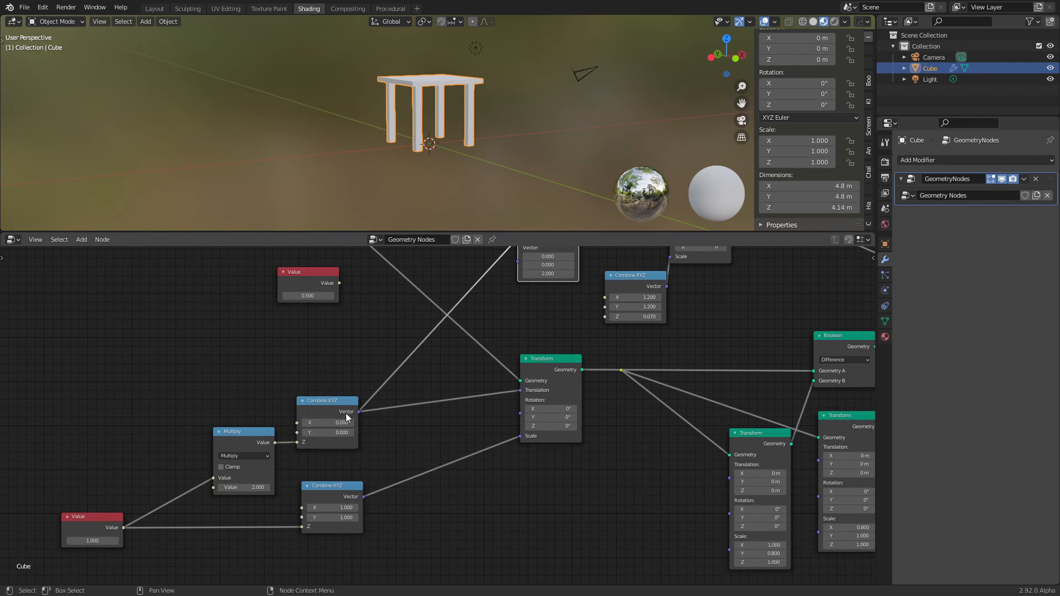
pyautogui.moveTo(393, 437); pyautogui.dragTo(457, 394, button='middle')
pyautogui.moveTo(163, 498); pyautogui.dragTo(204, 498)
pyautogui.scroll(-1, 220, 380)
pyautogui.moveTo(441, 194); pyautogui.dragTo(419, 182, button='middle')
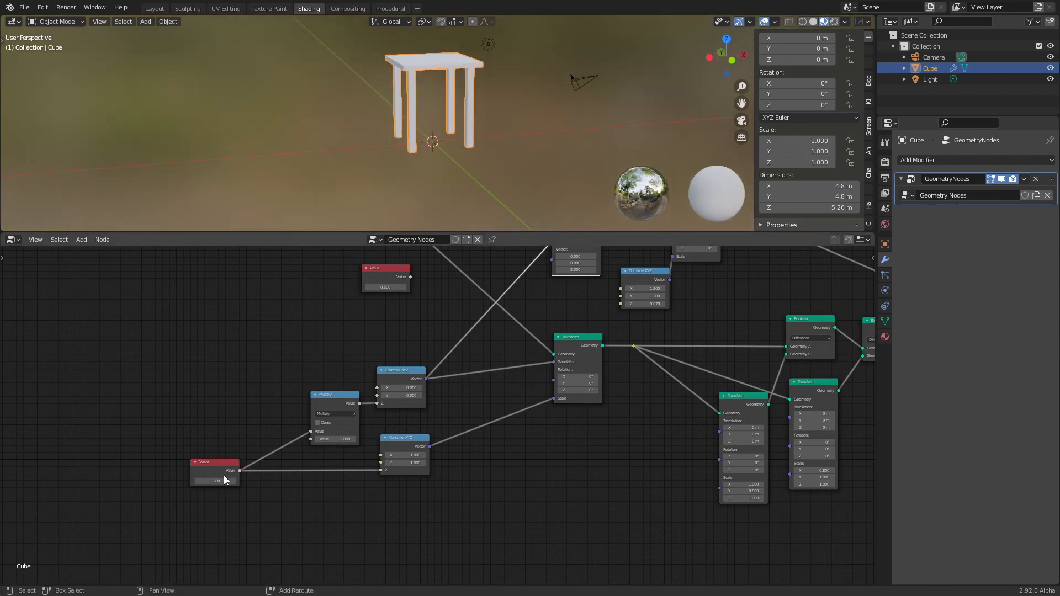
pyautogui.moveTo(223, 481); pyautogui.dragTo(191, 480)
# - Move the Value, Multiply and both Combine XYZ nodes together closer to the Transform nodes
pyautogui.scroll(-3, 437, 274)
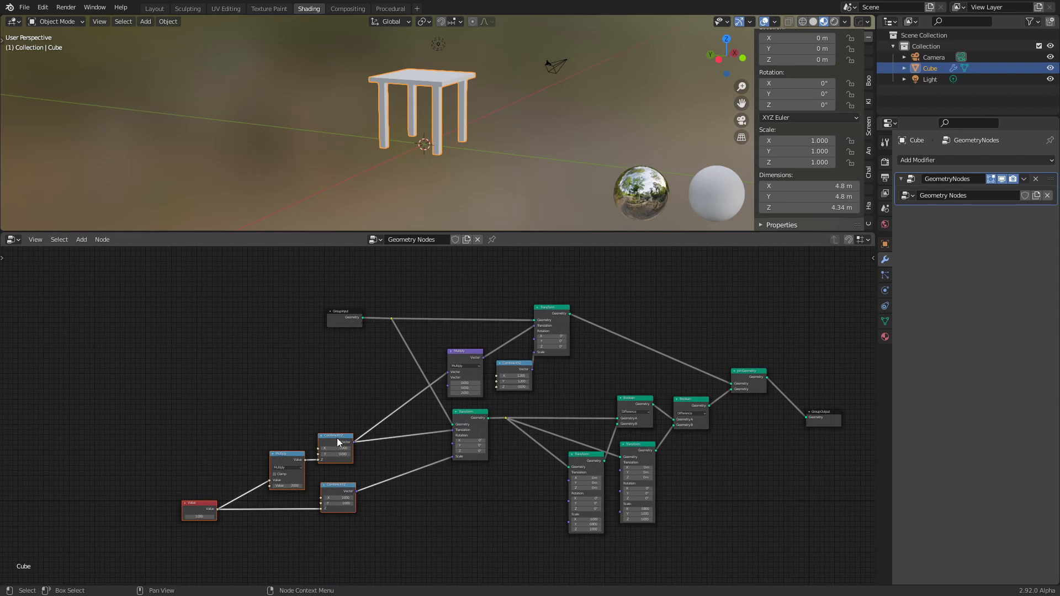
pyautogui.moveTo(338, 432); pyautogui.dragTo(393, 421)
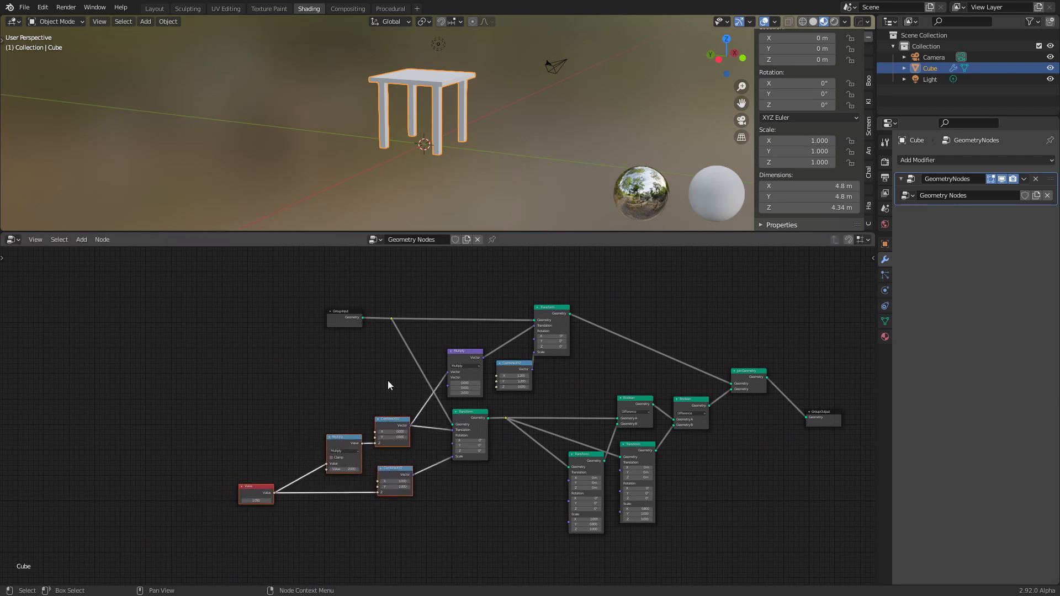
pyautogui.moveTo(513, 146); pyautogui.dragTo(451, 137, button='middle')
pyautogui.scroll(2, 528, 375)
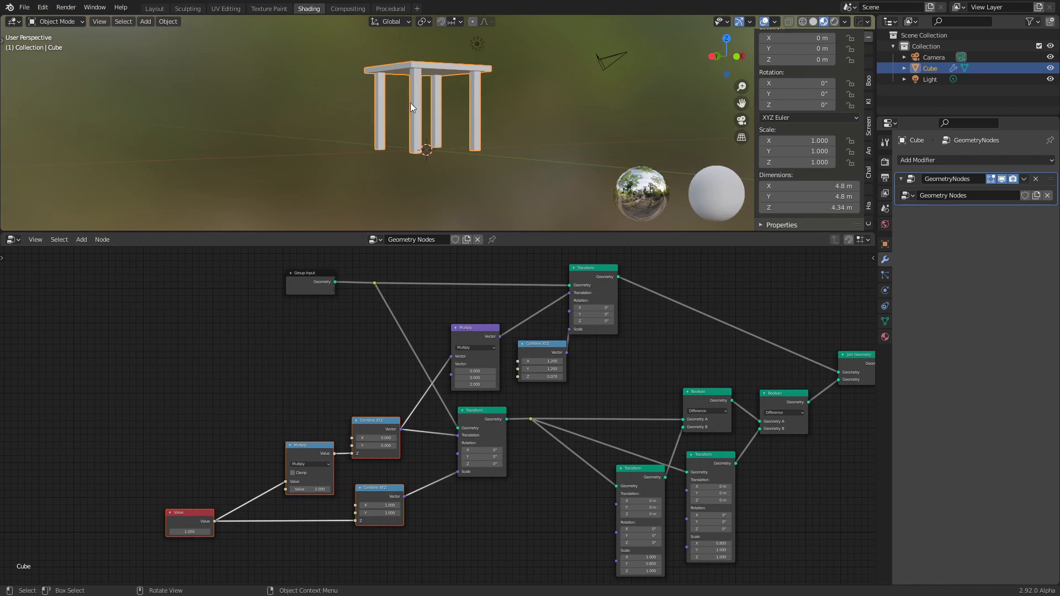
pyautogui.moveTo(410, 103); pyautogui.dragTo(328, 104, button='middle')
pyautogui.moveTo(445, 98); pyautogui.dragTo(514, 116, button='middle')
pyautogui.moveTo(464, 84); pyautogui.dragTo(463, 145, button='middle')
pyautogui.moveTo(510, 79); pyautogui.dragTo(547, 91, button='middle')
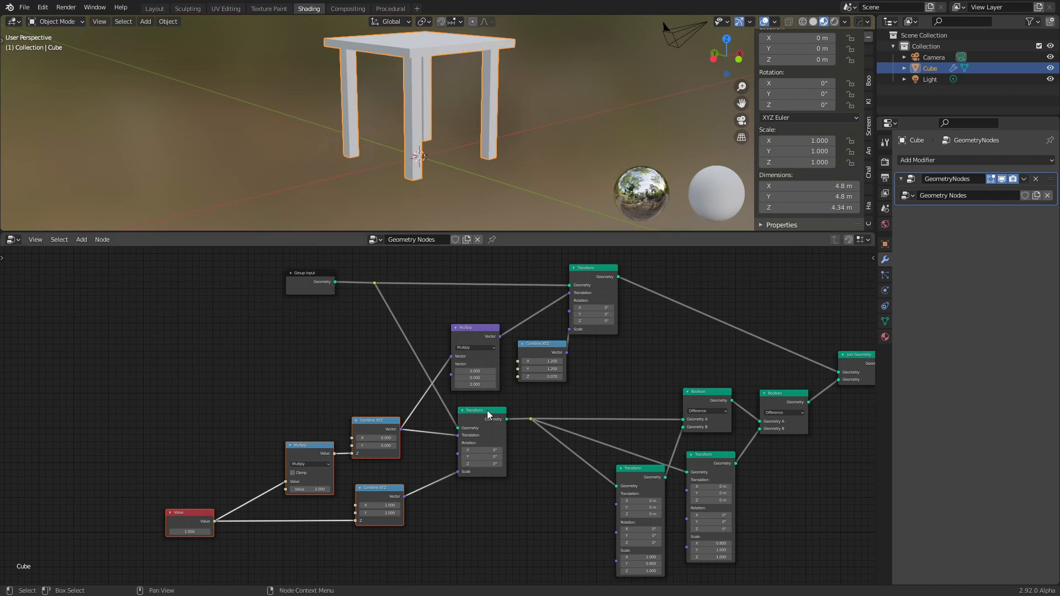
# - Tidy the node tree by nudging the leg Transform up, placing Group Output level beside Join Geometry, and moving Group Input further left
pyautogui.moveTo(487, 414); pyautogui.dragTo(480, 407)
pyautogui.scroll(-5, 353, 373)
pyautogui.moveTo(474, 440); pyautogui.dragTo(404, 439, button='middle')
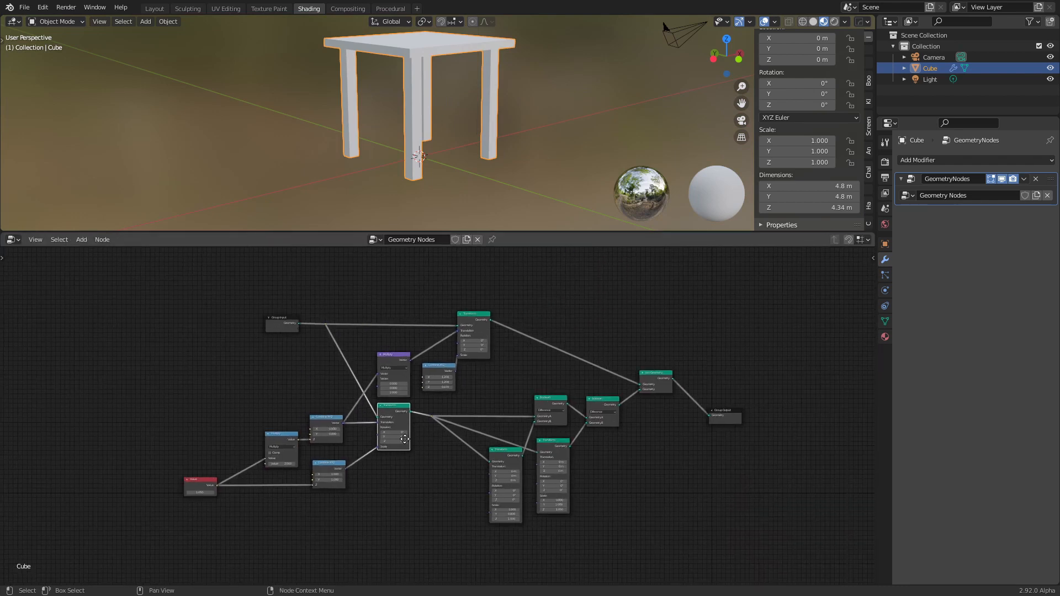
pyautogui.scroll(3, 419, 451)
pyautogui.moveTo(779, 434); pyautogui.dragTo(757, 372)
pyautogui.scroll(-2, 651, 411)
pyautogui.moveTo(174, 342); pyautogui.dragTo(395, 344, button='middle')
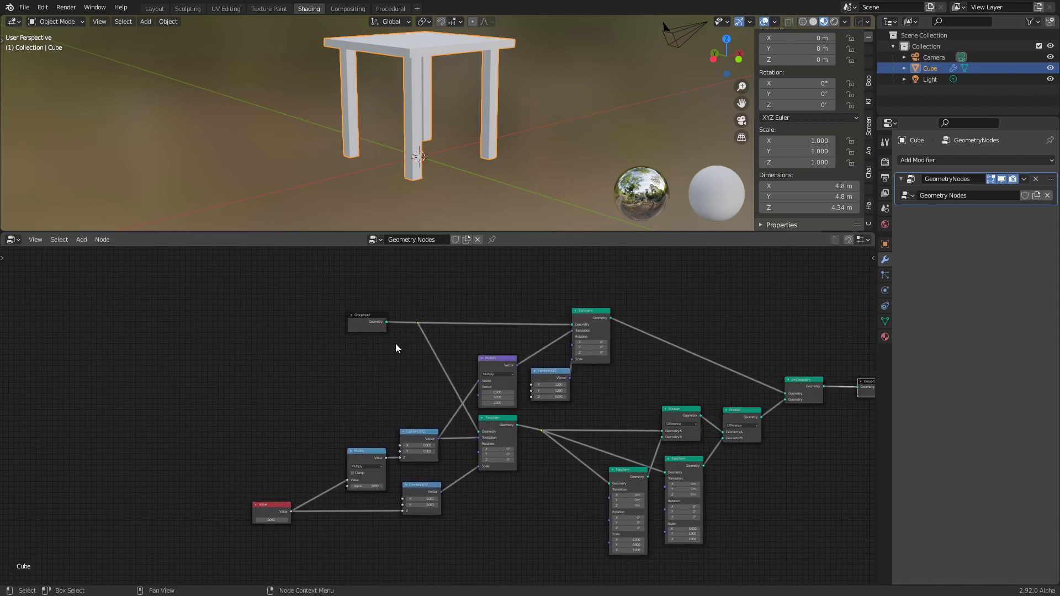
pyautogui.moveTo(369, 323); pyautogui.dragTo(169, 321)
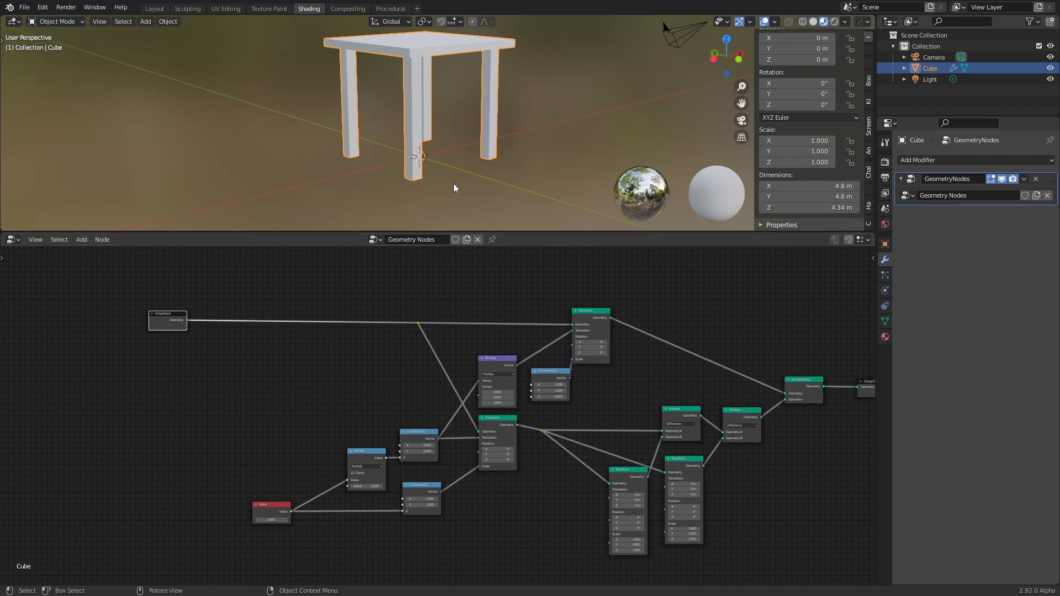
pyautogui.scroll(-3, 453, 183)
pyautogui.moveTo(459, 179)
pyautogui.mouseDown(button='middle')
pyautogui.moveTo(412, 174)
pyautogui.moveTo(493, 153)
pyautogui.moveTo(501, 170)
pyautogui.moveTo(469, 151)
pyautogui.moveTo(442, 163)
pyautogui.moveTo(368, 164)
pyautogui.moveTo(476, 174)
pyautogui.mouseUp(button='middle')
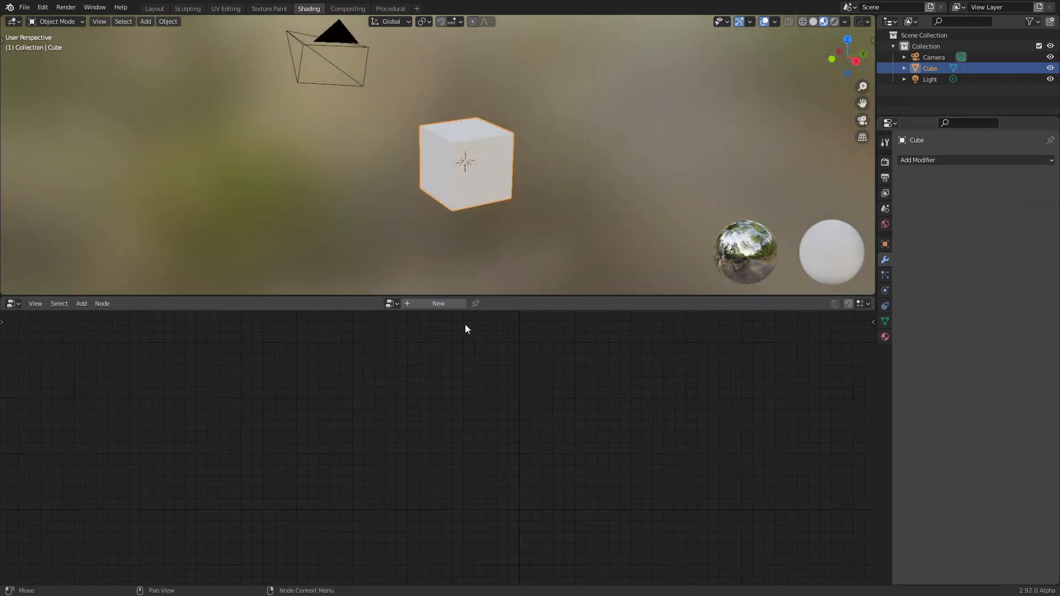
# - Create a new geometry node tree on the plain cube and spread Group Input and Group Output far apart
pyautogui.click(437, 304)
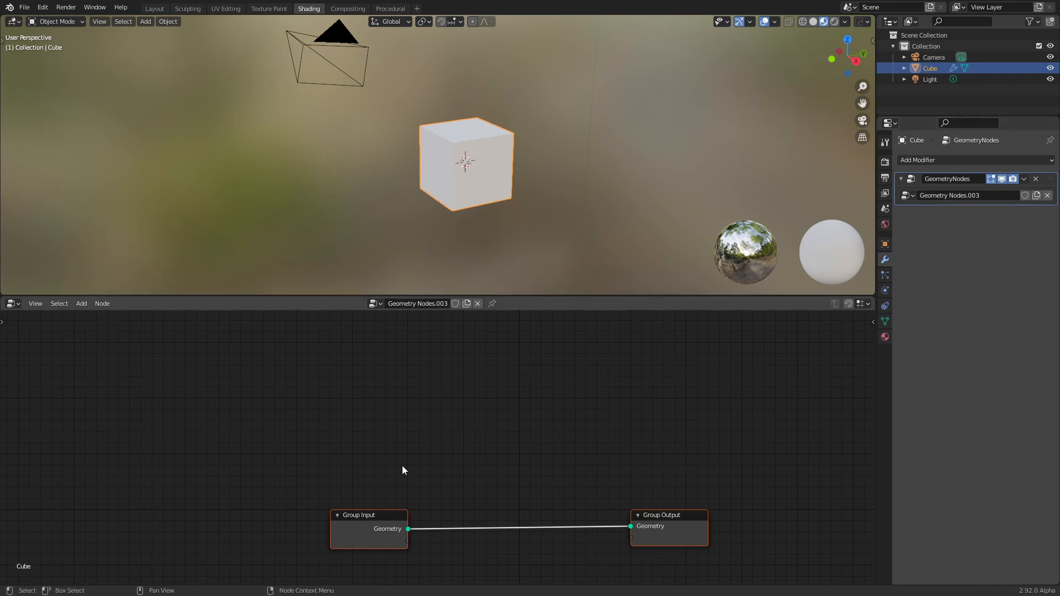
pyautogui.moveTo(352, 516); pyautogui.dragTo(278, 410)
pyautogui.moveTo(601, 414); pyautogui.dragTo(731, 412)
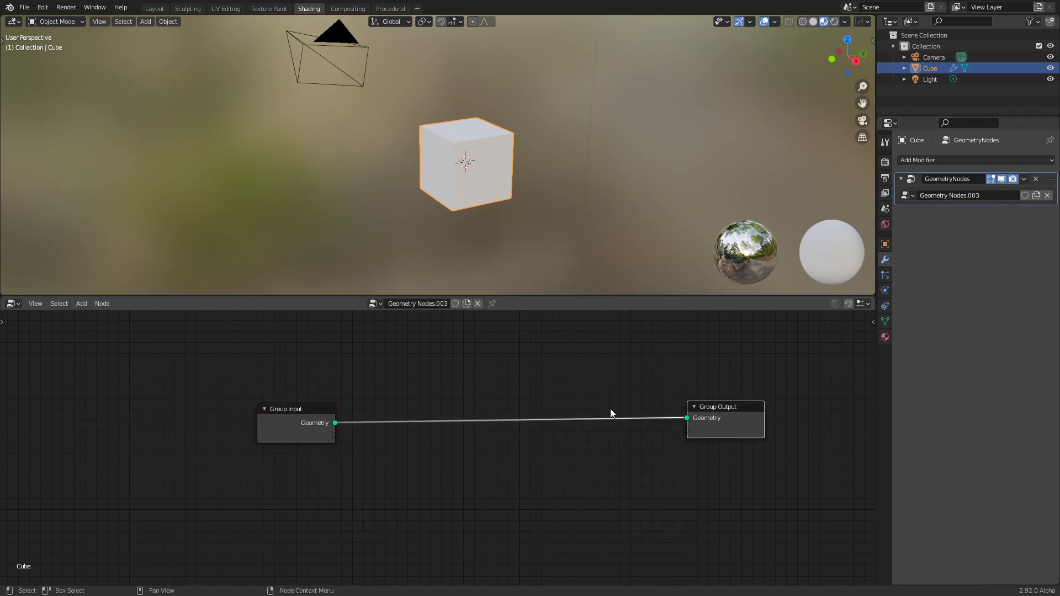
pyautogui.moveTo(286, 426); pyautogui.dragTo(151, 418)
pyautogui.moveTo(341, 435); pyautogui.dragTo(507, 450, button='middle')
pyautogui.scroll(1, 512, 444)
pyautogui.moveTo(580, 441); pyautogui.dragTo(447, 438, button='middle')
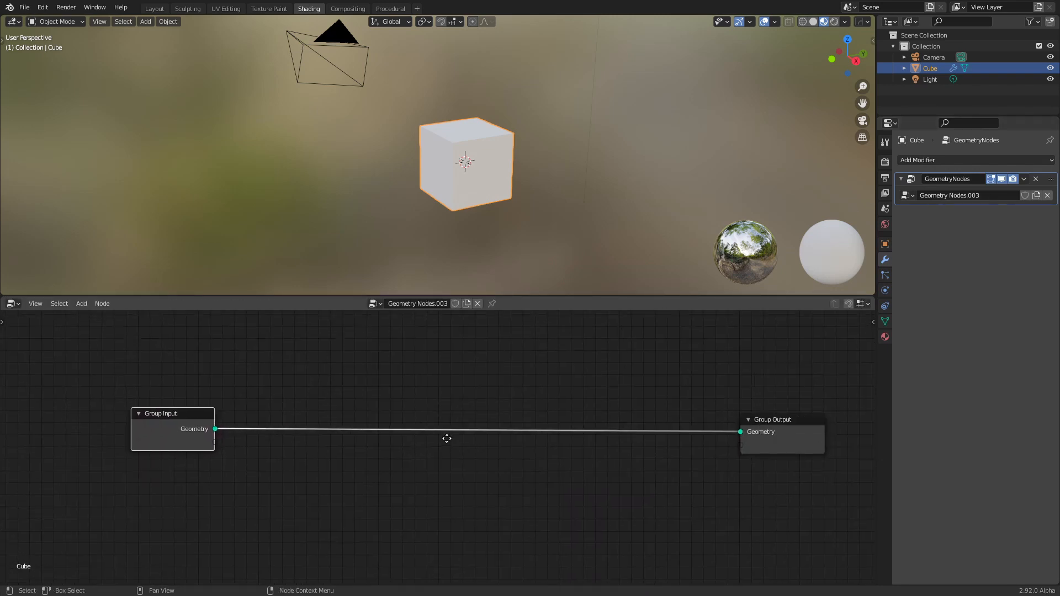
pyautogui.hotkey('shift', 'a')
pyautogui.click(356, 408)
pyautogui.click(322, 404)
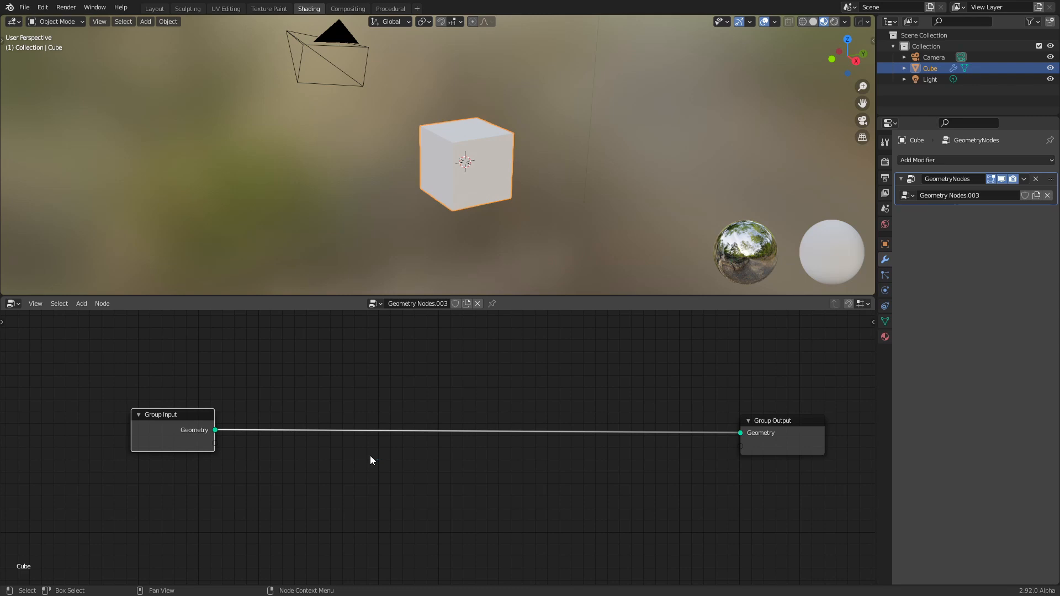
# - Add a Transform node below the existing link and connect Group Input's geometry to it
pyautogui.hotkey('shift', 'a')
pyautogui.hotkey('shift', 'a')
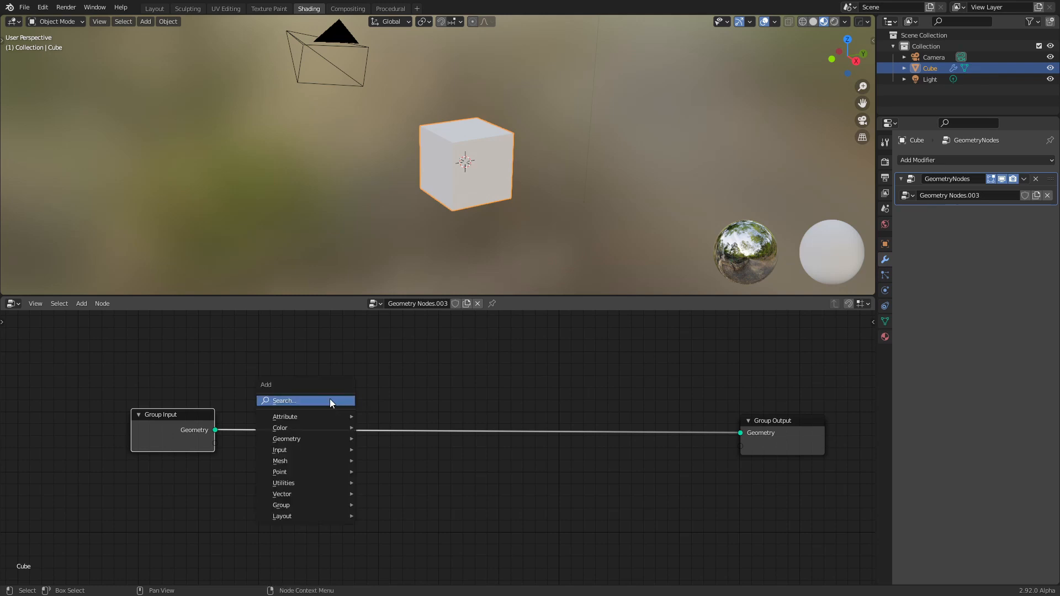
pyautogui.click(330, 398)
pyautogui.write('te')
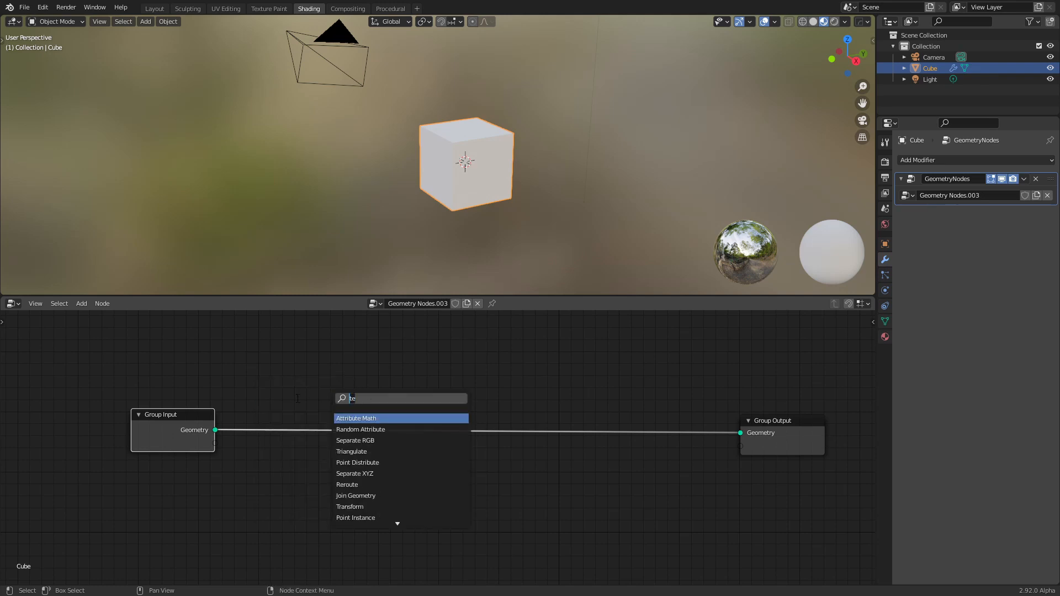
pyautogui.write('tr')
pyautogui.press('Return')
pyautogui.click(325, 485)
pyautogui.moveTo(248, 456); pyautogui.dragTo(277, 370, button='middle')
pyautogui.moveTo(245, 346); pyautogui.dragTo(318, 417)
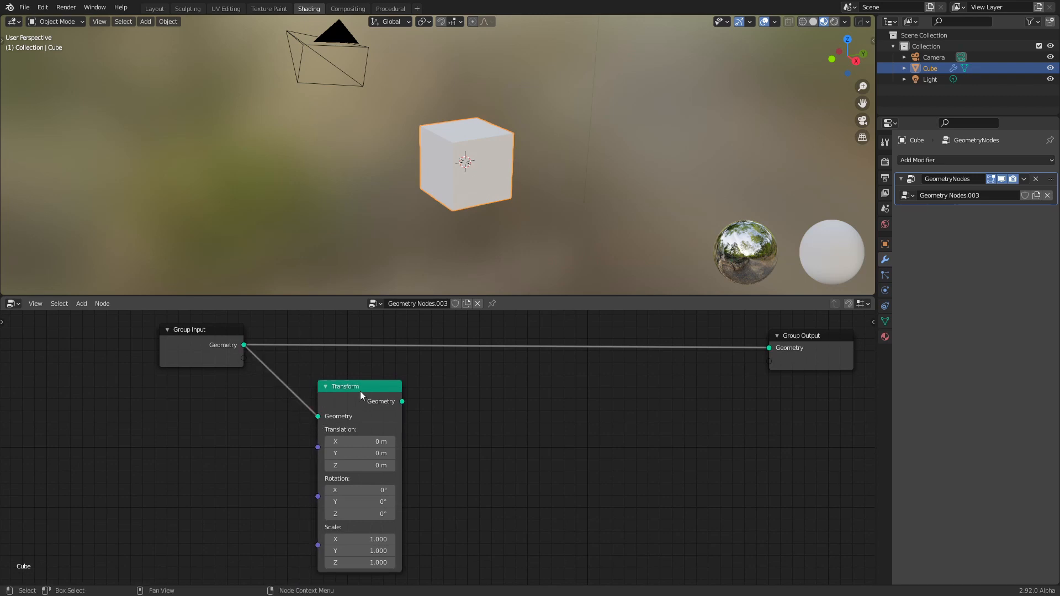
# - Add a Boolean node set to Difference and insert it on the link between Group Input and Group Output
pyautogui.moveTo(360, 391); pyautogui.dragTo(340, 414, button='middle')
pyautogui.hotkey('shift', 'a')
pyautogui.click(461, 401)
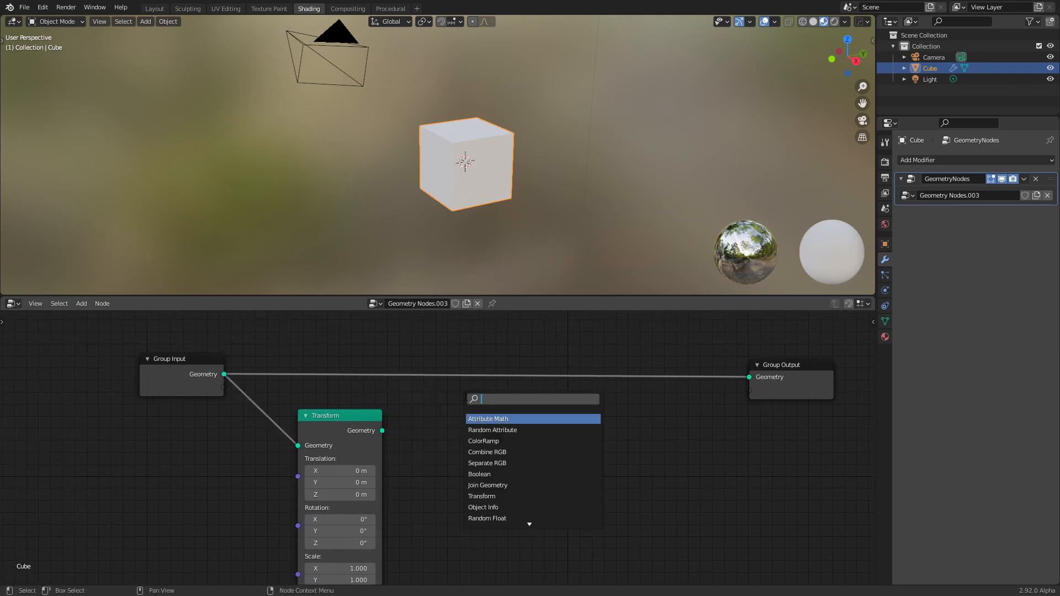
pyautogui.write('bool')
pyautogui.press('Return')
pyautogui.click(488, 422)
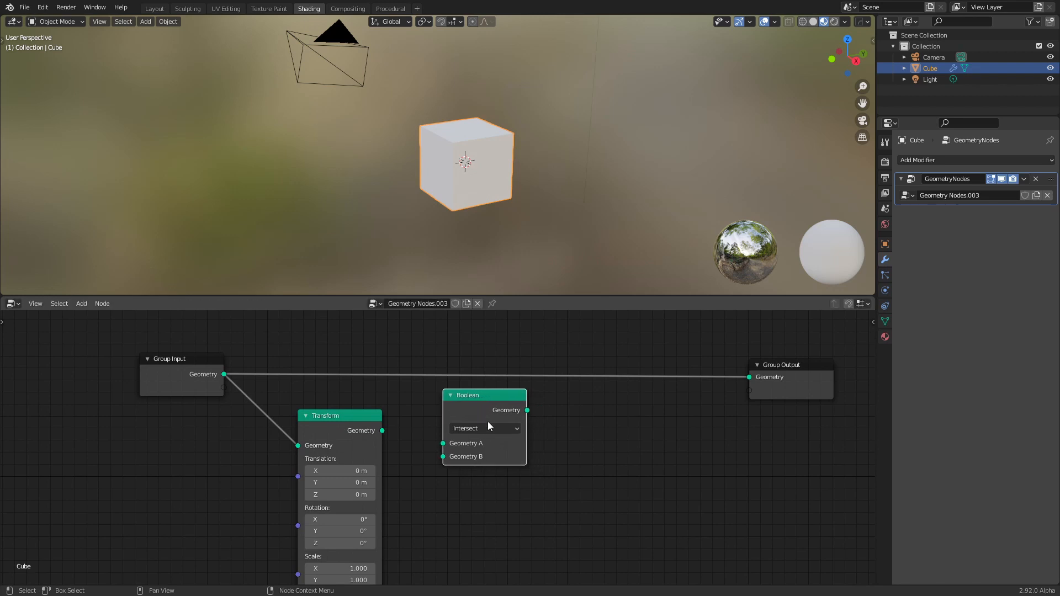
pyautogui.click(489, 426)
pyautogui.click(498, 465)
pyautogui.moveTo(498, 465); pyautogui.dragTo(483, 420)
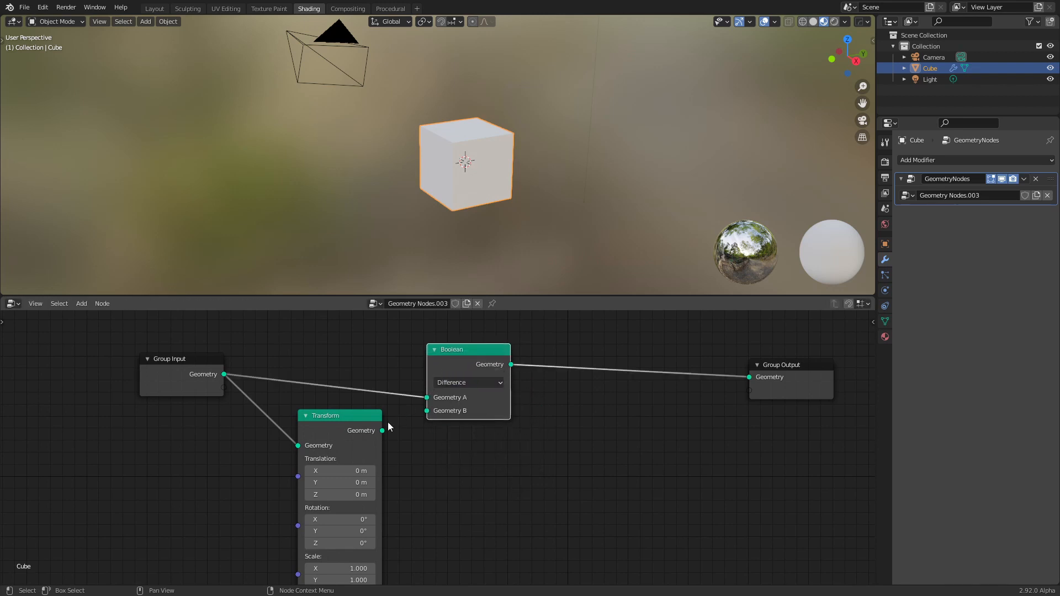
# - Connect the Transform's output to the Boolean's Geometry B input and set the Transform's Z rotation to 45°
pyautogui.moveTo(383, 431); pyautogui.dragTo(433, 412)
pyautogui.moveTo(447, 449); pyautogui.dragTo(502, 405, button='middle')
pyautogui.scroll(1, 469, 426)
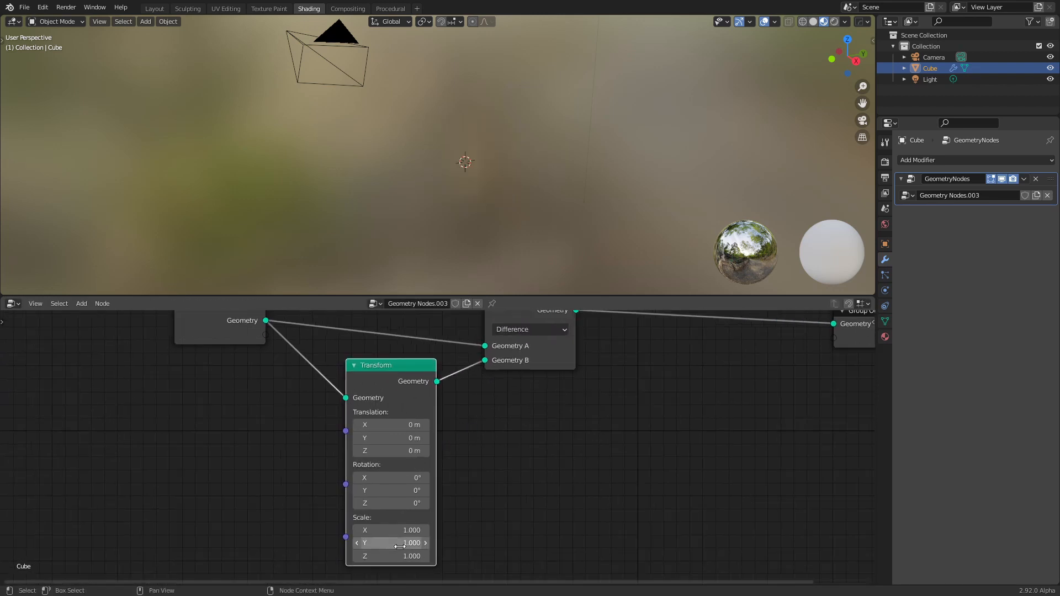
pyautogui.moveTo(389, 502); pyautogui.dragTo(428, 503)
pyautogui.click(388, 502)
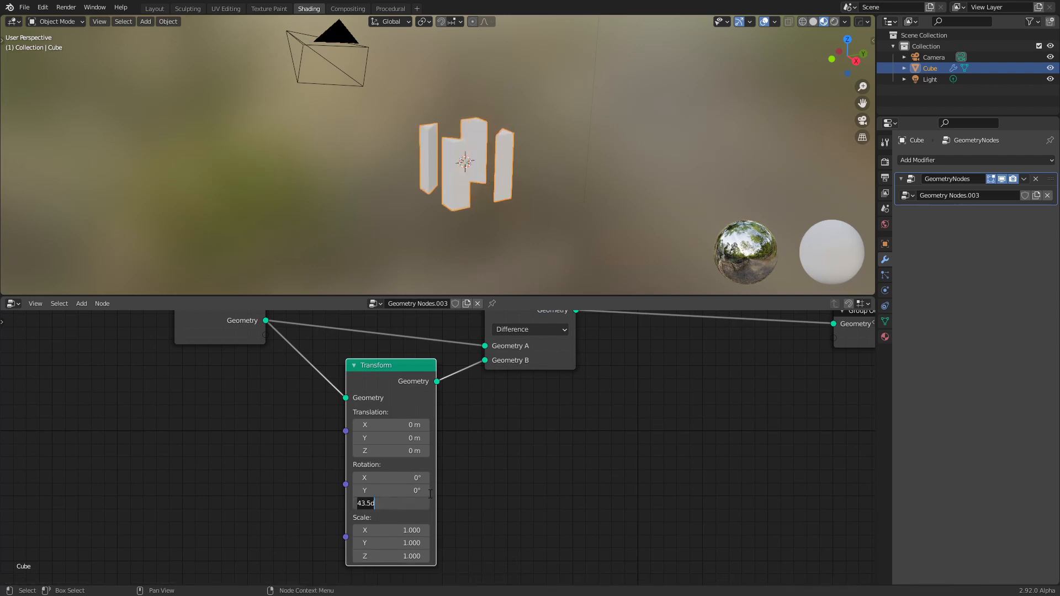
pyautogui.write('45')
pyautogui.press('Return')
# - Lower the subtracted cube by setting the Transform's Z translation to -0.22 m
pyautogui.moveTo(455, 268); pyautogui.dragTo(515, 282, button='middle')
pyautogui.scroll(2, 509, 240)
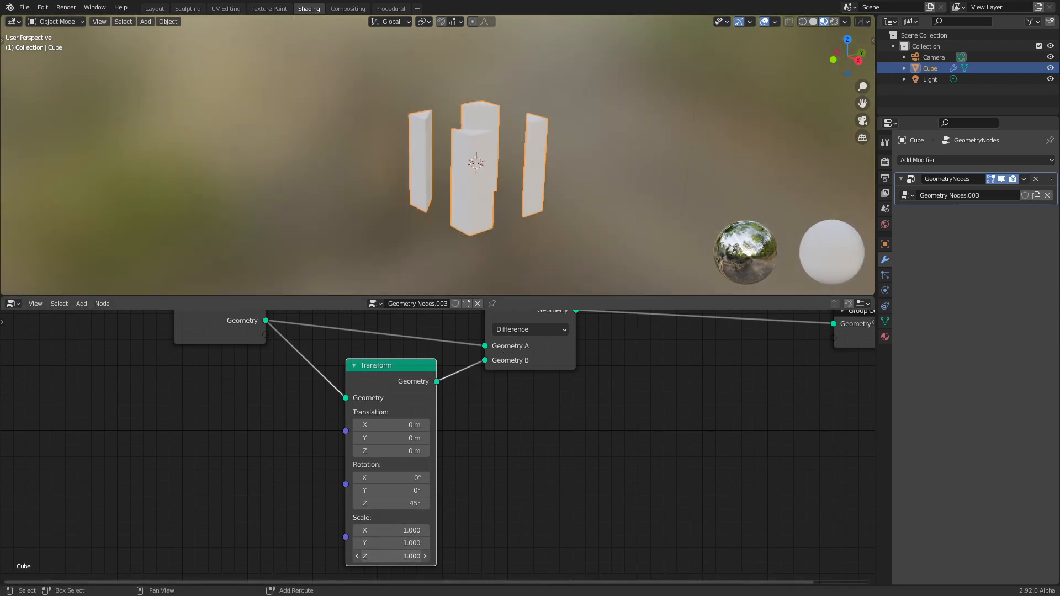
pyautogui.moveTo(398, 452); pyautogui.dragTo(378, 451)
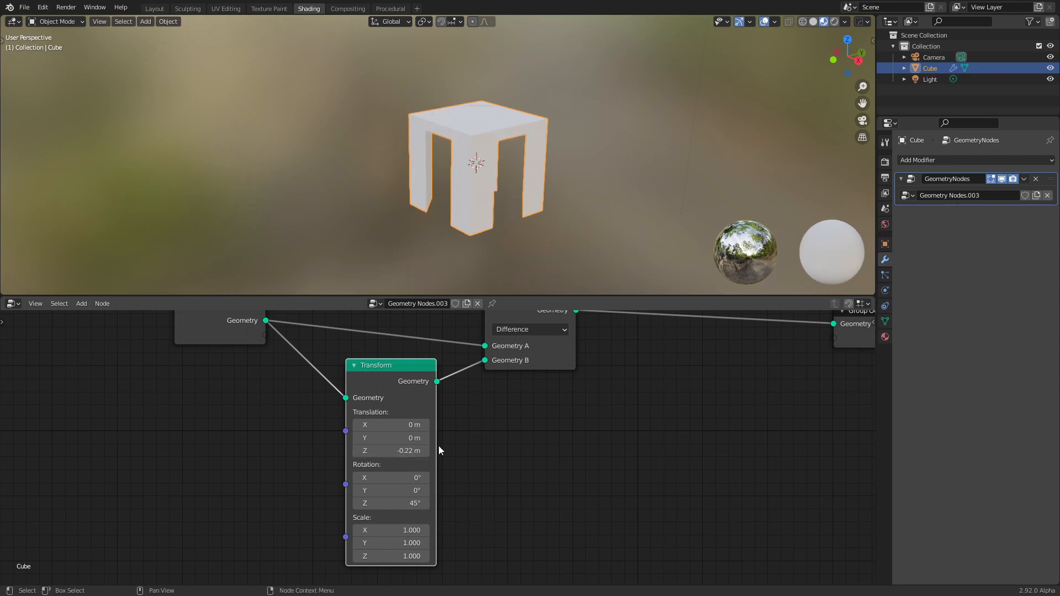
# - Thin the table legs by setting the Transform's X and Y scale to 1.2
pyautogui.click(397, 529)
pyautogui.write('1.2')
pyautogui.press('Tab')
pyautogui.write('1')
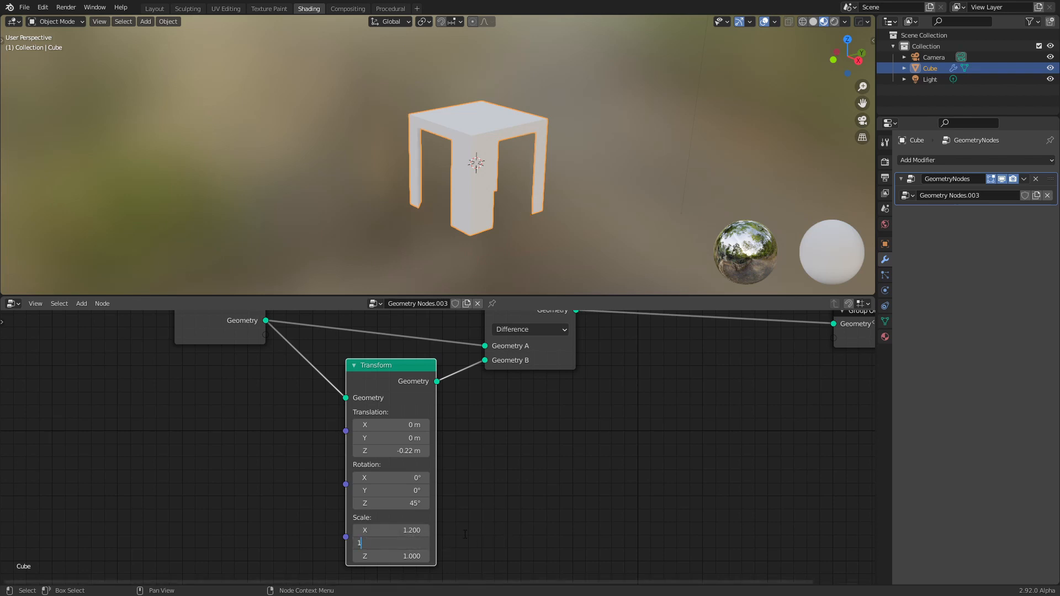
pyautogui.write('.2')
pyautogui.press('Return')
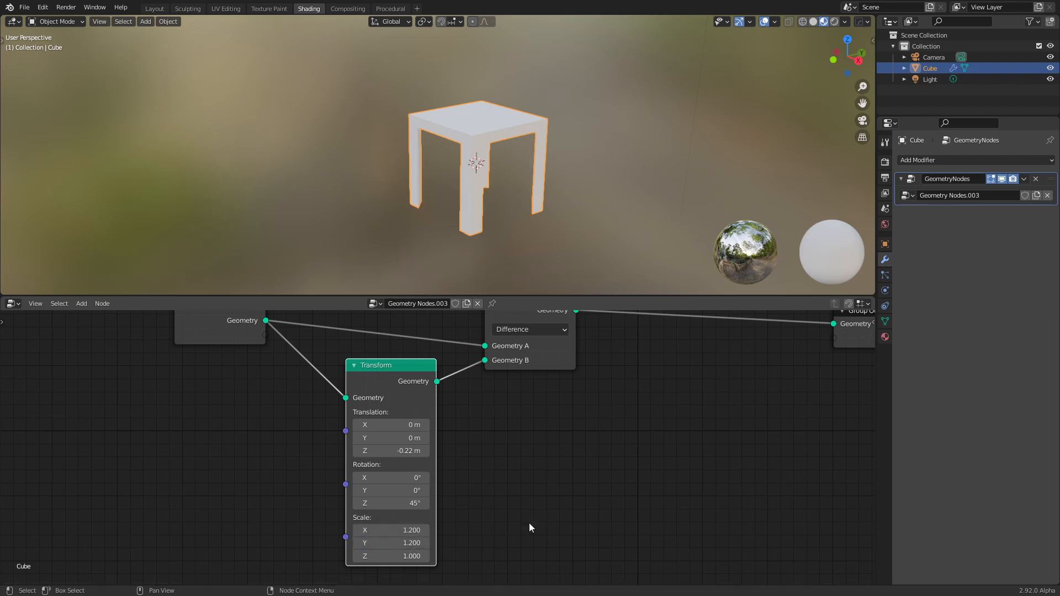
# - Deselect the table object and move the Group Input node further away from the Transform and Boolean nodes
pyautogui.click(592, 195)
pyautogui.moveTo(591, 194); pyautogui.dragTo(630, 201, button='middle')
pyautogui.scroll(-2, 552, 419)
pyautogui.moveTo(277, 403); pyautogui.dragTo(189, 396)
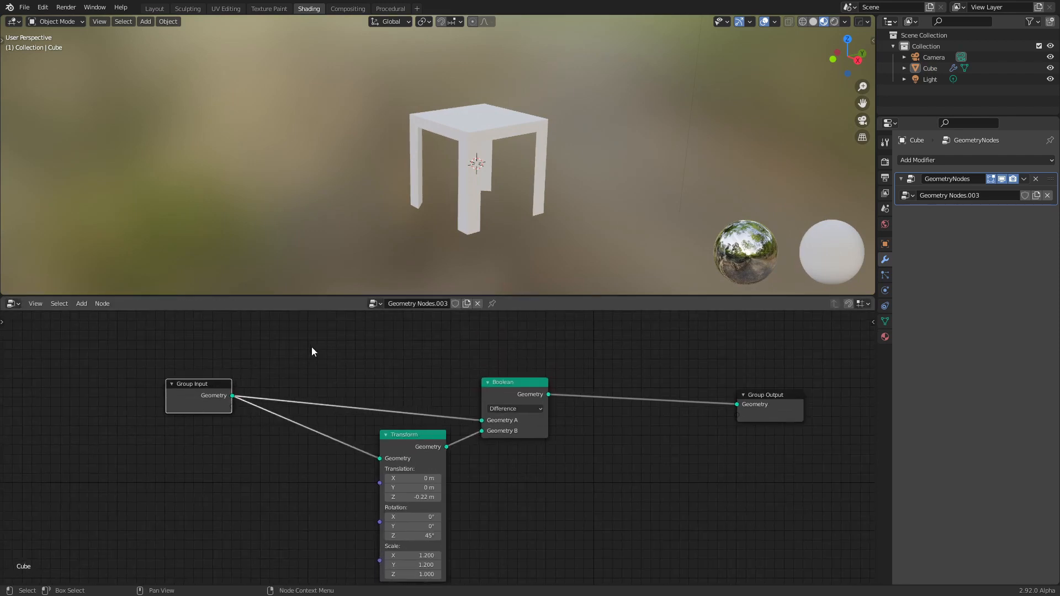
# - Try grouping the Transform and Boolean nodes, and move the resulting group node closer to Group Input
pyautogui.moveTo(316, 339); pyautogui.dragTo(596, 562)
pyautogui.hotkey('ctrl', 'g')
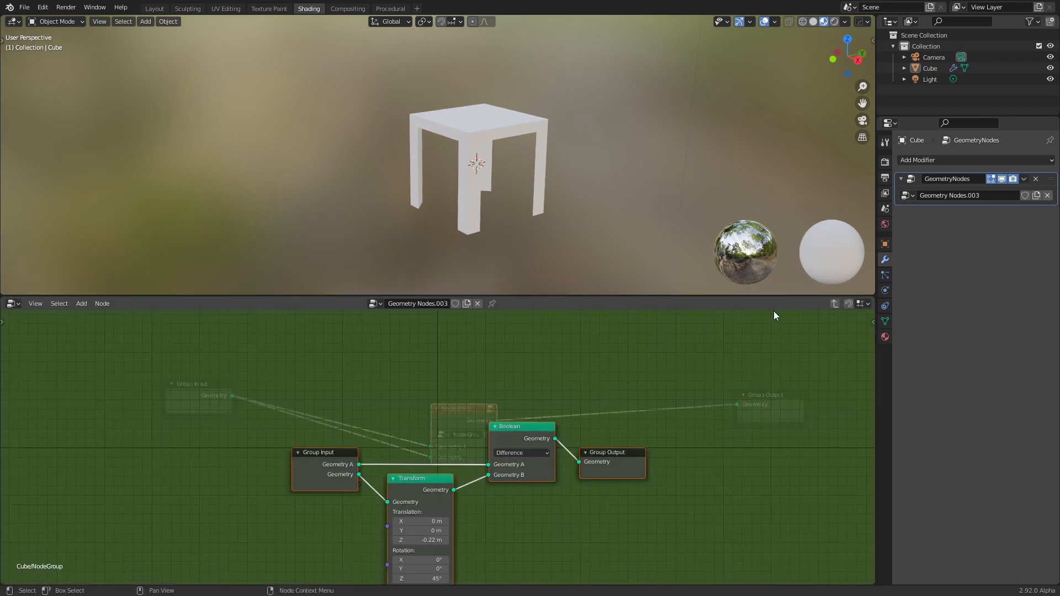
pyautogui.click(835, 303)
pyautogui.moveTo(449, 424); pyautogui.dragTo(345, 394)
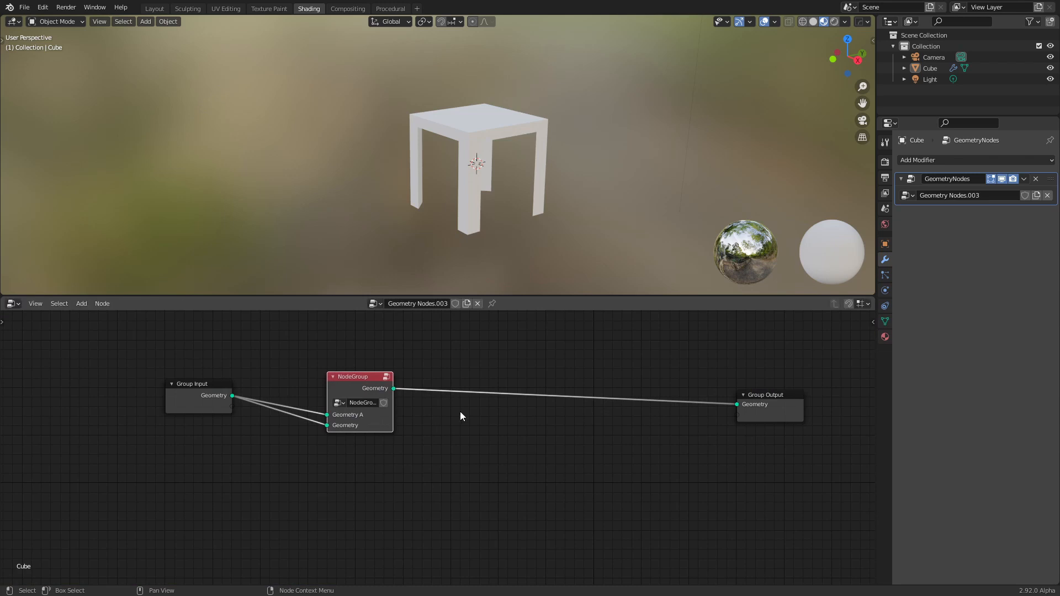
# - Undo the group node's move and ungroup it back into the separate Transform and Boolean nodes
pyautogui.hotkey('ctrl', 'z')
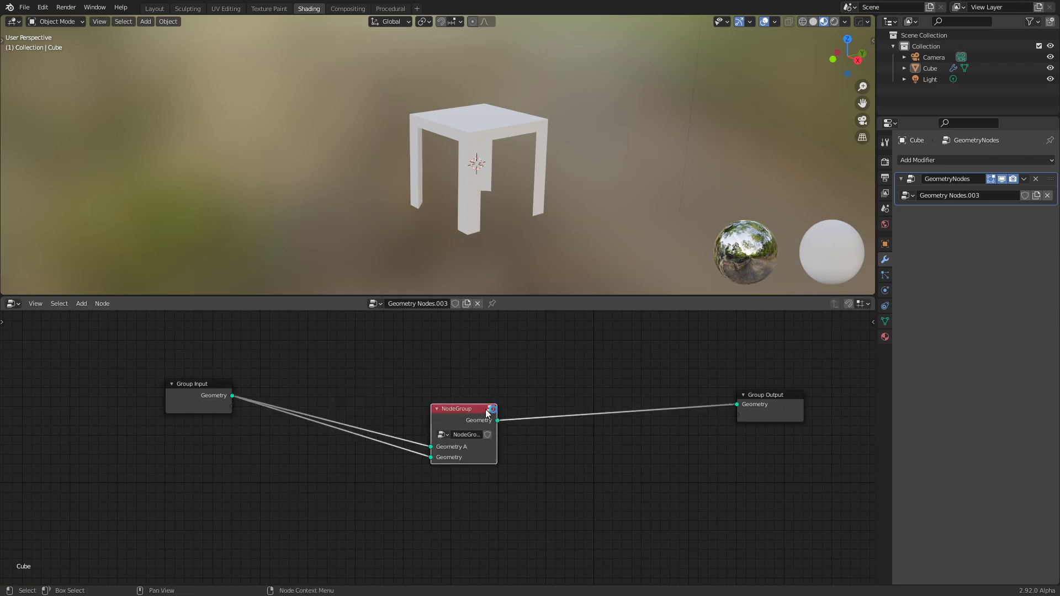
pyautogui.click(489, 408)
pyautogui.click(834, 304)
pyautogui.rightClick(464, 424)
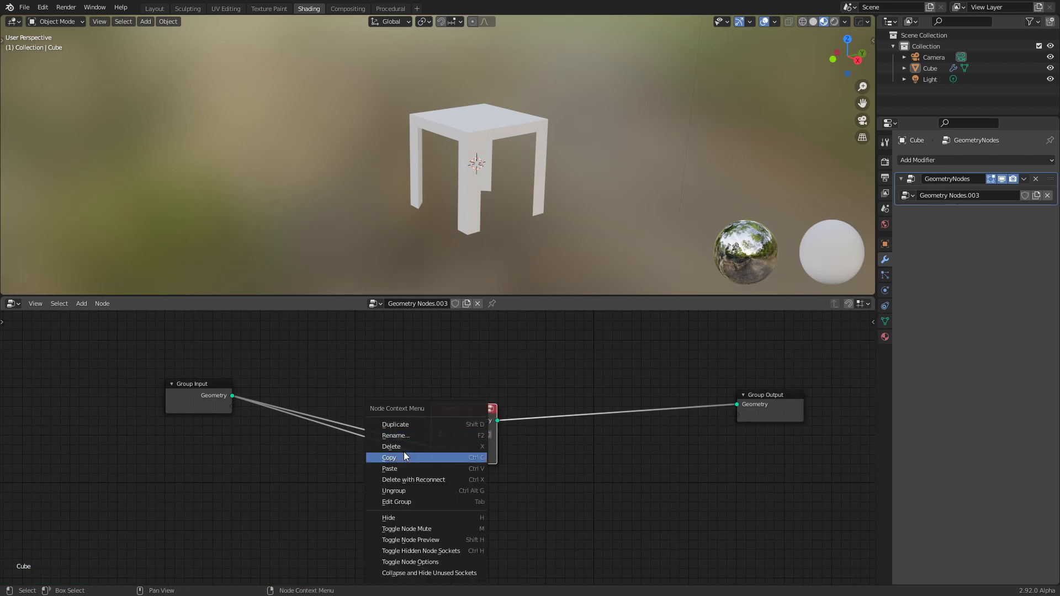
pyautogui.click(411, 491)
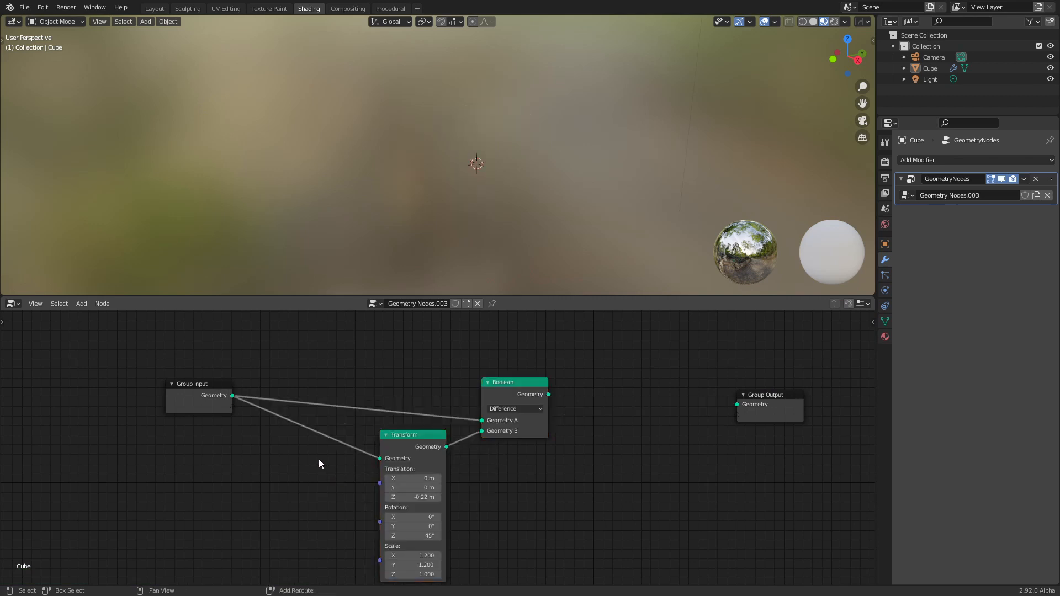
# - Insert a shared reroute on the two Group Input links and reconnect the Boolean output to Group Output
pyautogui.keyDown('shift'); pyautogui.moveTo(319, 459); pyautogui.dragTo(339, 397, button='right'); pyautogui.keyUp('shift')
pyautogui.press('g')
pyautogui.click(371, 420)
pyautogui.moveTo(318, 344); pyautogui.dragTo(611, 573)
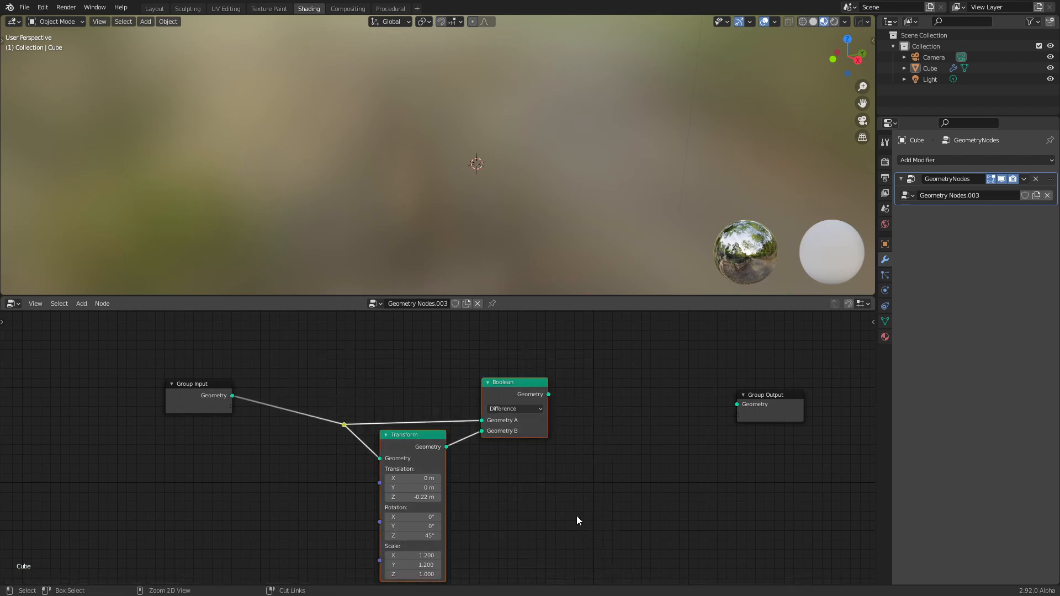
pyautogui.moveTo(548, 394); pyautogui.dragTo(737, 406)
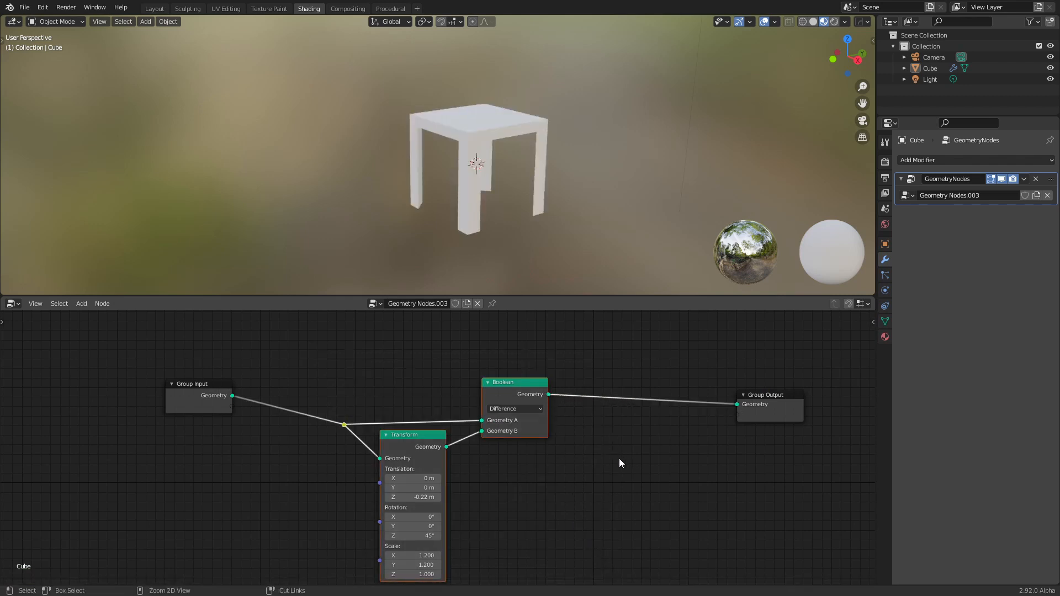
# - Group the reroute, Transform and Boolean nodes, leave the group, and move its node closer to Group Input
pyautogui.moveTo(305, 348); pyautogui.dragTo(605, 561)
pyautogui.hotkey('ctrl', 'g')
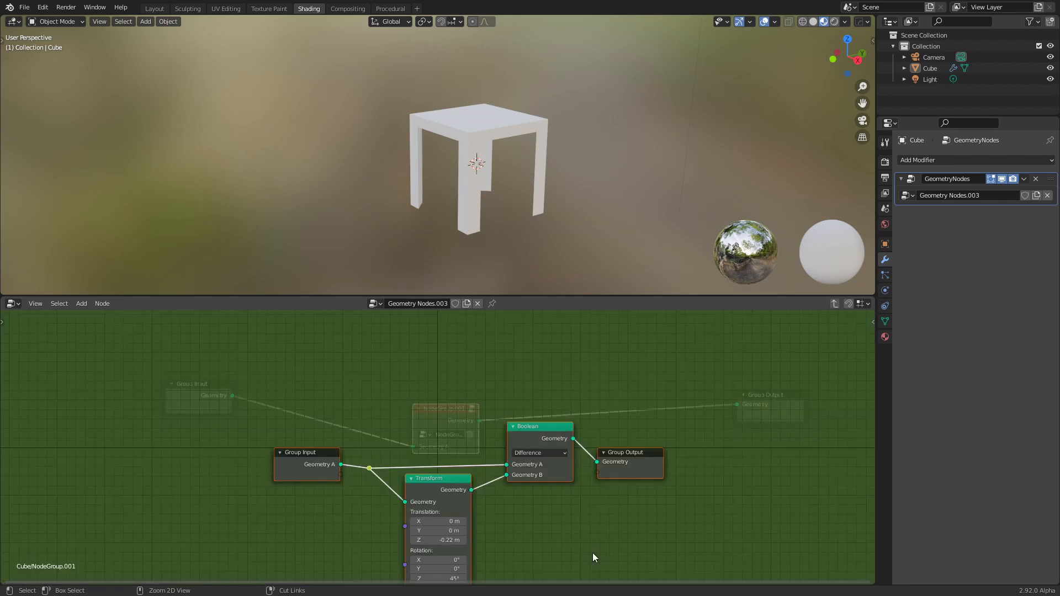
pyautogui.press('Tab')
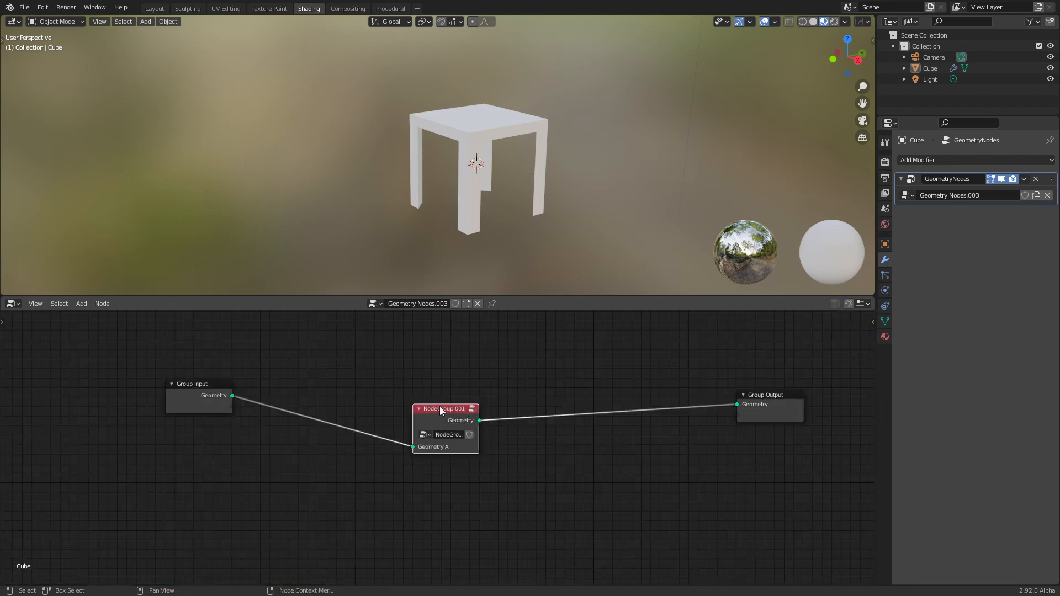
pyautogui.moveTo(440, 410); pyautogui.dragTo(336, 399)
# - Rename the group node SHAPE and move it up beside Group Input
pyautogui.rightClick(336, 399)
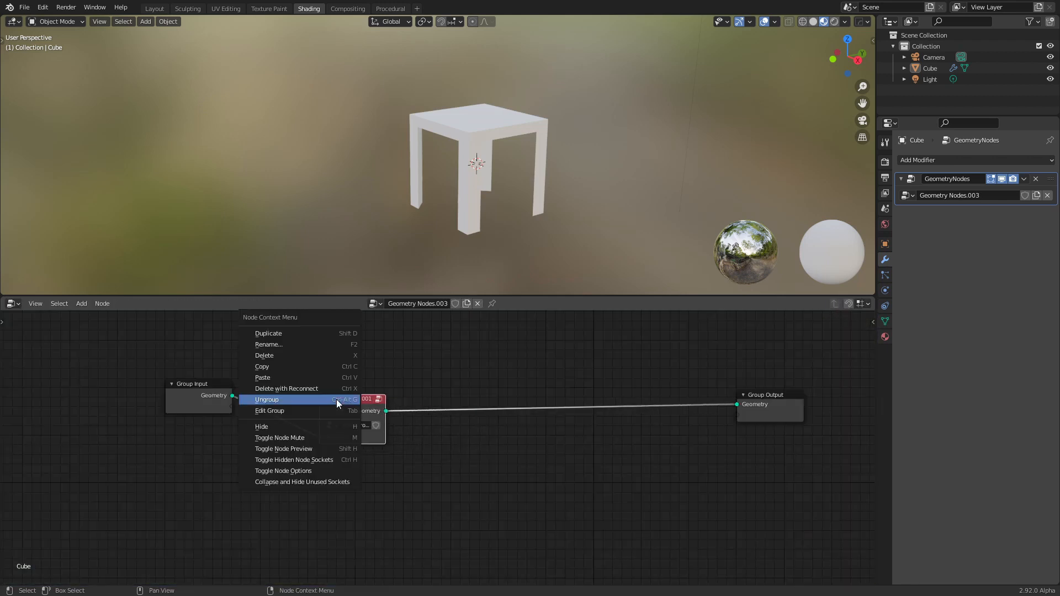
pyautogui.click(293, 345)
pyautogui.write('SHAPE')
pyautogui.press('Return')
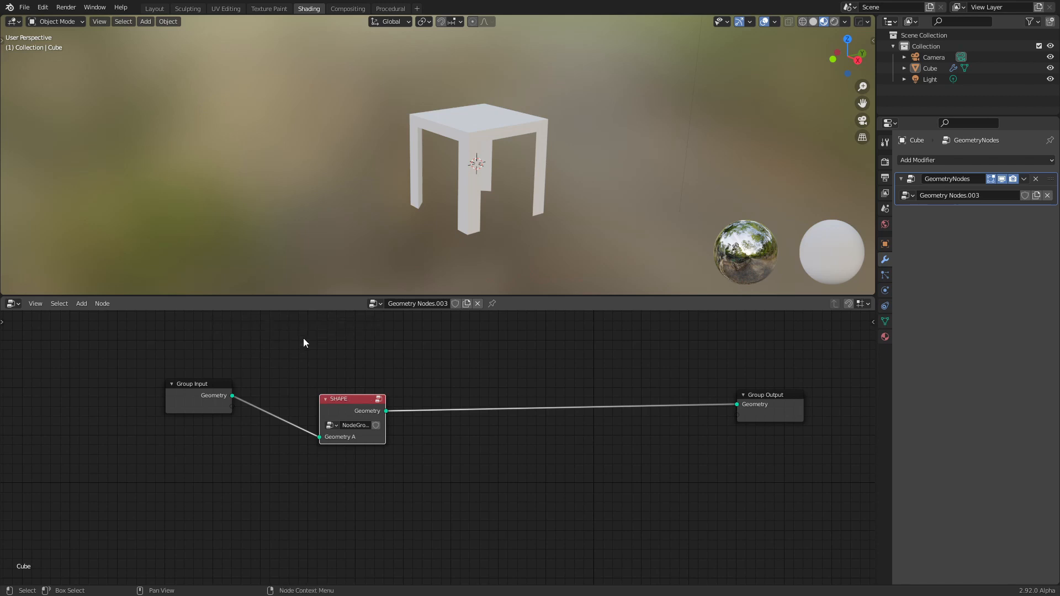
pyautogui.moveTo(349, 398); pyautogui.dragTo(320, 360)
# - Add a Value node and place it directly below the SHAPE node
pyautogui.hotkey('shift', 'a')
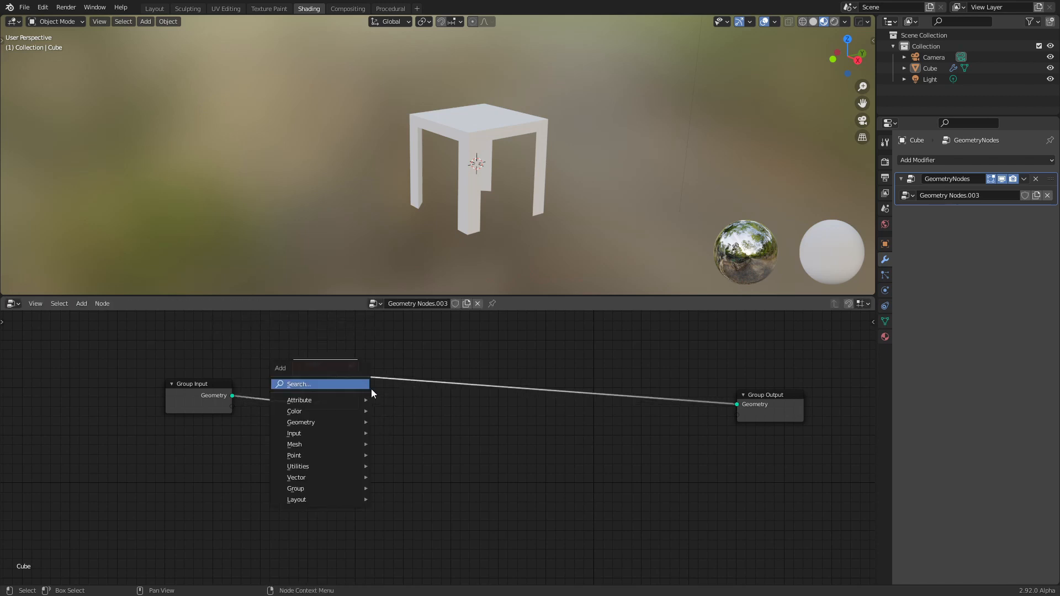
pyautogui.click(348, 385)
pyautogui.write('valu')
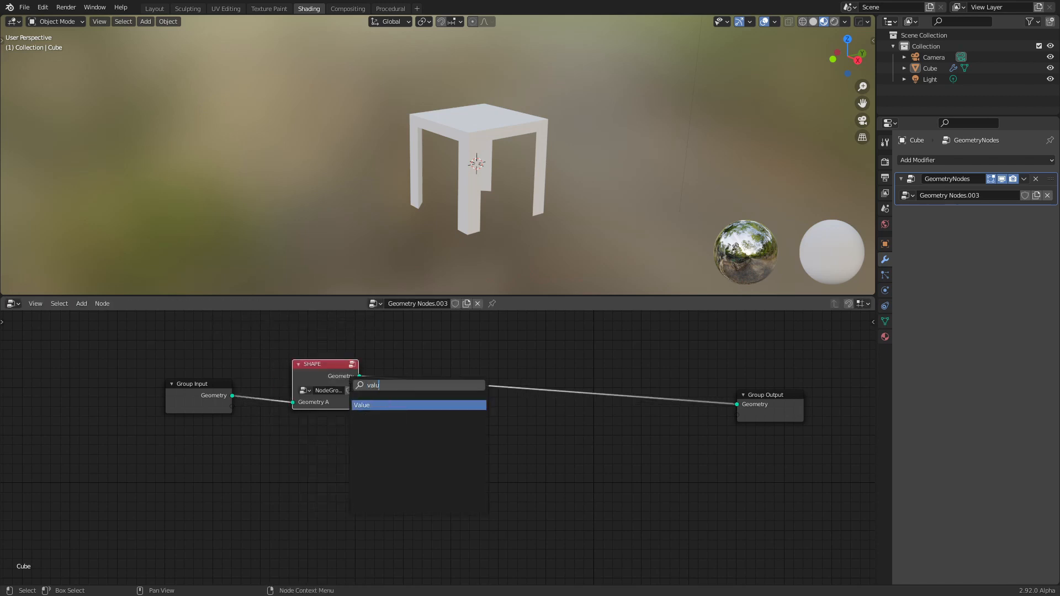
pyautogui.click(382, 406)
pyautogui.click(328, 437)
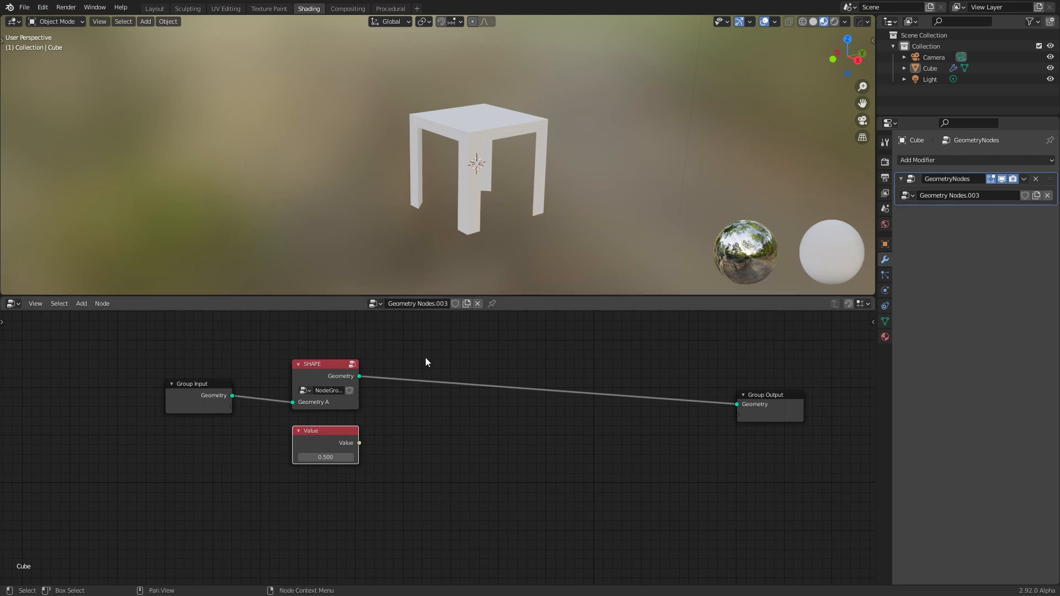
# - Reposition Group Input, then shift SHAPE and Value together towards it to free space before Group Output
pyautogui.moveTo(400, 417); pyautogui.dragTo(401, 433, button='middle')
pyautogui.moveTo(199, 410); pyautogui.dragTo(167, 417)
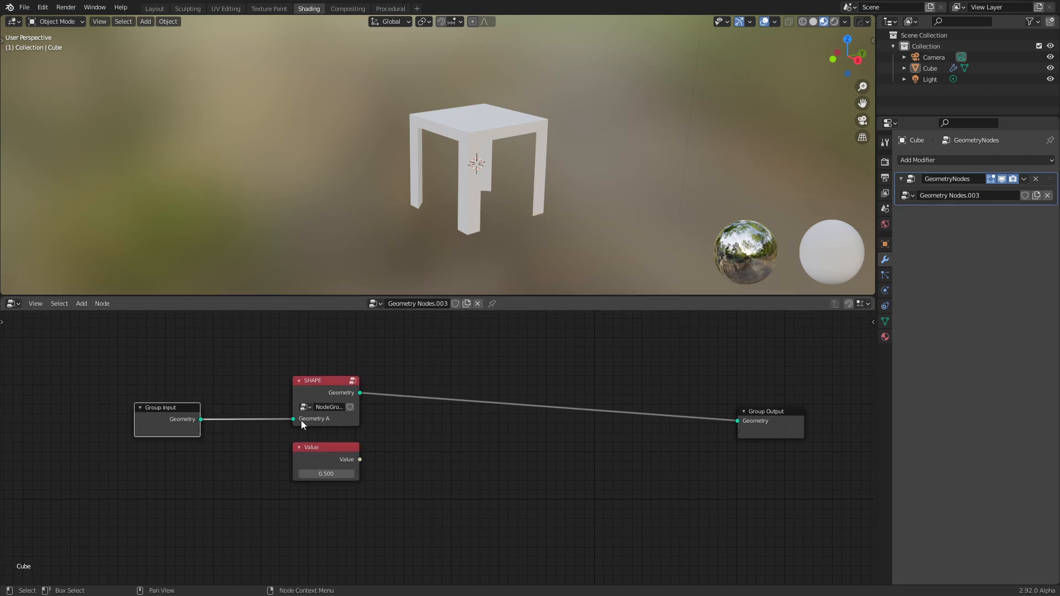
pyautogui.scroll(4, 472, 428)
pyautogui.moveTo(470, 429); pyautogui.dragTo(378, 440, button='middle')
pyautogui.scroll(-5, 372, 441)
pyautogui.moveTo(222, 367); pyautogui.dragTo(344, 490)
pyautogui.moveTo(271, 406); pyautogui.dragTo(234, 406)
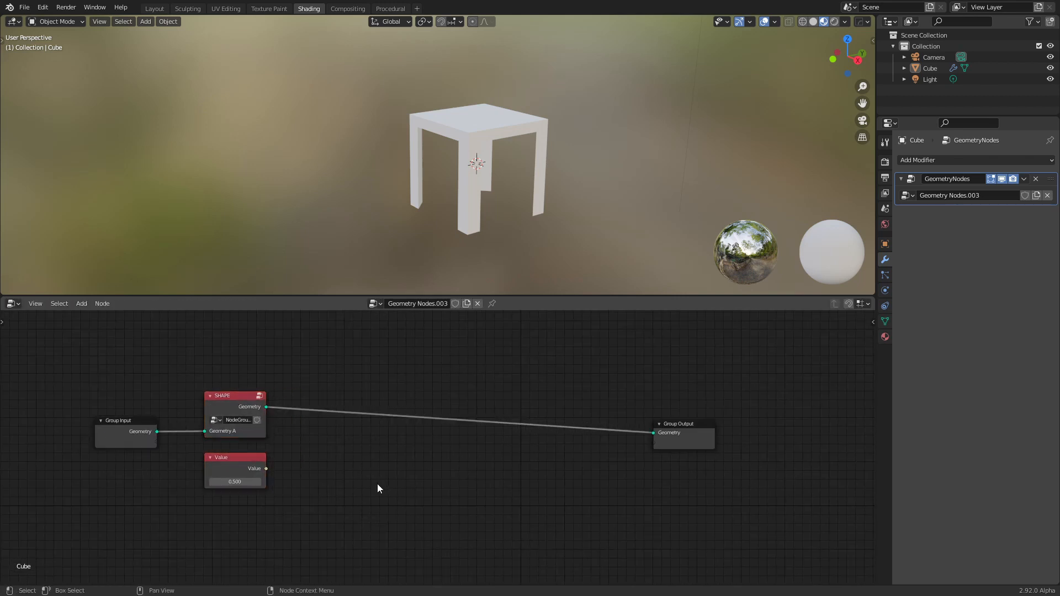
# - Add a Transform node below the link between SHAPE and Group Output
pyautogui.moveTo(379, 487); pyautogui.dragTo(407, 443, button='middle')
pyautogui.hotkey('shift', 'a')
pyautogui.click(393, 416)
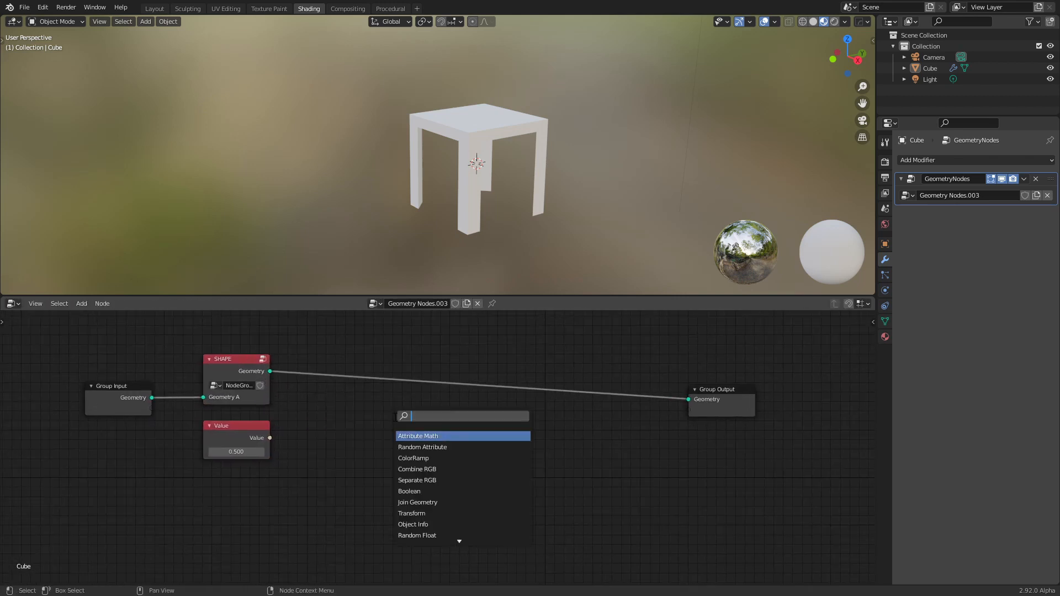
pyautogui.write('tra')
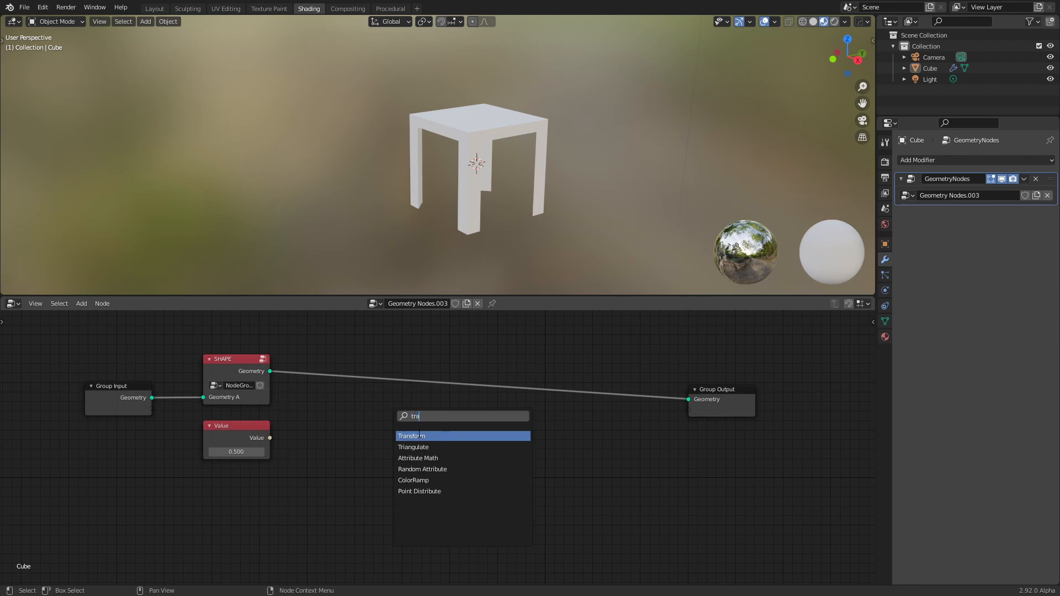
pyautogui.click(419, 436)
pyautogui.click(420, 436)
pyautogui.moveTo(341, 428); pyautogui.dragTo(372, 442, button='middle')
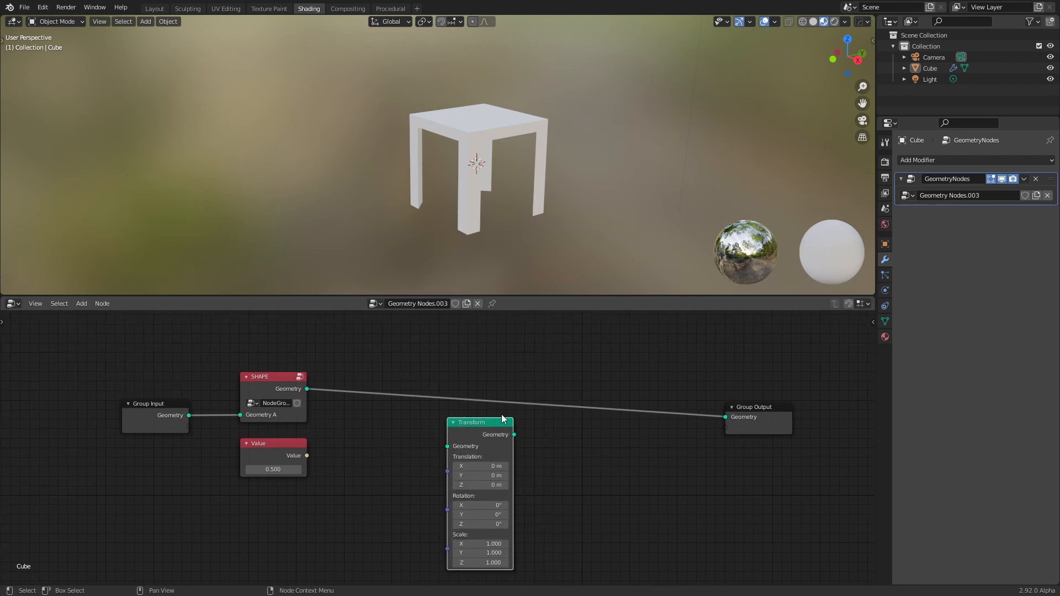
pyautogui.moveTo(502, 420); pyautogui.dragTo(496, 436)
# - Insert a Join Geometry node into the link between SHAPE and Group Output
pyautogui.hotkey('shift', 'a')
pyautogui.click(571, 354)
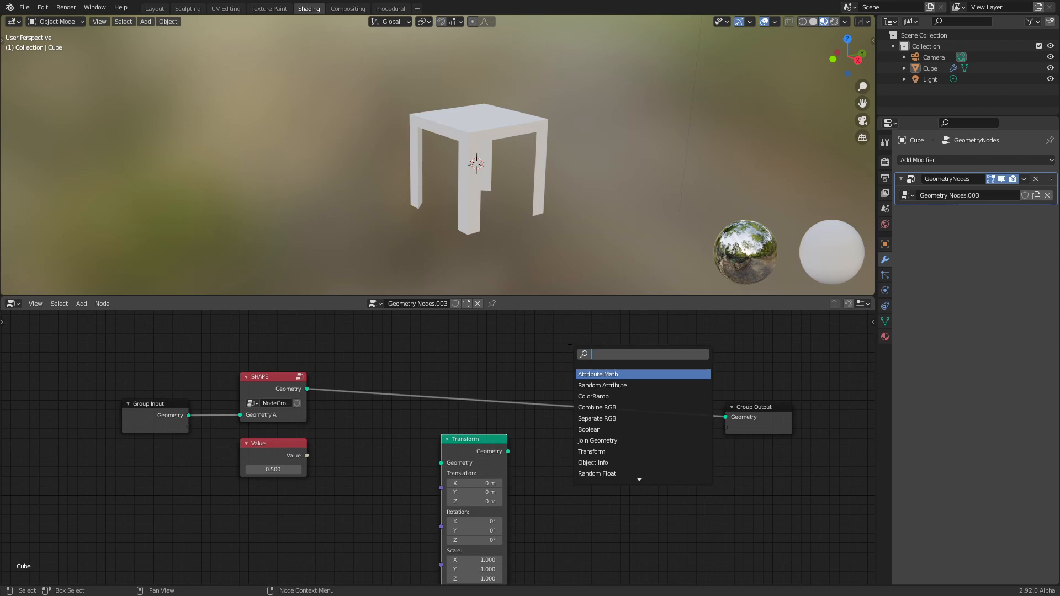
pyautogui.write('joi')
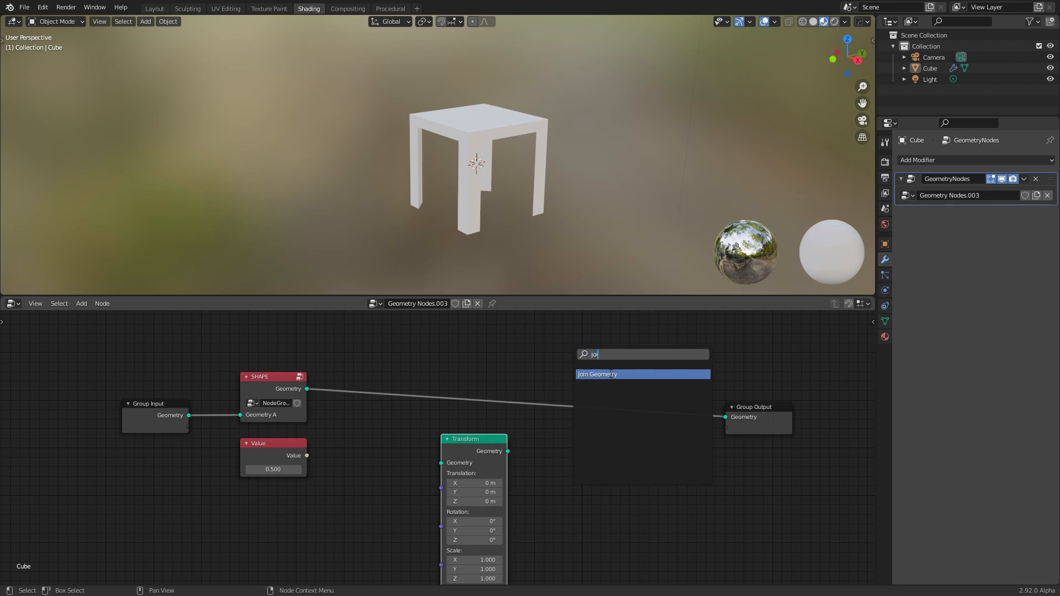
pyautogui.click(610, 374)
pyautogui.click(598, 394)
pyautogui.moveTo(578, 378); pyautogui.dragTo(602, 375)
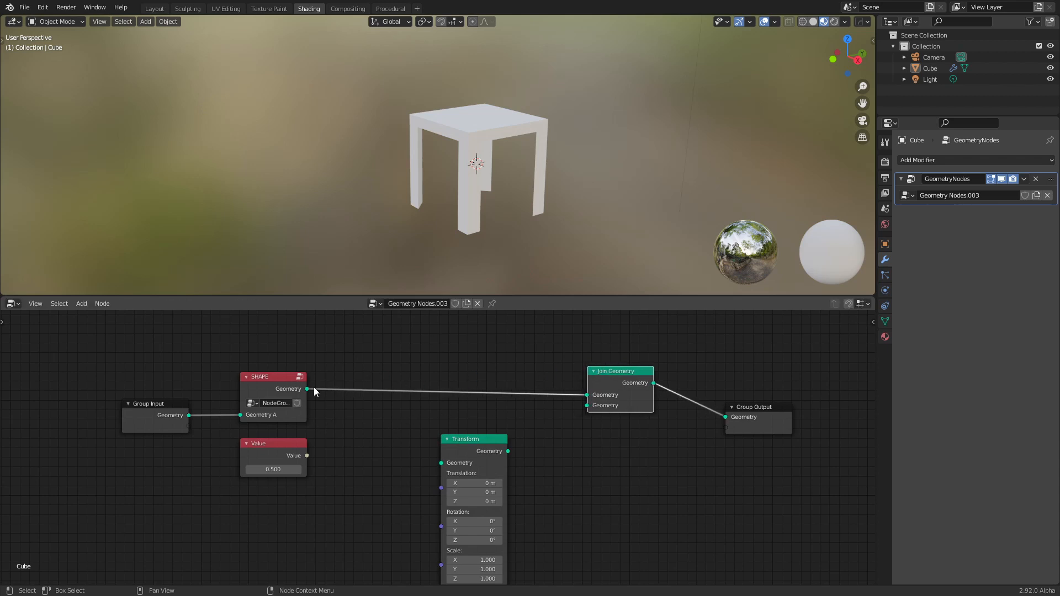
# - Adjust the Transform node's place and move Group Input, SHAPE and Value together further away from it
pyautogui.moveTo(474, 440); pyautogui.dragTo(479, 439)
pyautogui.moveTo(415, 445); pyautogui.dragTo(433, 410, button='middle')
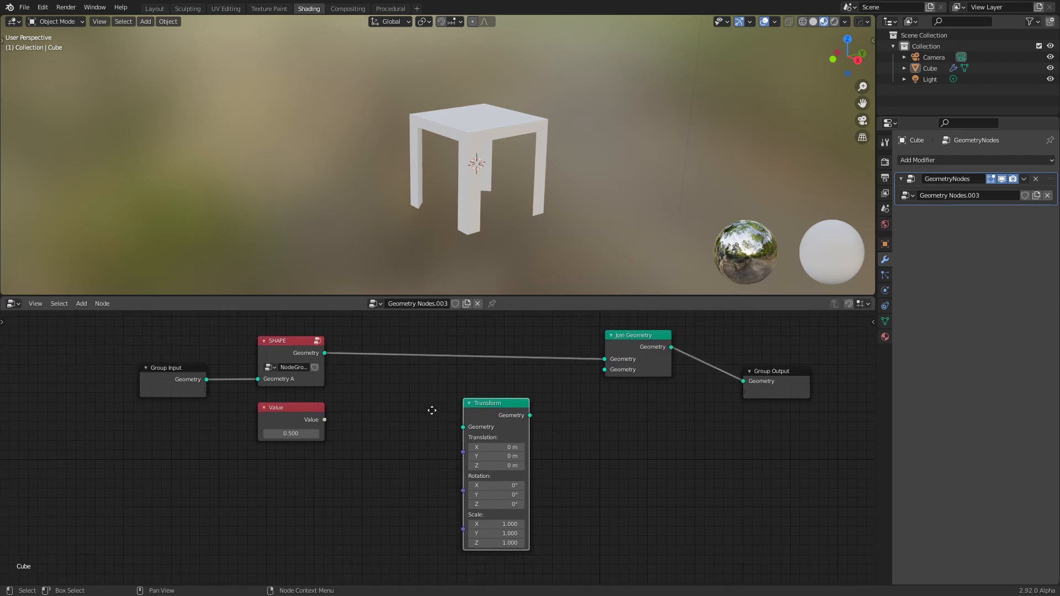
pyautogui.click(297, 413)
pyautogui.keyDown('shift'); pyautogui.click(157, 373); pyautogui.keyUp('shift')
pyautogui.keyDown('shift'); pyautogui.click(286, 359); pyautogui.keyUp('shift')
pyautogui.keyDown('shift'); pyautogui.click(294, 418); pyautogui.keyUp('shift')
pyautogui.moveTo(287, 354); pyautogui.dragTo(236, 357)
# - Add a Math node between the Value and Transform nodes
pyautogui.hotkey('shift', 'a')
pyautogui.click(385, 396)
pyautogui.write('math')
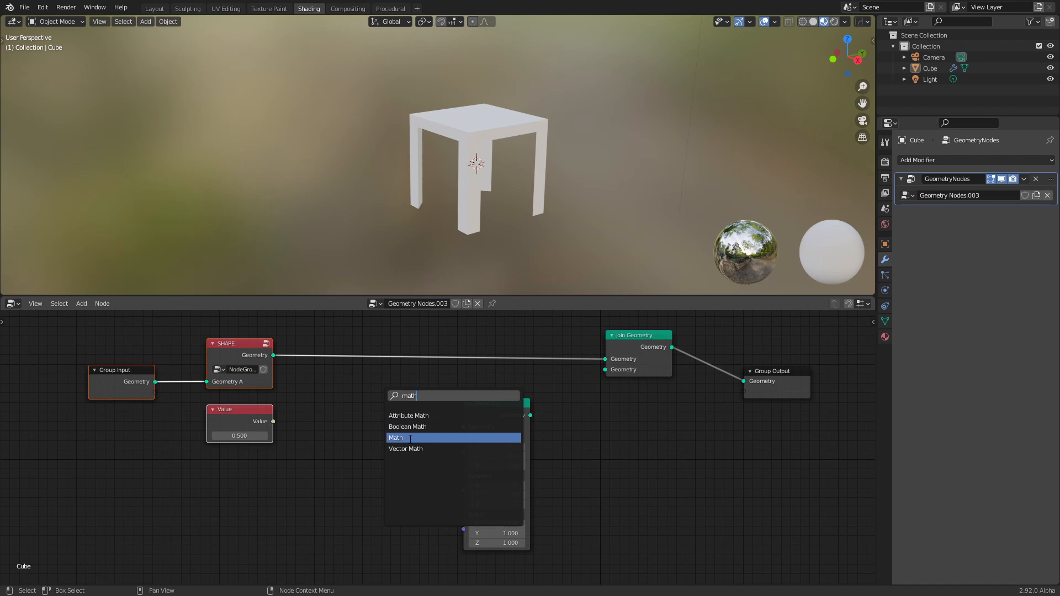
pyautogui.click(396, 438)
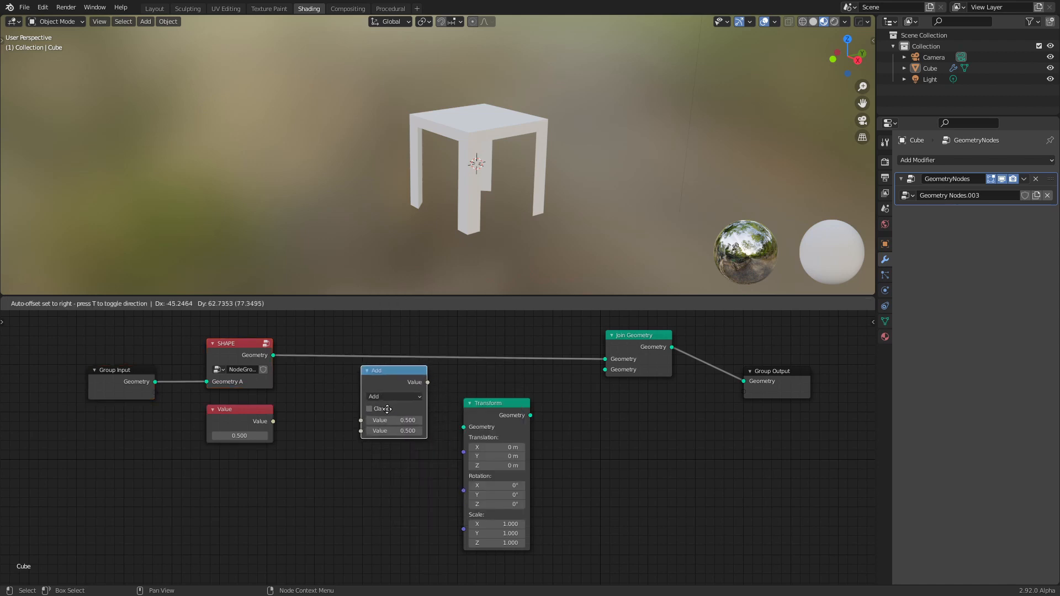
pyautogui.click(369, 405)
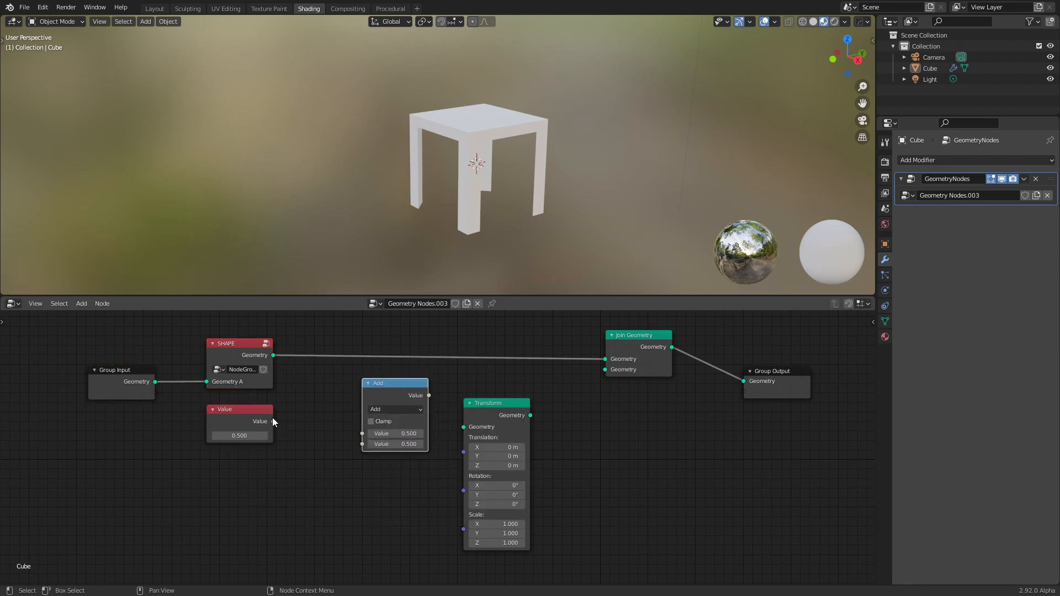
# - Set the Value node to 1 and connect its output to the Math node's first Value input
pyautogui.click(240, 435)
pyautogui.write('1')
pyautogui.press('Return')
pyautogui.moveTo(272, 421); pyautogui.dragTo(365, 434)
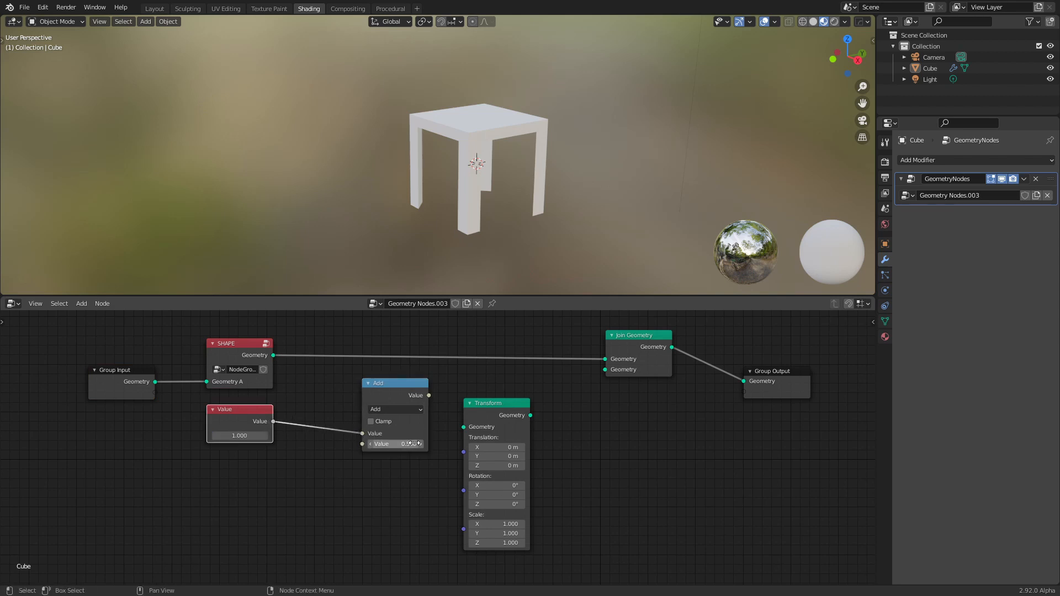
# - Change the Math node's operation to Multiply
pyautogui.moveTo(420, 472); pyautogui.dragTo(426, 436, button='middle')
pyautogui.click(389, 363)
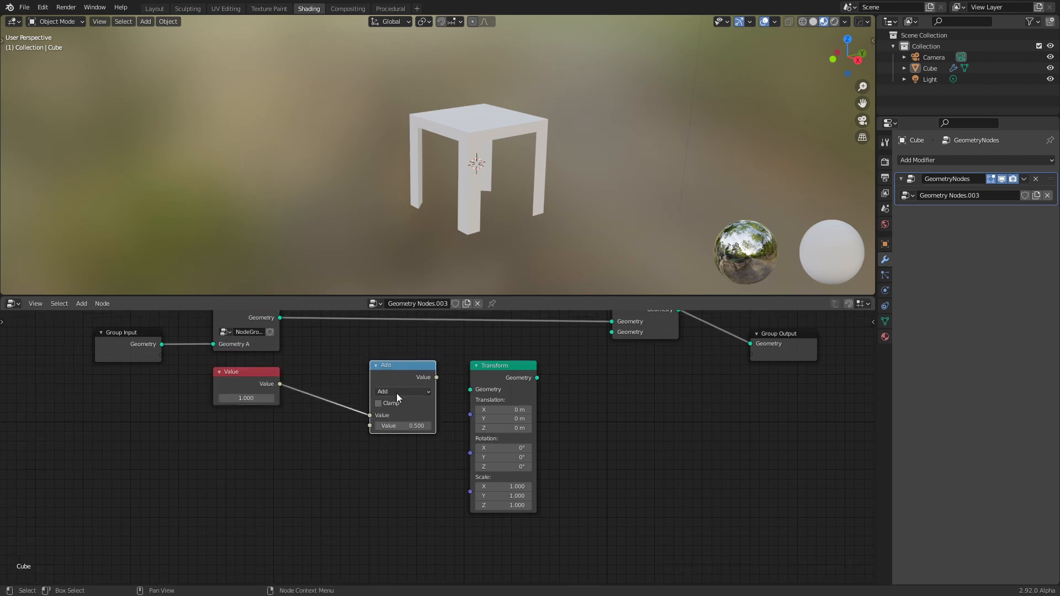
pyautogui.click(397, 396)
pyautogui.click(396, 435)
# - Duplicate the Multiply node, place the copy below the Transform node, and change its operation to Add
pyautogui.hotkey('shift', 'd')
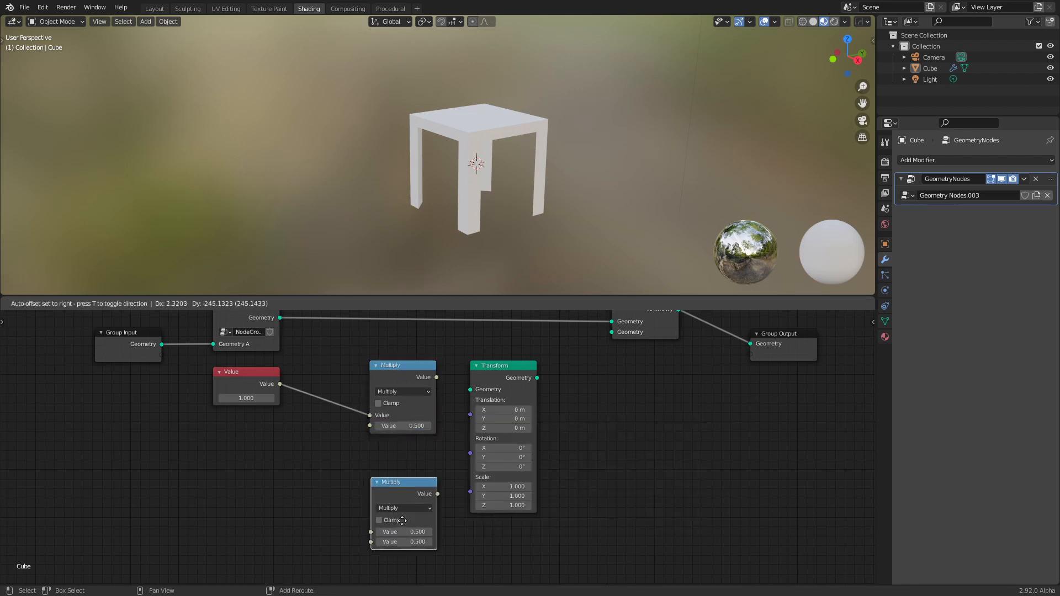
pyautogui.click(497, 579)
pyautogui.moveTo(392, 494); pyautogui.dragTo(380, 412, button='middle')
pyautogui.scroll(-1, 380, 412)
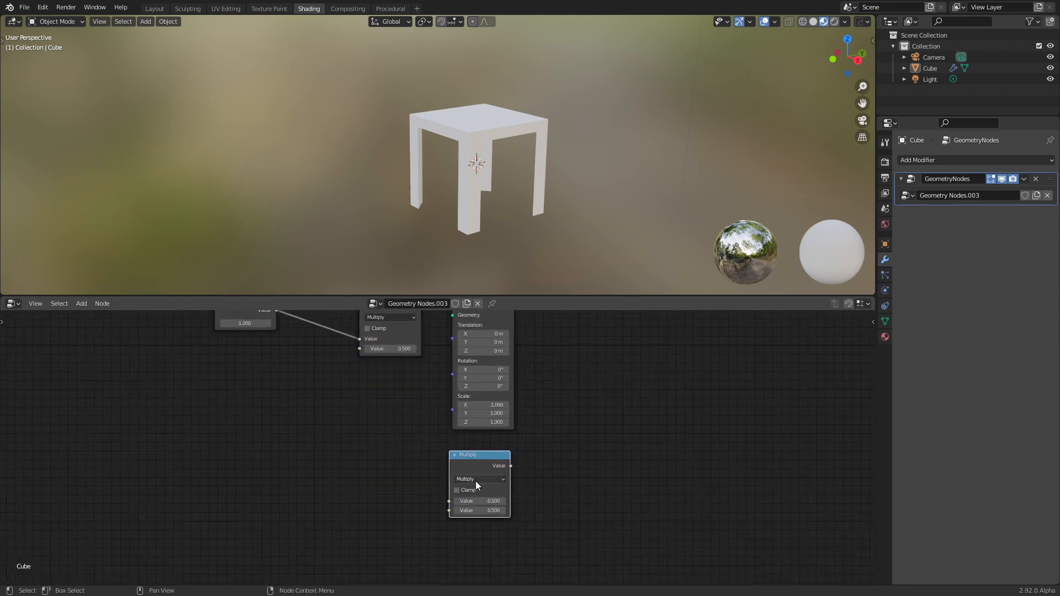
pyautogui.click(475, 480)
pyautogui.click(485, 367)
# - Connect the Value node to the Add node's first input and set its second value to 1
pyautogui.moveTo(286, 353); pyautogui.dragTo(304, 402, button='middle')
pyautogui.moveTo(293, 358); pyautogui.dragTo(467, 549)
pyautogui.click(497, 559)
pyautogui.write('1')
pyautogui.press('Return')
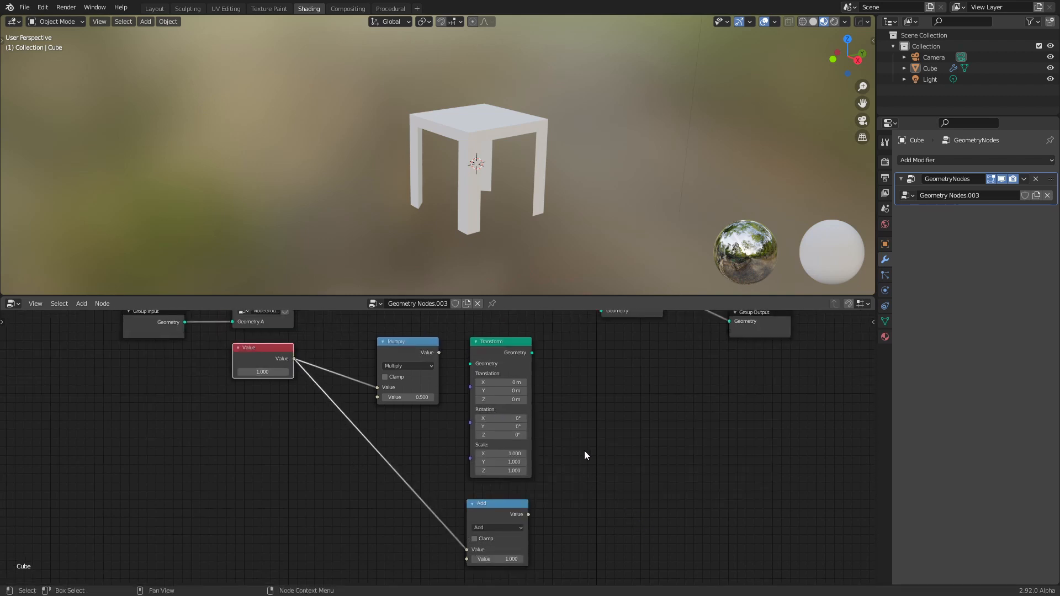
# - Rearrange the Join Geometry, Transform, Add and Multiply nodes to leave space between Multiply and Transform
pyautogui.press('Home')
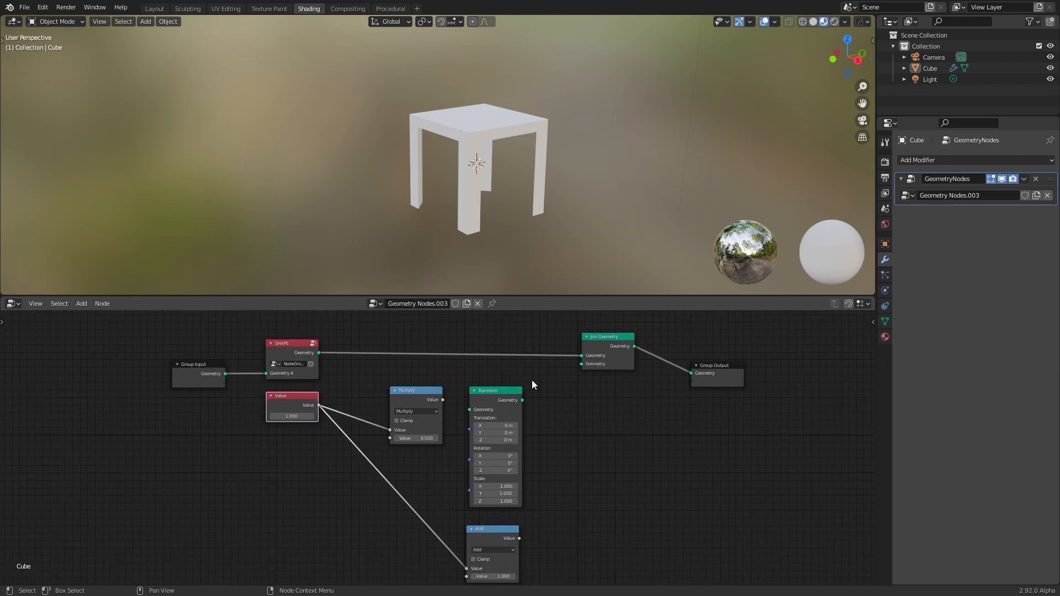
pyautogui.moveTo(598, 341); pyautogui.dragTo(566, 346)
pyautogui.scroll(2, 576, 419)
pyautogui.moveTo(495, 365); pyautogui.dragTo(514, 365)
pyautogui.moveTo(504, 523); pyautogui.dragTo(528, 523)
pyautogui.moveTo(515, 364)
pyautogui.mouseDown()
pyautogui.moveTo(526, 368)
pyautogui.moveTo(507, 370)
pyautogui.mouseUp()
pyautogui.scroll(2, 432, 399)
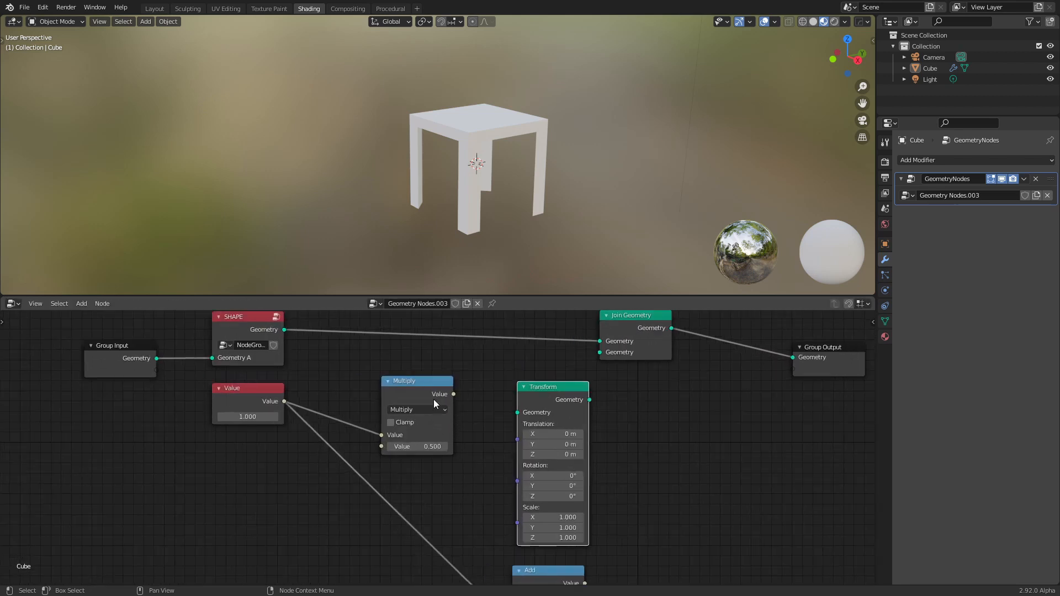
pyautogui.moveTo(420, 390); pyautogui.dragTo(410, 387)
pyautogui.scroll(-1, 453, 483)
pyautogui.moveTo(453, 483); pyautogui.dragTo(467, 409, button='middle')
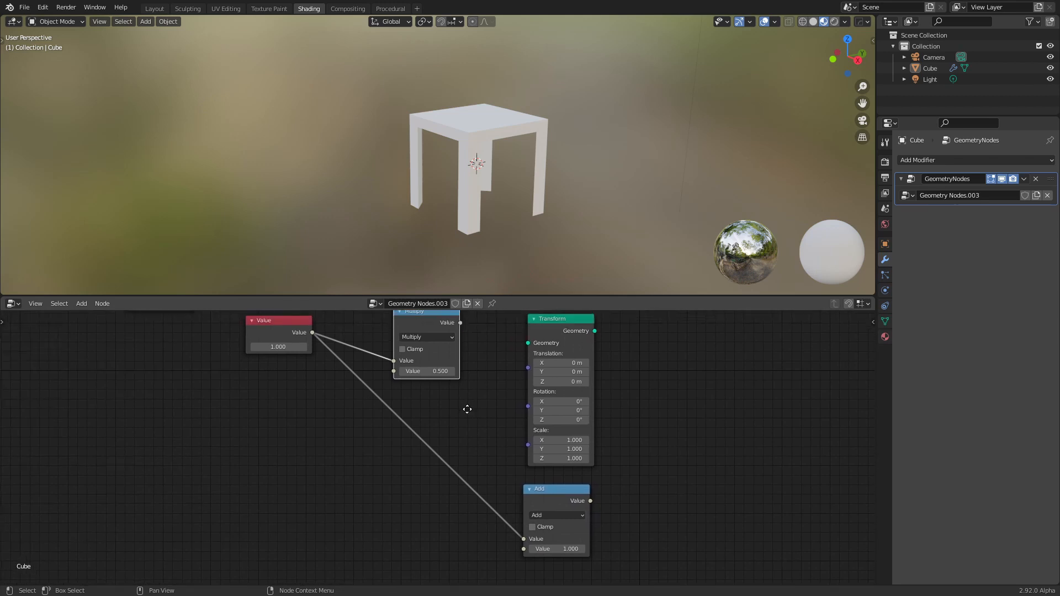
pyautogui.moveTo(547, 325); pyautogui.dragTo(561, 329)
# - Add a Random Float node below the Multiply node, beside the Transform node
pyautogui.moveTo(505, 352); pyautogui.dragTo(505, 374, button='middle')
pyautogui.hotkey('shift', 'a')
pyautogui.click(499, 372)
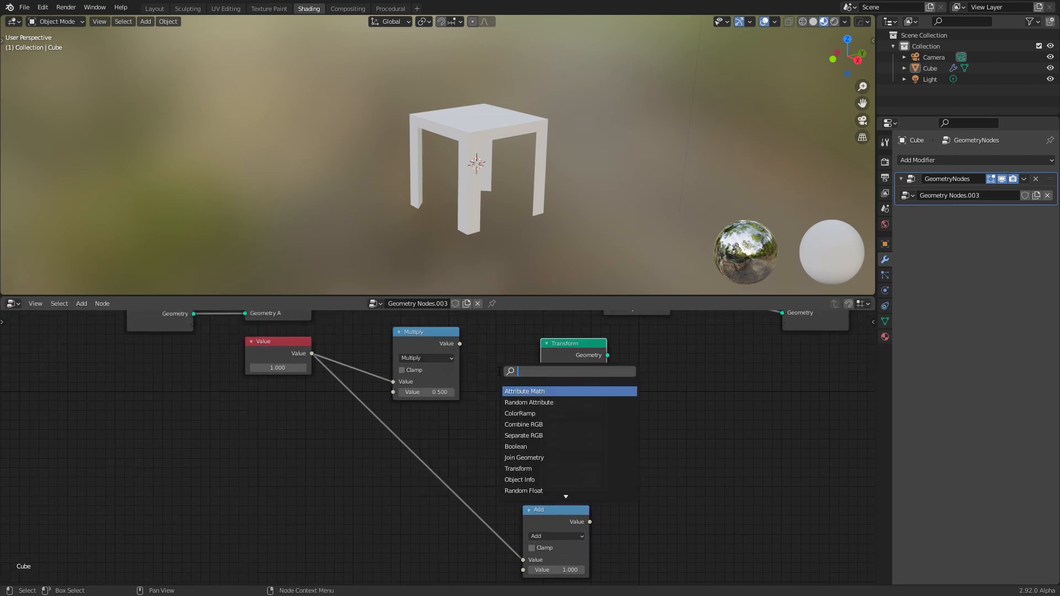
pyautogui.write('math')
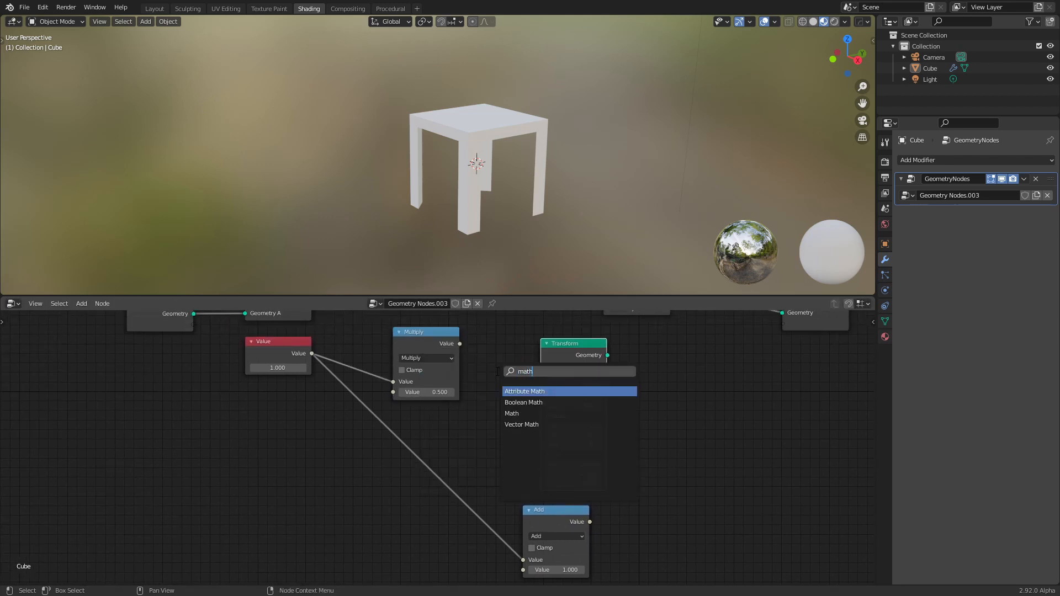
pyautogui.press('BackSpace')
pyautogui.press('BackSpace')
pyautogui.press('BackSpace')
pyautogui.press('BackSpace')
pyautogui.write('rand')
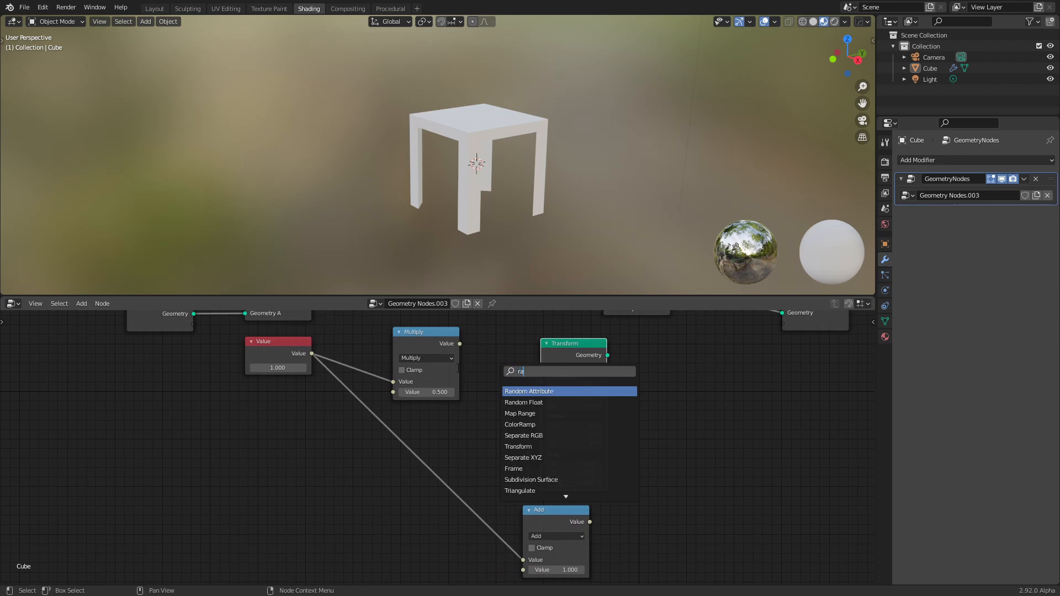
pyautogui.click(535, 402)
pyautogui.click(489, 442)
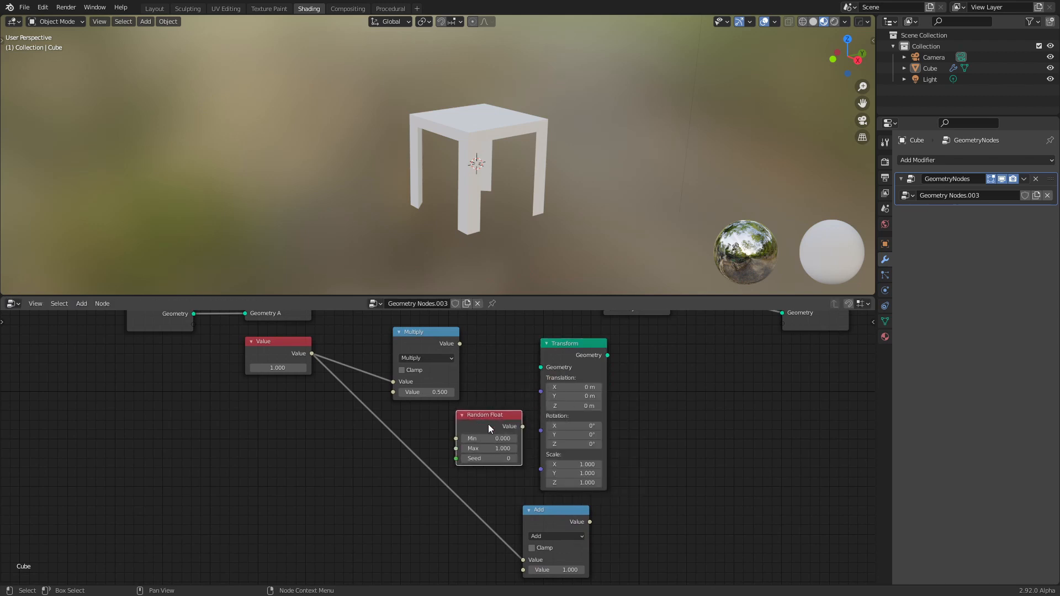
# - Set the Random Float node's minimum to -1 and connect its value to the Transform node's Rotation input
pyautogui.moveTo(488, 425); pyautogui.dragTo(480, 425)
pyautogui.click(491, 439)
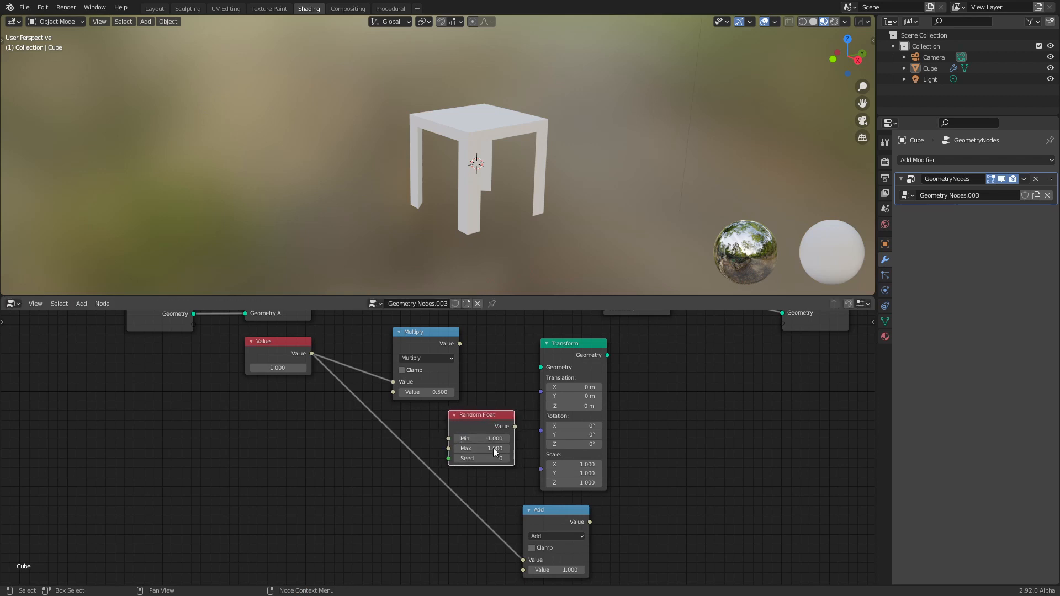
pyautogui.click(505, 492)
pyautogui.moveTo(279, 353); pyautogui.dragTo(291, 415)
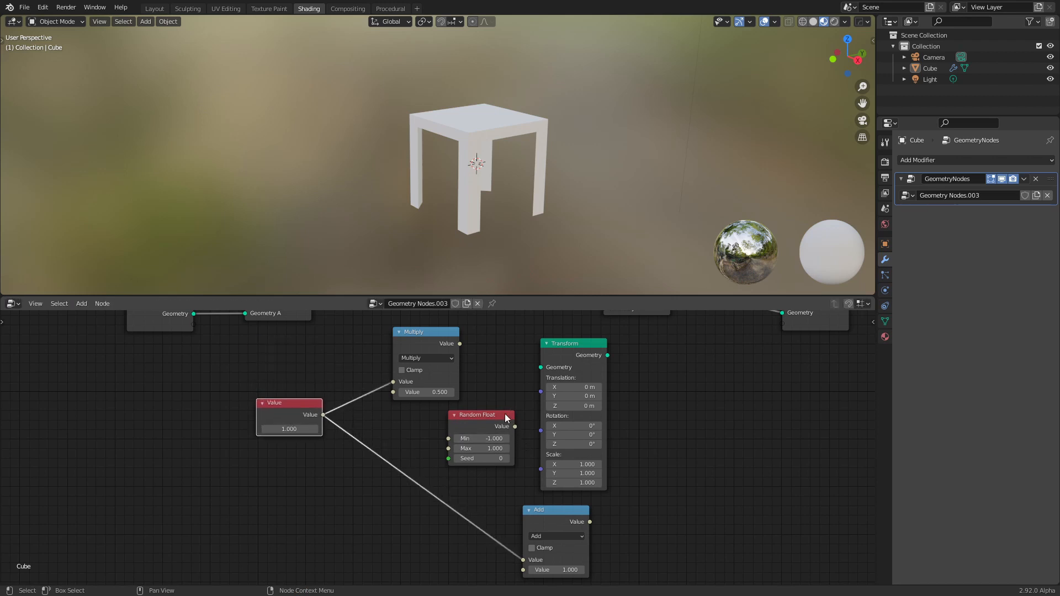
pyautogui.moveTo(505, 415)
pyautogui.mouseDown()
pyautogui.moveTo(540, 431)
pyautogui.moveTo(494, 431)
pyautogui.mouseUp()
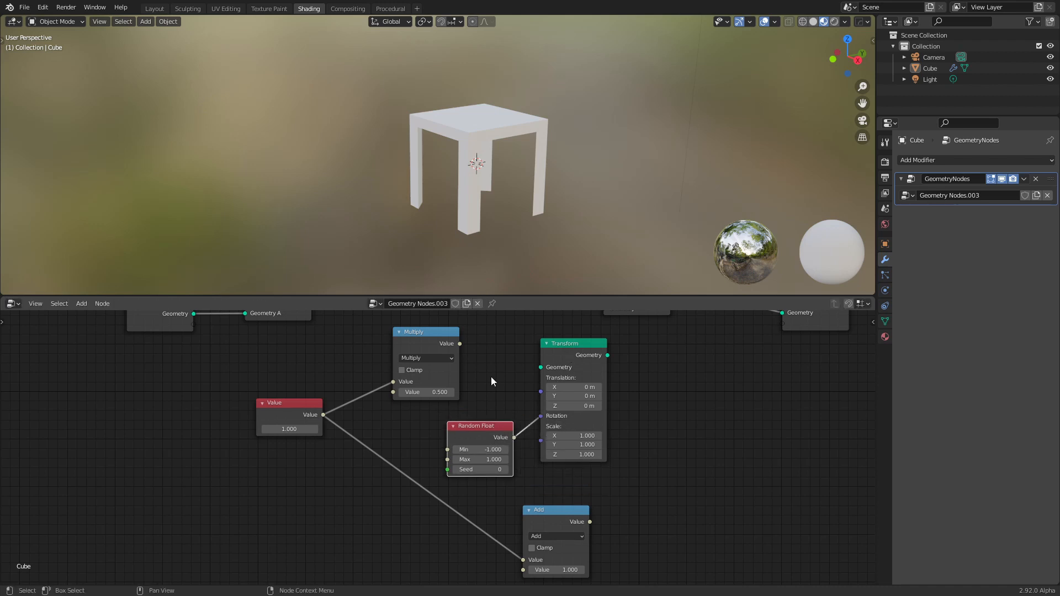
# - Add a Combine XYZ node between Multiply and Transform and connect its vector to the Transform node's Translation input
pyautogui.moveTo(492, 376); pyautogui.dragTo(482, 418, button='middle')
pyautogui.moveTo(426, 372); pyautogui.dragTo(426, 365)
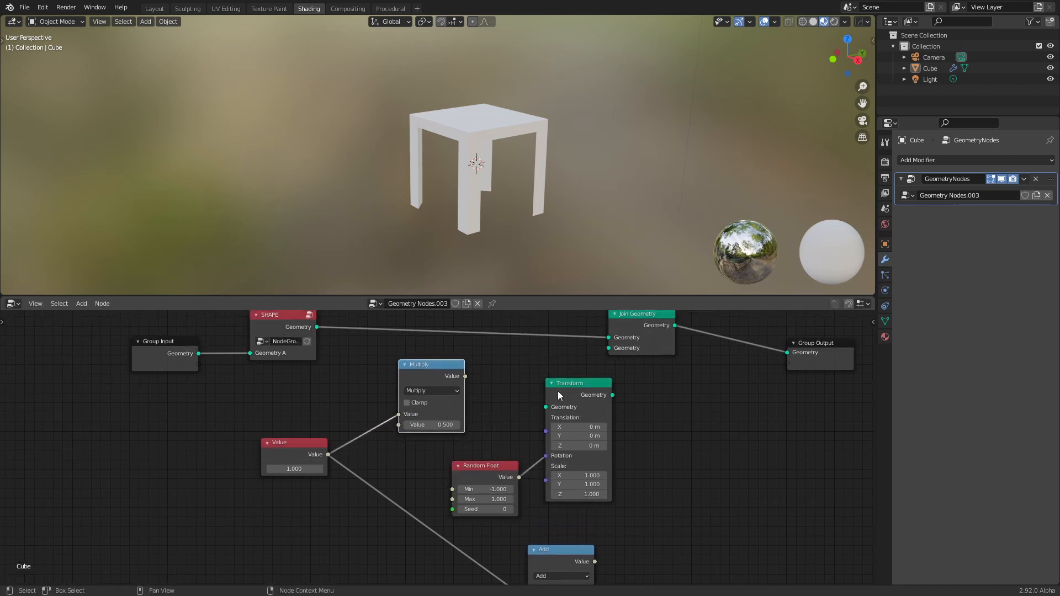
pyautogui.moveTo(558, 388); pyautogui.dragTo(598, 383)
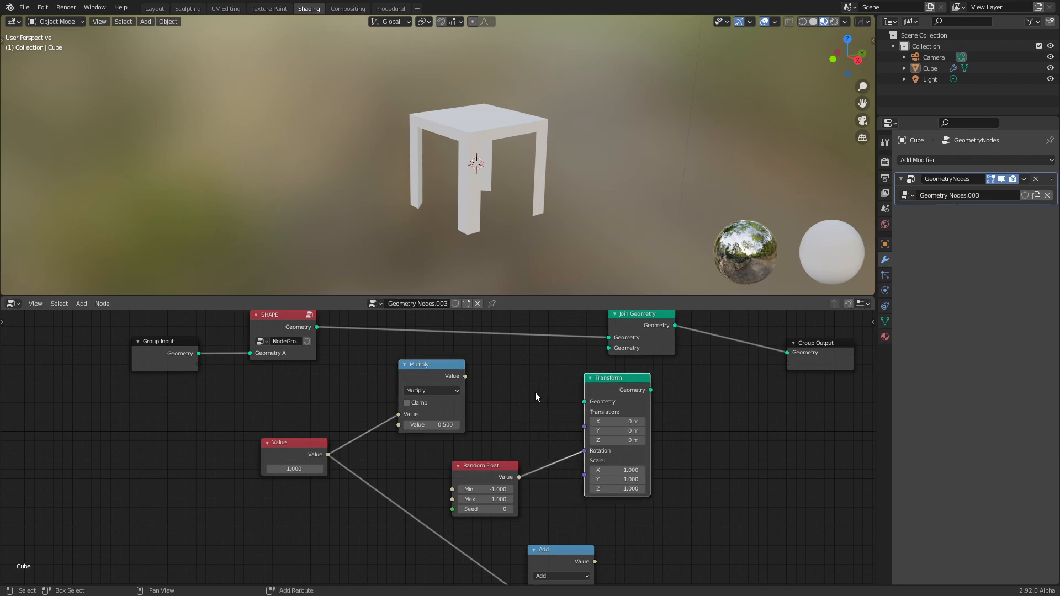
pyautogui.hotkey('shift', 'a')
pyautogui.click(515, 387)
pyautogui.write('comb')
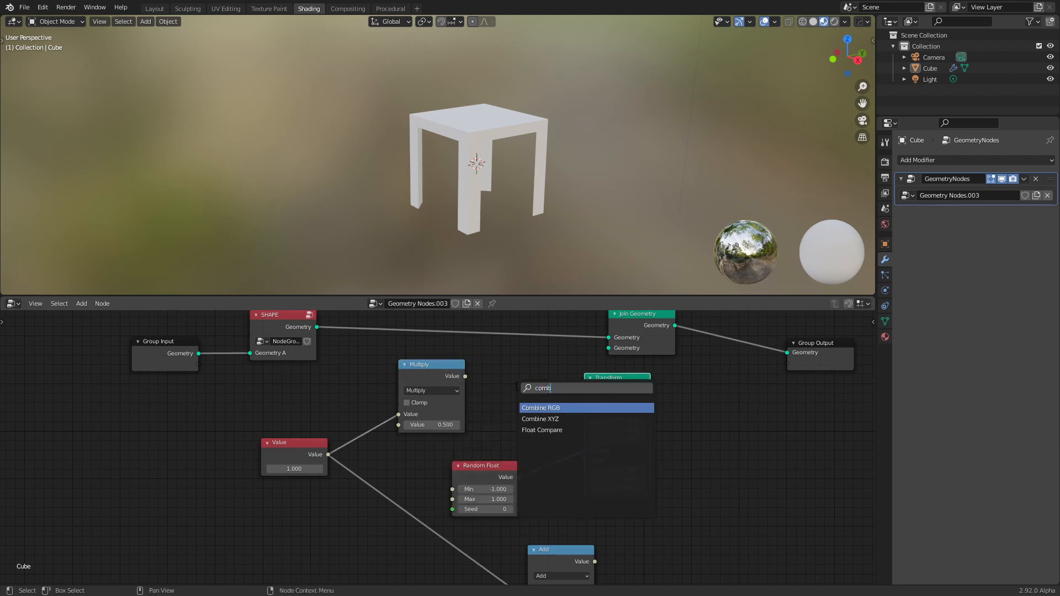
pyautogui.click(540, 418)
pyautogui.click(558, 396)
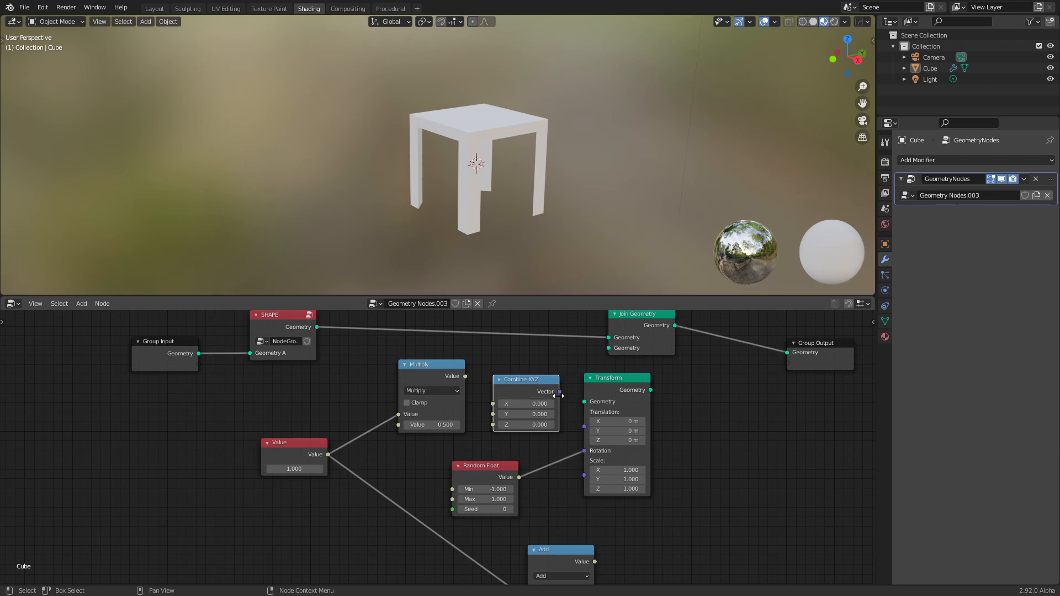
pyautogui.moveTo(559, 392); pyautogui.dragTo(584, 426)
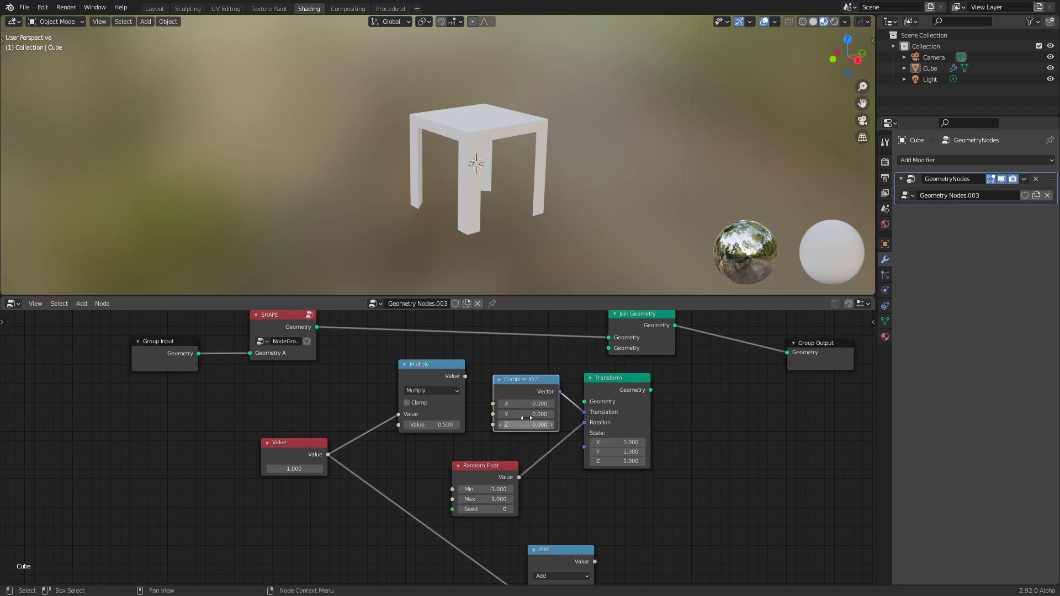
# - Connect the Multiply node's output to the Combine XYZ node's Y input and set the multiplier to 3
pyautogui.moveTo(451, 380); pyautogui.dragTo(480, 412)
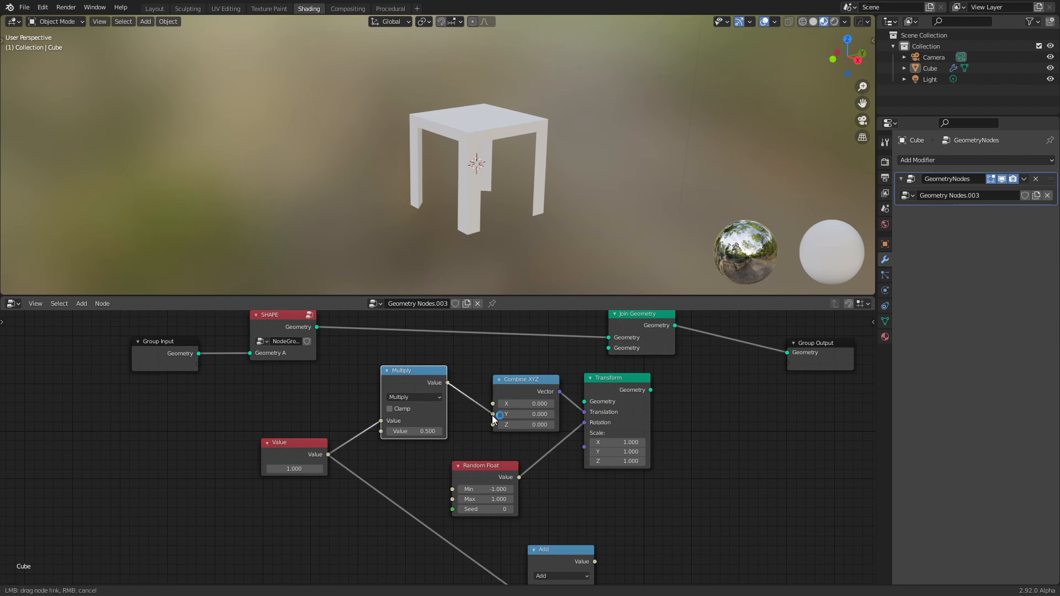
pyautogui.moveTo(492, 415); pyautogui.dragTo(492, 416)
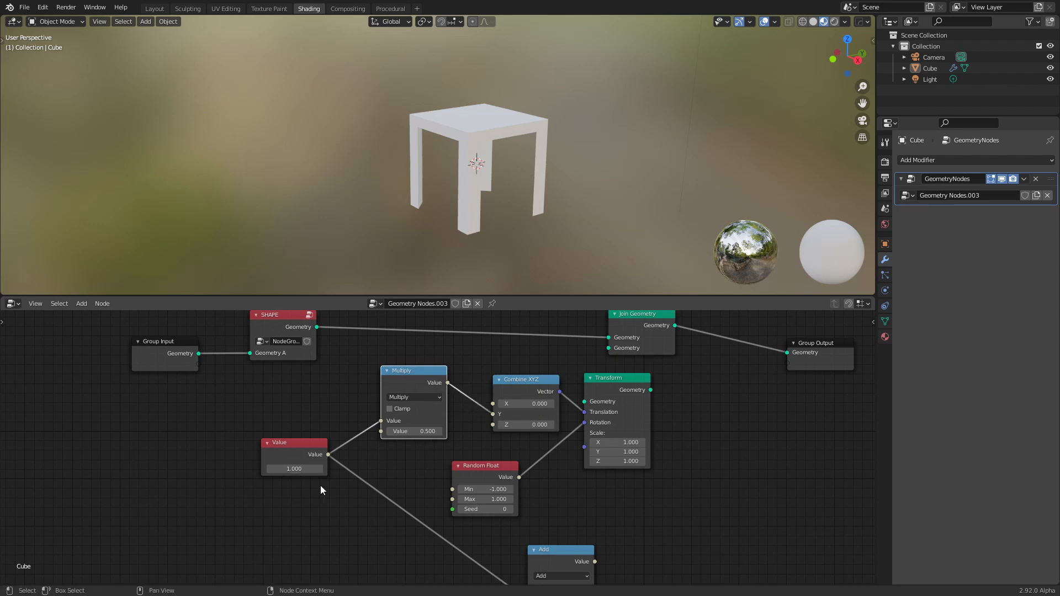
pyautogui.click(425, 430)
pyautogui.write('3')
pyautogui.press('Return')
# - Connect the SHAPE group's geometry to the Transform node and the Transform output to Join Geometry's second input
pyautogui.moveTo(739, 416); pyautogui.dragTo(738, 454, button='middle')
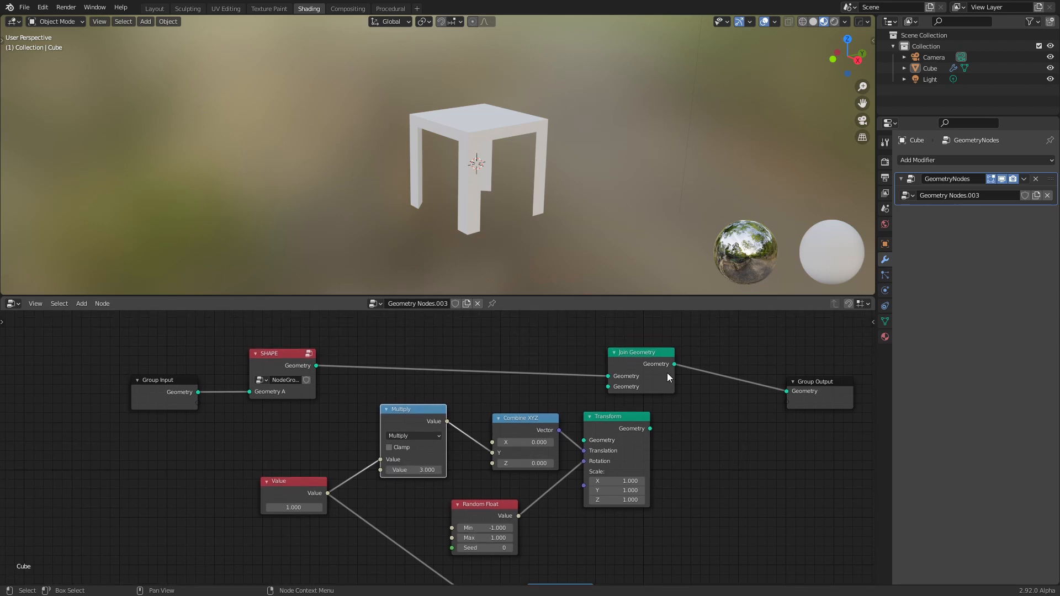
pyautogui.moveTo(653, 356); pyautogui.dragTo(719, 347)
pyautogui.moveTo(650, 428); pyautogui.dragTo(672, 378)
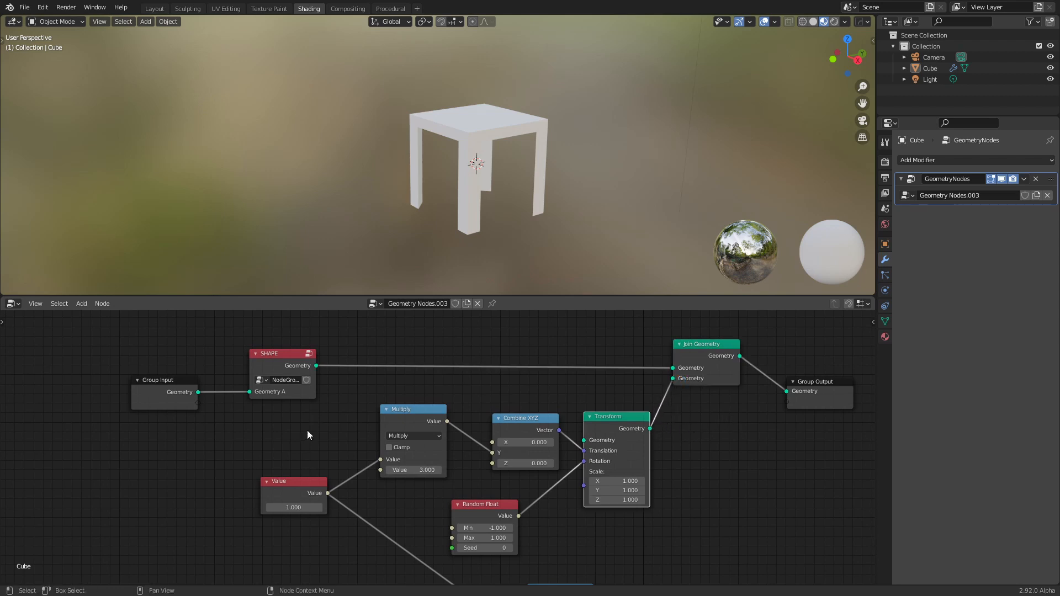
pyautogui.moveTo(344, 429); pyautogui.dragTo(343, 402, button='middle')
pyautogui.moveTo(316, 338); pyautogui.dragTo(584, 412)
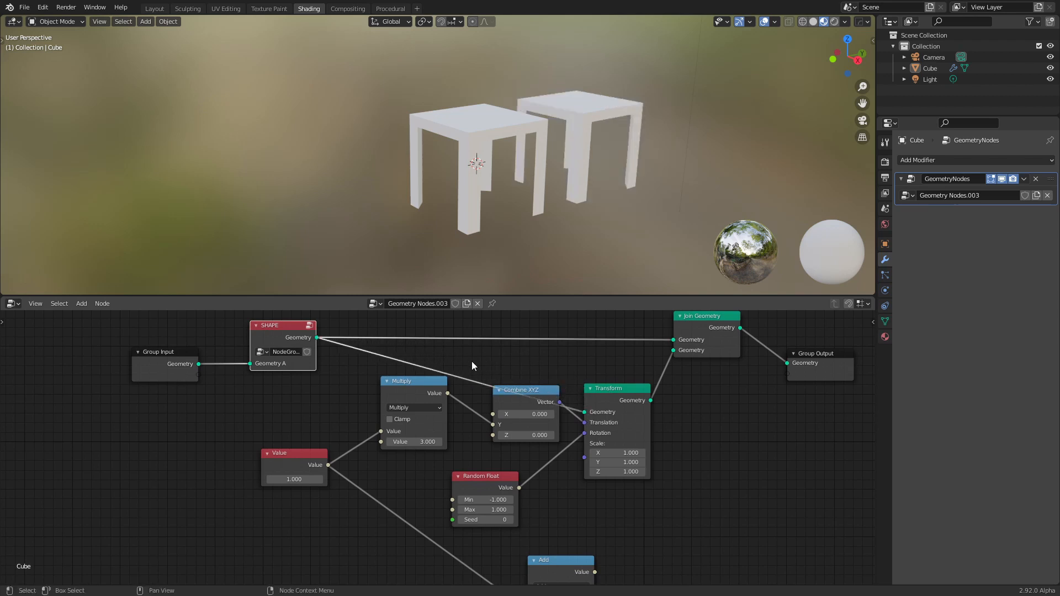
# - Reposition the Multiply and Random Float nodes closer to Transform and try different Random Float seeds, ending at 5
pyautogui.moveTo(597, 237)
pyautogui.mouseDown(button='middle')
pyautogui.moveTo(517, 227)
pyautogui.moveTo(585, 241)
pyautogui.mouseUp(button='middle')
pyautogui.moveTo(425, 386); pyautogui.dragTo(442, 396)
pyautogui.moveTo(494, 478); pyautogui.dragTo(524, 471)
pyautogui.moveTo(458, 419); pyautogui.dragTo(468, 423)
pyautogui.moveTo(519, 515); pyautogui.dragTo(500, 515)
pyautogui.moveTo(540, 513); pyautogui.dragTo(581, 515)
pyautogui.moveTo(621, 225)
pyautogui.mouseDown(button='middle')
pyautogui.moveTo(505, 216)
pyautogui.moveTo(522, 225)
pyautogui.moveTo(611, 211)
pyautogui.mouseUp(button='middle')
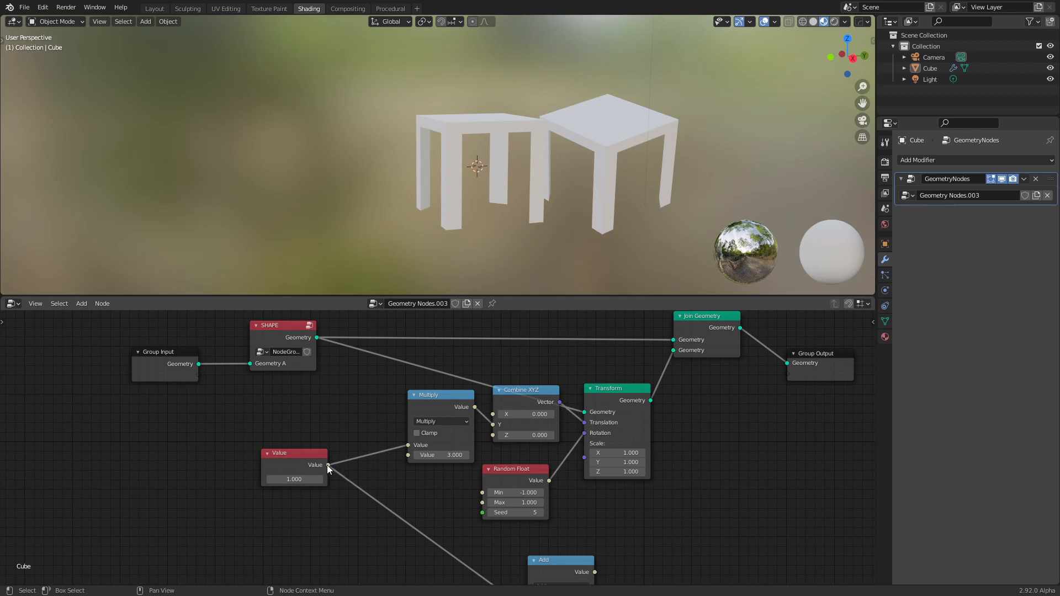
# - Connect the Value node to the Random Float node's Seed and merge all the Value links through one reroute point
pyautogui.moveTo(327, 465); pyautogui.dragTo(474, 511)
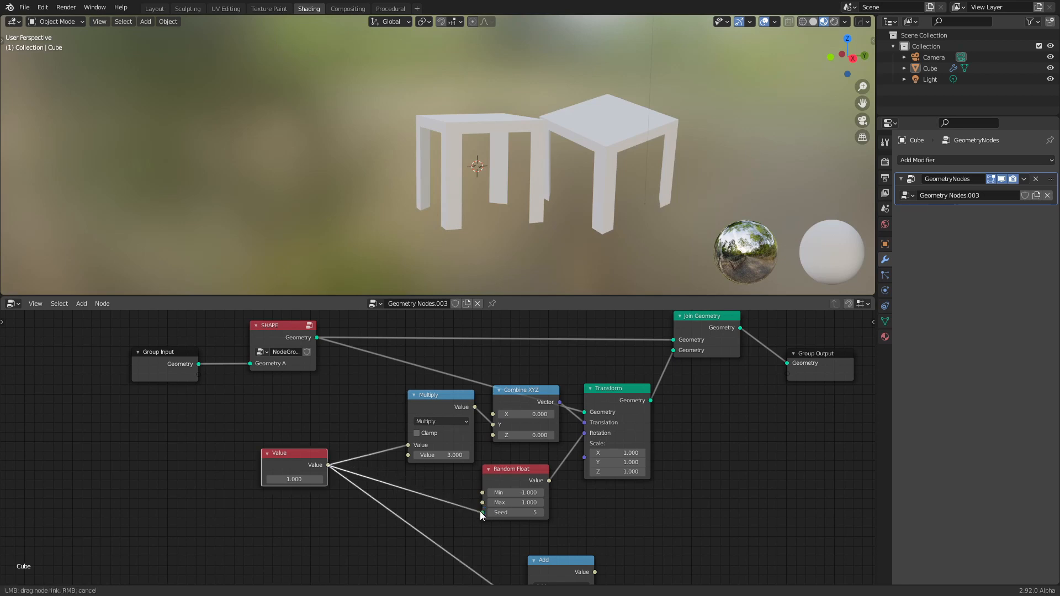
pyautogui.moveTo(287, 459); pyautogui.dragTo(190, 455)
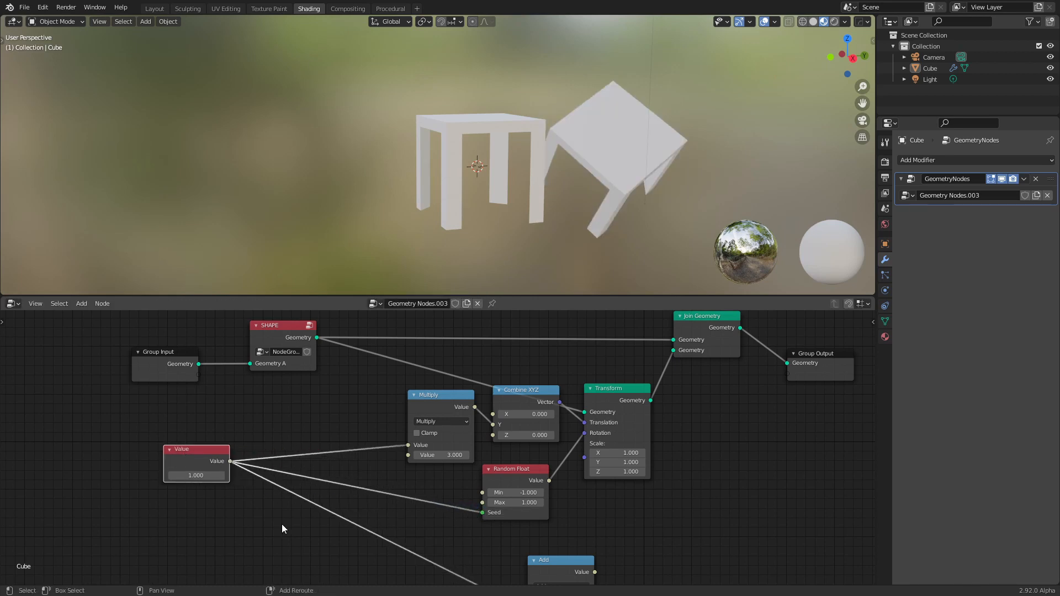
pyautogui.keyDown('shift'); pyautogui.moveTo(282, 493); pyautogui.dragTo(284, 436, button='right'); pyautogui.keyUp('shift')
pyautogui.press('g')
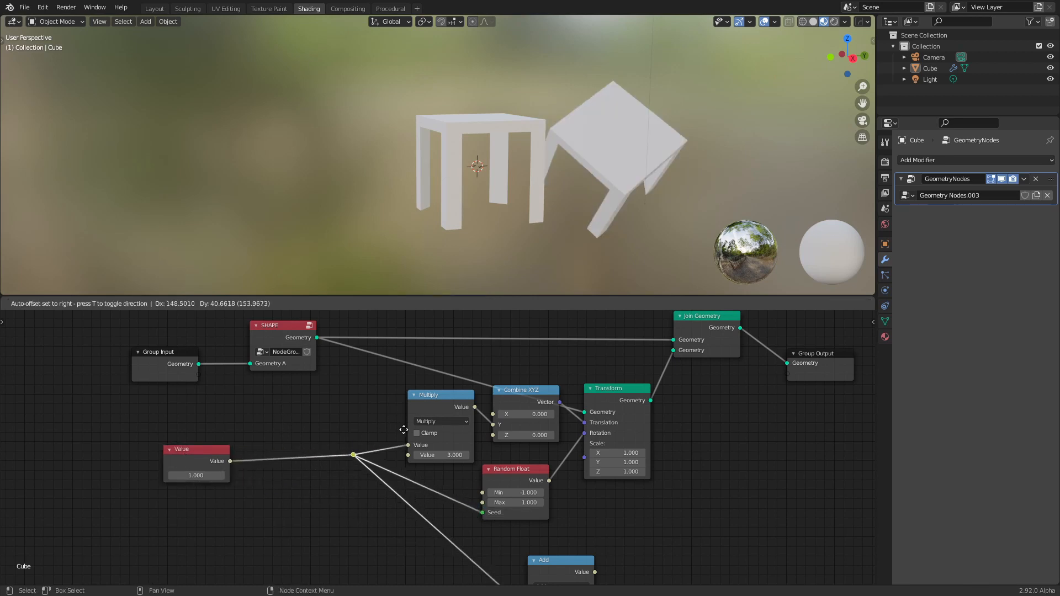
pyautogui.click(404, 429)
pyautogui.moveTo(212, 448); pyautogui.dragTo(284, 428)
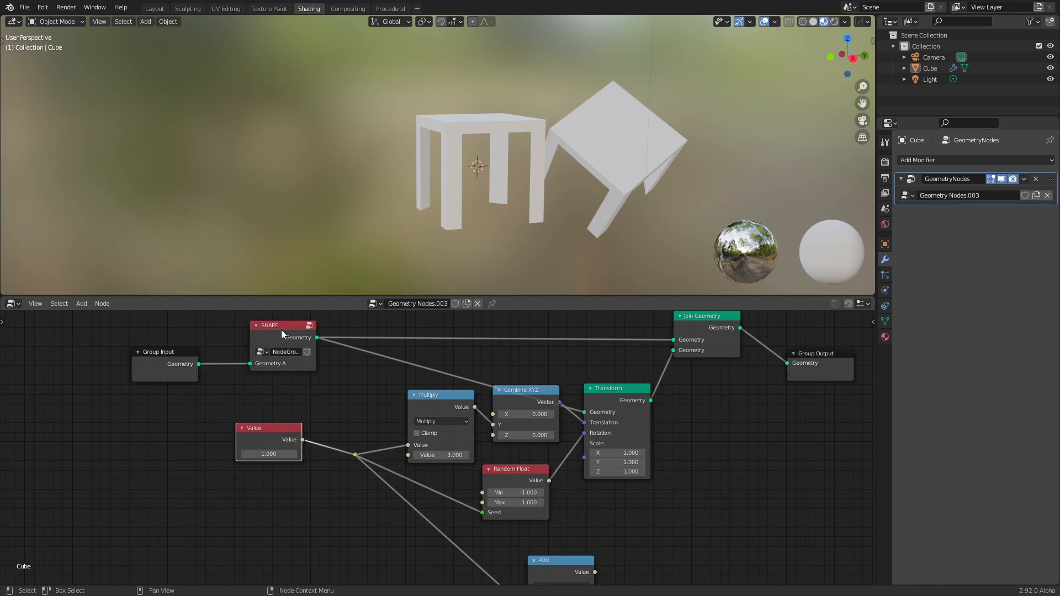
# - Merge the SHAPE group's two output links through a reroute point placed above the Combine XYZ node
pyautogui.moveTo(282, 328); pyautogui.dragTo(258, 339)
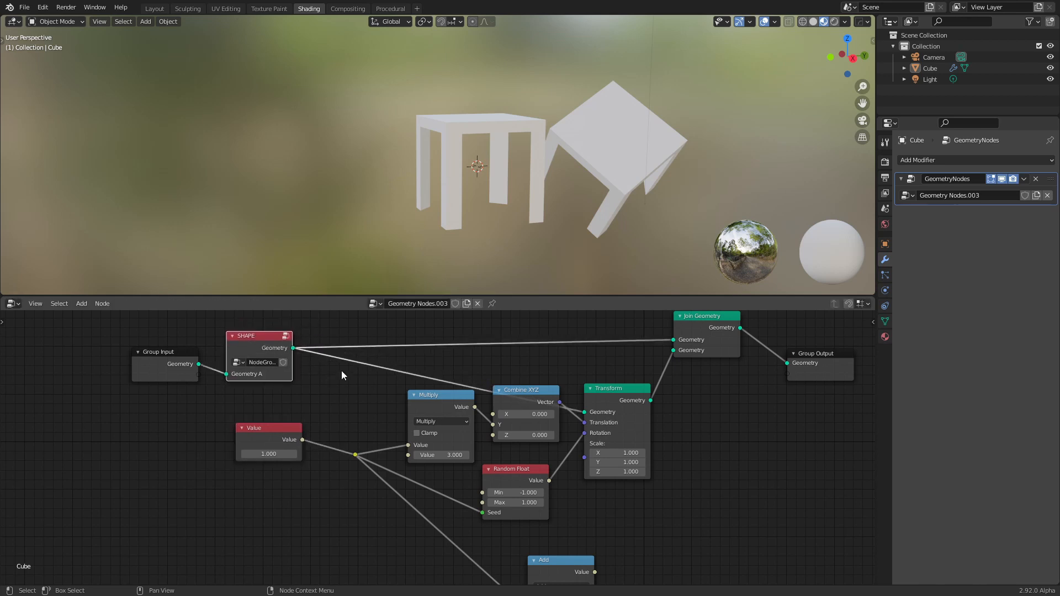
pyautogui.keyDown('shift'); pyautogui.moveTo(341, 375); pyautogui.dragTo(356, 351, button='right'); pyautogui.keyUp('shift')
pyautogui.press('g')
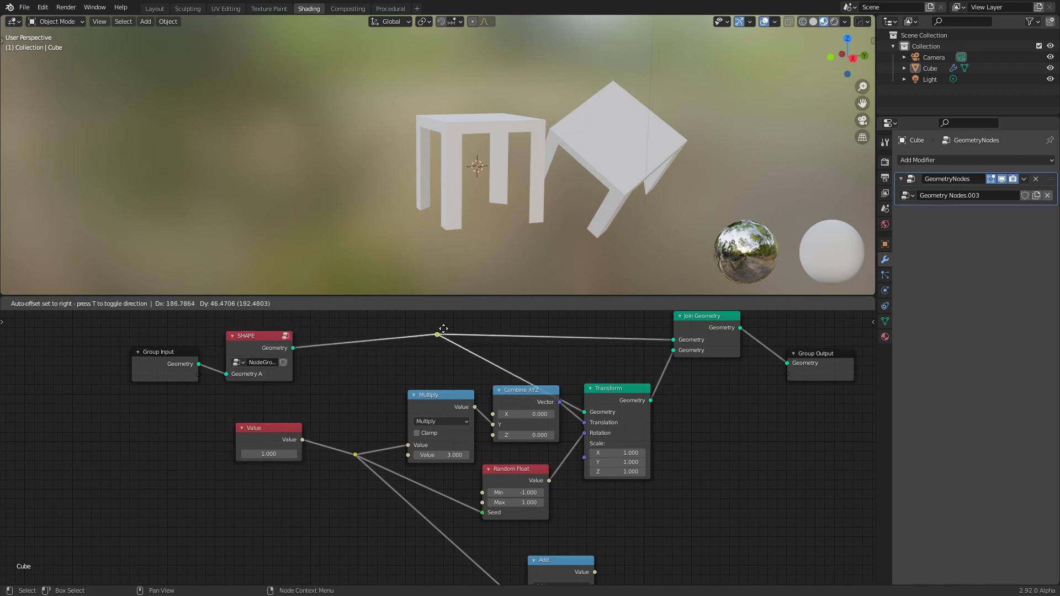
pyautogui.click(498, 354)
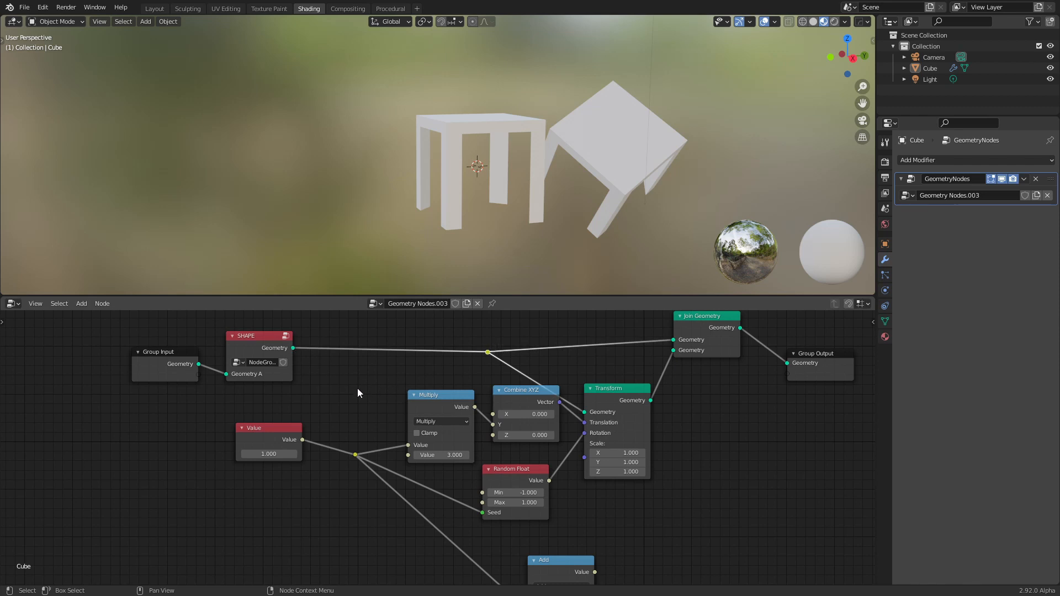
# - Rearrange the Value, Join Geometry, Group Output and Add nodes to spread out the network
pyautogui.moveTo(290, 428); pyautogui.dragTo(274, 428)
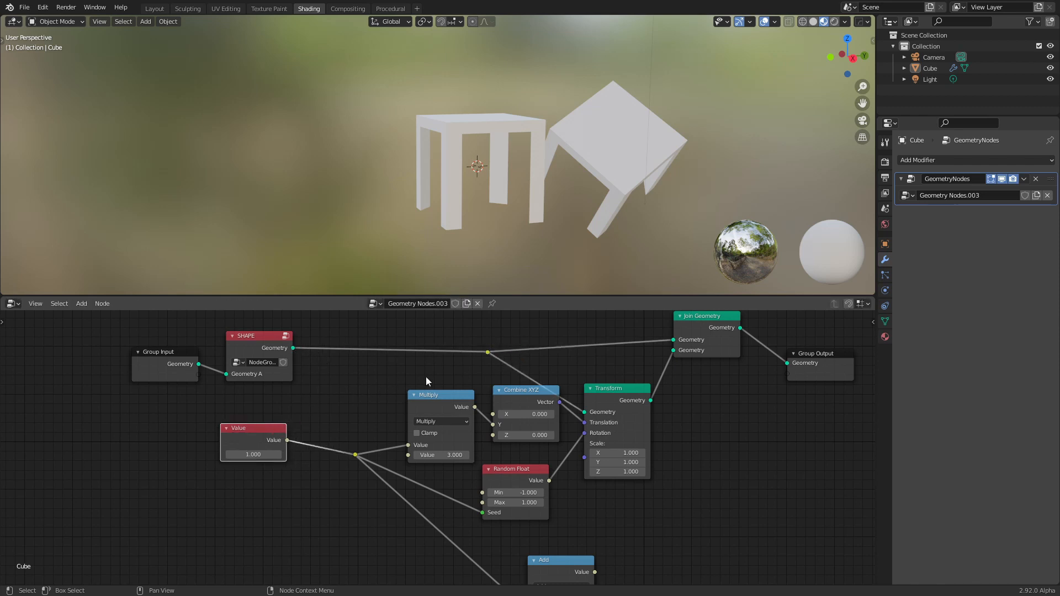
pyautogui.moveTo(344, 433); pyautogui.dragTo(366, 472)
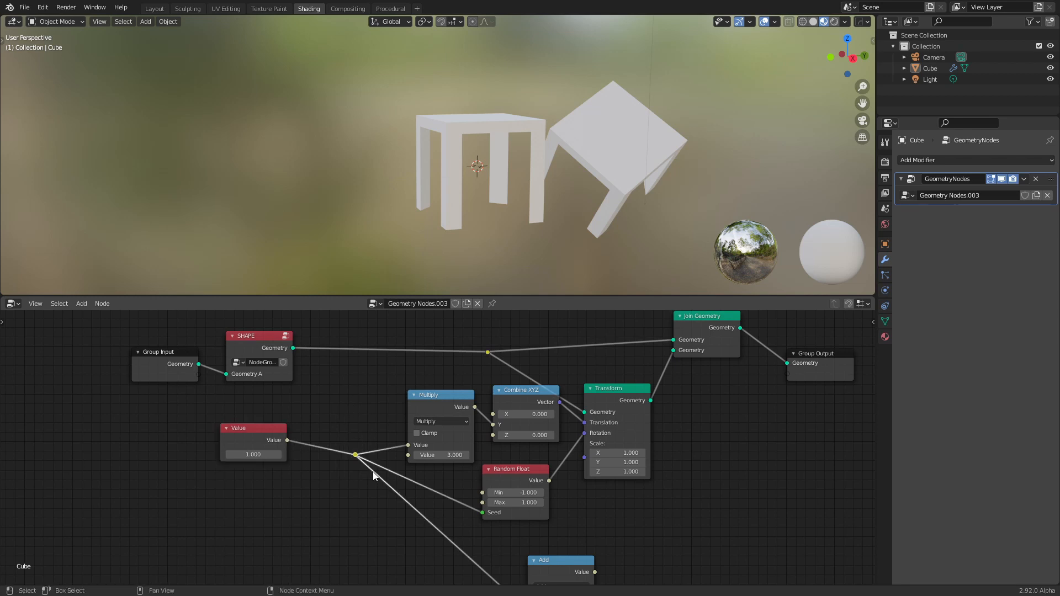
pyautogui.scroll(-1, 386, 393)
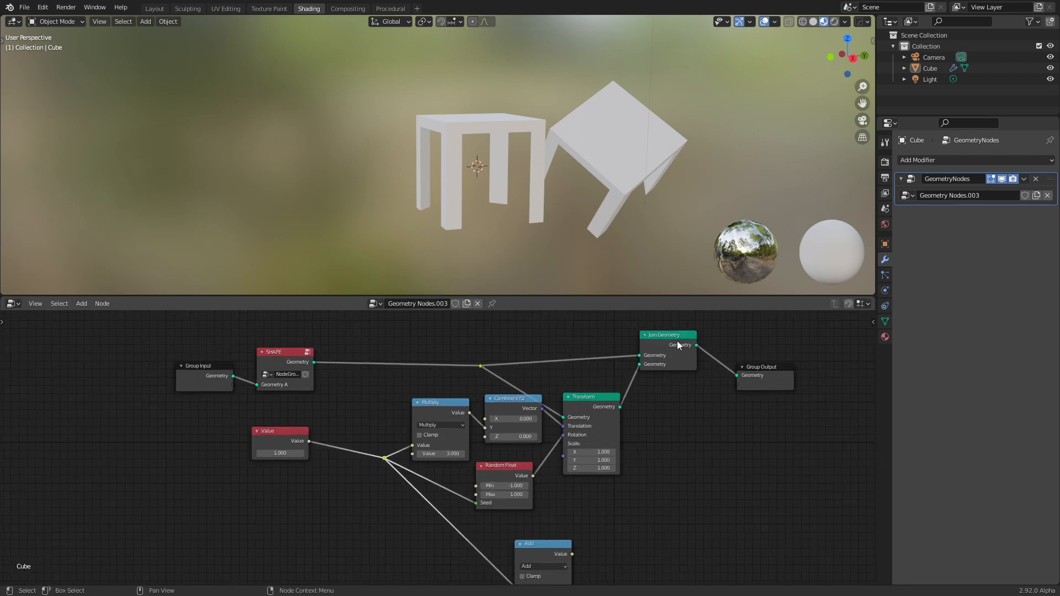
pyautogui.moveTo(666, 339); pyautogui.dragTo(667, 375)
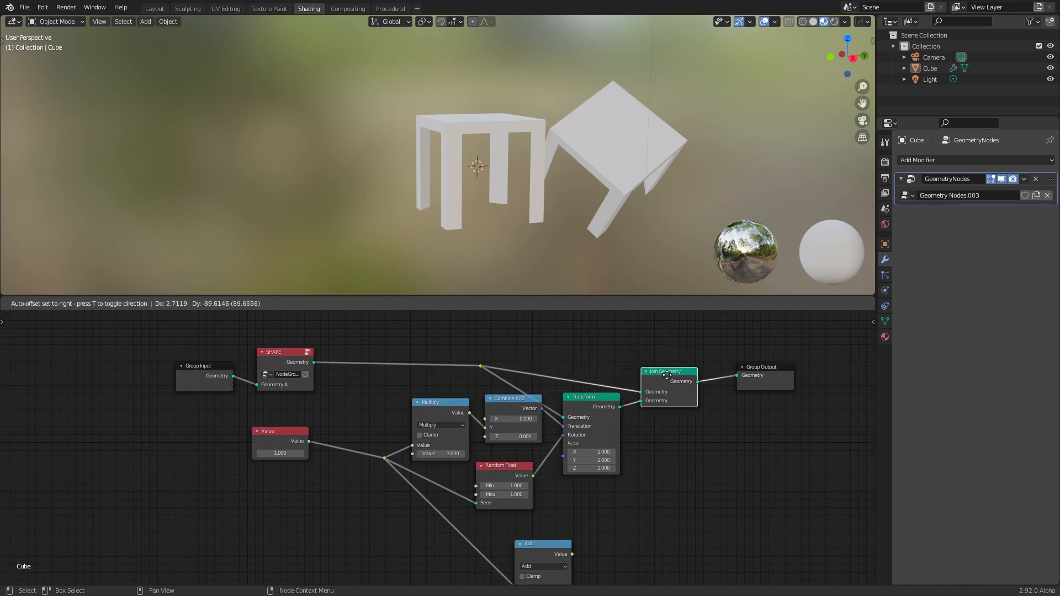
pyautogui.moveTo(759, 370); pyautogui.dragTo(817, 371)
pyautogui.moveTo(722, 445); pyautogui.dragTo(718, 381, button='middle')
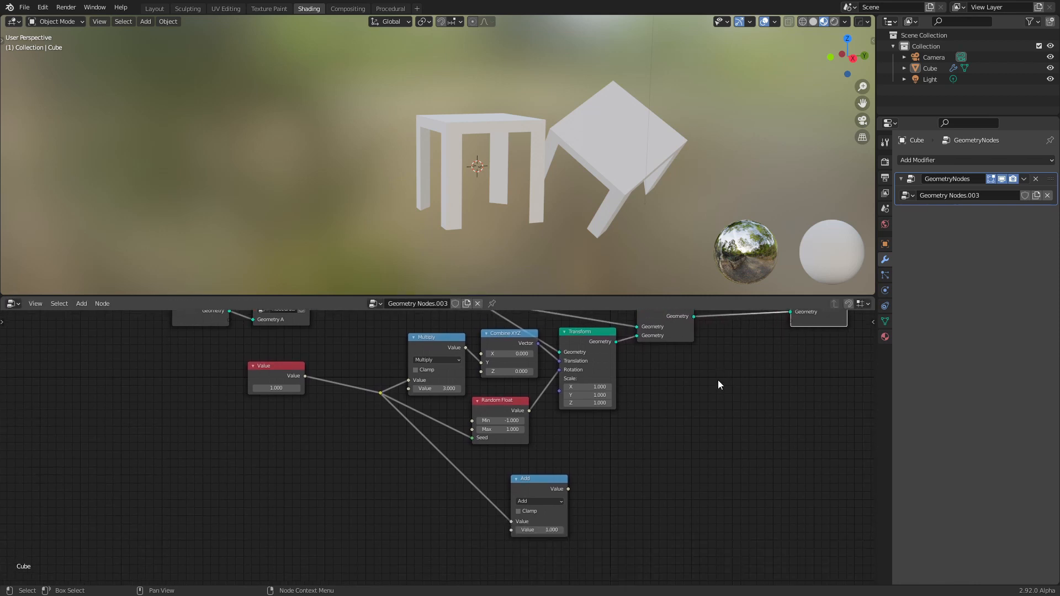
pyautogui.moveTo(541, 481)
pyautogui.mouseDown()
pyautogui.moveTo(584, 455)
pyautogui.moveTo(554, 492)
pyautogui.mouseUp()
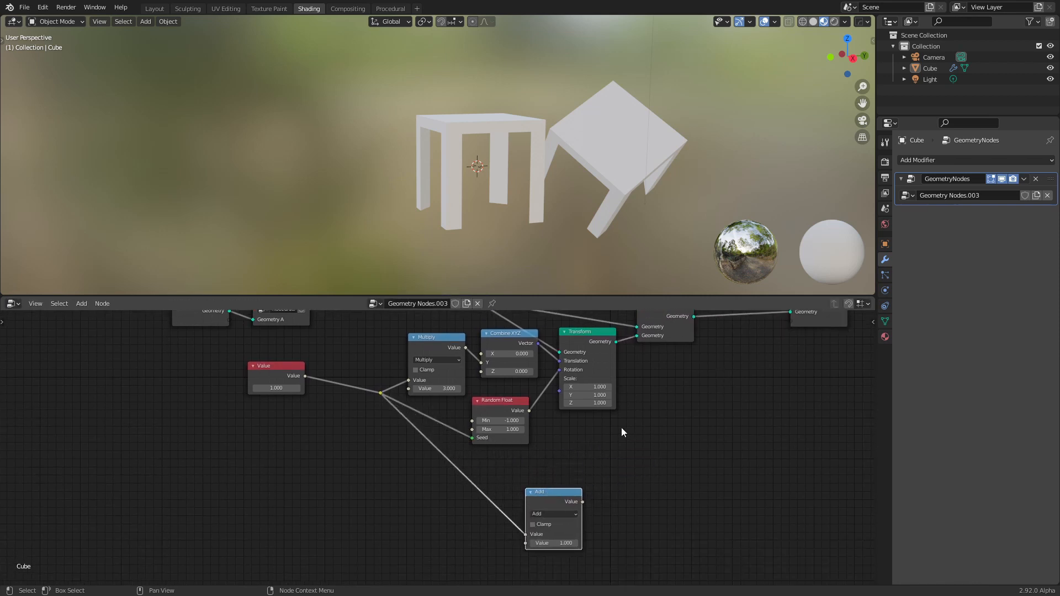
pyautogui.scroll(-2, 646, 422)
pyautogui.moveTo(659, 418); pyautogui.dragTo(629, 443, button='middle')
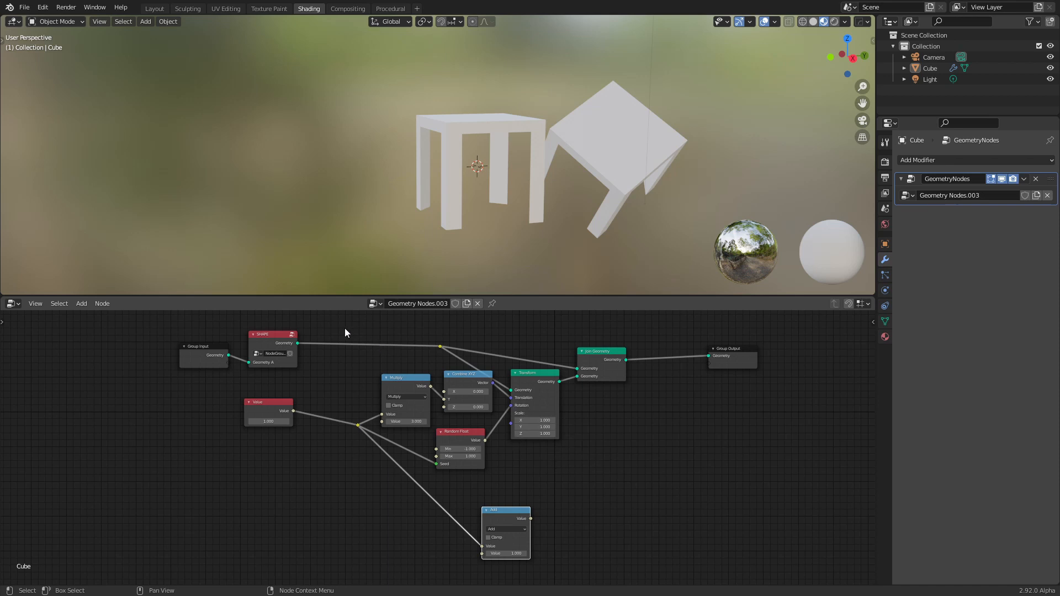
# - Group all nodes and reroutes between SHAPE/Value and Group Output, and expose the Add node's value as a second group output
pyautogui.moveTo(342, 328); pyautogui.dragTo(650, 571)
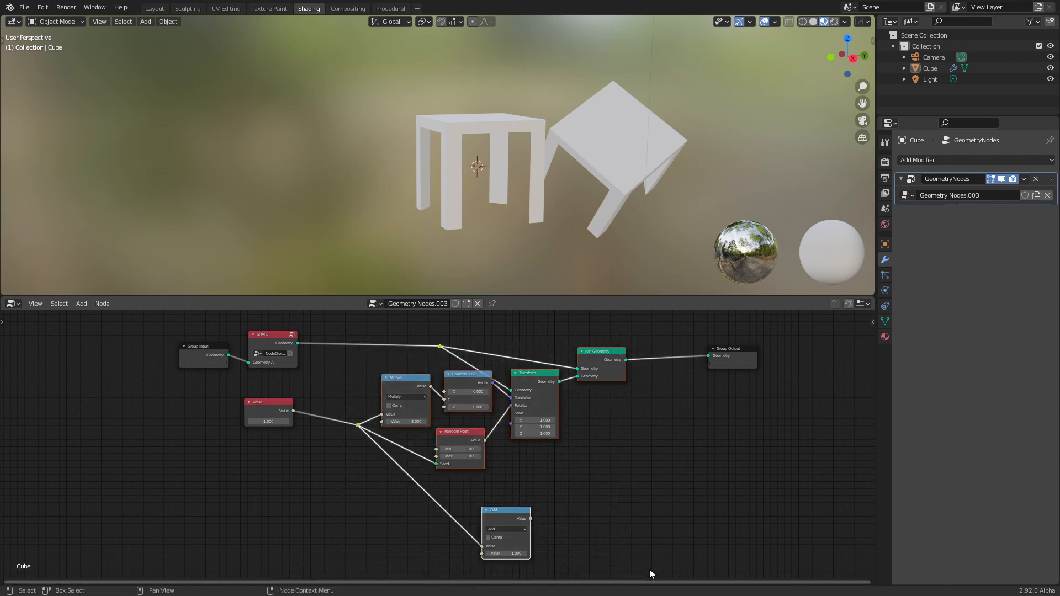
pyautogui.hotkey('ctrl', 'g')
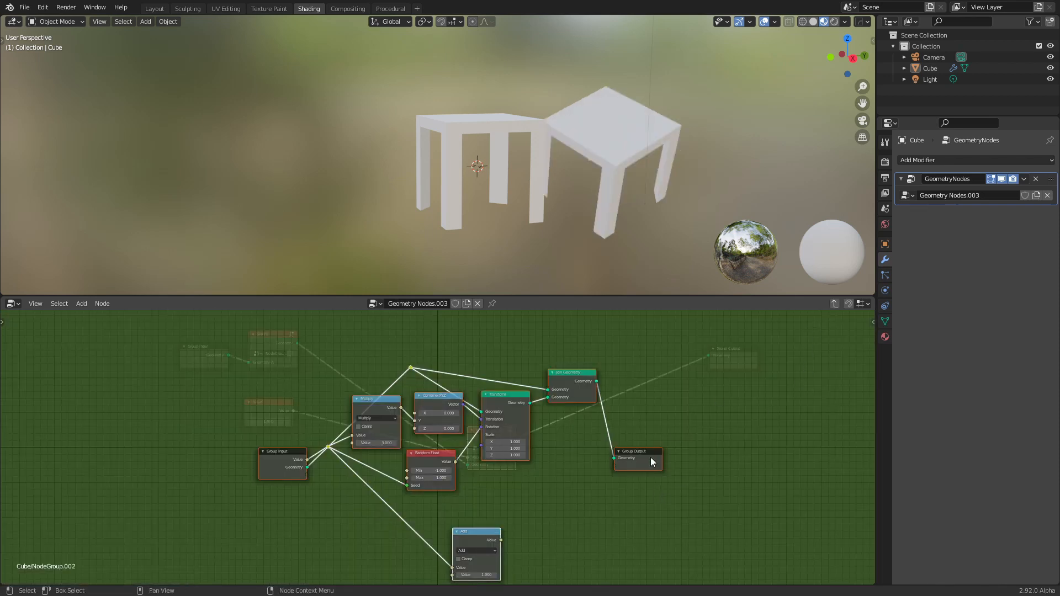
pyautogui.moveTo(545, 527); pyautogui.dragTo(552, 469, button='middle')
pyautogui.scroll(1, 552, 469)
pyautogui.moveTo(520, 485); pyautogui.dragTo(653, 398)
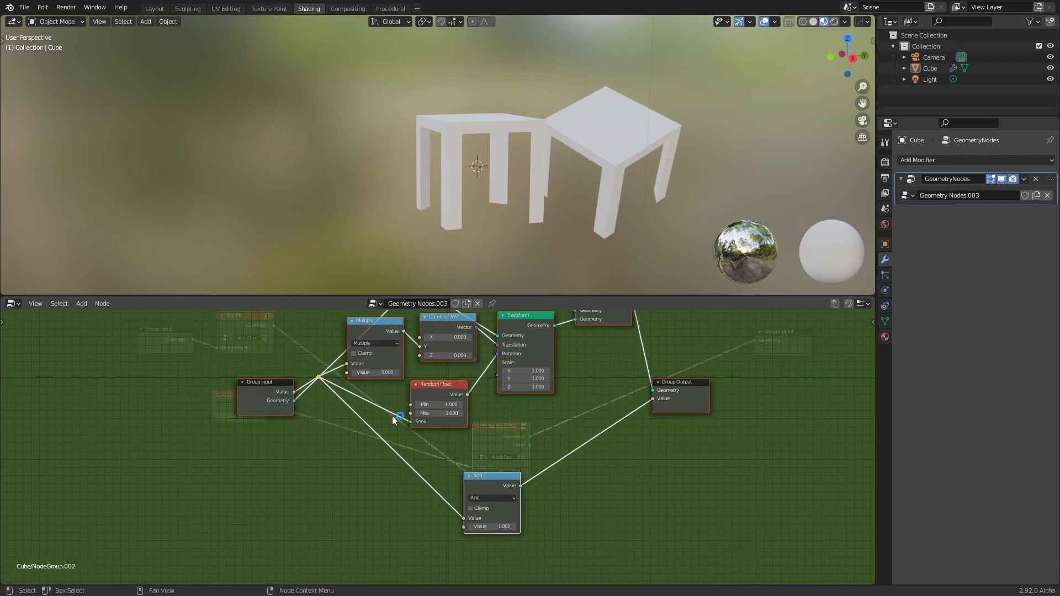
# - Spread out the nodes inside the group by repositioning Group Input, the Add node and Group Output around the network
pyautogui.moveTo(264, 391); pyautogui.dragTo(239, 347)
pyautogui.moveTo(312, 421); pyautogui.dragTo(332, 486, button='middle')
pyautogui.moveTo(267, 429); pyautogui.dragTo(255, 418)
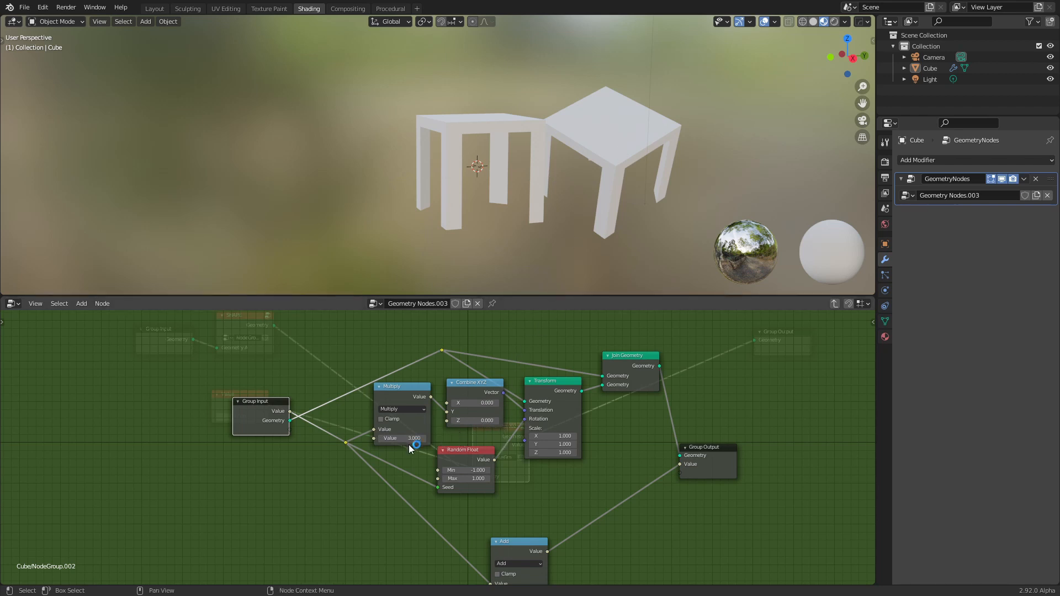
pyautogui.moveTo(402, 498); pyautogui.dragTo(415, 425, button='middle')
pyautogui.moveTo(509, 462); pyautogui.dragTo(458, 443)
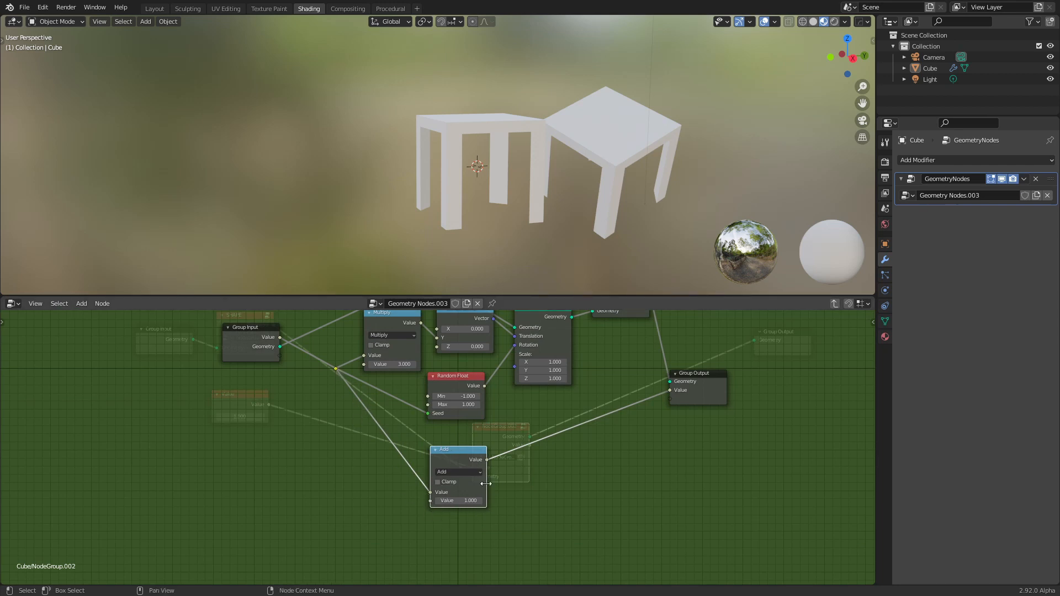
pyautogui.moveTo(684, 395); pyautogui.dragTo(665, 446, button='middle')
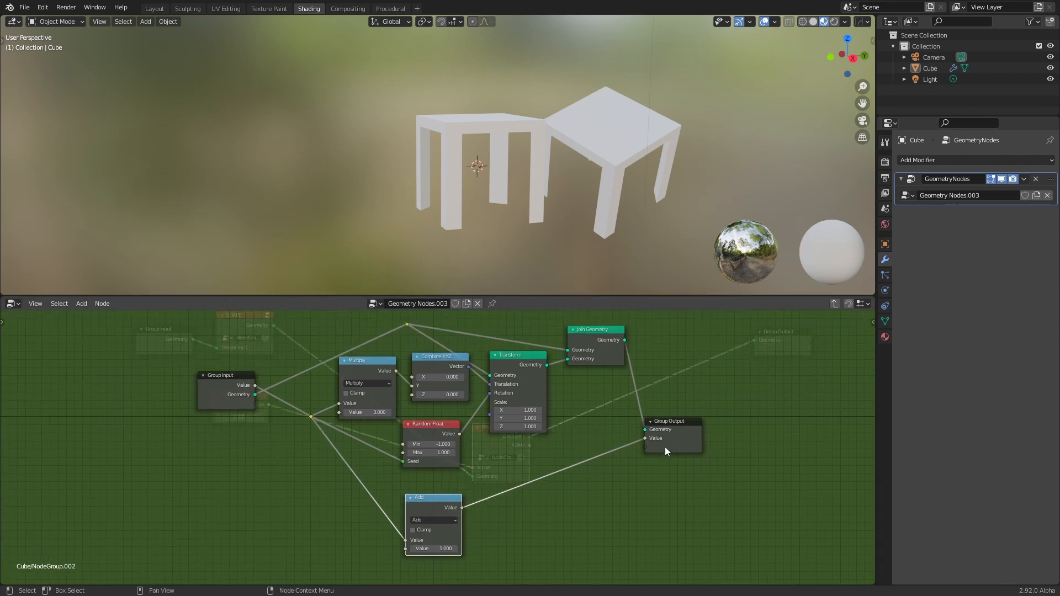
pyautogui.moveTo(665, 447); pyautogui.dragTo(691, 371)
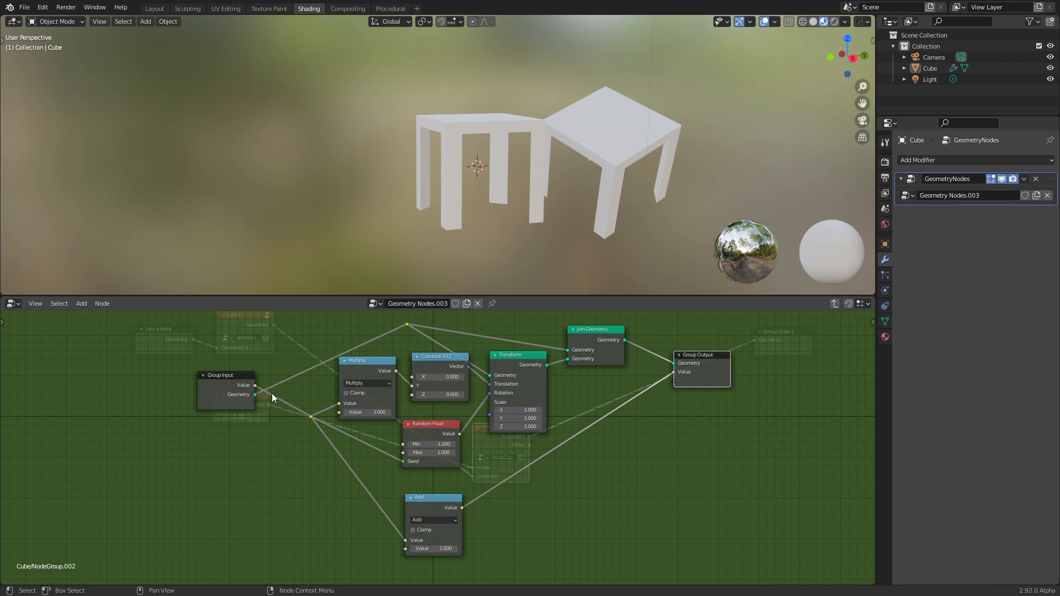
pyautogui.moveTo(232, 380); pyautogui.dragTo(217, 383)
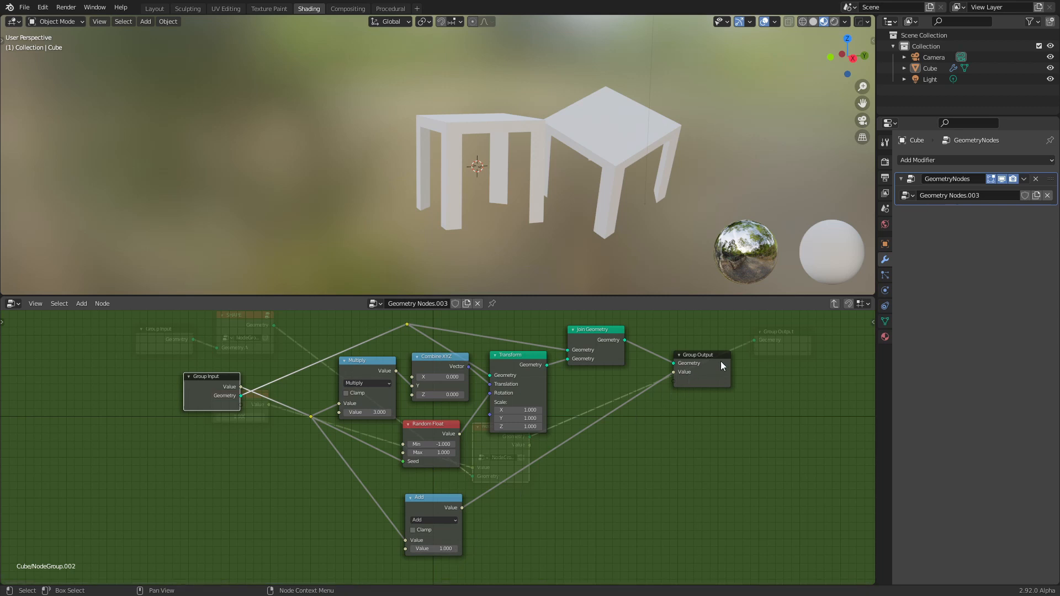
pyautogui.moveTo(658, 425); pyautogui.dragTo(661, 457, button='middle')
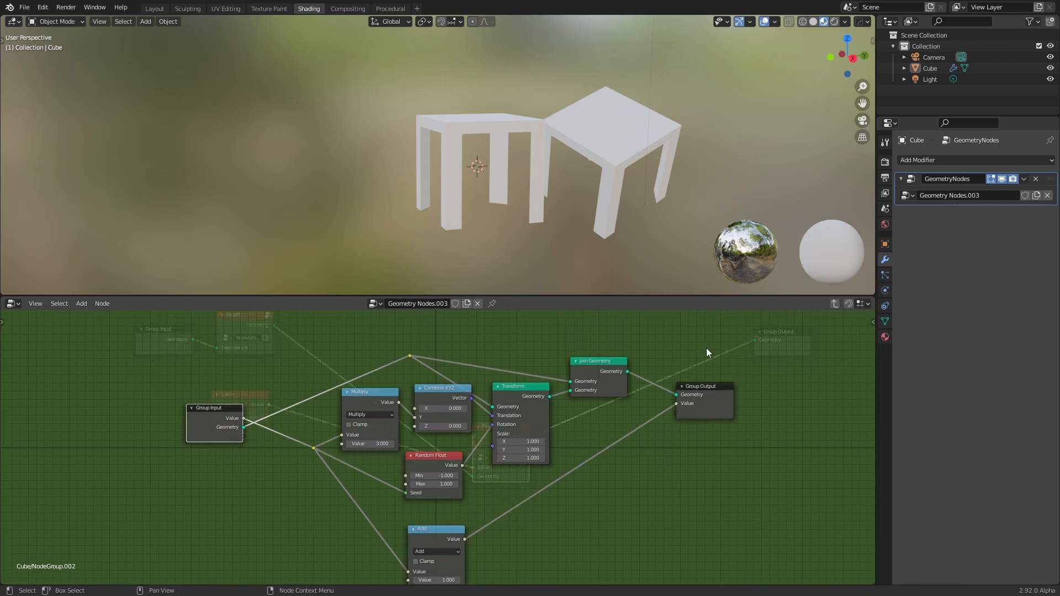
# - Leave the node group and place its node beside the SHAPE node in the main tree
pyautogui.click(835, 304)
pyautogui.moveTo(571, 412)
pyautogui.mouseDown(button='middle')
pyautogui.moveTo(557, 411)
pyautogui.moveTo(575, 428)
pyautogui.mouseUp(button='middle')
pyautogui.moveTo(535, 454); pyautogui.dragTo(387, 345)
# - Move the Value output above Geometry in the NodeGroup.002 interface and return to the main tree
pyautogui.press('Tab')
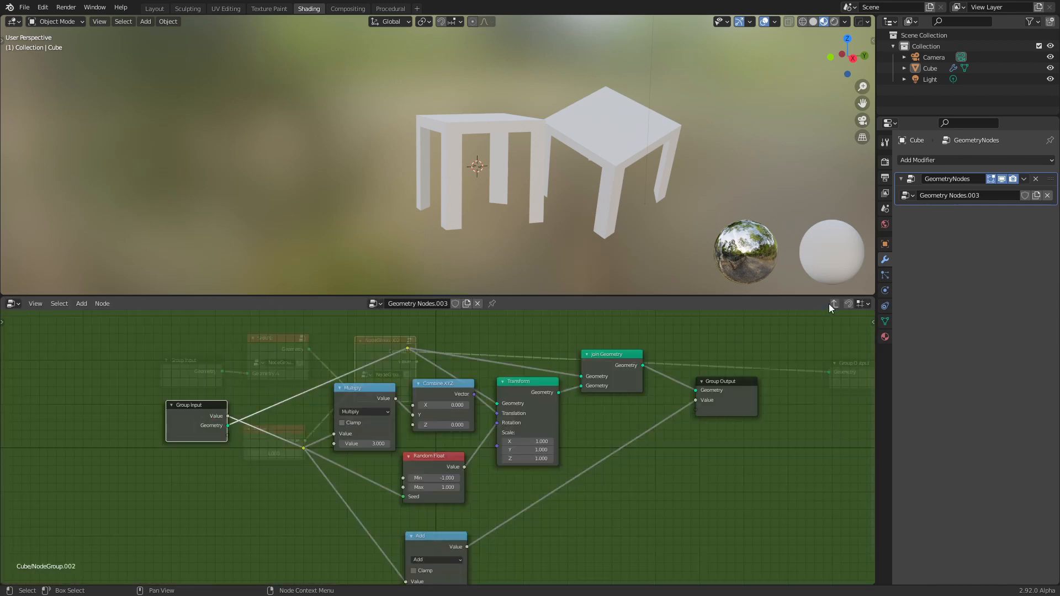
pyautogui.press('n')
pyautogui.click(822, 359)
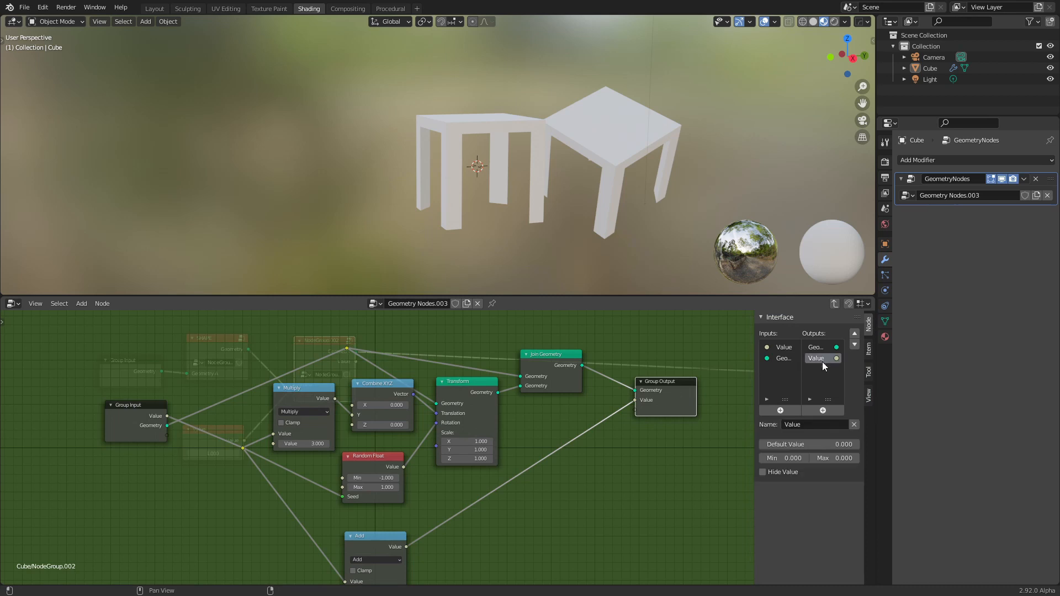
pyautogui.click(855, 334)
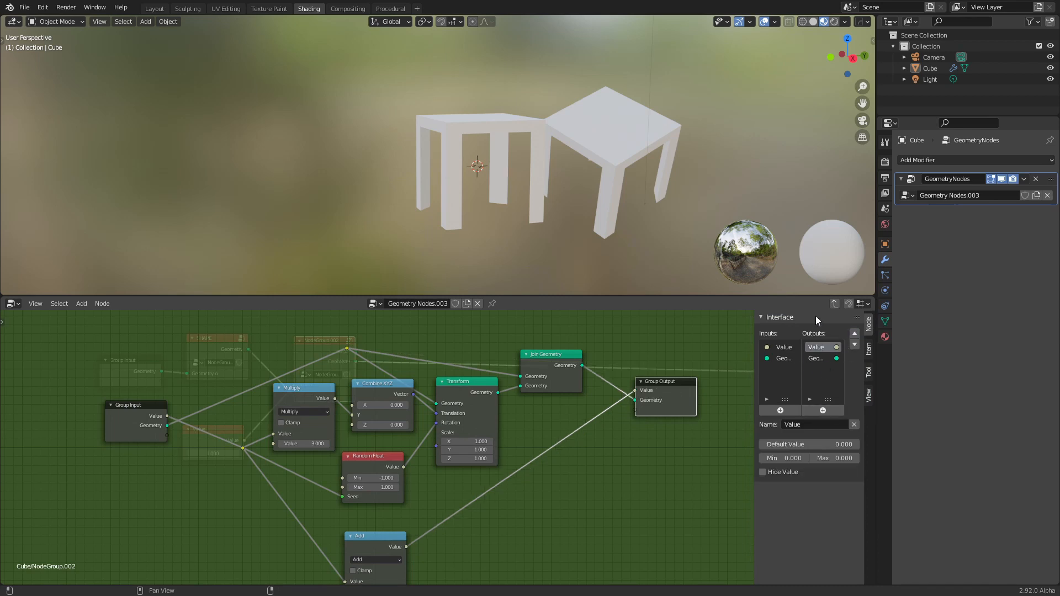
pyautogui.click(835, 304)
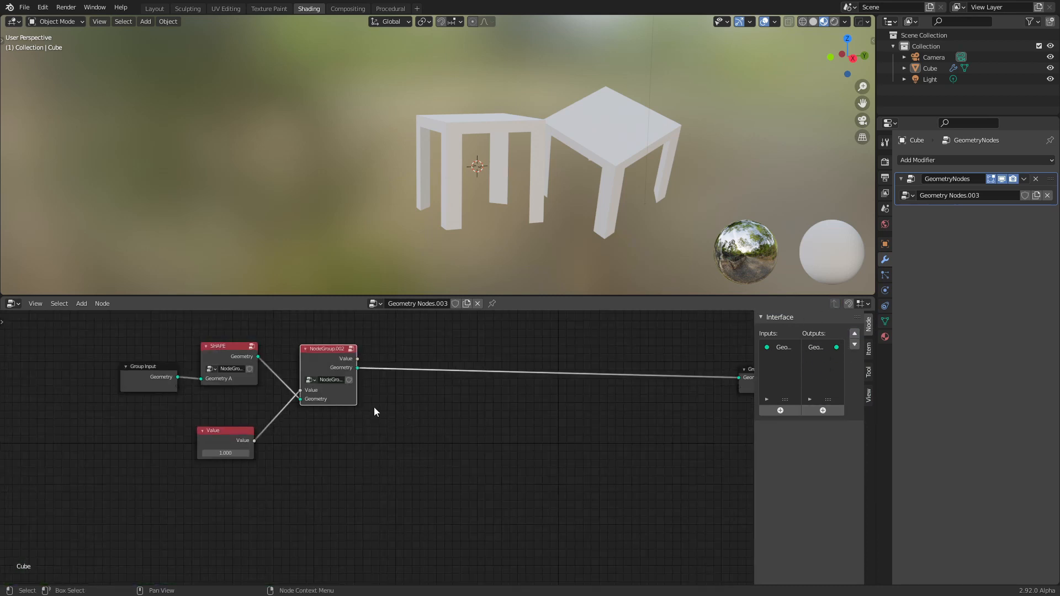
# - Place the Value node above the SHAPE node so their links run uncrossed into NodeGroup.002
pyautogui.moveTo(375, 408); pyautogui.dragTo(404, 423, button='middle')
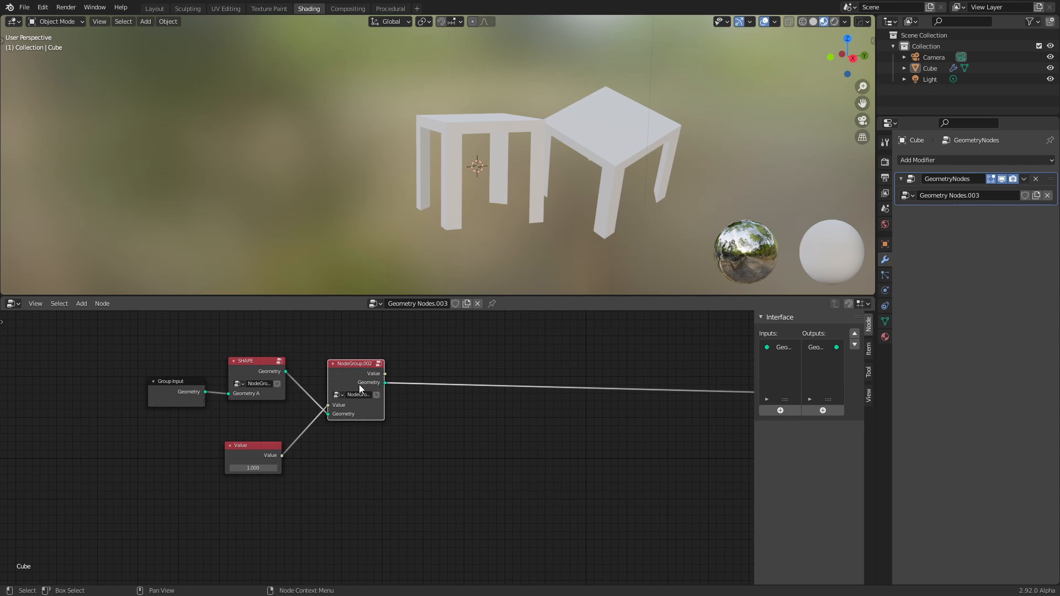
pyautogui.moveTo(255, 369); pyautogui.dragTo(252, 393)
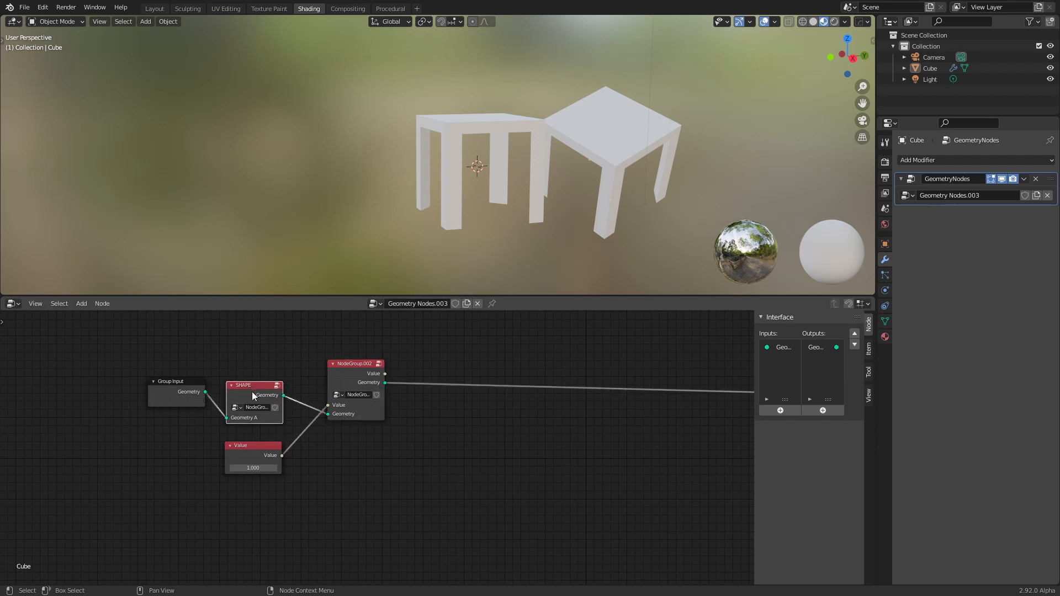
pyautogui.moveTo(256, 445); pyautogui.dragTo(258, 343)
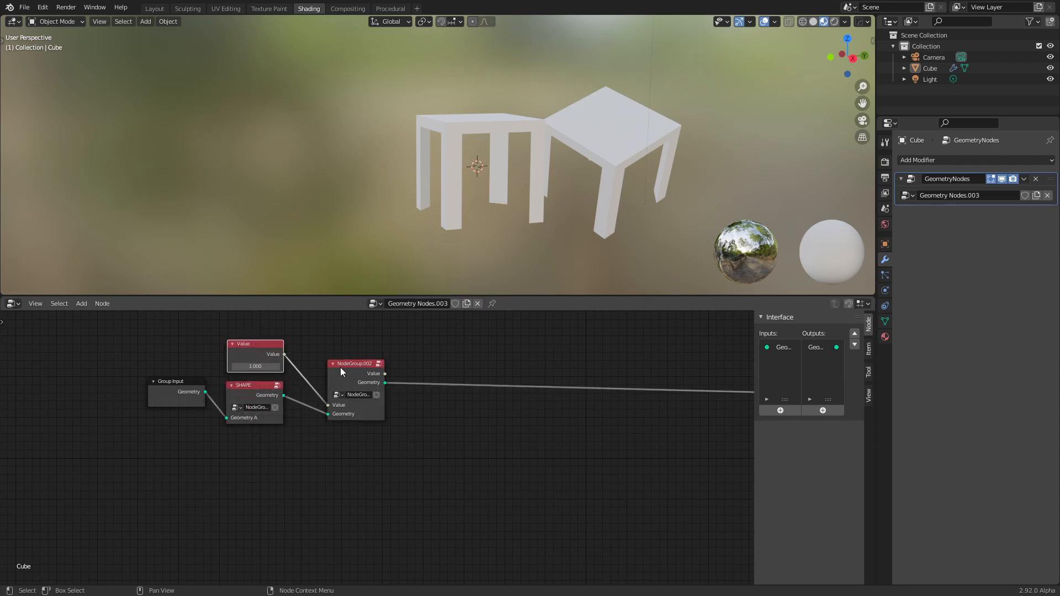
pyautogui.click(355, 372)
pyautogui.moveTo(428, 398); pyautogui.dragTo(347, 402, button='middle')
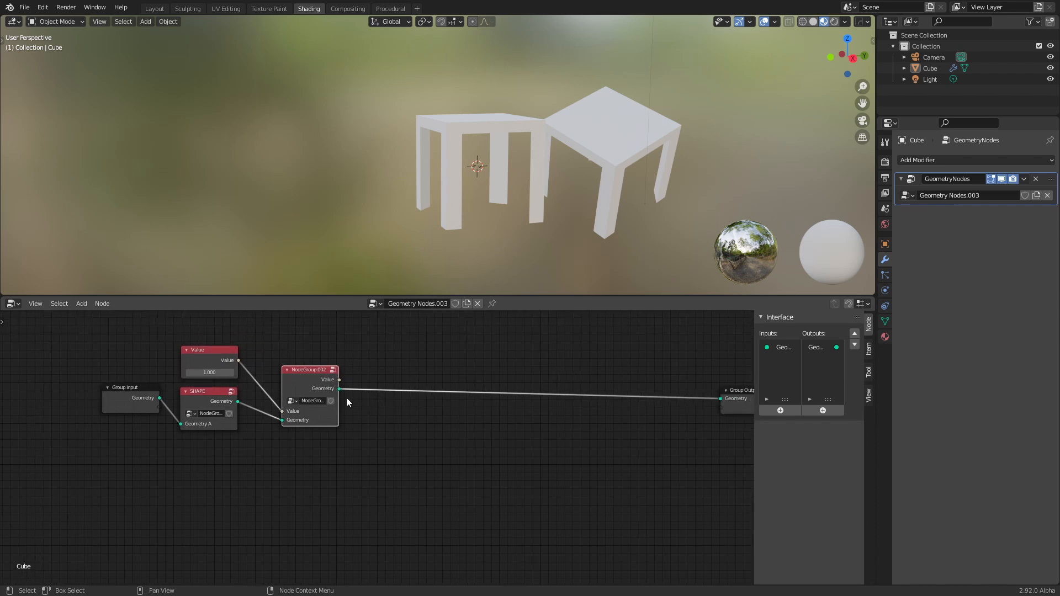
# - Duplicate NodeGroup.002 onto its outgoing Geometry link and connect the original's Value output to the copy's Value input
pyautogui.hotkey('shift', 'd')
pyautogui.click(394, 367)
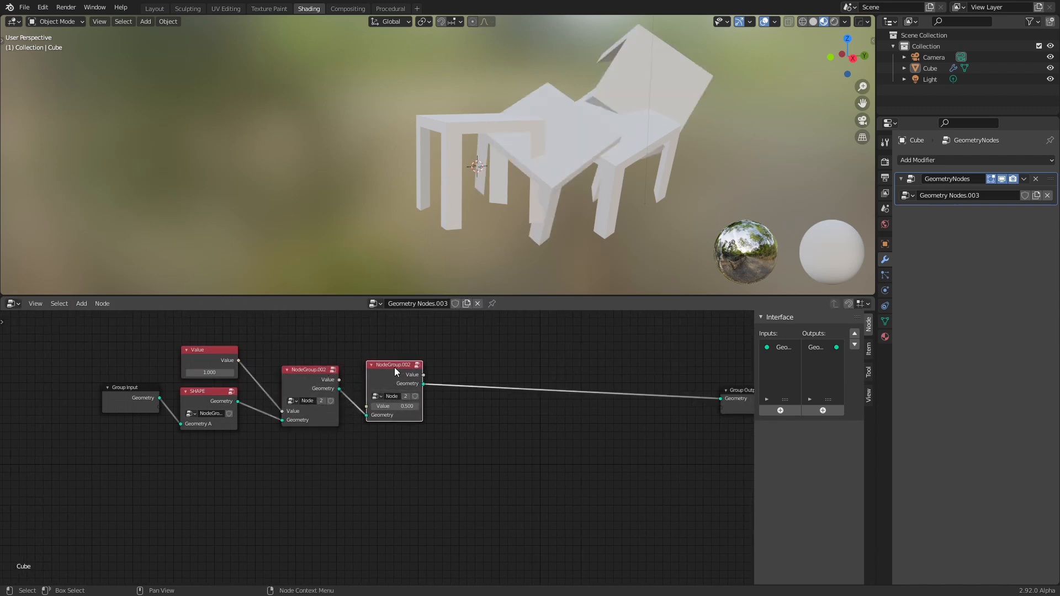
pyautogui.moveTo(339, 380); pyautogui.dragTo(372, 406)
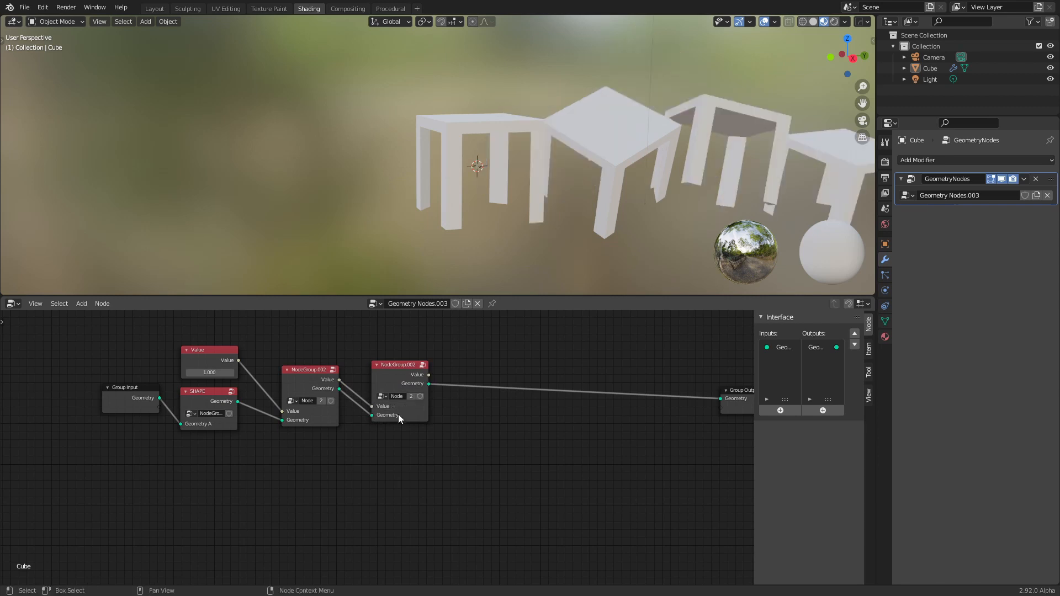
pyautogui.moveTo(508, 254); pyautogui.dragTo(547, 232, button='middle')
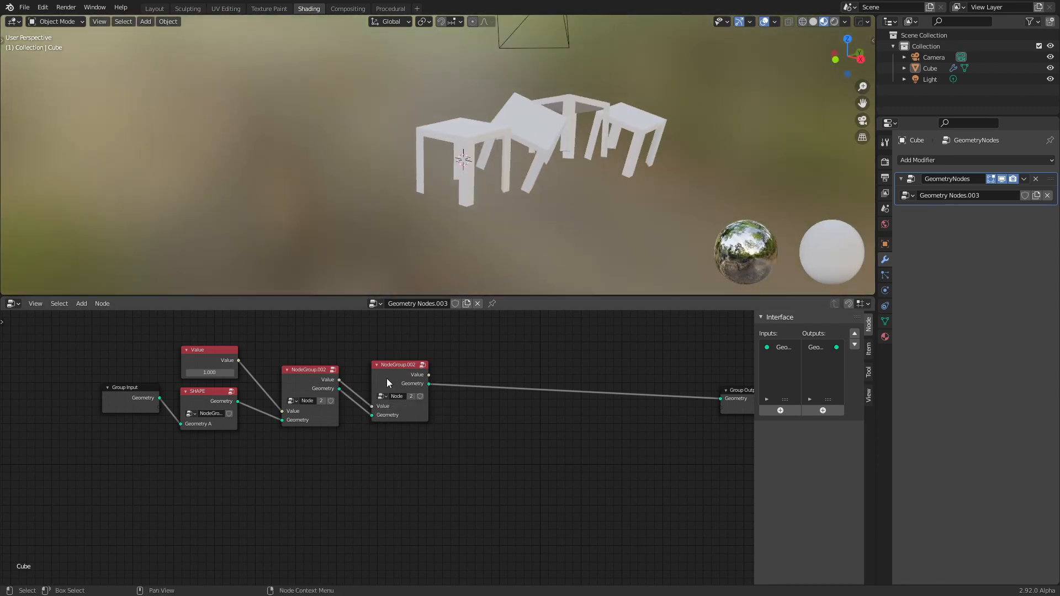
# - Place the two NodeGroup.002 nodes close side by side and shift Group Input away from SHAPE
pyautogui.moveTo(386, 379); pyautogui.dragTo(326, 374)
pyautogui.moveTo(467, 217); pyautogui.dragTo(540, 237, button='middle')
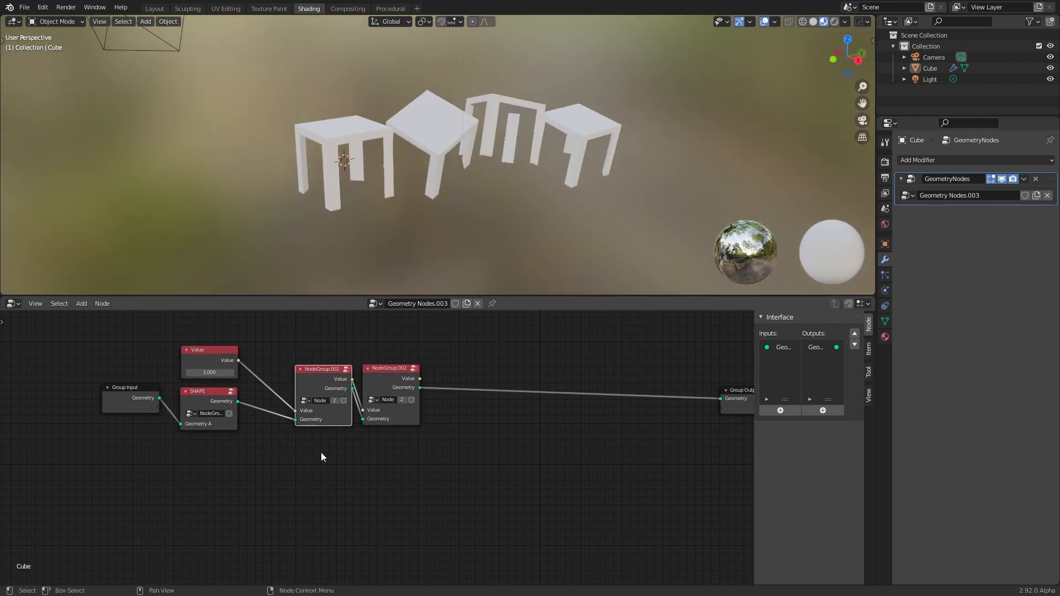
pyautogui.click(208, 392)
pyautogui.click(131, 392)
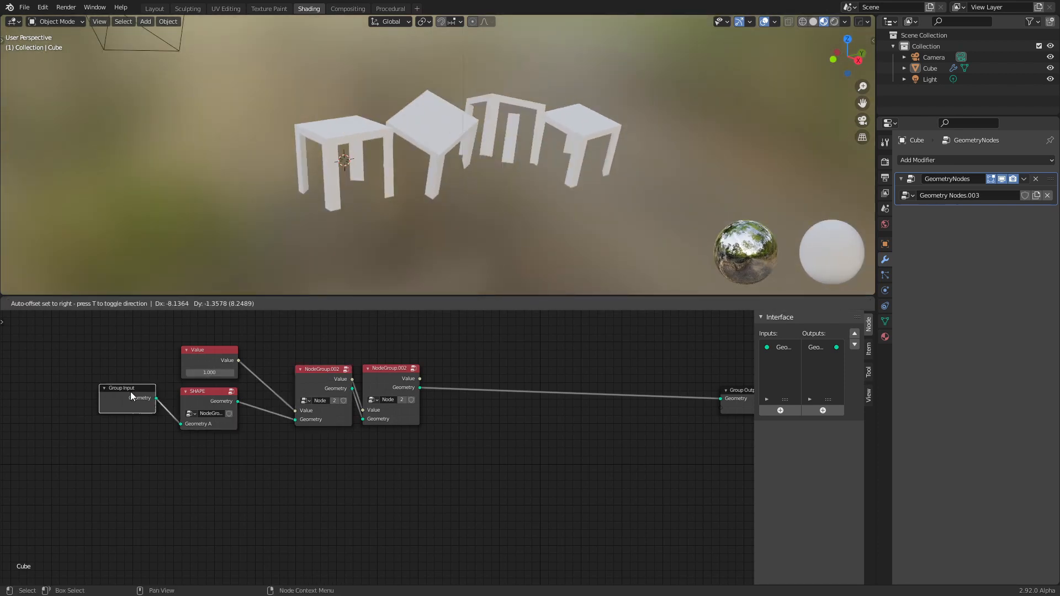
pyautogui.scroll(-1, 270, 432)
pyautogui.scroll(2, 293, 447)
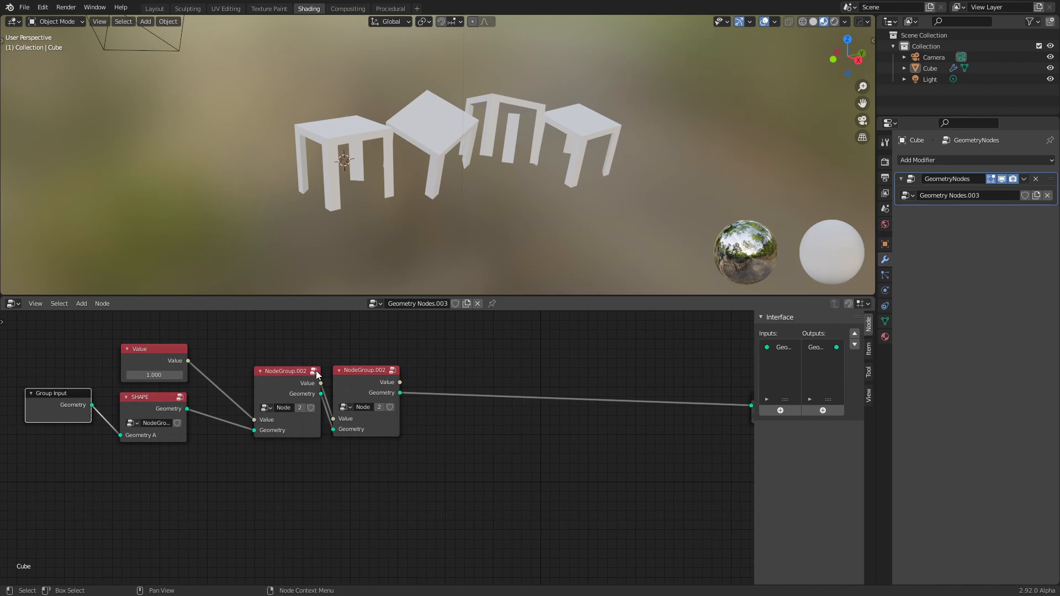
# - Inside NodeGroup.002, raise the Join Geometry node and shift the Transform node, then return to the main tree
pyautogui.click(315, 371)
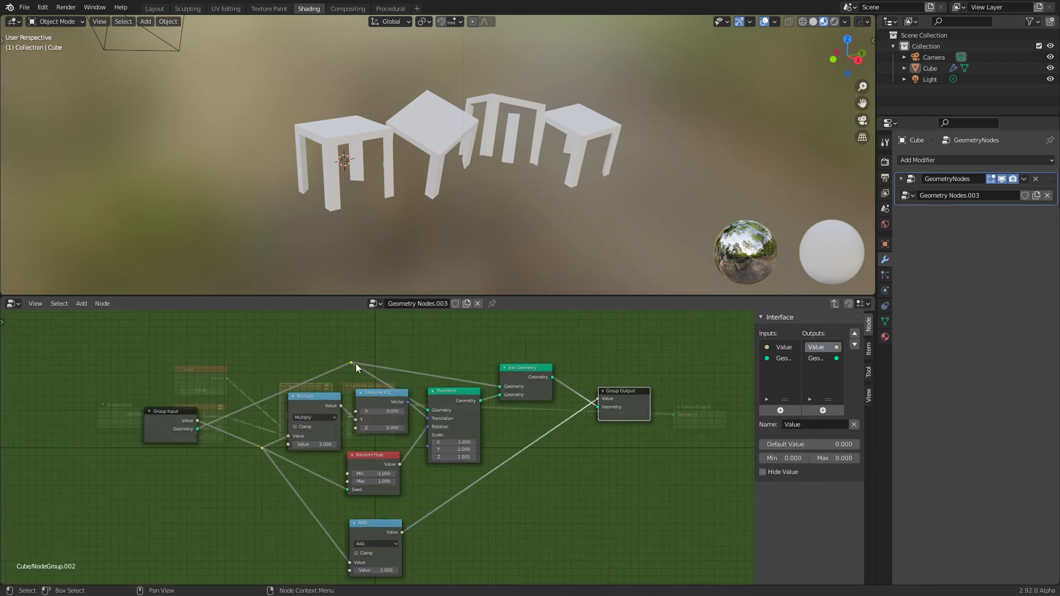
pyautogui.click(443, 402)
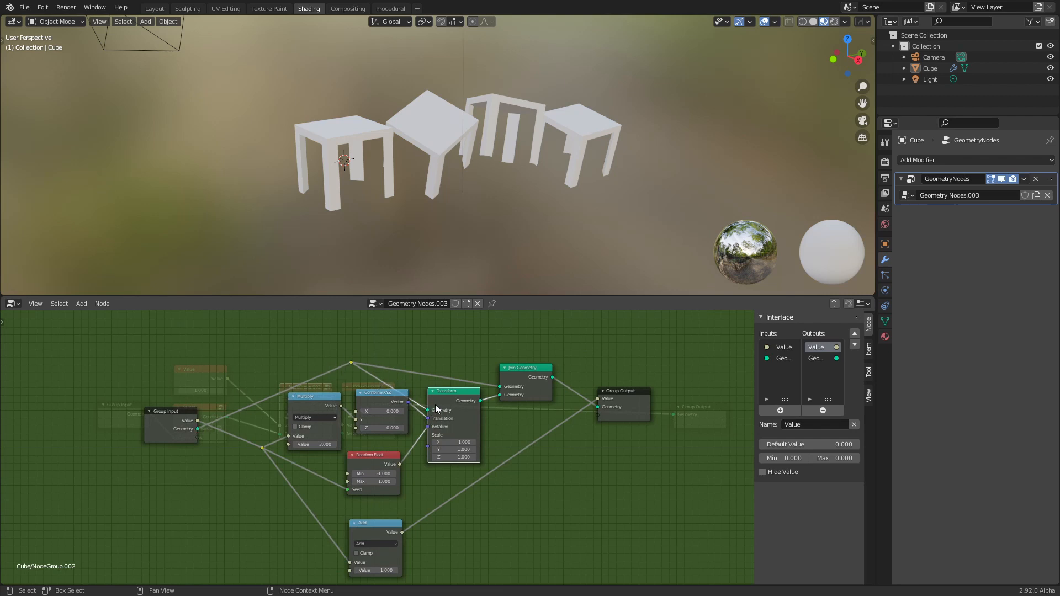
pyautogui.moveTo(525, 370); pyautogui.dragTo(526, 349)
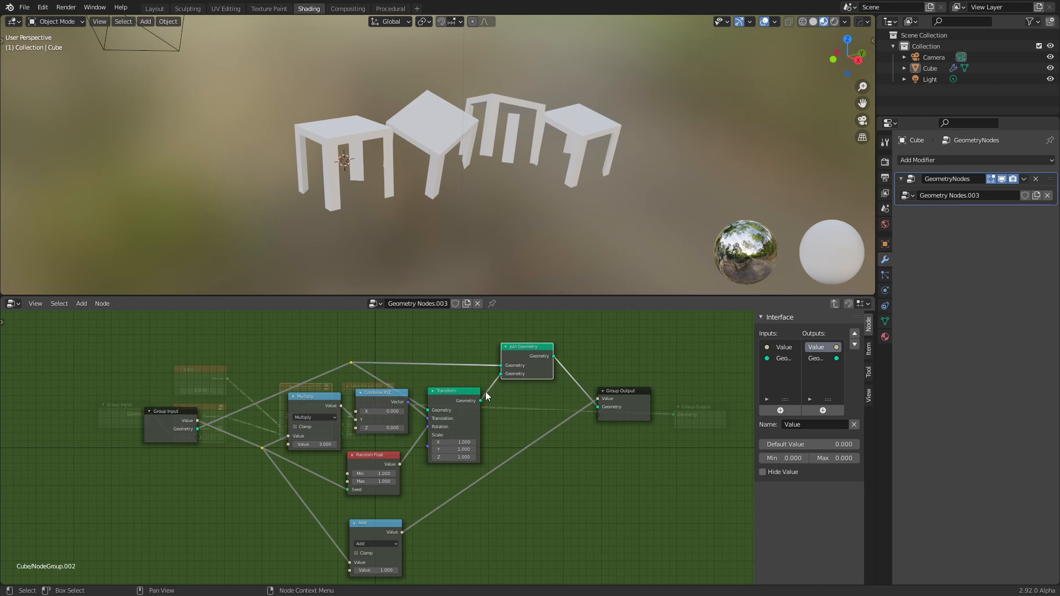
pyautogui.moveTo(444, 396); pyautogui.dragTo(455, 390)
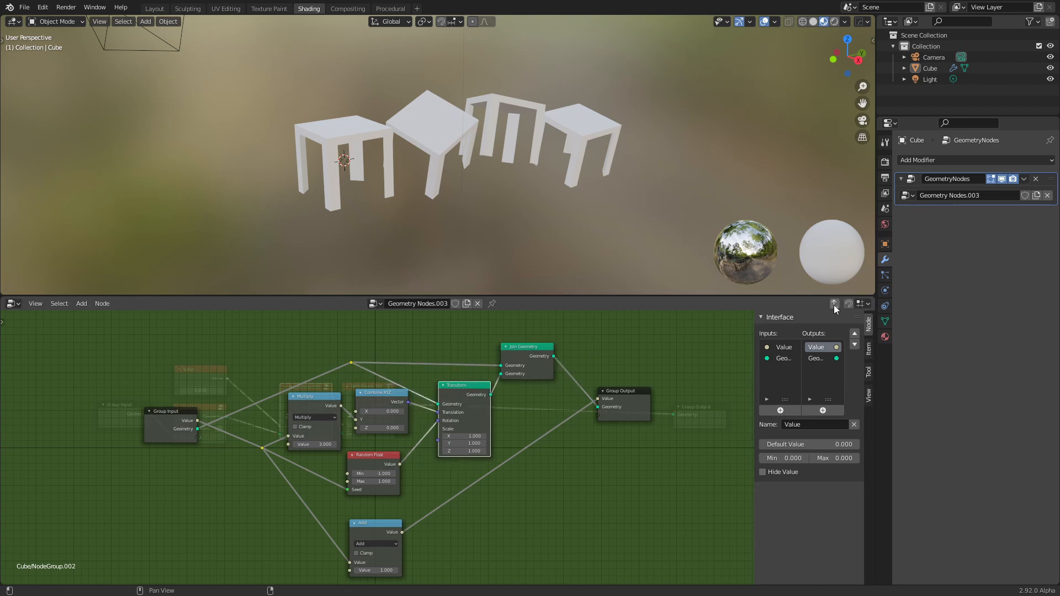
pyautogui.click(834, 303)
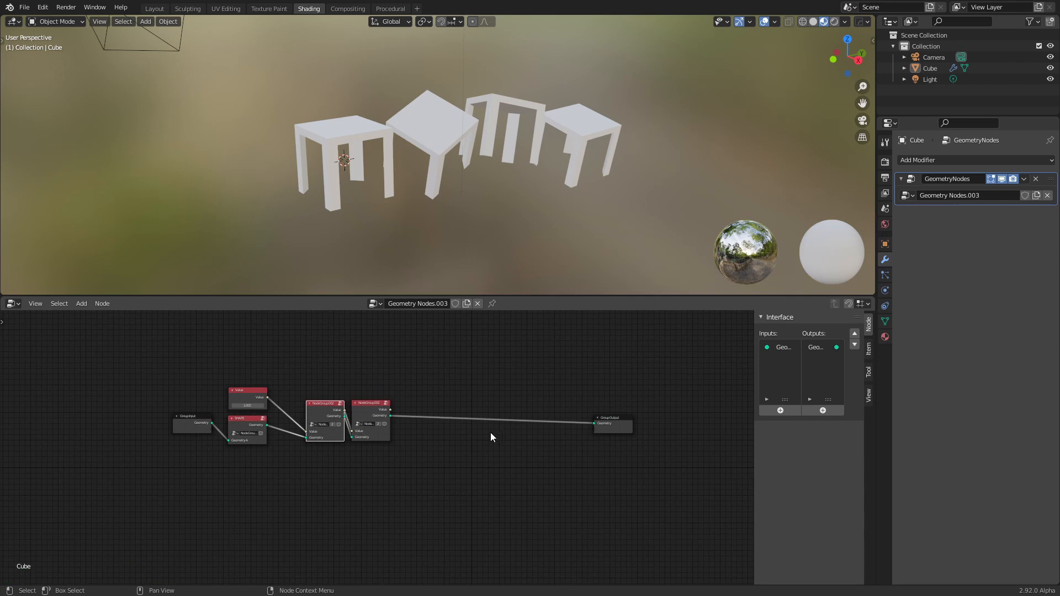
# - Make room for more groups by moving Group Output far right and all the other nodes left
pyautogui.scroll(-1, 481, 439)
pyautogui.moveTo(444, 464); pyautogui.dragTo(405, 464, button='middle')
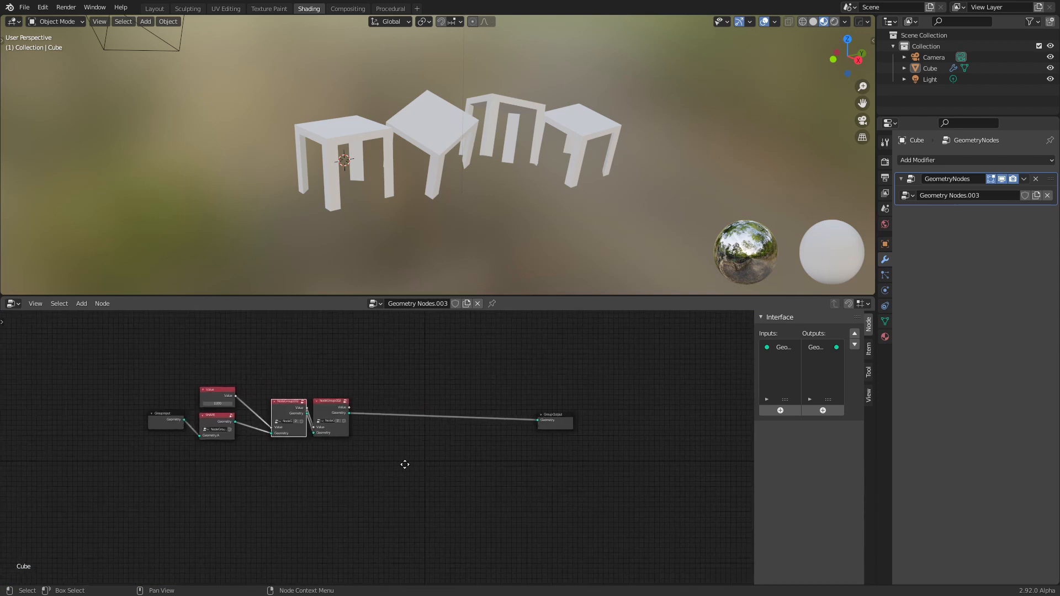
pyautogui.moveTo(550, 426); pyautogui.dragTo(700, 418)
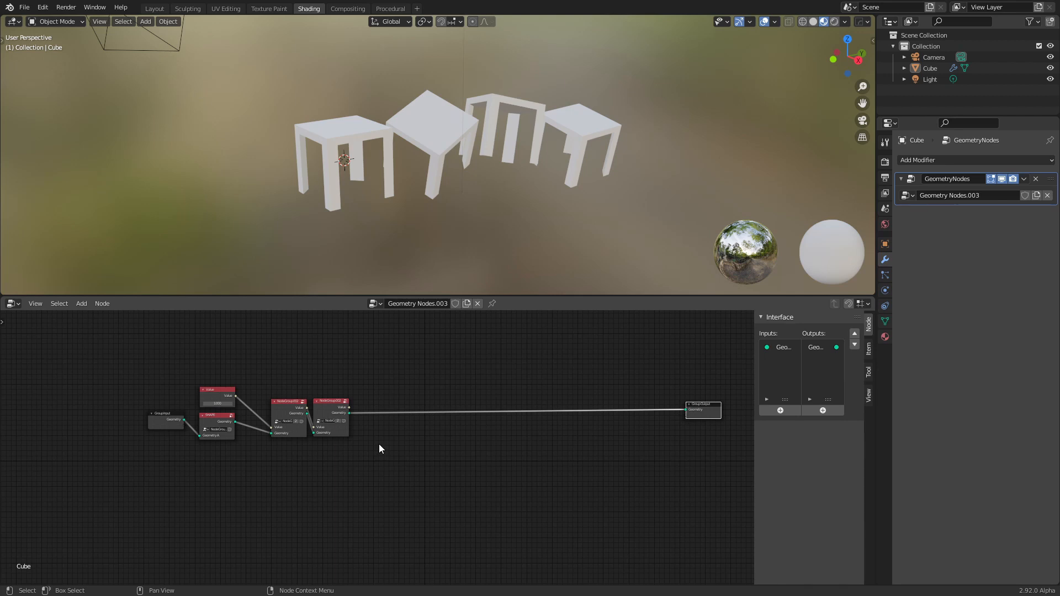
pyautogui.moveTo(139, 353); pyautogui.dragTo(313, 450)
pyautogui.moveTo(293, 402); pyautogui.dragTo(201, 398)
pyautogui.click(315, 476)
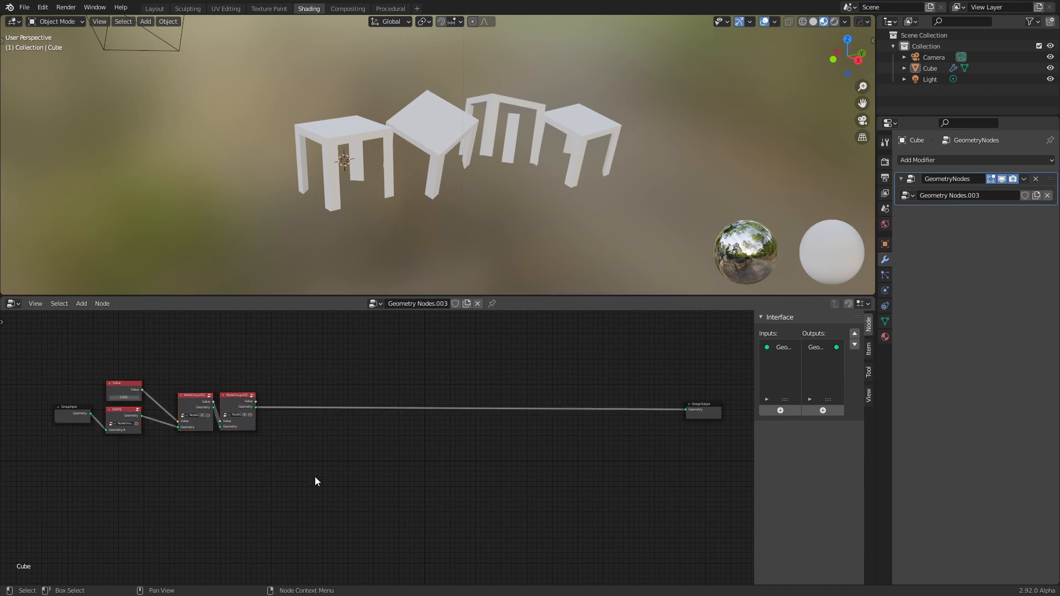
# - Duplicate the two chained NodeGroup.002 nodes together and place the copies right after them
pyautogui.scroll(2, 314, 476)
pyautogui.moveTo(280, 469); pyautogui.dragTo(420, 471, button='middle')
pyautogui.scroll(3, 421, 472)
pyautogui.scroll(-2, 405, 455)
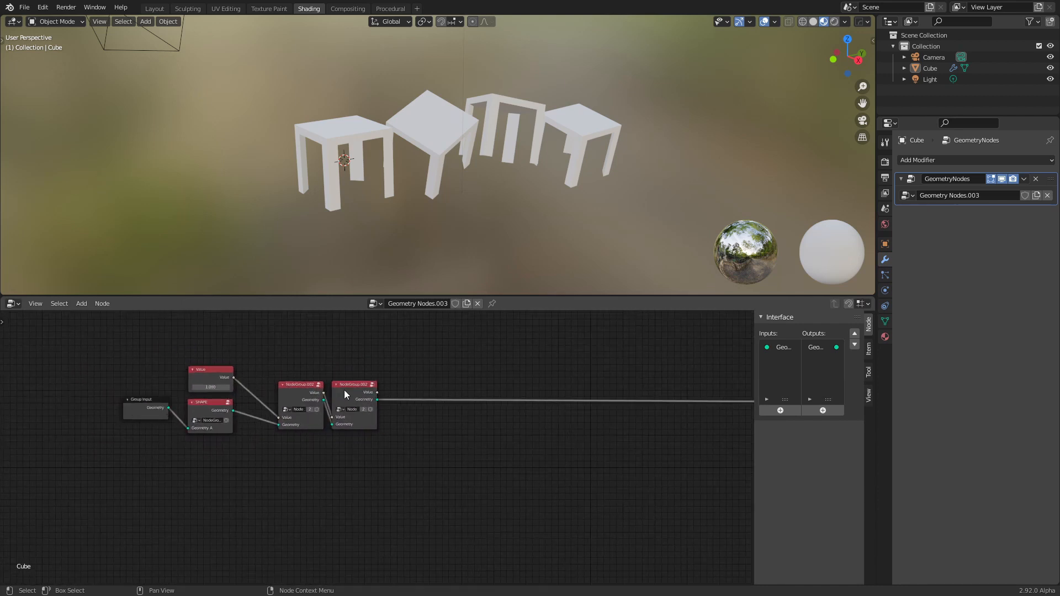
pyautogui.click(343, 389)
pyautogui.click(309, 387)
pyautogui.keyDown('shift'); pyautogui.click(357, 387); pyautogui.keyUp('shift')
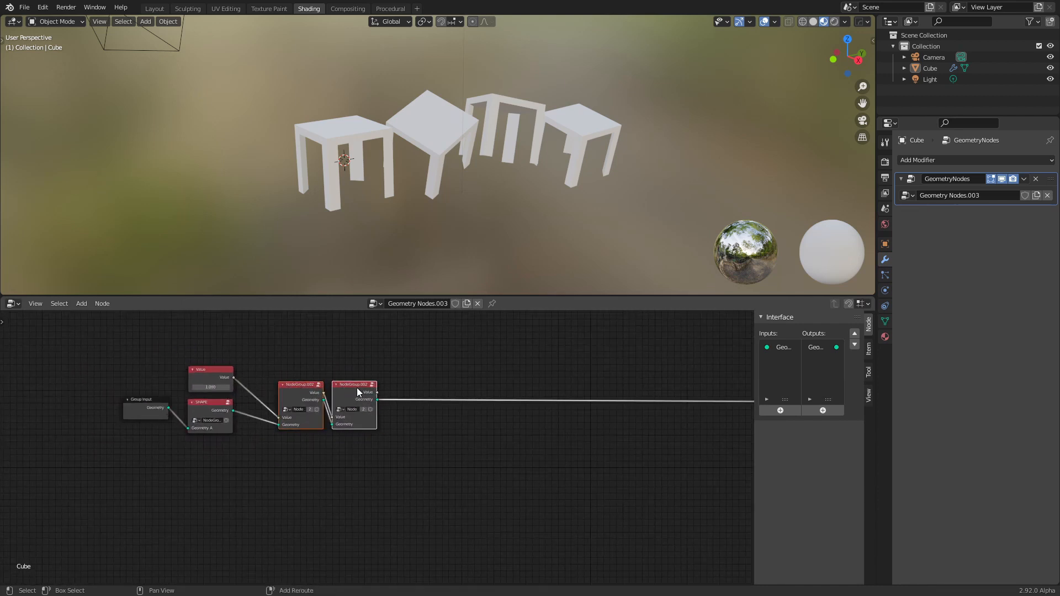
pyautogui.hotkey('shift', 'd')
pyautogui.click(493, 389)
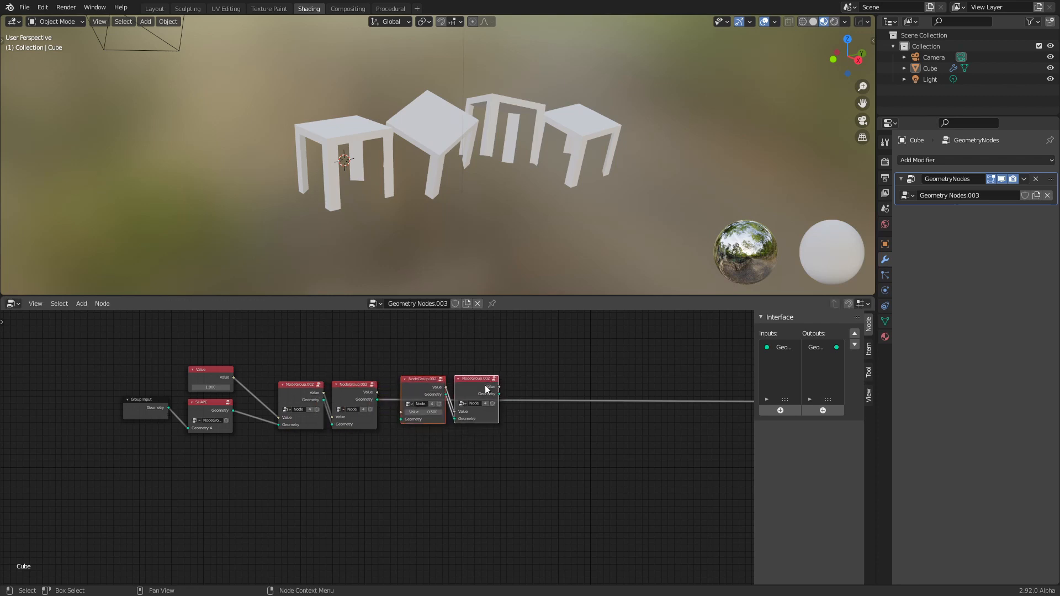
# - Connect the second group node's Value and Geometry outputs to the matching inputs of the third
pyautogui.click(379, 392)
pyautogui.moveTo(377, 399); pyautogui.dragTo(446, 389)
pyautogui.scroll(-1, 524, 422)
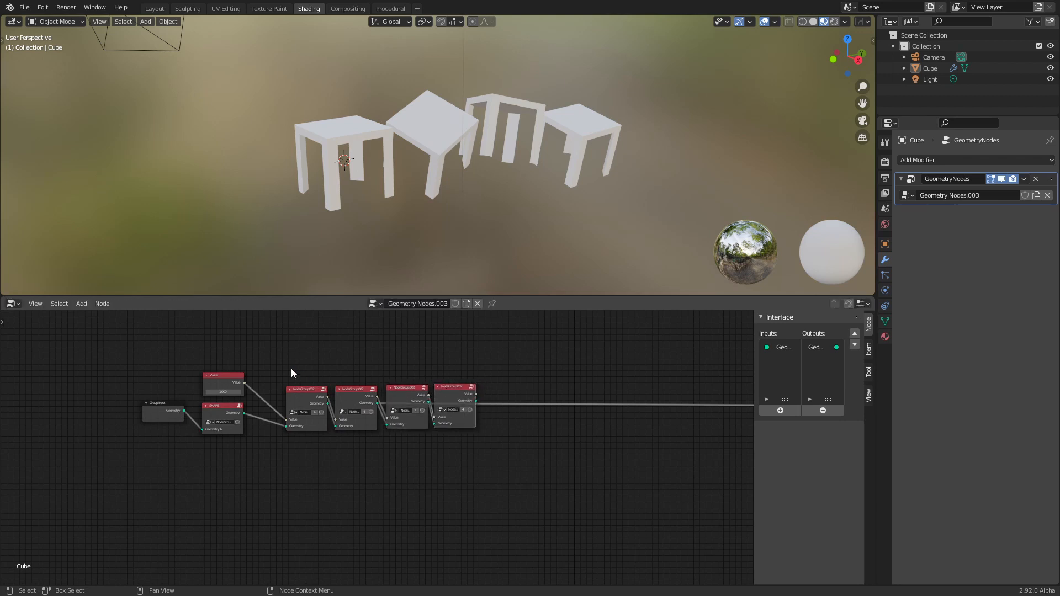
# - Duplicate the four chained group nodes, place the copies after them, and link the fourth node's Value and Geometry outputs to the first copy
pyautogui.keyDown('shift'); pyautogui.moveTo(291, 369); pyautogui.dragTo(462, 461); pyautogui.keyUp('shift')
pyautogui.hotkey('shift', 'd')
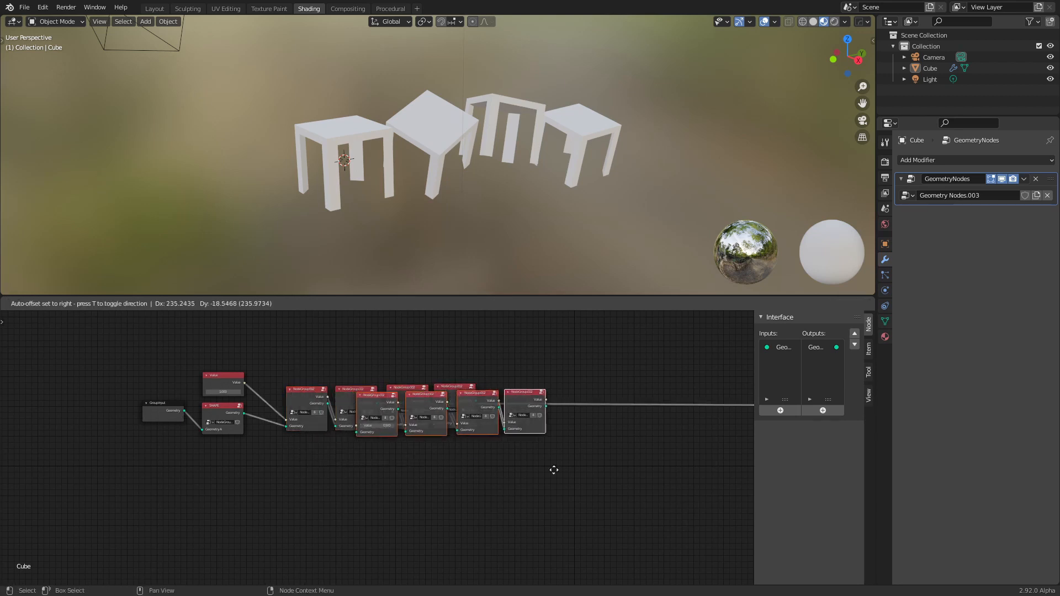
pyautogui.click(660, 459)
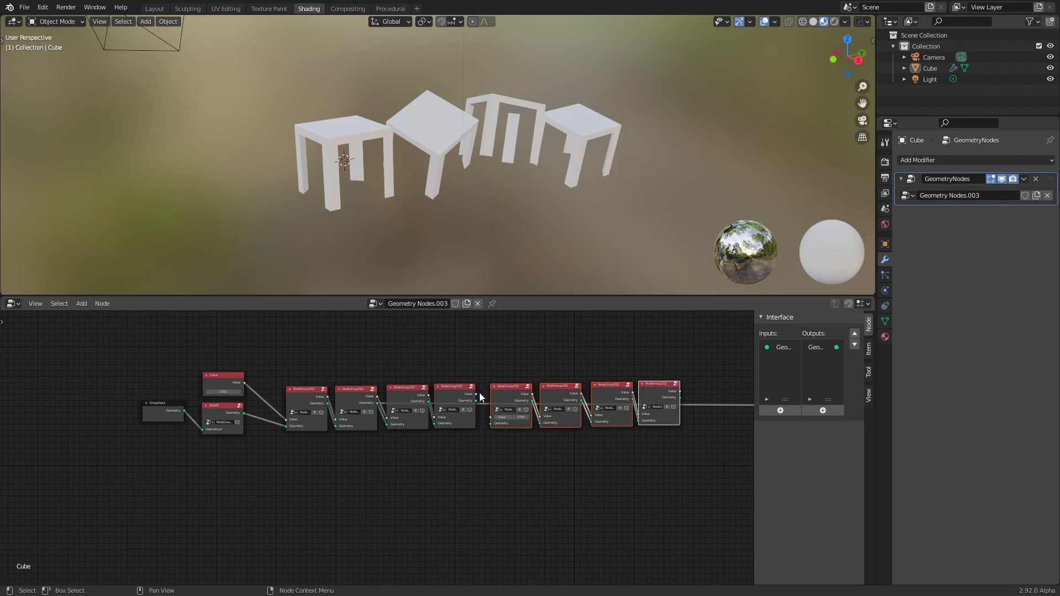
pyautogui.moveTo(477, 393); pyautogui.dragTo(491, 426)
pyautogui.moveTo(547, 469); pyautogui.dragTo(438, 453, button='middle')
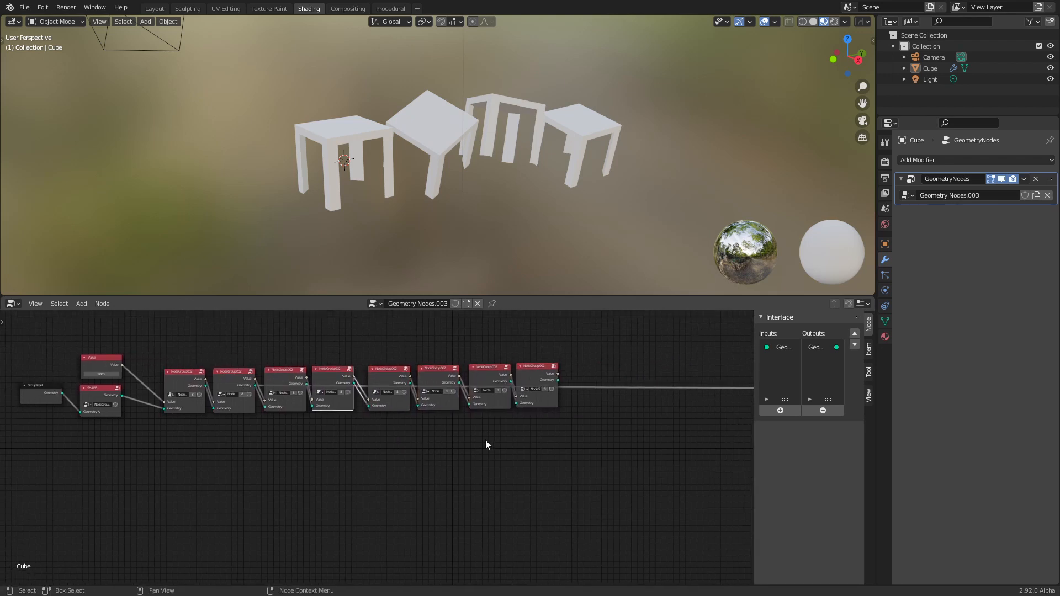
# - Duplicate the last two chained group nodes, place the copies after them, and link the eighth node's Value and Geometry outputs to the first copy
pyautogui.scroll(-2, 438, 408)
pyautogui.scroll(-1, 437, 409)
pyautogui.click(464, 388)
pyautogui.keyDown('shift'); pyautogui.click(514, 390); pyautogui.keyUp('shift')
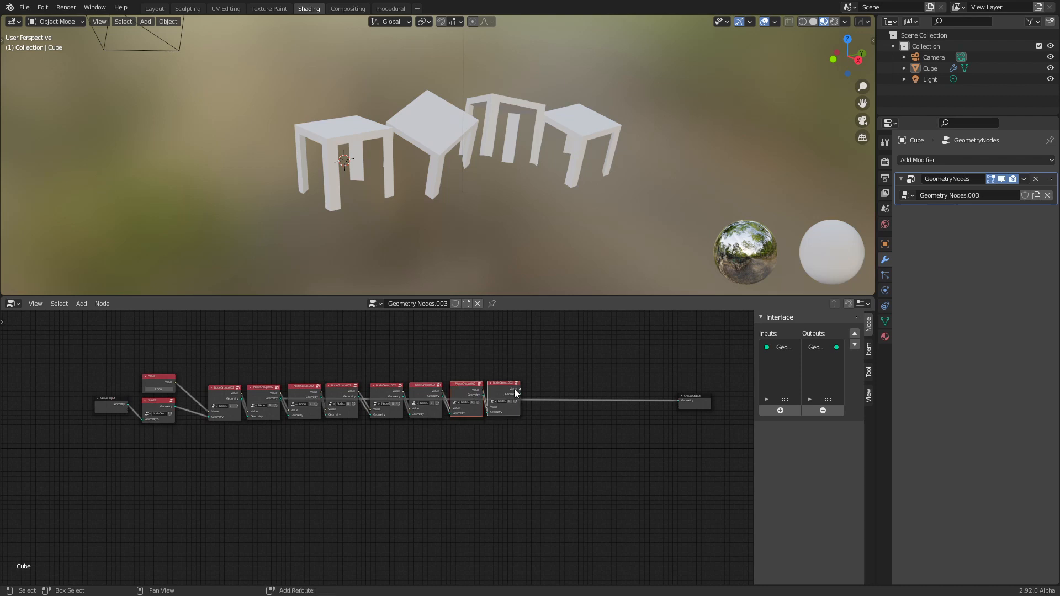
pyautogui.hotkey('shift', 'd')
pyautogui.click(589, 393)
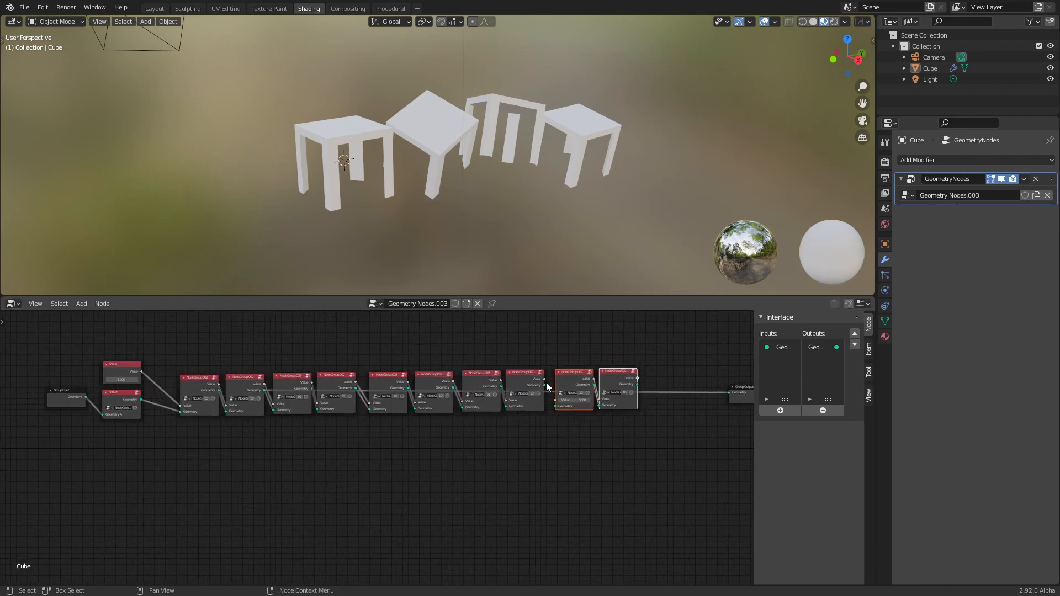
pyautogui.moveTo(544, 380); pyautogui.dragTo(555, 406)
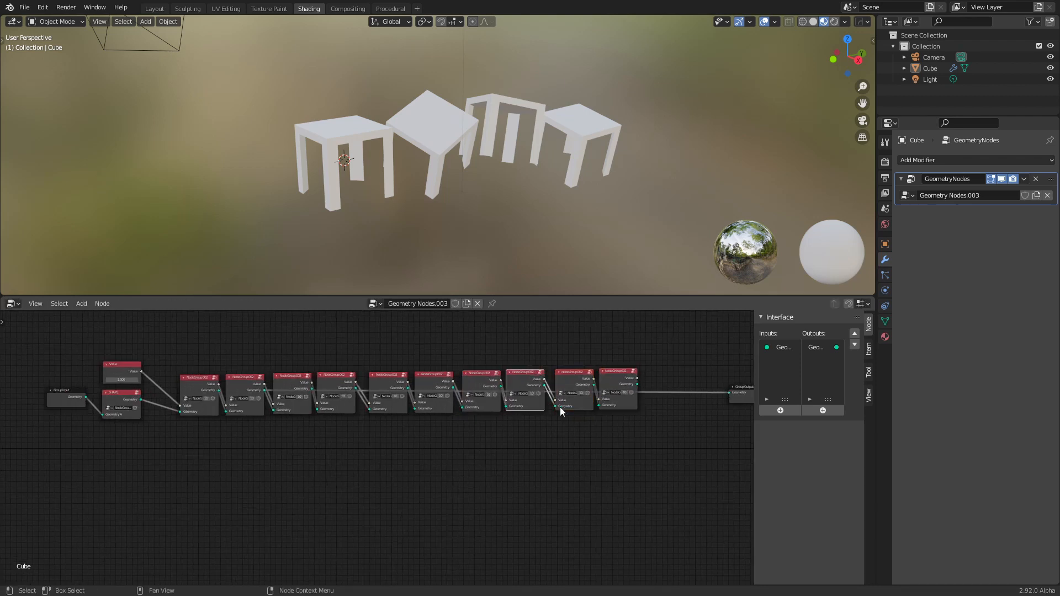
# - Duplicate all ten chained group nodes into a second row below and link the tenth node's Value and Geometry outputs to the row's first node
pyautogui.scroll(-1, 332, 397)
pyautogui.moveTo(214, 351); pyautogui.dragTo(608, 476)
pyautogui.moveTo(541, 496); pyautogui.dragTo(568, 456, button='middle')
pyautogui.hotkey('shift', 'd')
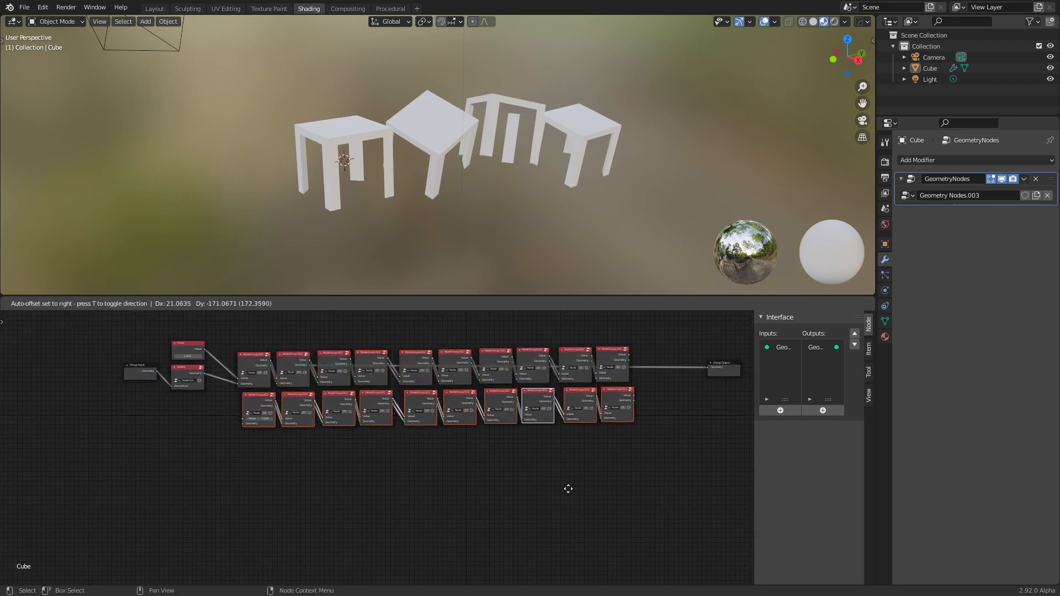
pyautogui.click(577, 452)
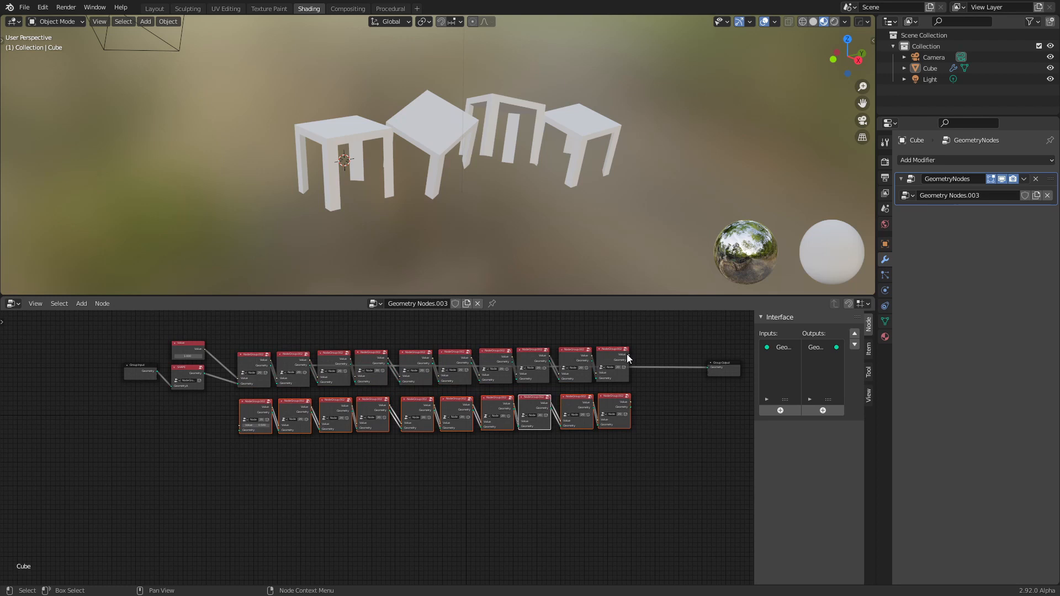
pyautogui.moveTo(628, 356); pyautogui.dragTo(240, 425)
pyautogui.moveTo(628, 362); pyautogui.dragTo(239, 431)
# - Connect the Geometry output of the second row's last group node to Group Output, and save the file
pyautogui.moveTo(619, 475); pyautogui.dragTo(449, 505, button='middle')
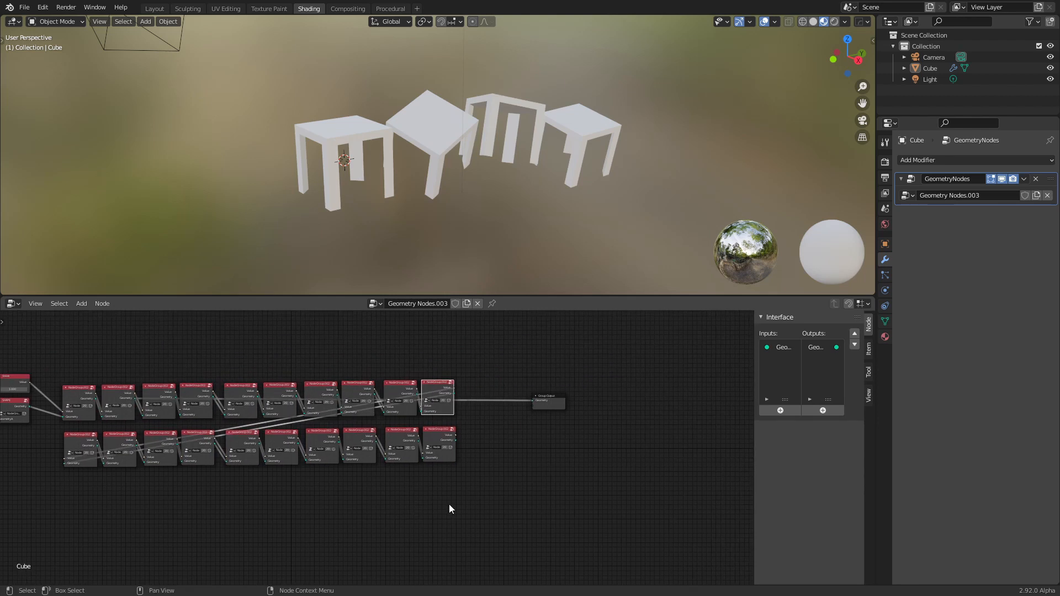
pyautogui.scroll(7, 449, 505)
pyautogui.moveTo(512, 436); pyautogui.dragTo(640, 370)
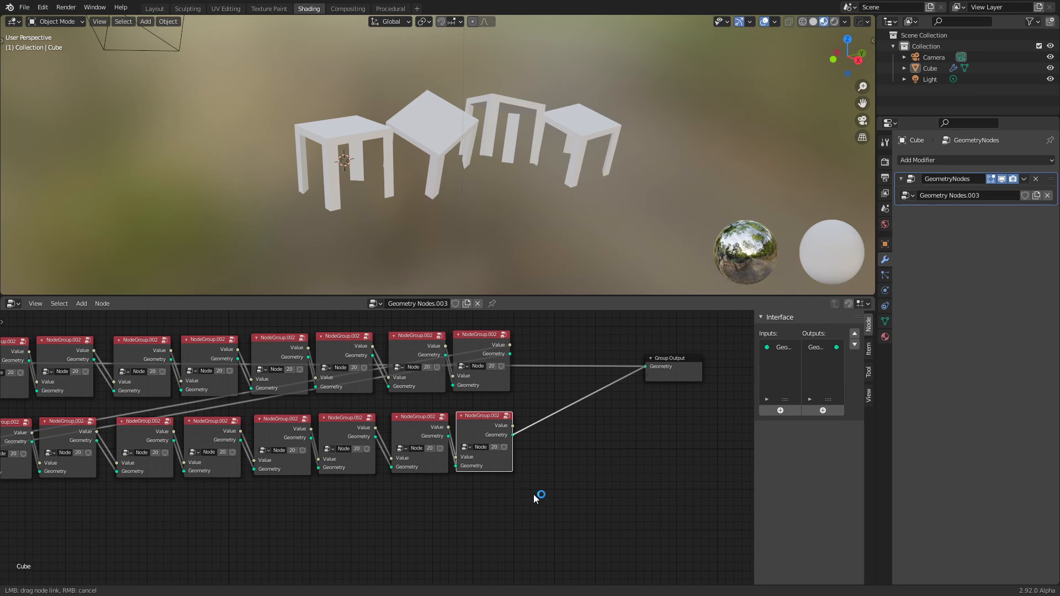
pyautogui.moveTo(527, 496); pyautogui.dragTo(527, 495)
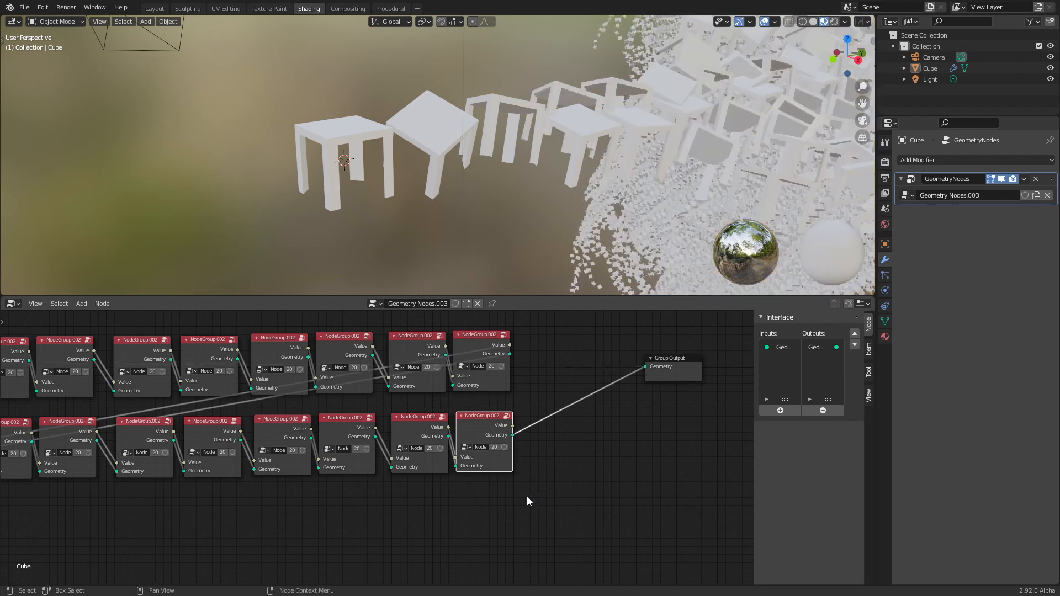
pyautogui.press('Home')
pyautogui.hotkey('ctrl', 's')
# - Examine the multiplied tables and their chained group nodes from several distances and angles
pyautogui.scroll(-8, 592, 227)
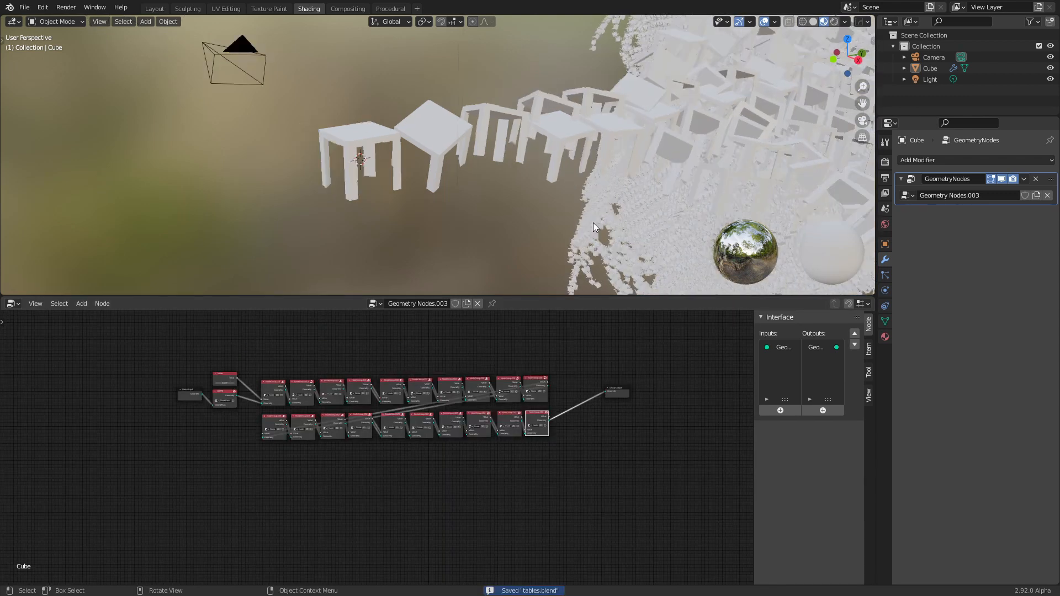
pyautogui.scroll(-5, 575, 214)
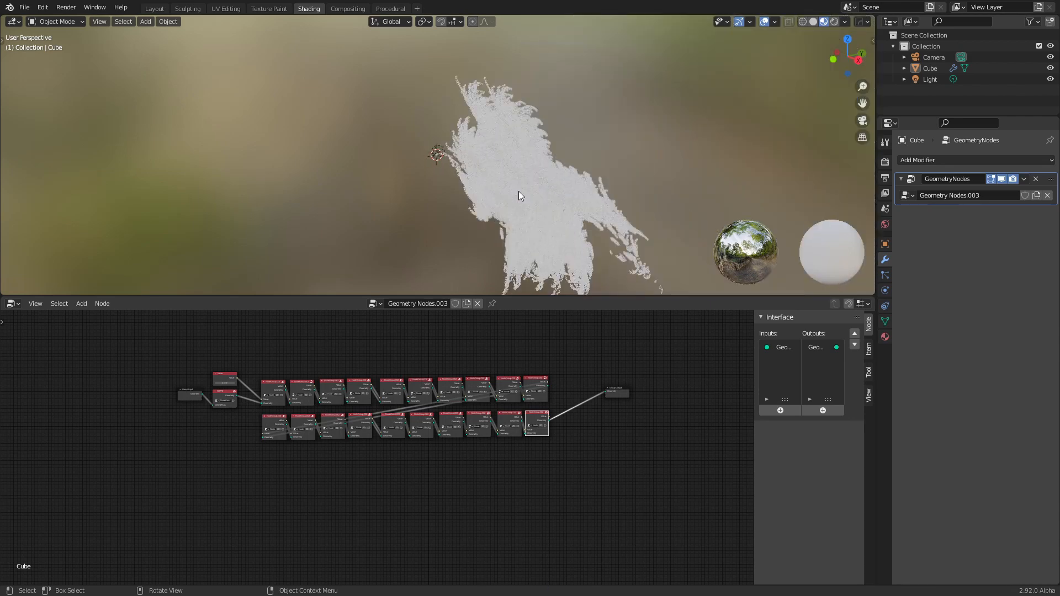
pyautogui.moveTo(574, 183); pyautogui.dragTo(608, 190, button='middle')
pyautogui.scroll(8, 608, 190)
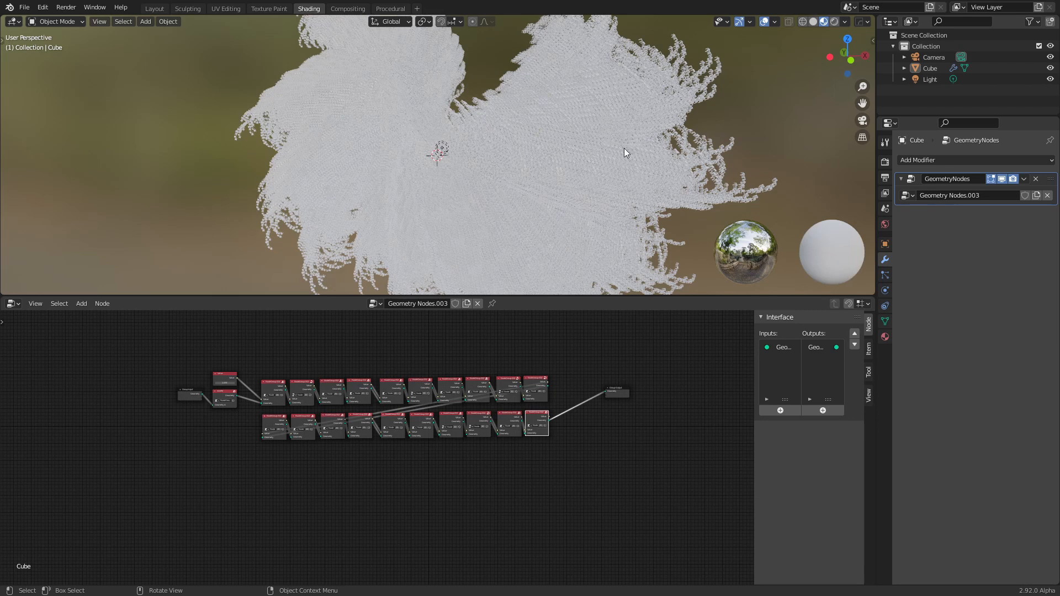
pyautogui.moveTo(624, 148); pyautogui.dragTo(598, 171, button='middle')
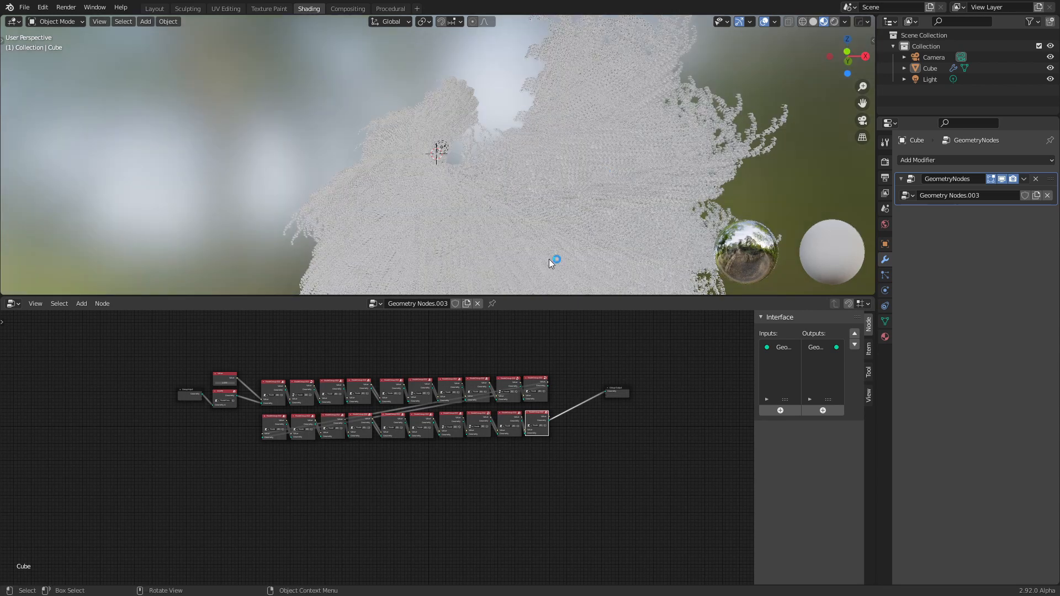
pyautogui.scroll(5, 561, 488)
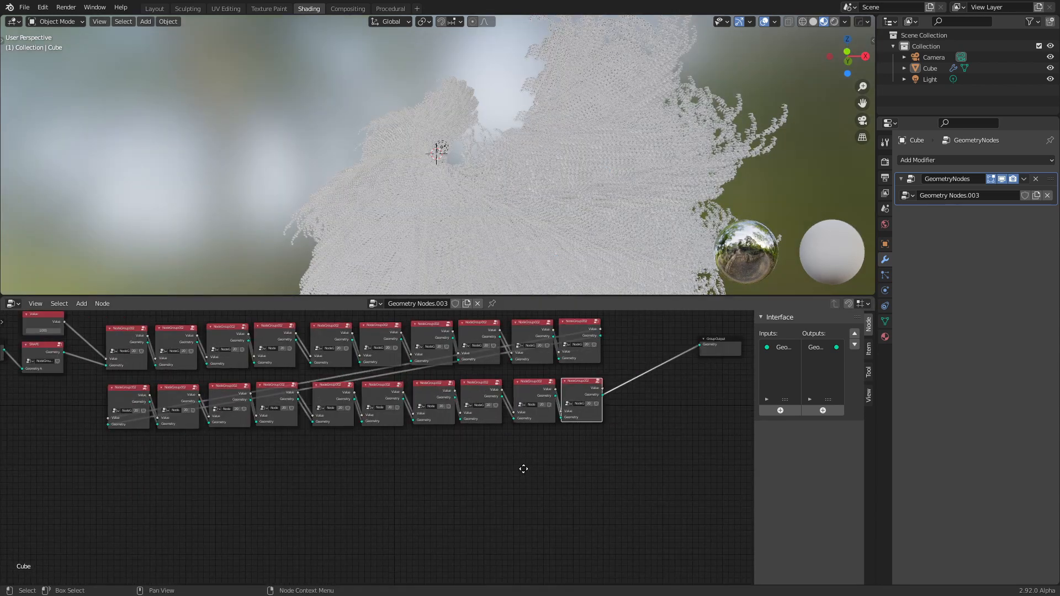
pyautogui.moveTo(524, 469); pyautogui.dragTo(517, 469, button='middle')
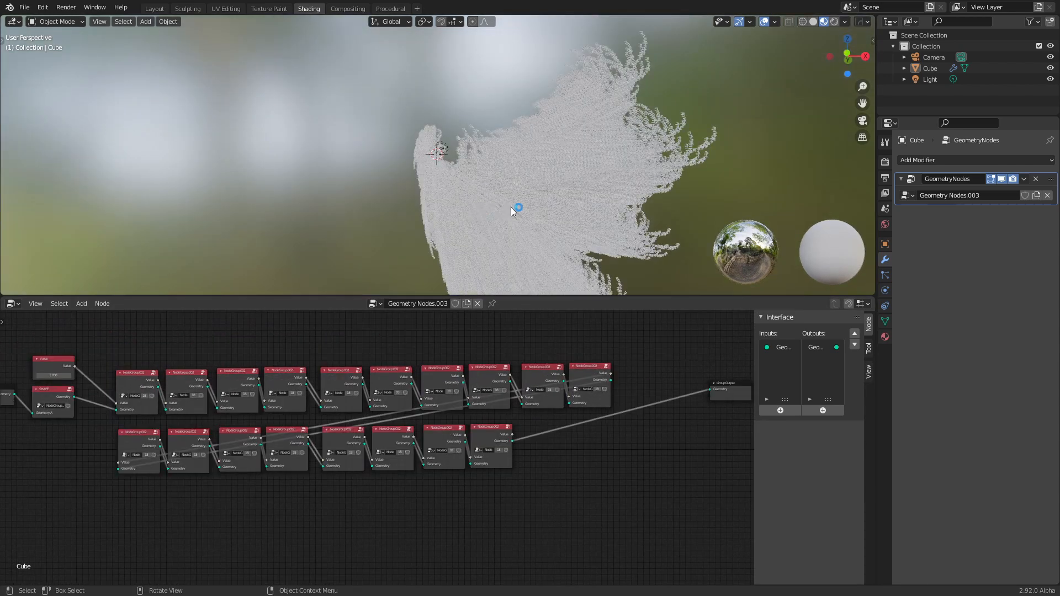
pyautogui.moveTo(512, 208); pyautogui.dragTo(534, 174, button='middle')
# - Switch the viewport to rendered shading and move the light up to about X 8.5, Y 4.1, Z 36.9 m
pyautogui.click(834, 21)
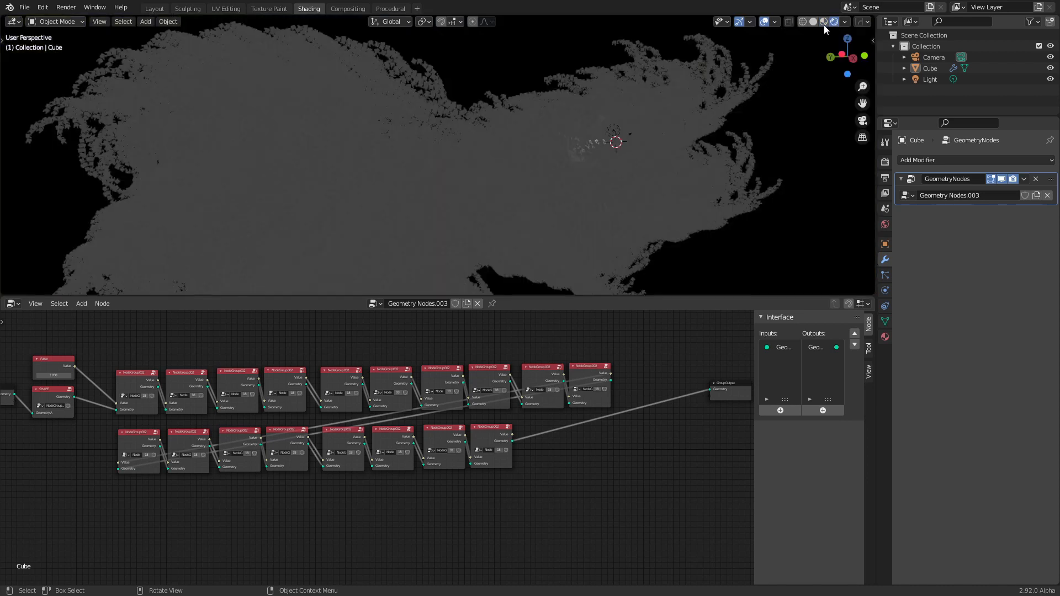
pyautogui.moveTo(605, 151)
pyautogui.mouseDown(button='middle')
pyautogui.moveTo(579, 175)
pyautogui.moveTo(492, 182)
pyautogui.moveTo(492, 146)
pyautogui.mouseUp(button='middle')
pyautogui.click(488, 136)
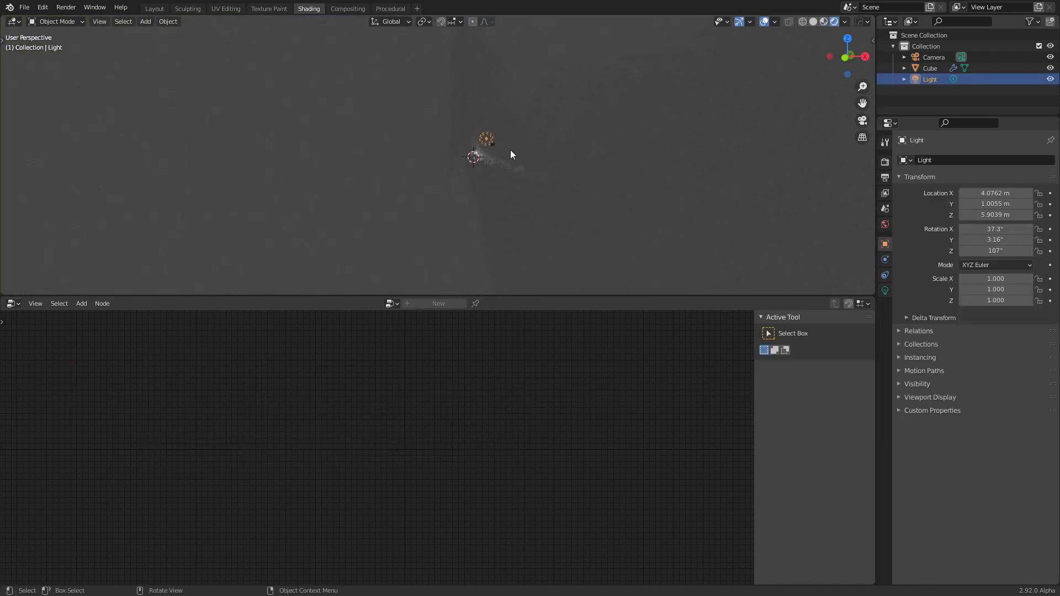
pyautogui.press('g')
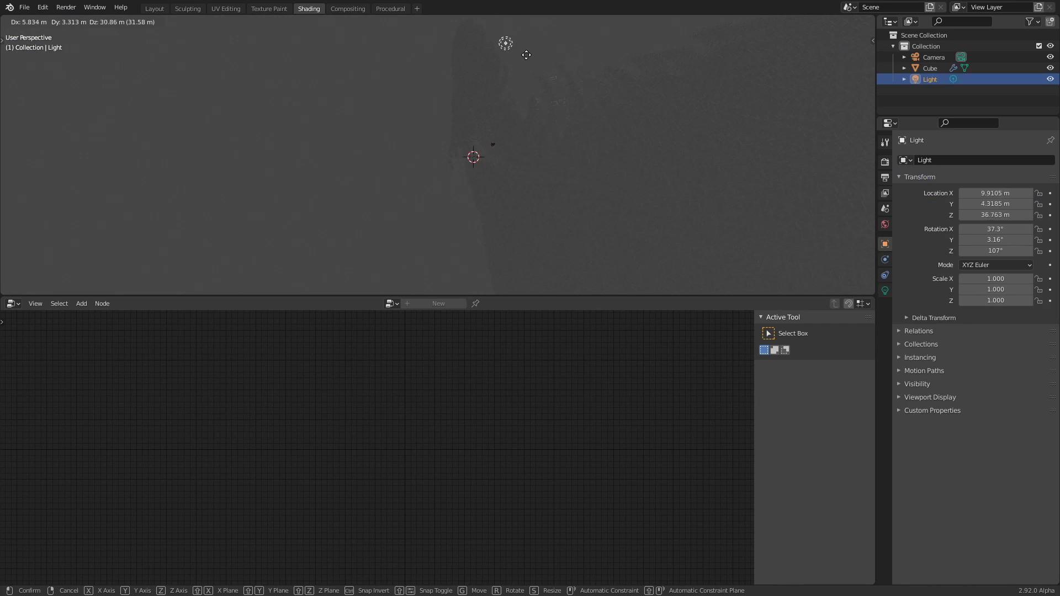
pyautogui.click(527, 57)
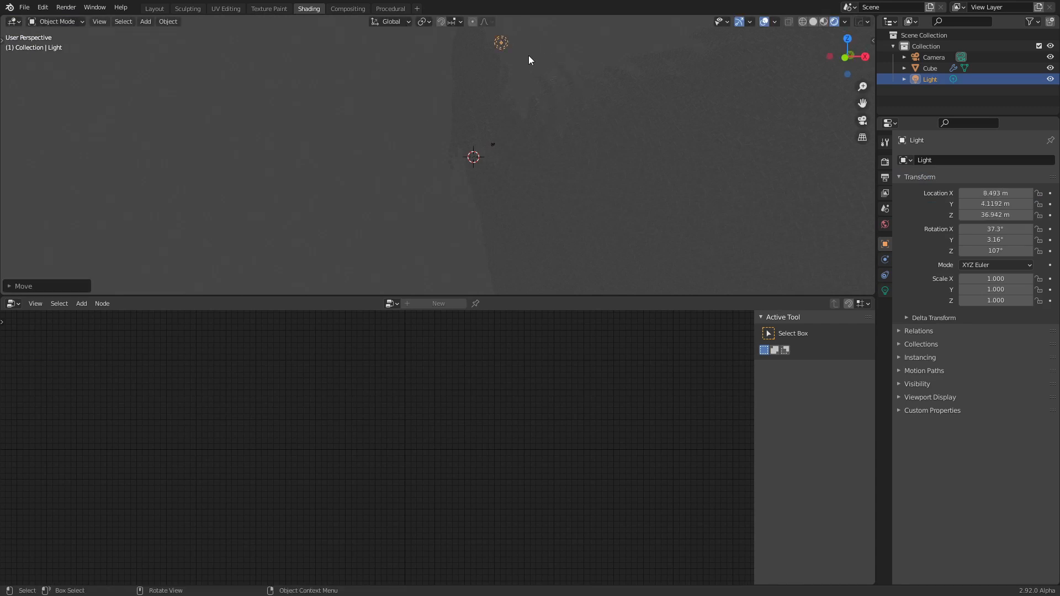
# - Set the point light's power to 10000 W
pyautogui.click(885, 290)
pyautogui.click(998, 232)
pyautogui.write('1')
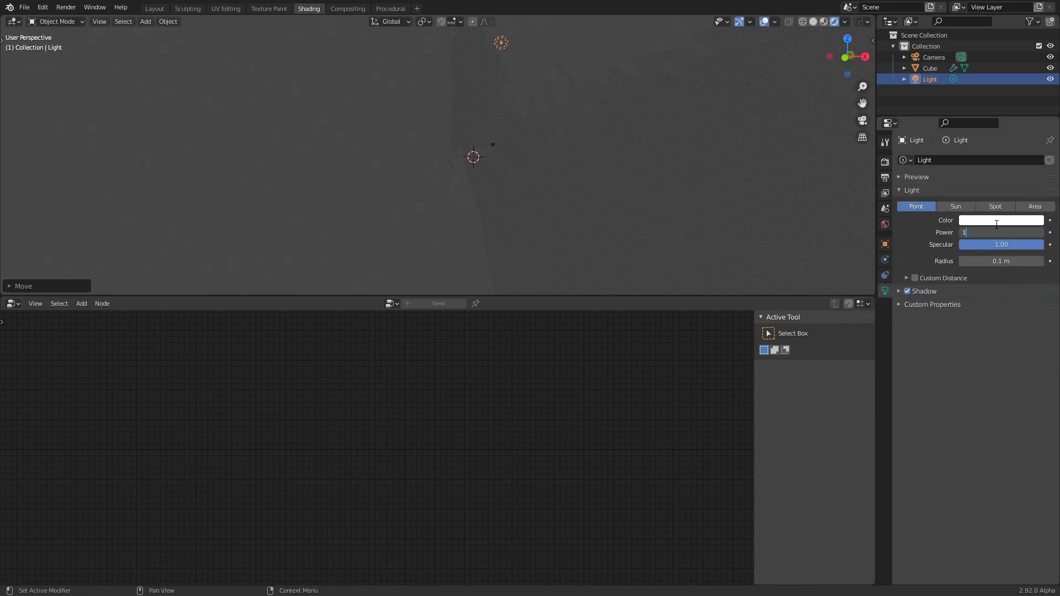
pyautogui.write('0000')
pyautogui.press('Return')
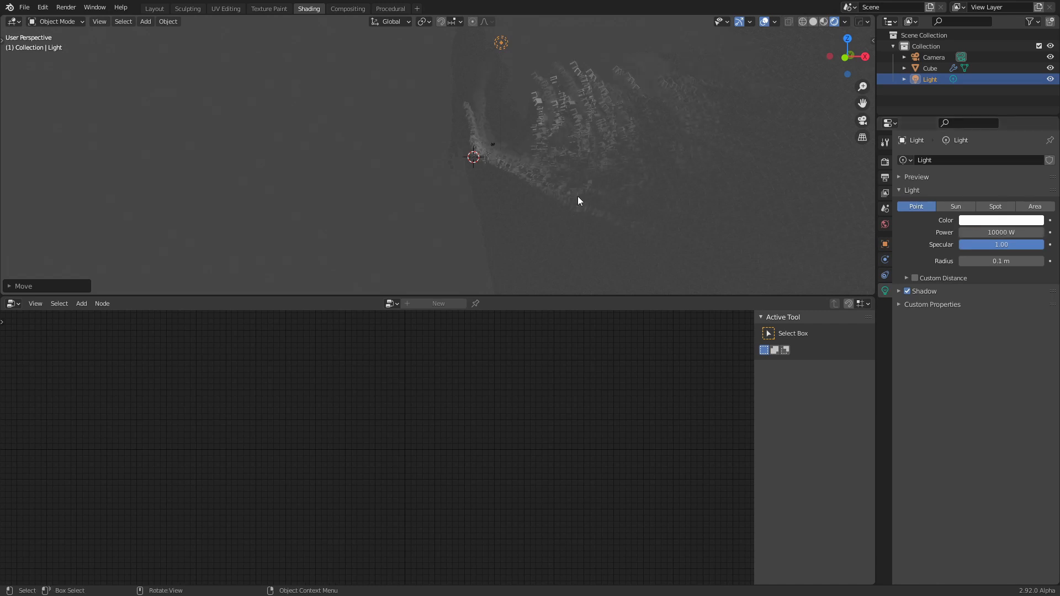
# - Make the table object active, view its lit copies from other angles, and open NodeGroup.002 for editing
pyautogui.click(538, 168)
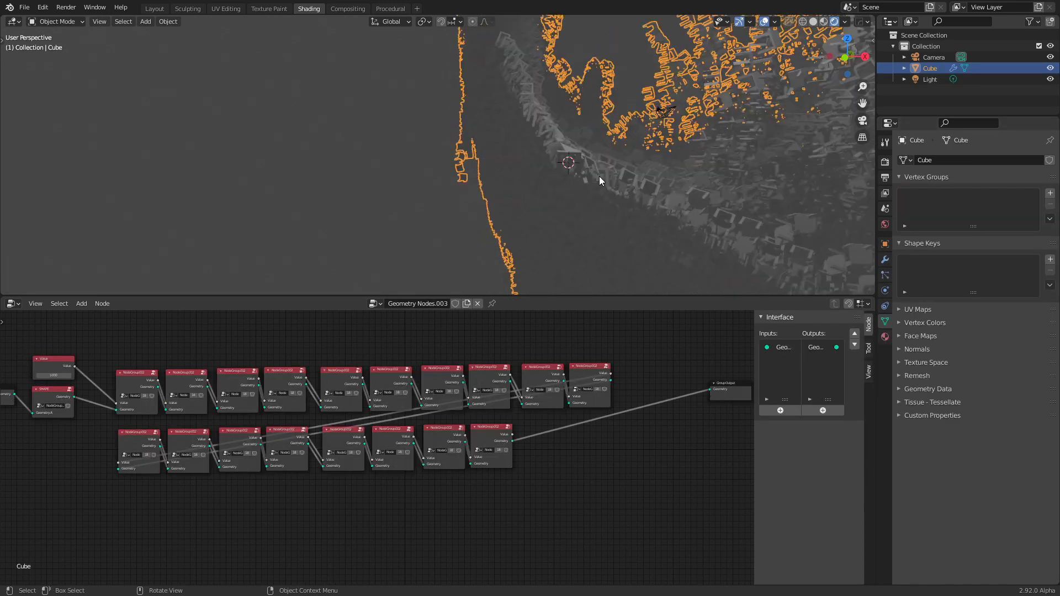
pyautogui.click(623, 65)
pyautogui.keyDown('shift'); pyautogui.moveTo(705, 154); pyautogui.dragTo(680, 125, button='middle'); pyautogui.keyUp('shift')
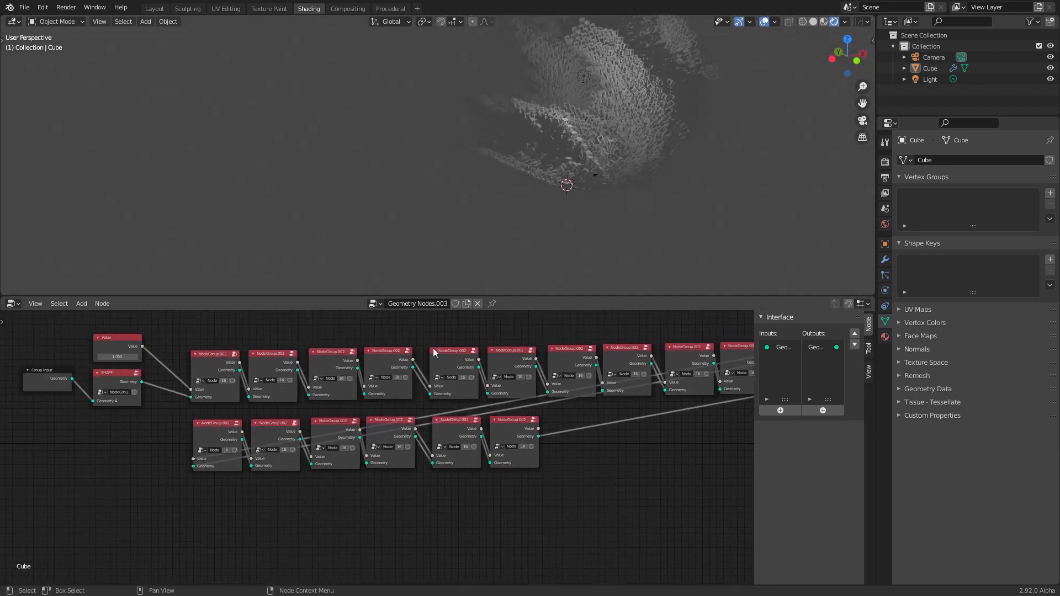
pyautogui.moveTo(572, 241); pyautogui.dragTo(513, 201, button='middle')
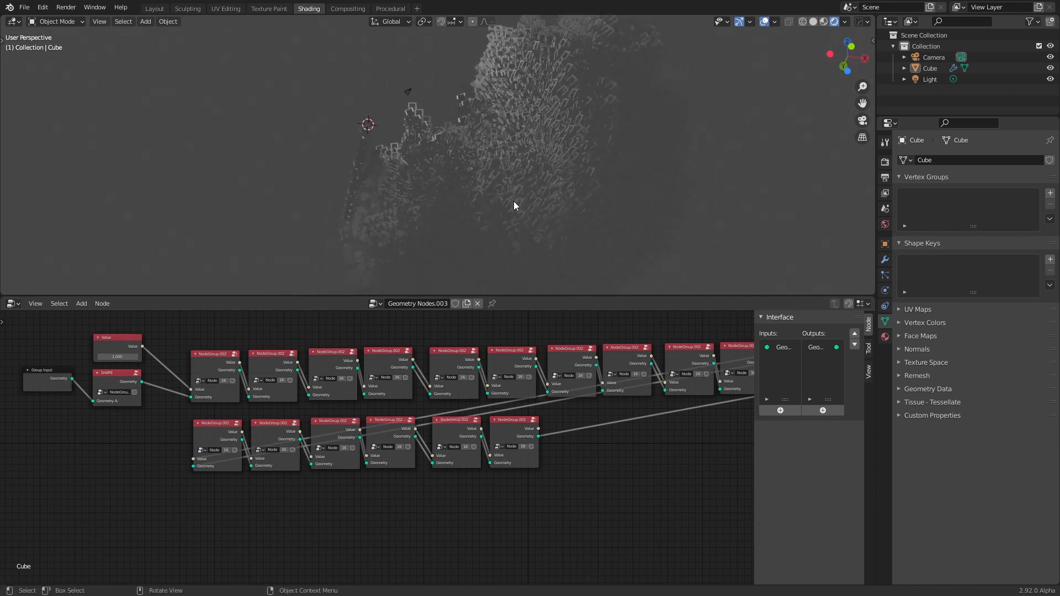
pyautogui.moveTo(295, 461); pyautogui.dragTo(348, 473, button='middle')
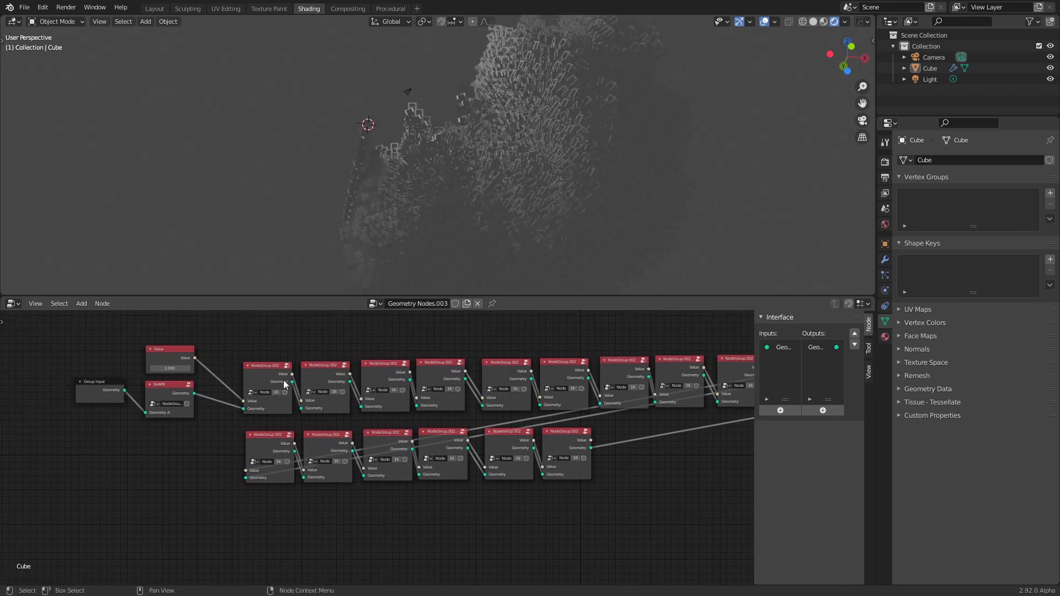
pyautogui.press('Tab')
pyautogui.scroll(2, 331, 500)
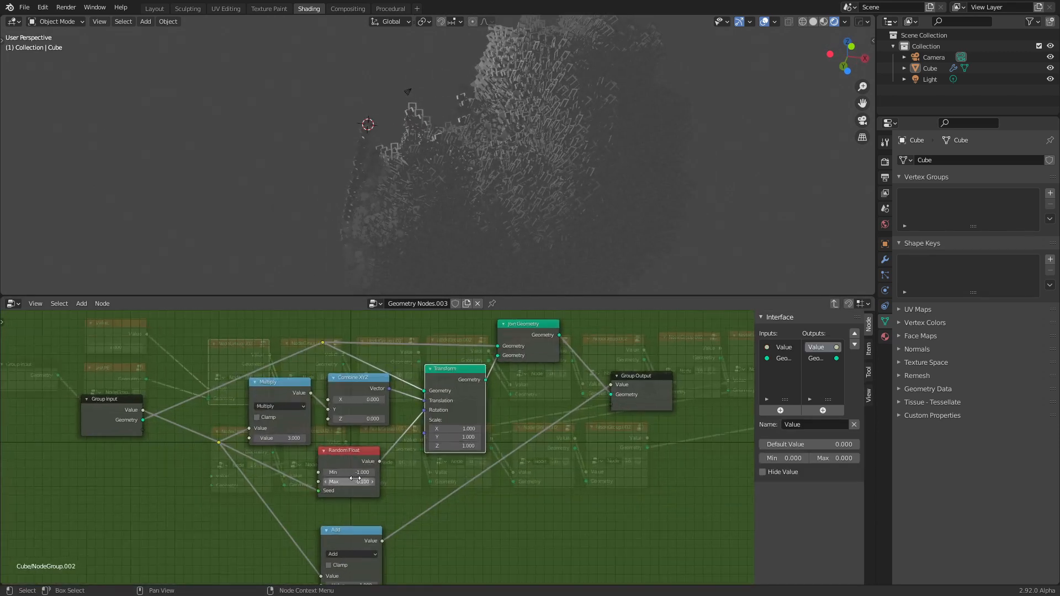
# - Try 0.210 as the Random Float node's Max inside the group, and set it to 2
pyautogui.moveTo(355, 480)
pyautogui.keyDown('shift'); pyautogui.mouseDown()
pyautogui.moveTo(368, 480)
pyautogui.moveTo(354, 479)
pyautogui.mouseUp(); pyautogui.keyUp('shift')
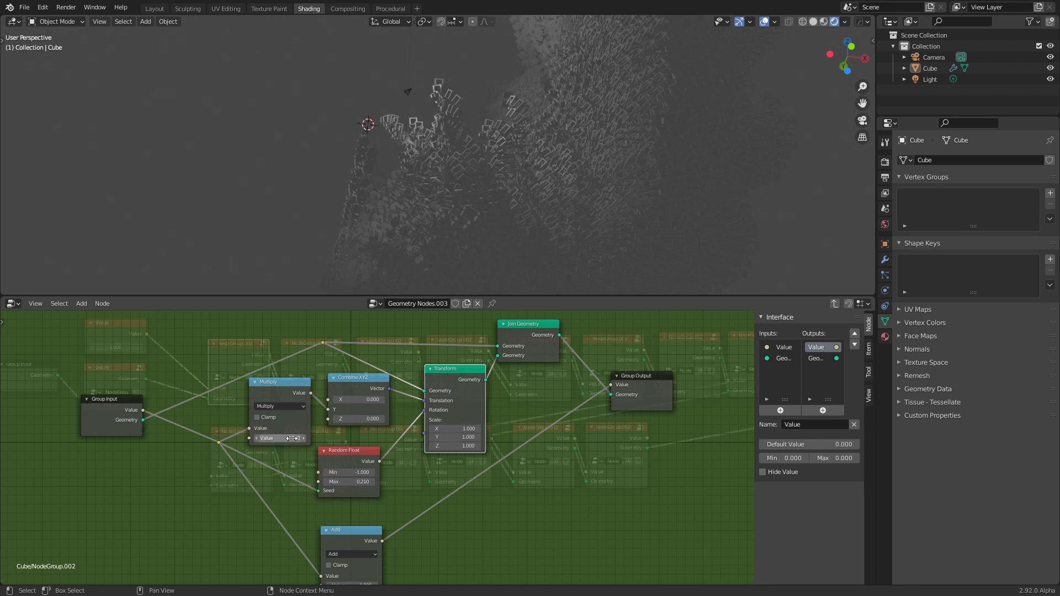
pyautogui.moveTo(442, 224); pyautogui.dragTo(543, 272, button='middle')
pyautogui.click(364, 479)
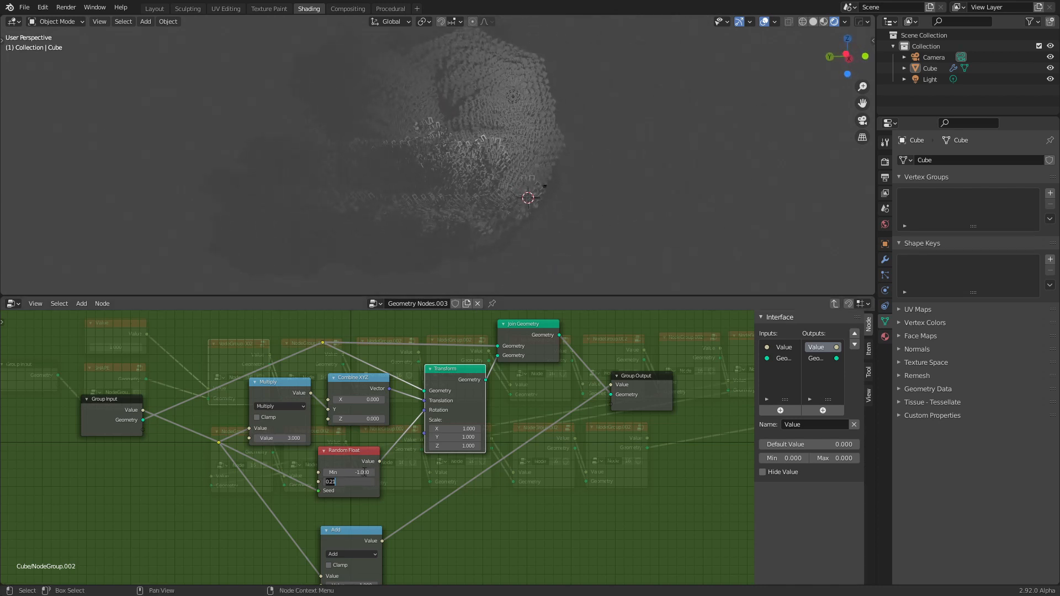
pyautogui.write('2')
pyautogui.press('Return')
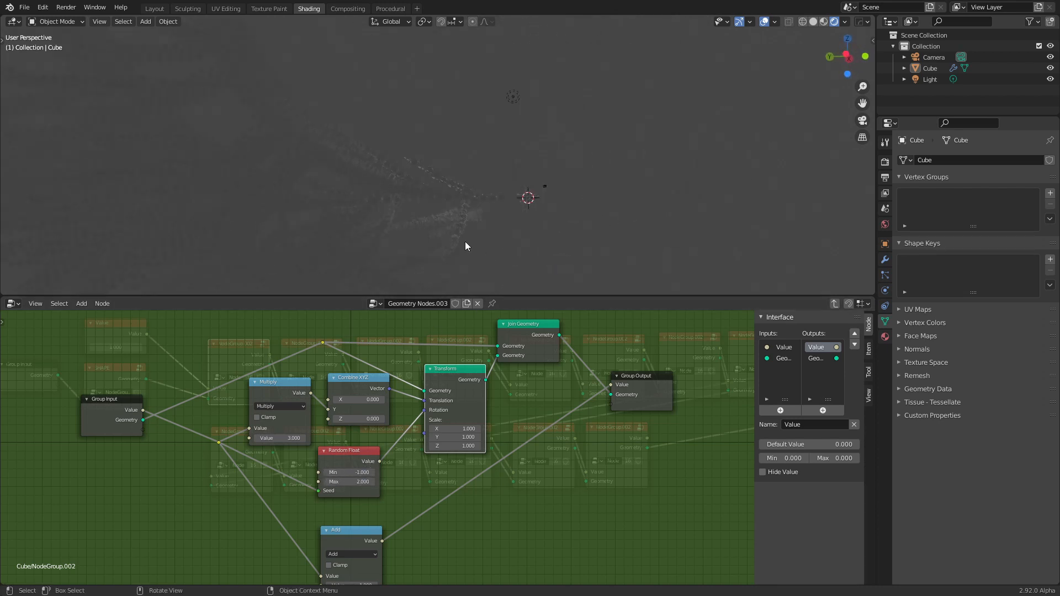
# - Inspect the rendered structure of randomly rotated tables from several angles
pyautogui.moveTo(532, 209); pyautogui.dragTo(447, 164, button='middle')
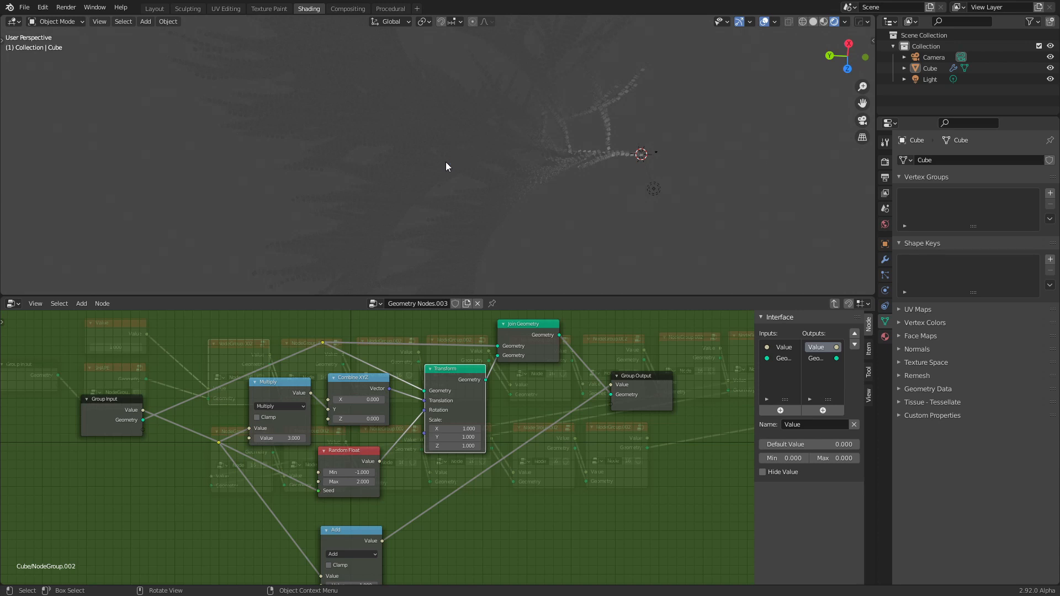
pyautogui.moveTo(598, 154)
pyautogui.mouseDown(button='middle')
pyautogui.moveTo(525, 184)
pyautogui.moveTo(496, 227)
pyautogui.moveTo(468, 221)
pyautogui.moveTo(433, 190)
pyautogui.moveTo(574, 166)
pyautogui.moveTo(518, 187)
pyautogui.moveTo(552, 157)
pyautogui.moveTo(594, 164)
pyautogui.moveTo(552, 135)
pyautogui.moveTo(502, 142)
pyautogui.moveTo(523, 181)
pyautogui.moveTo(607, 167)
pyautogui.mouseUp(button='middle')
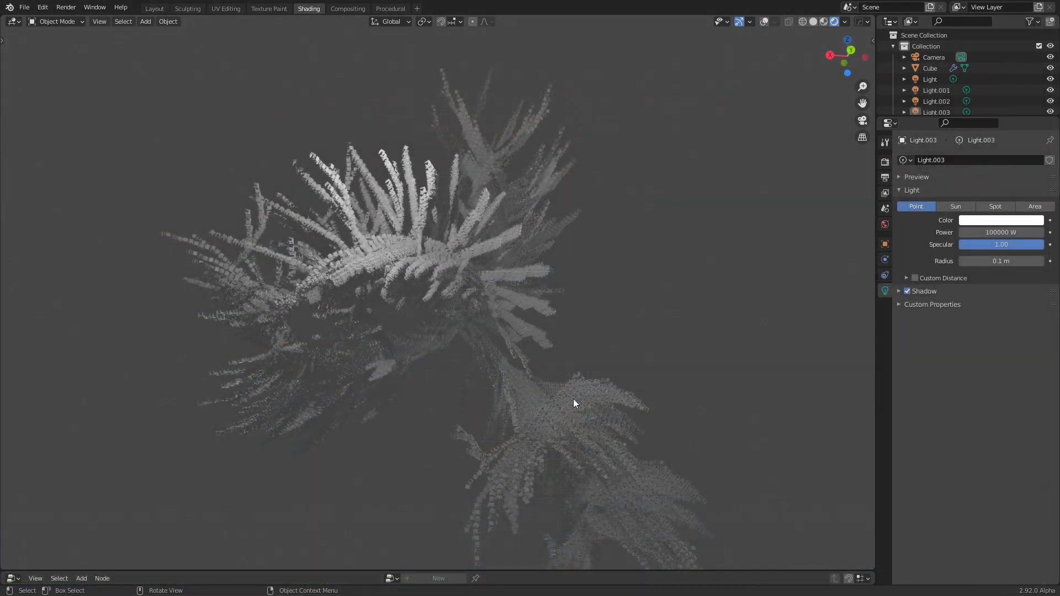
pyautogui.moveTo(573, 399); pyautogui.dragTo(662, 383, button='middle')
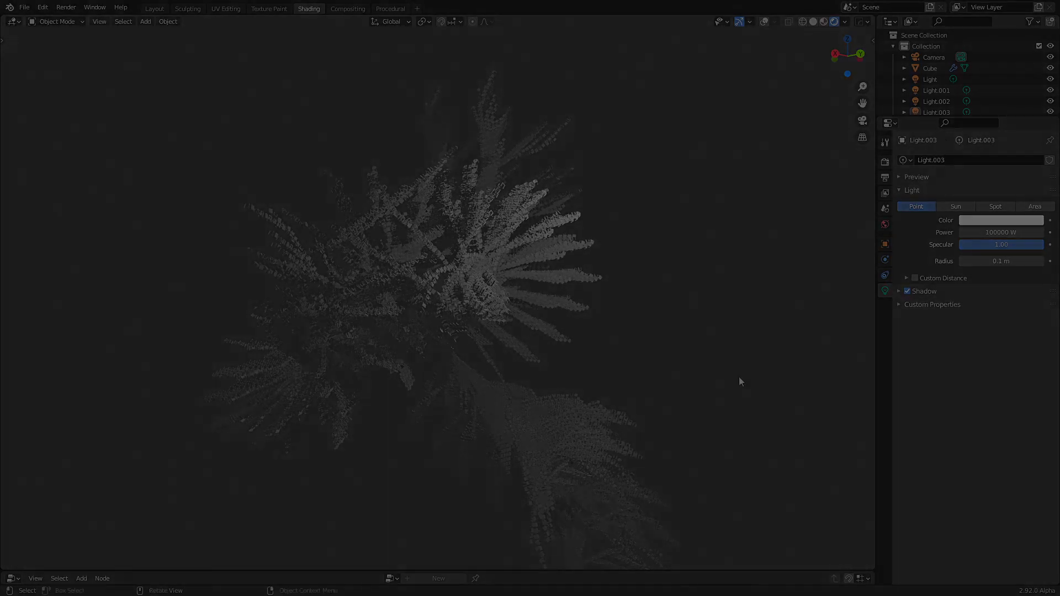